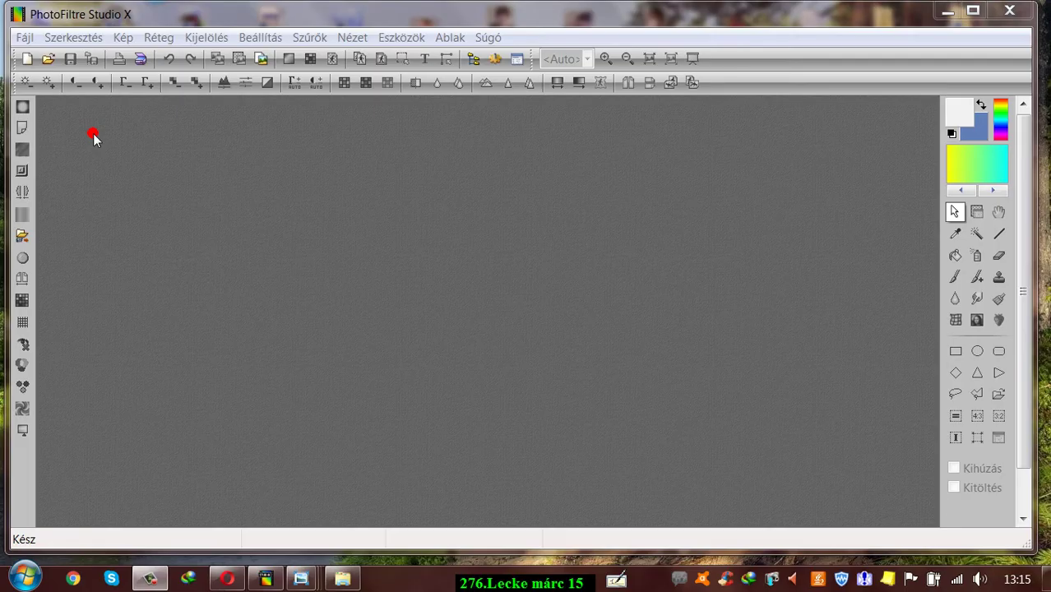
Create a new 900 x 600 pixel image with automatic transparency, reset its window arrangement and move the window toward the workspace centre.
click(26, 58)
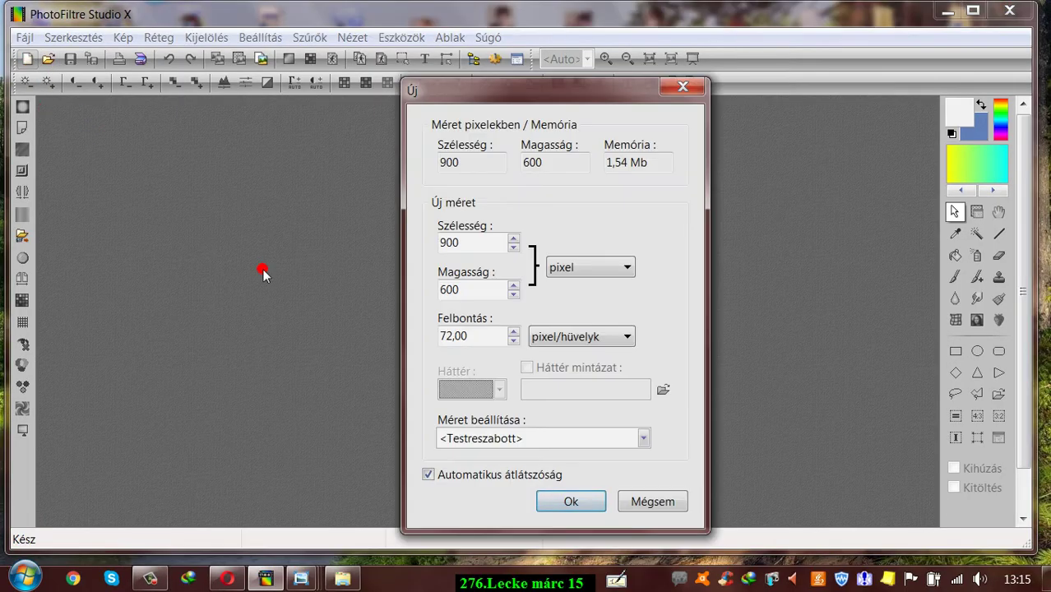
click(575, 502)
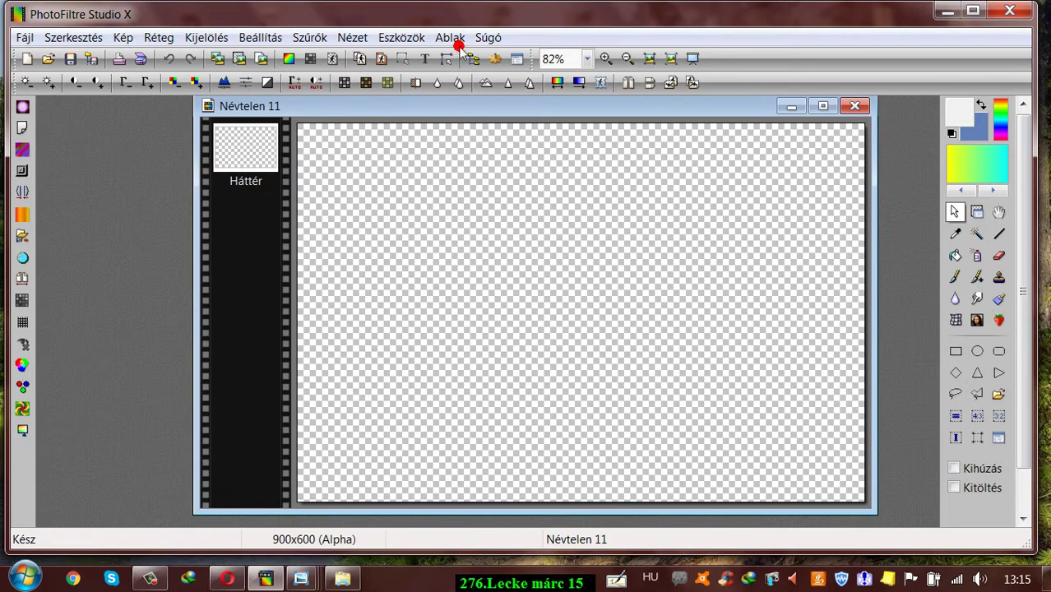
click(454, 38)
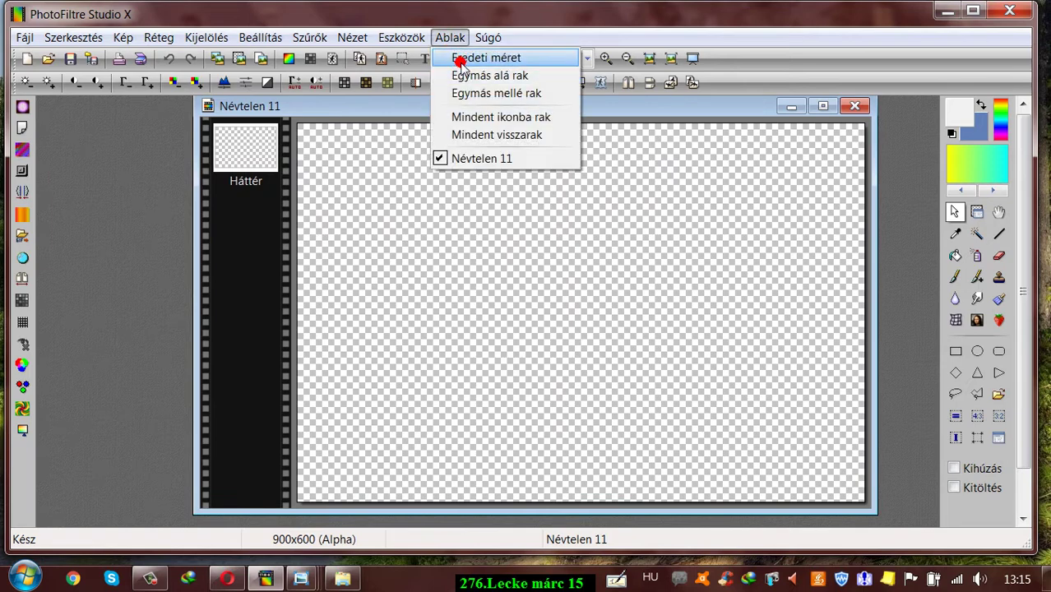
click(462, 59)
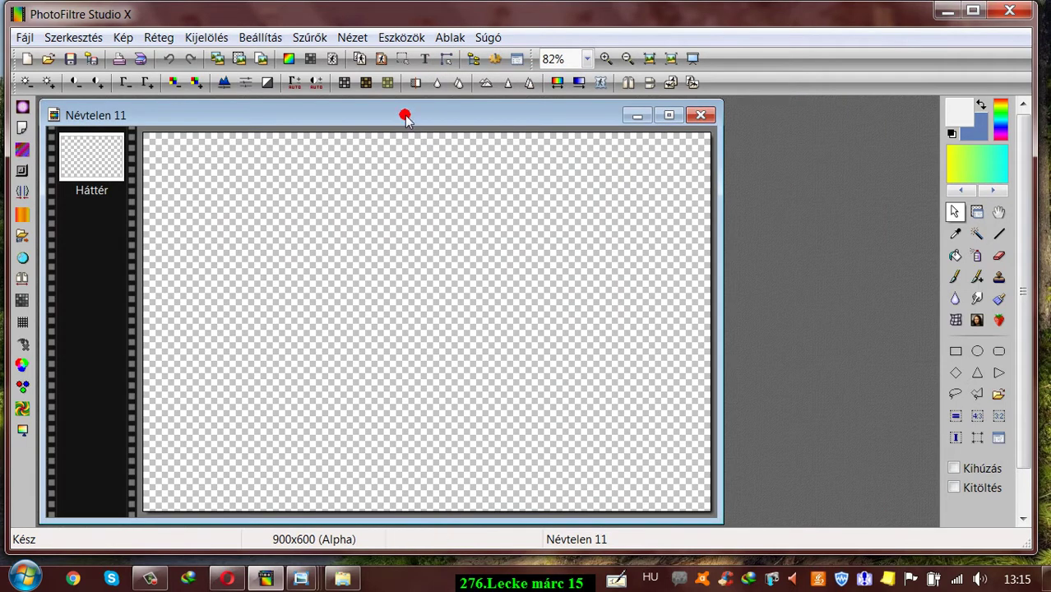
drag(404, 113, 518, 118)
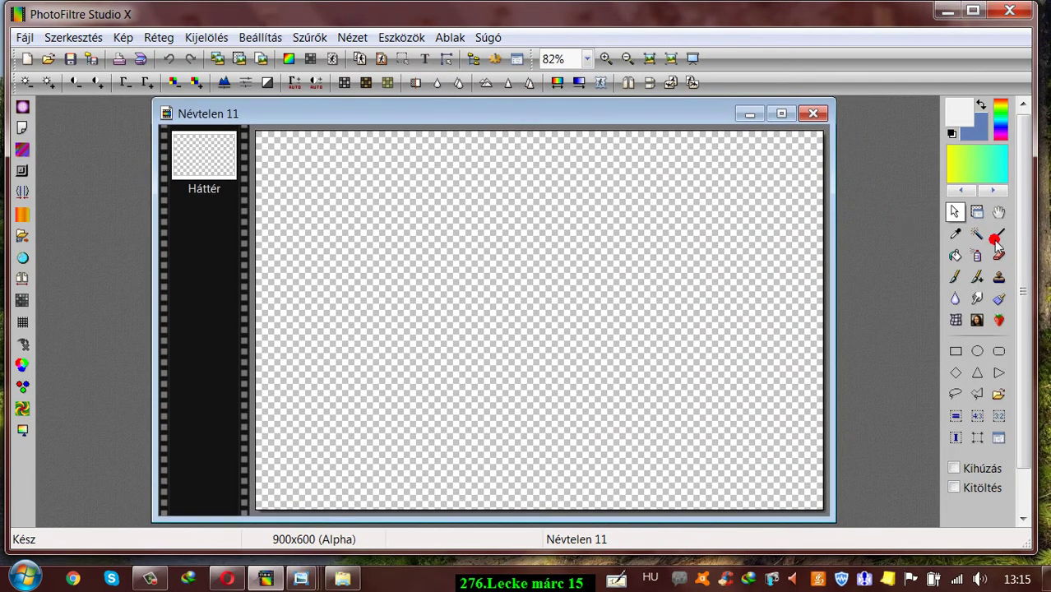
Fill the transparent canvas with the light grey foreground colour and adjust the image window's position.
click(955, 256)
click(676, 257)
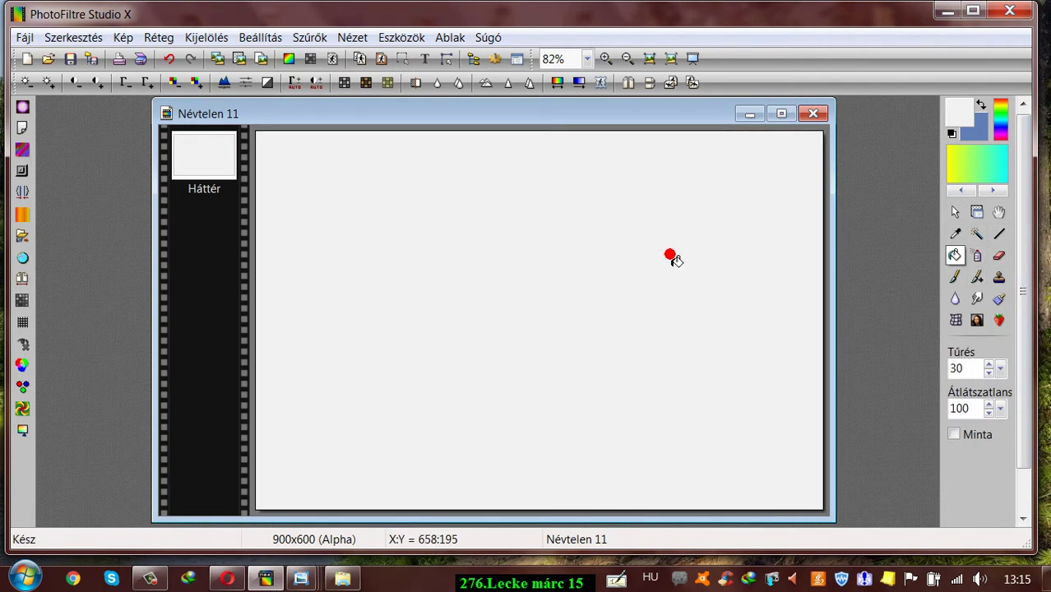
drag(540, 108, 534, 105)
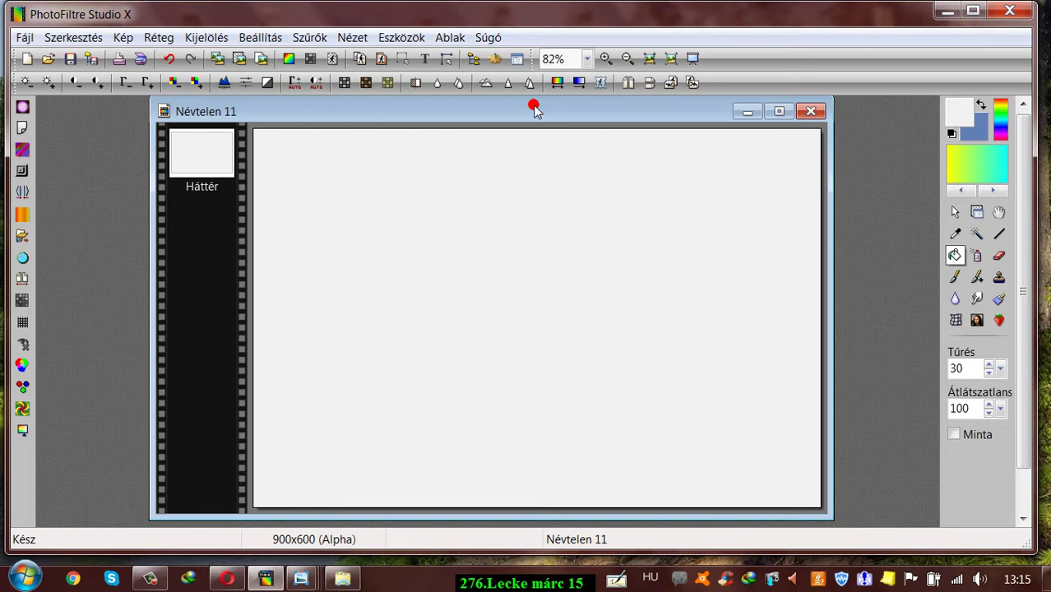
drag(535, 107, 543, 109)
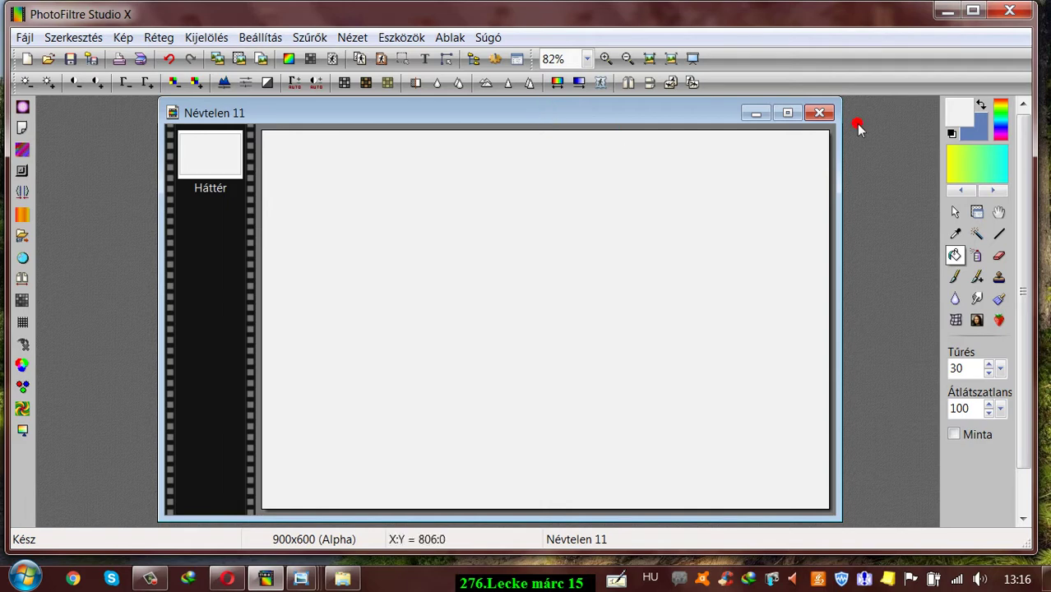
Set the foreground colour to pale green (184, 228, 186) and add it to the custom colours.
click(958, 117)
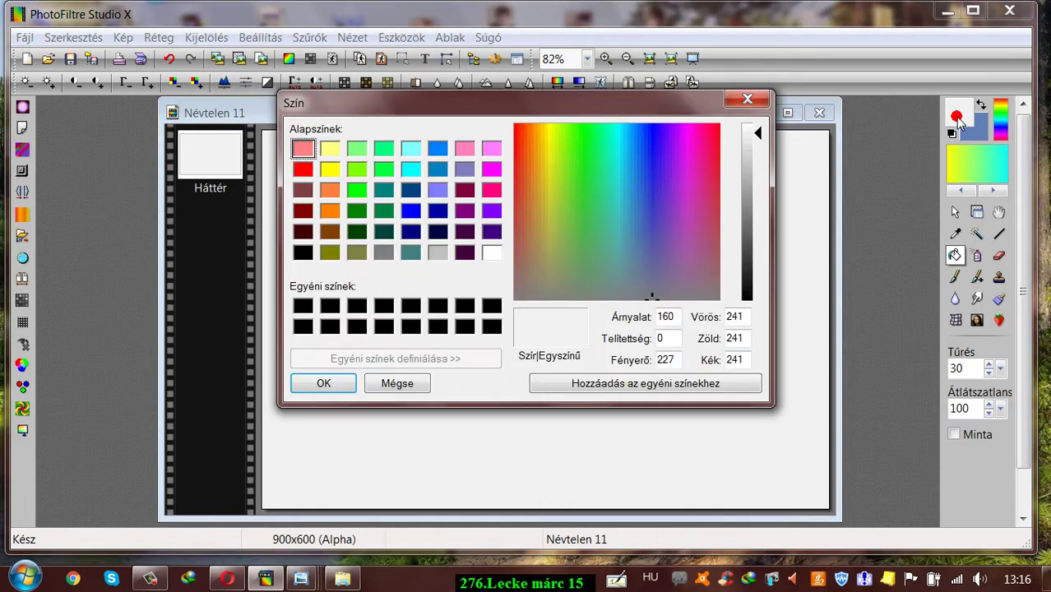
click(629, 217)
click(584, 250)
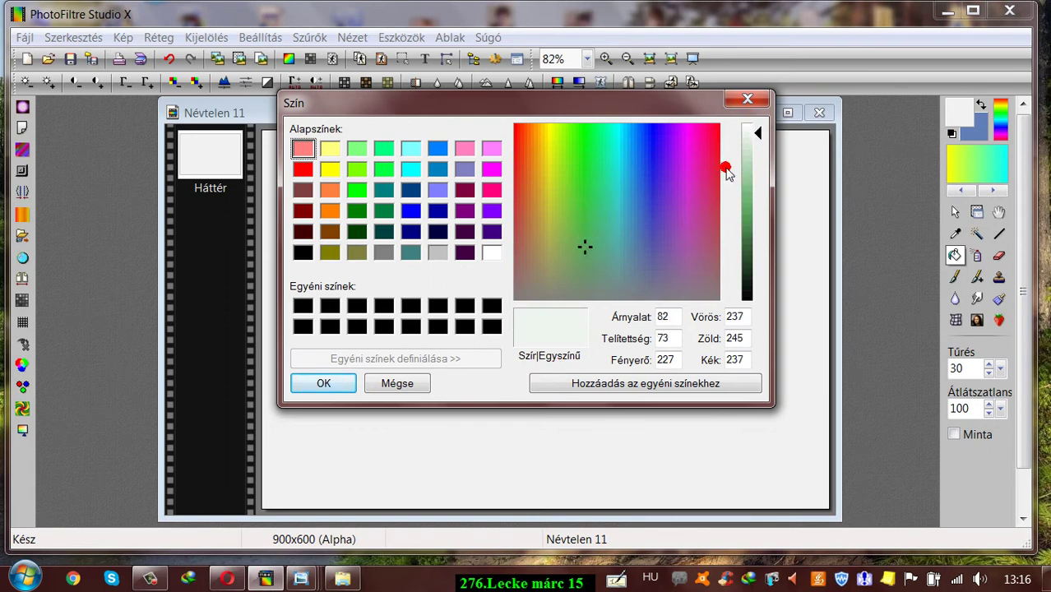
click(322, 383)
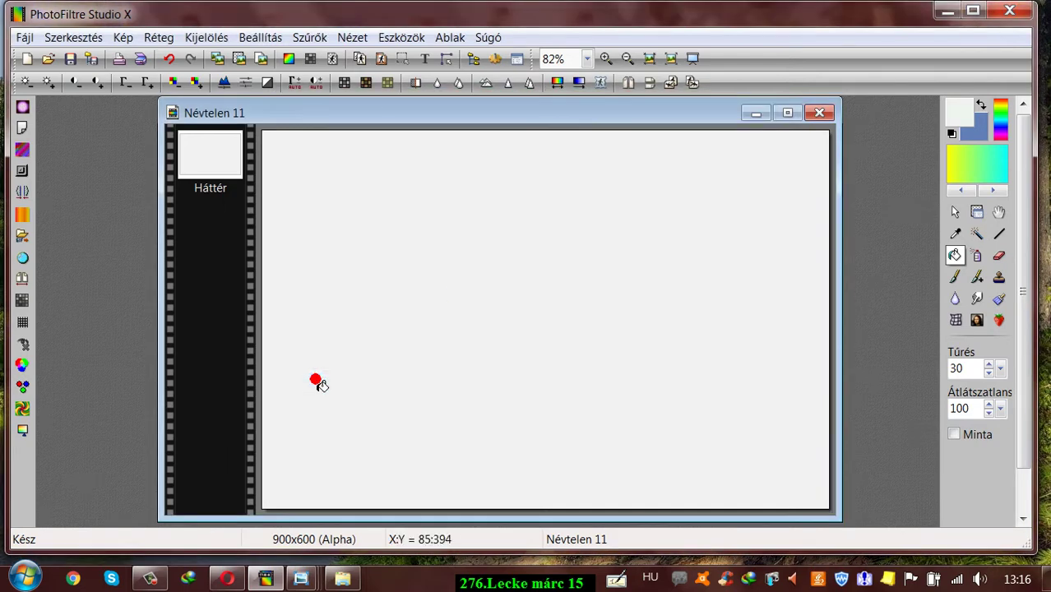
click(963, 113)
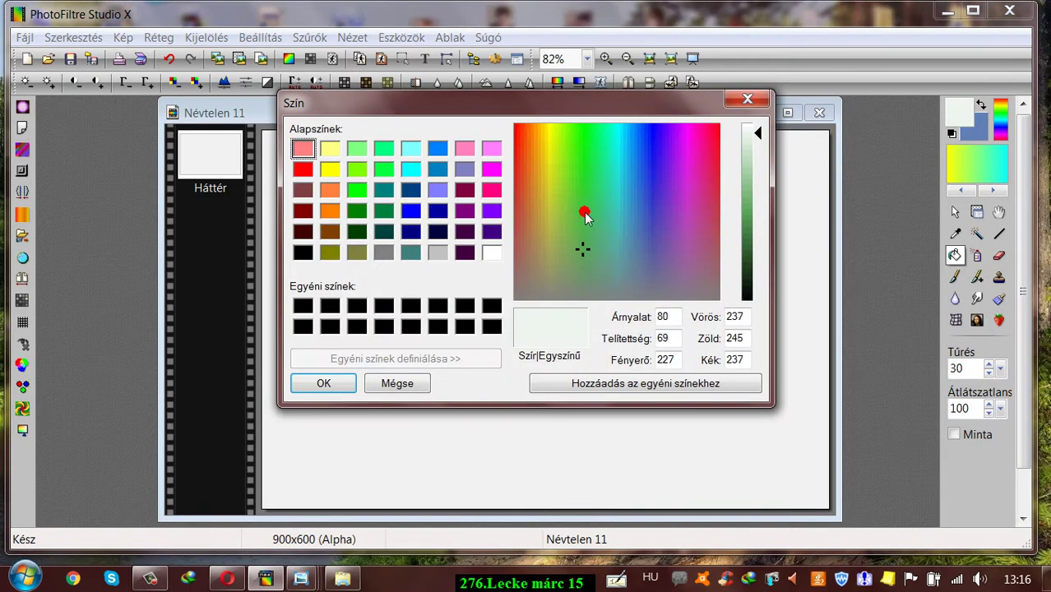
click(748, 161)
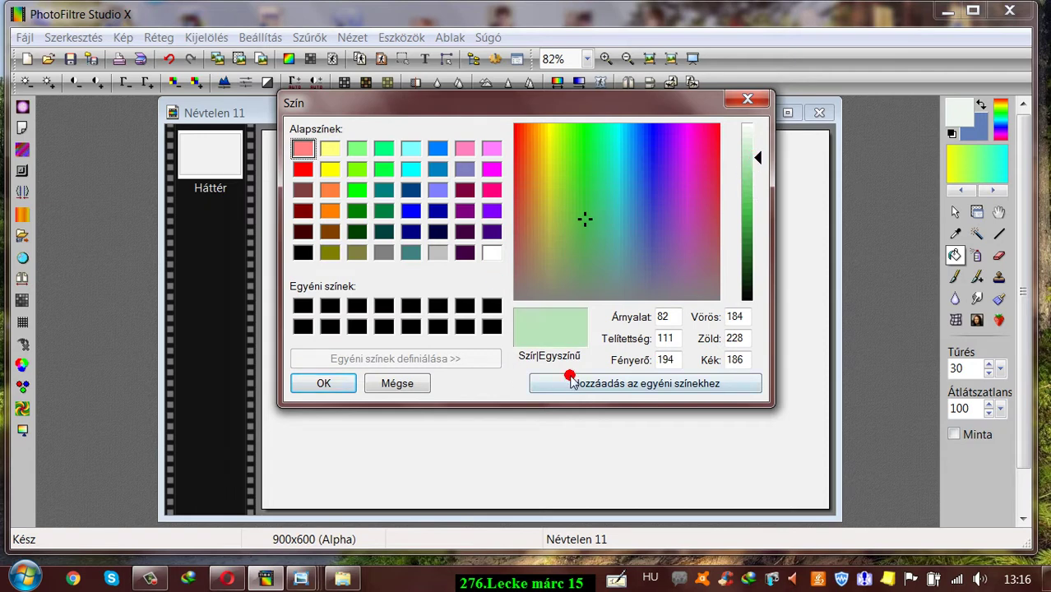
click(611, 385)
click(327, 385)
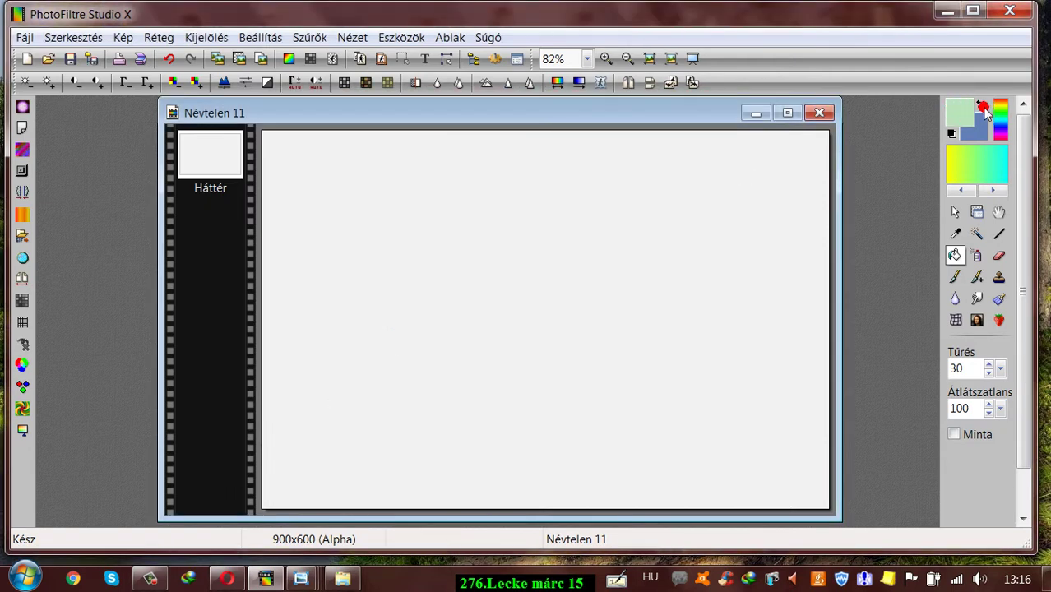
Swap the foreground and background colours, and replace the blue with red (255, 0, 0), adding it to the custom colours.
click(983, 108)
click(964, 113)
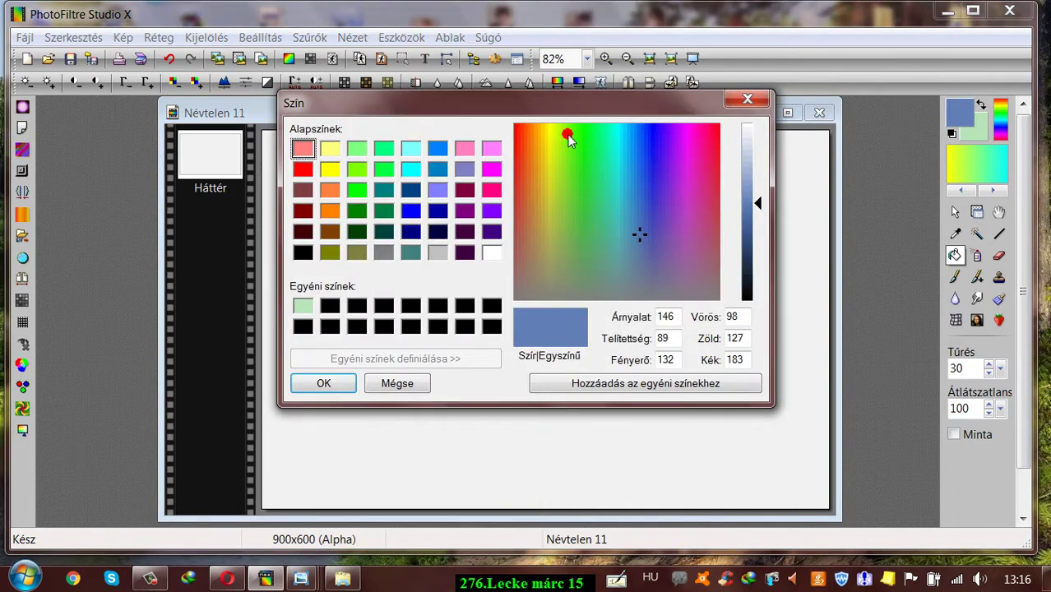
click(302, 170)
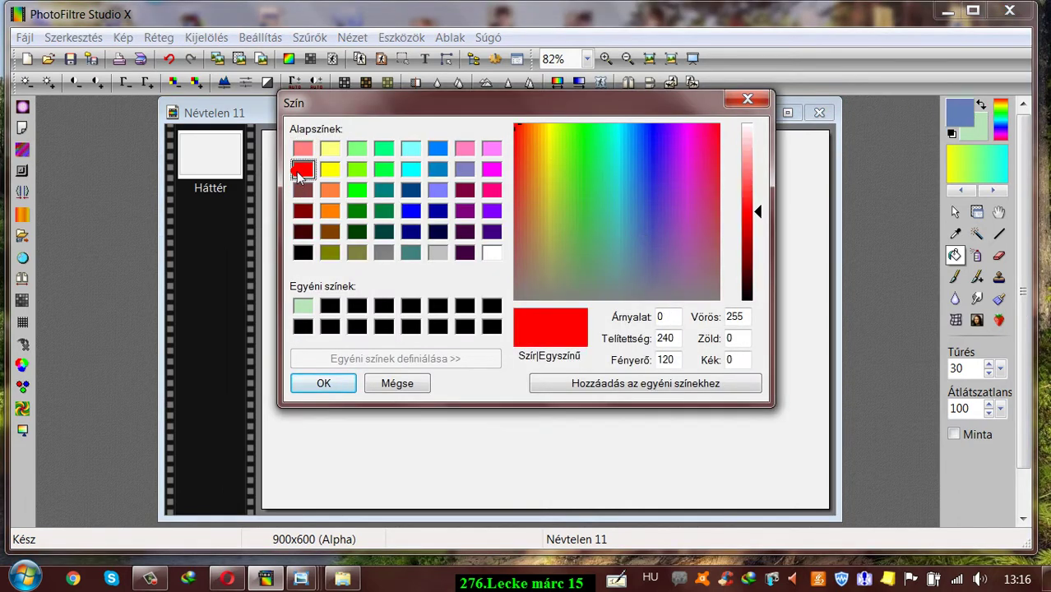
click(587, 382)
click(323, 383)
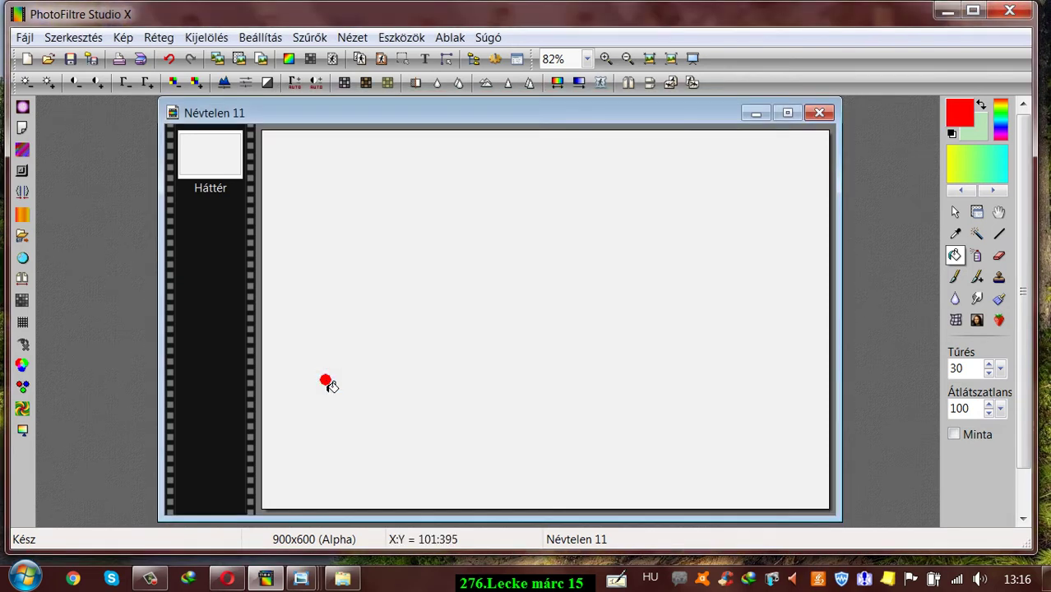
Change the foreground colour to light grey (239, 239, 239) and store it among the custom colours.
click(965, 112)
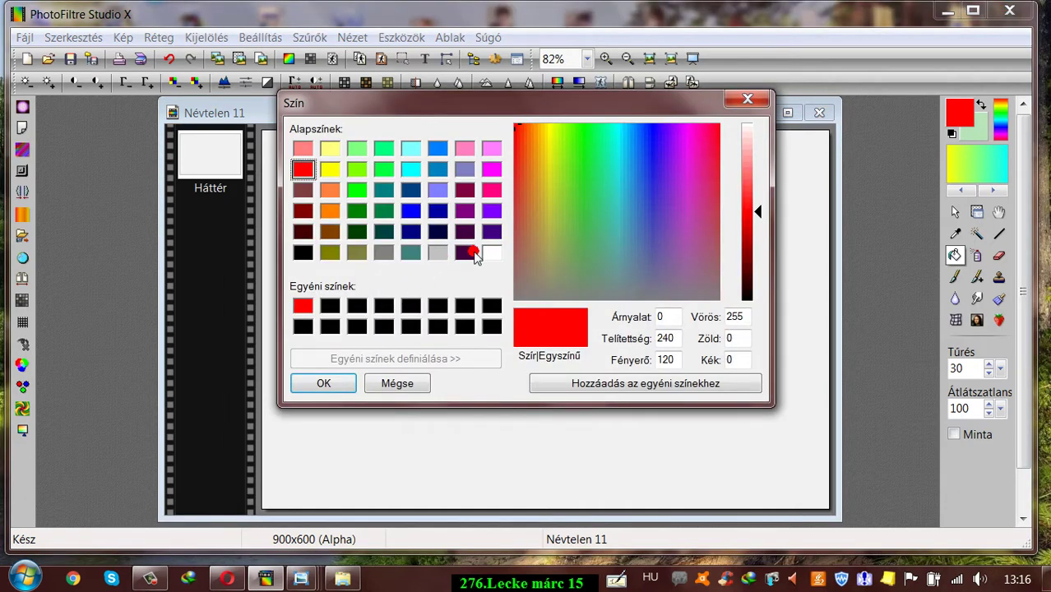
click(492, 254)
click(752, 135)
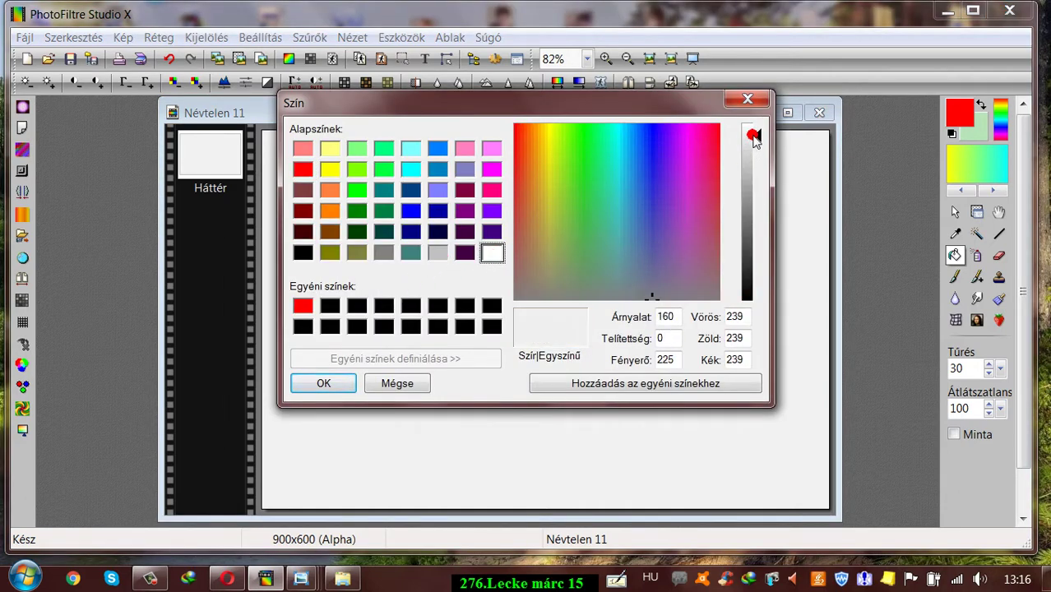
click(314, 384)
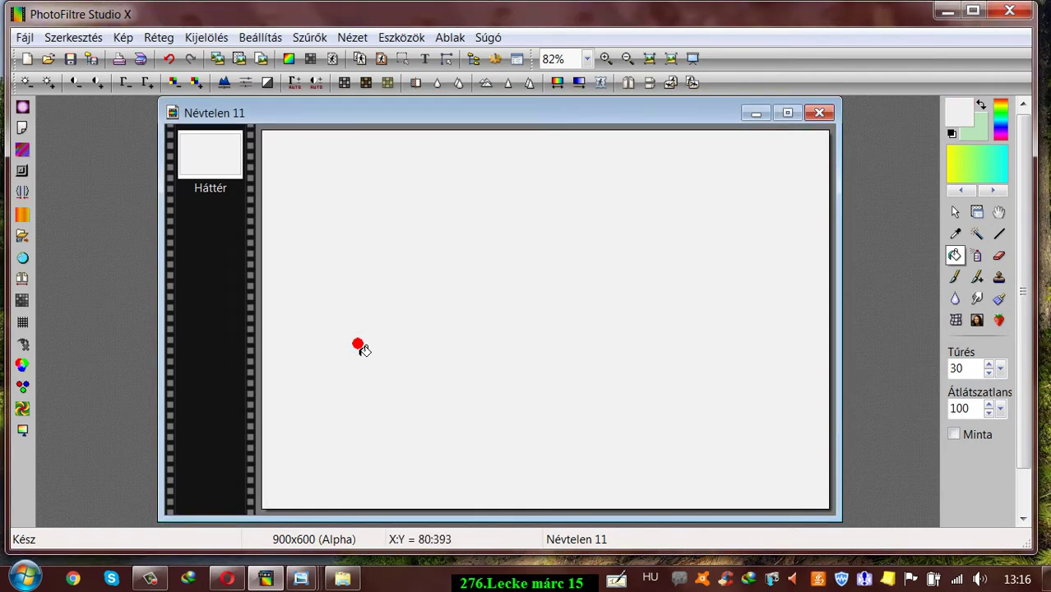
click(961, 112)
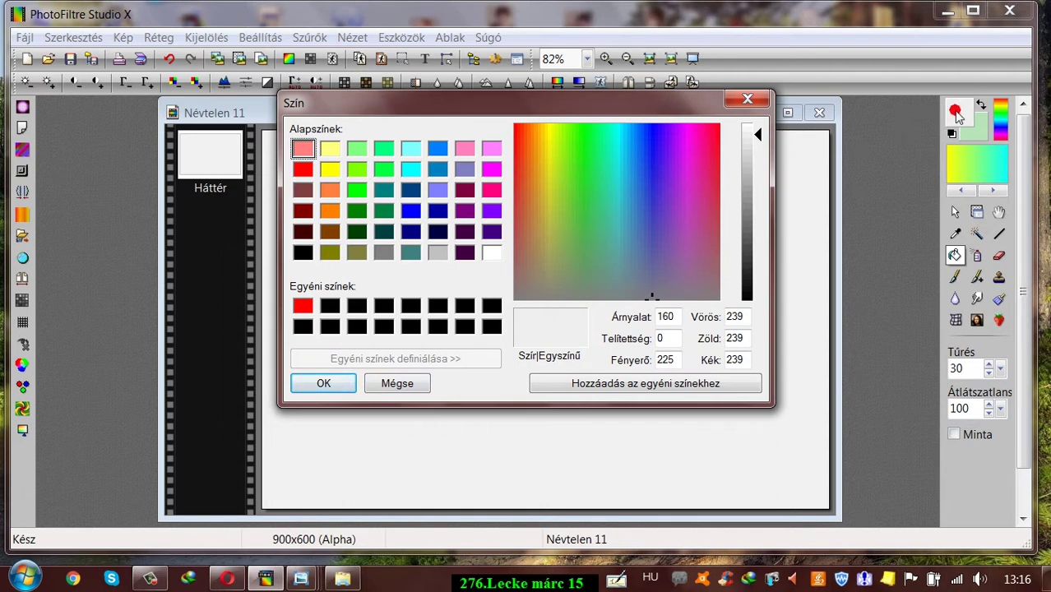
click(572, 385)
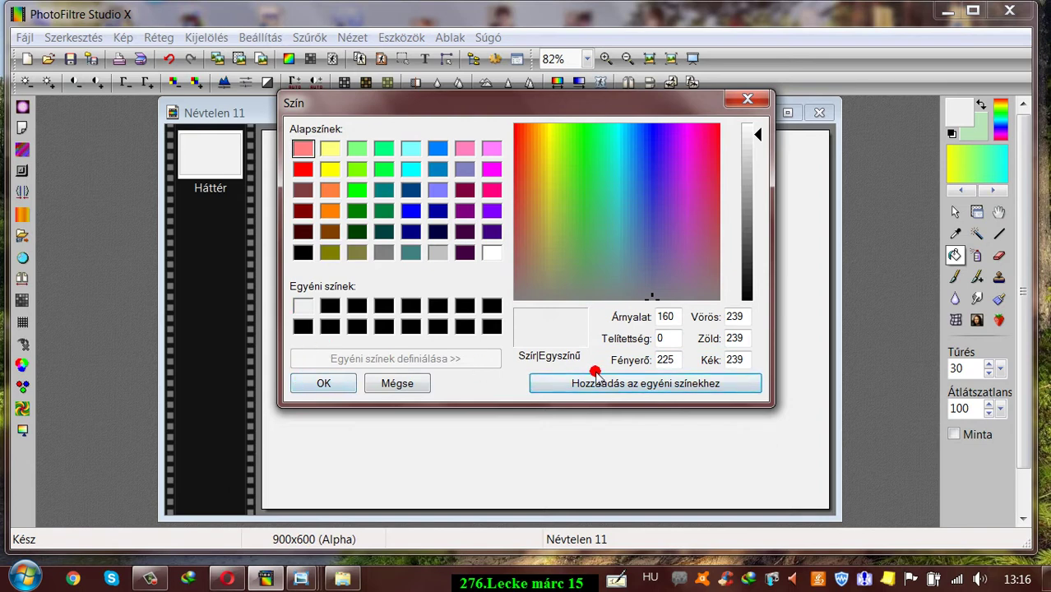
click(313, 377)
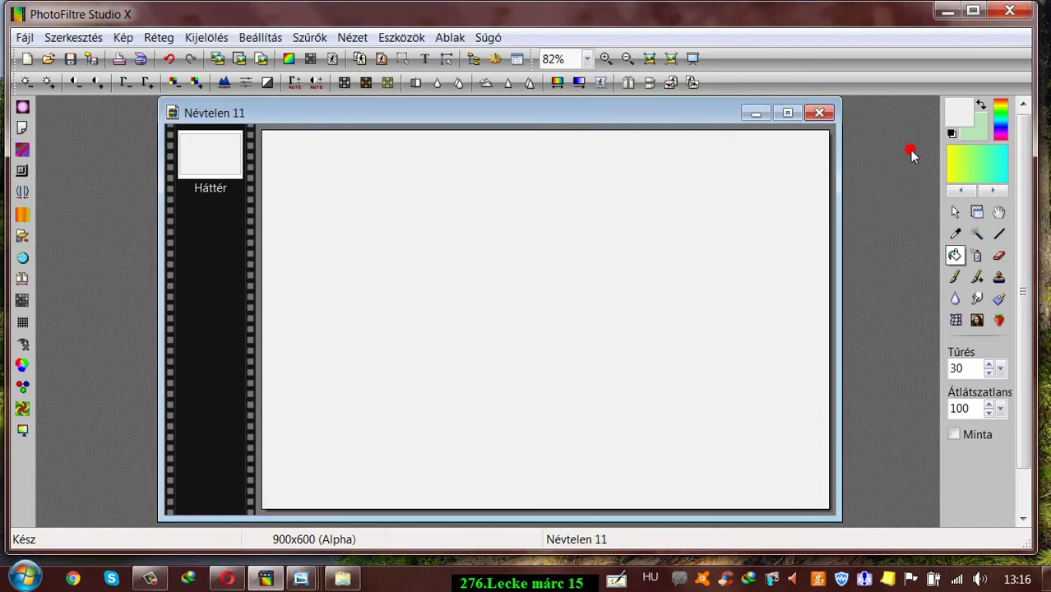
Bring the pale green (184, 228, 186) to the foreground and store it among the custom colours.
click(964, 111)
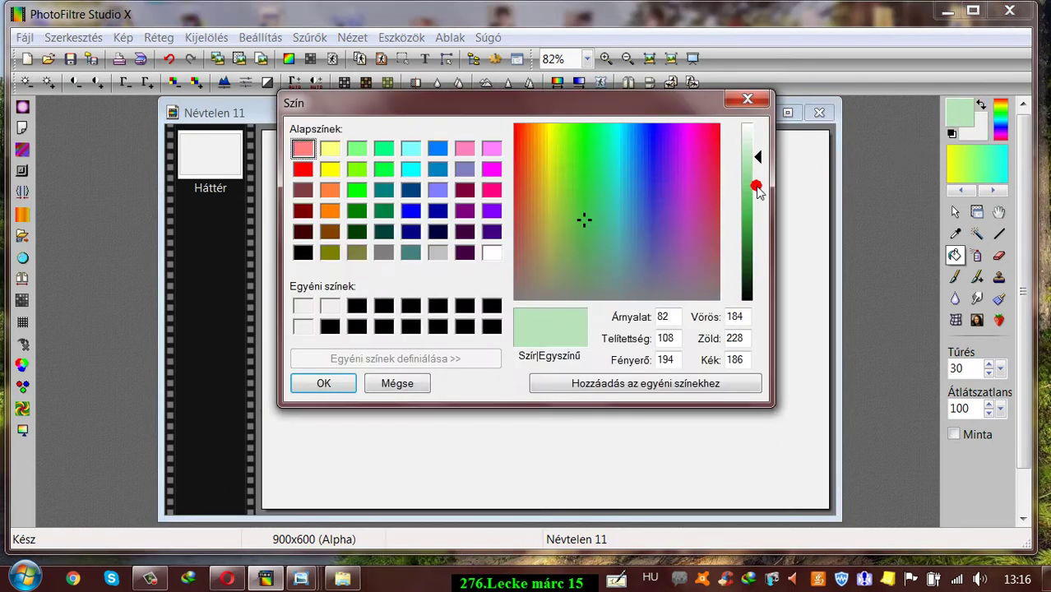
click(631, 377)
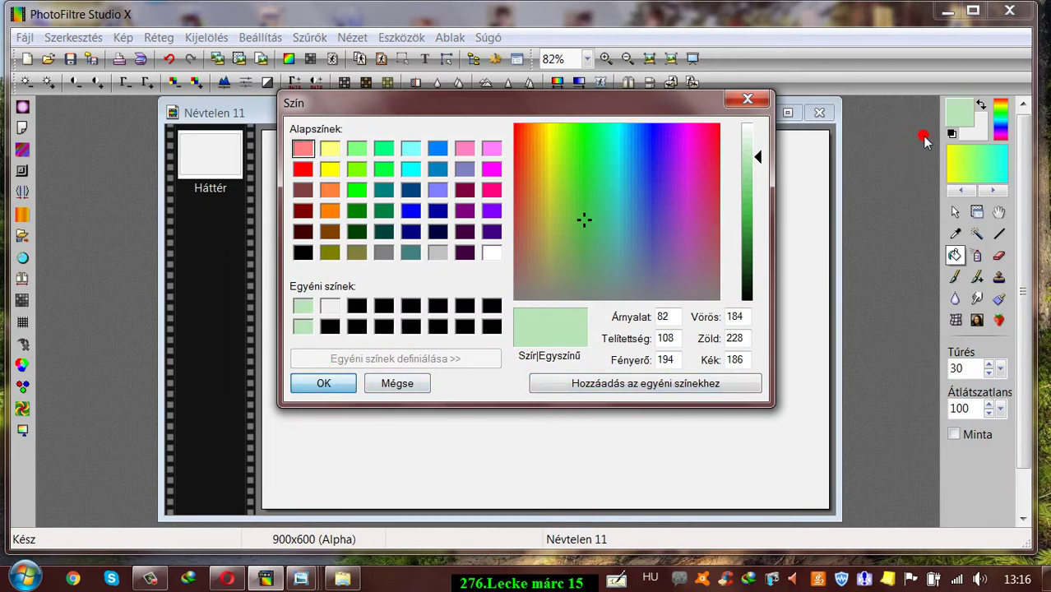
click(334, 384)
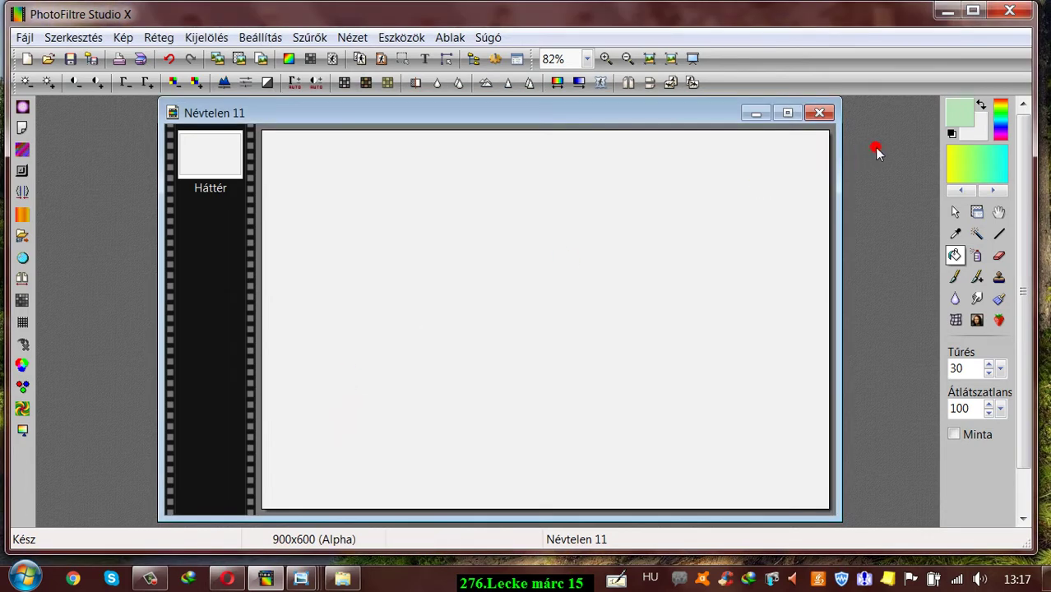
Return pale green to the background colour and set the foreground to red (255, 0, 0), saving red as a custom colour.
click(982, 106)
click(962, 111)
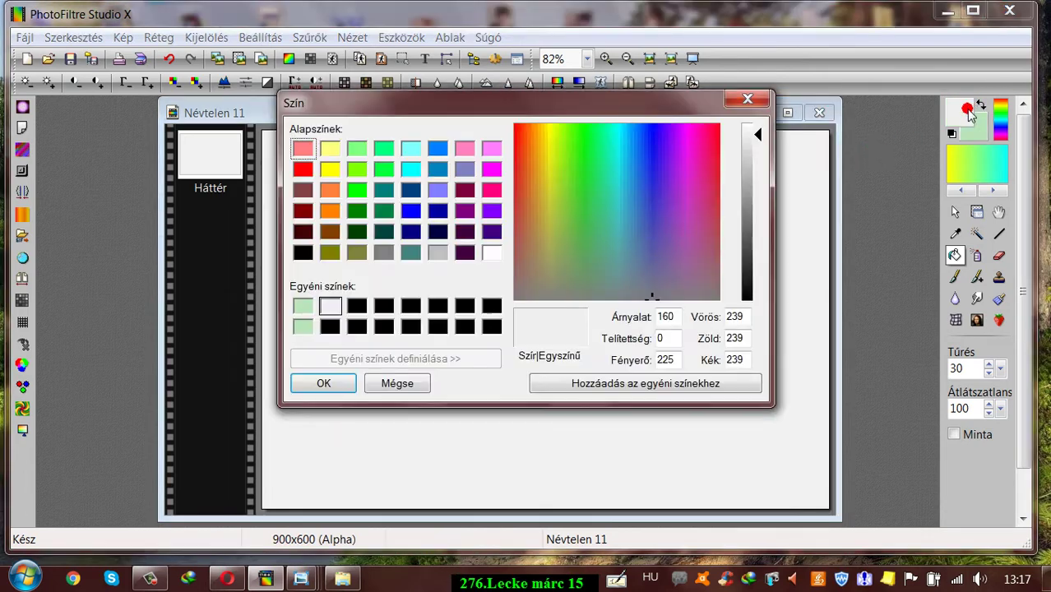
click(302, 173)
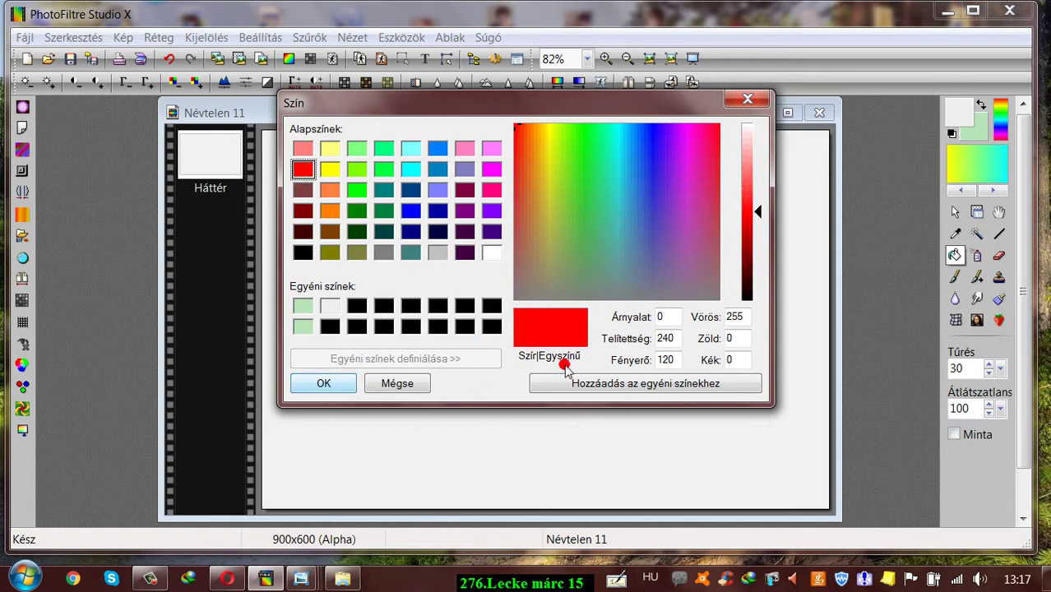
click(547, 383)
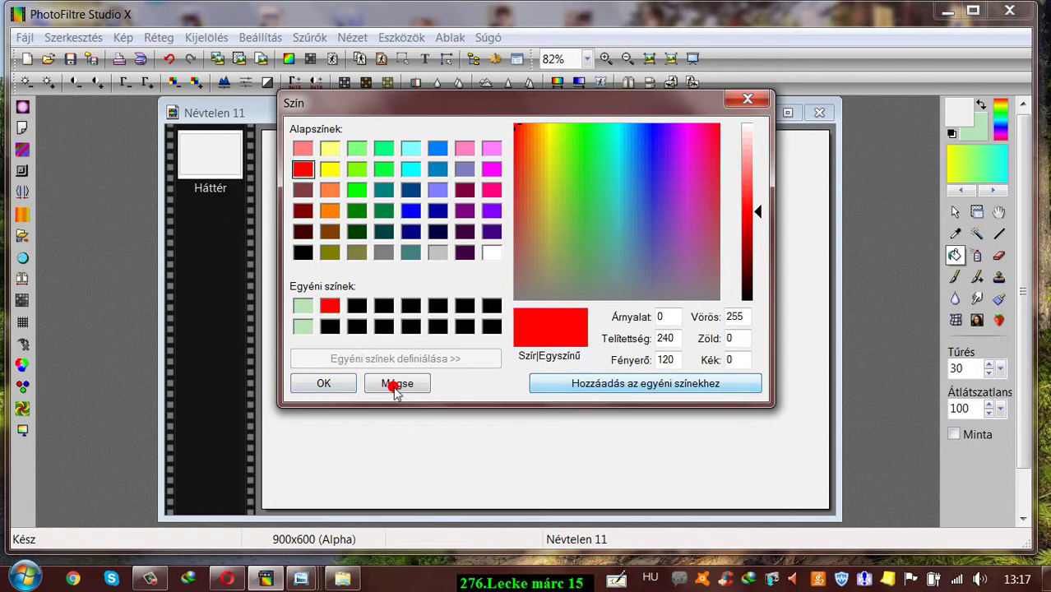
click(325, 384)
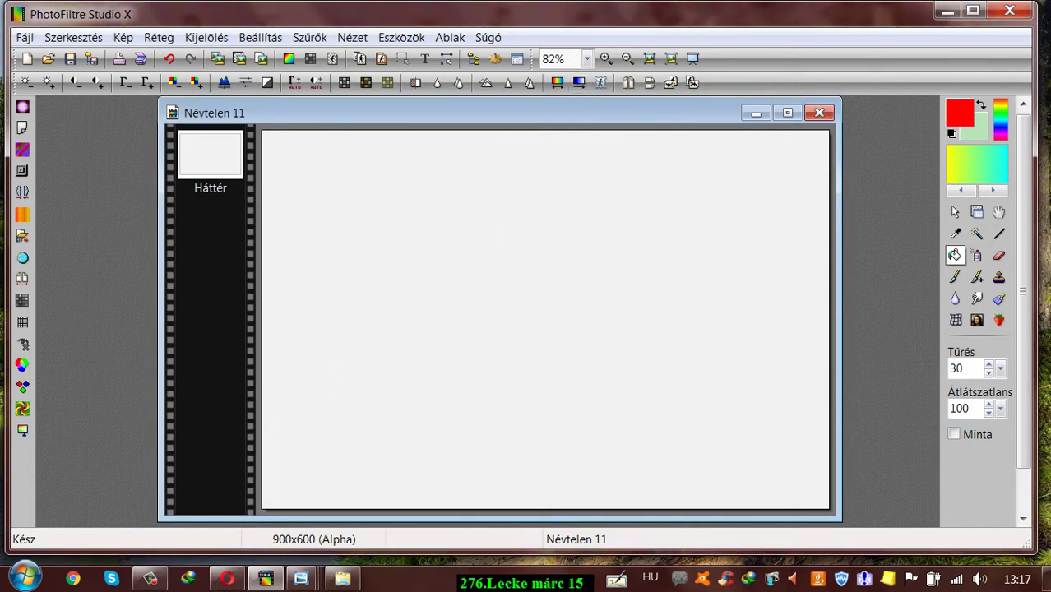
Reposition the image window and open the Mehdi Wavy Lab filter from the 8BF filters for the background layer.
drag(313, 111, 324, 106)
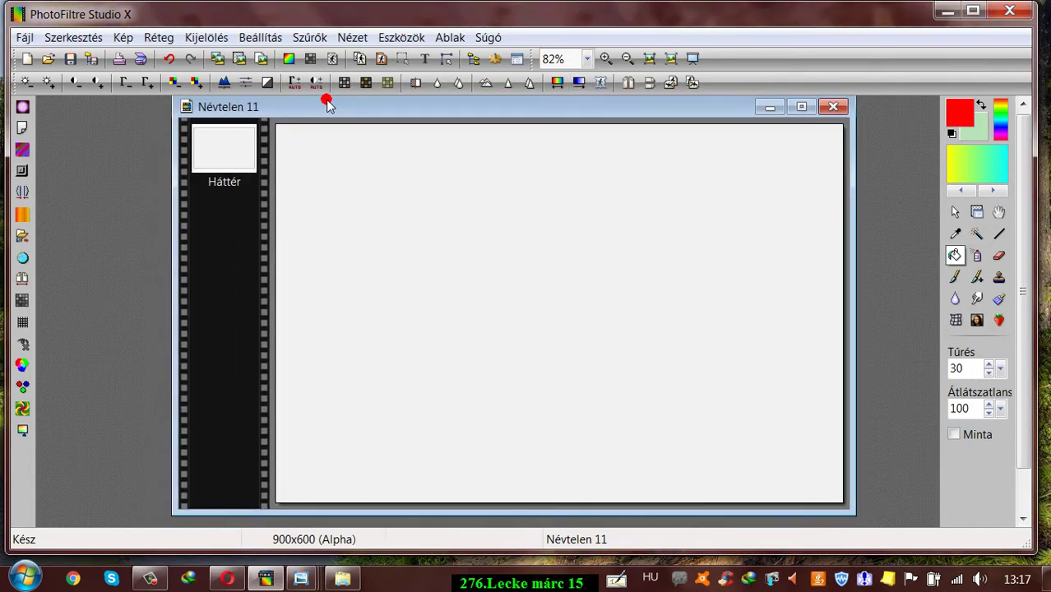
click(309, 37)
mouse_move(329, 403)
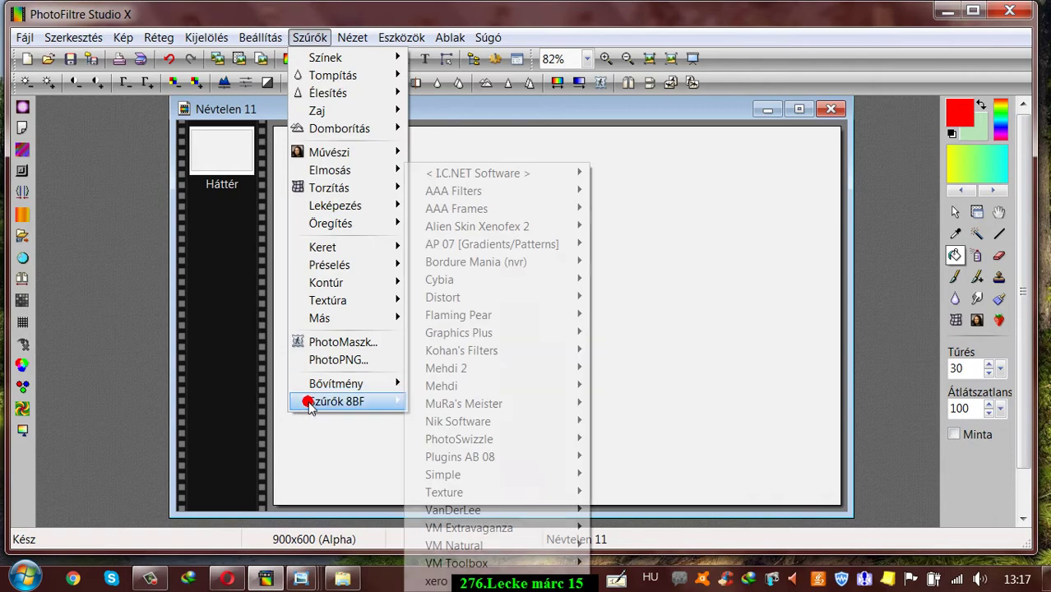
mouse_move(420, 386)
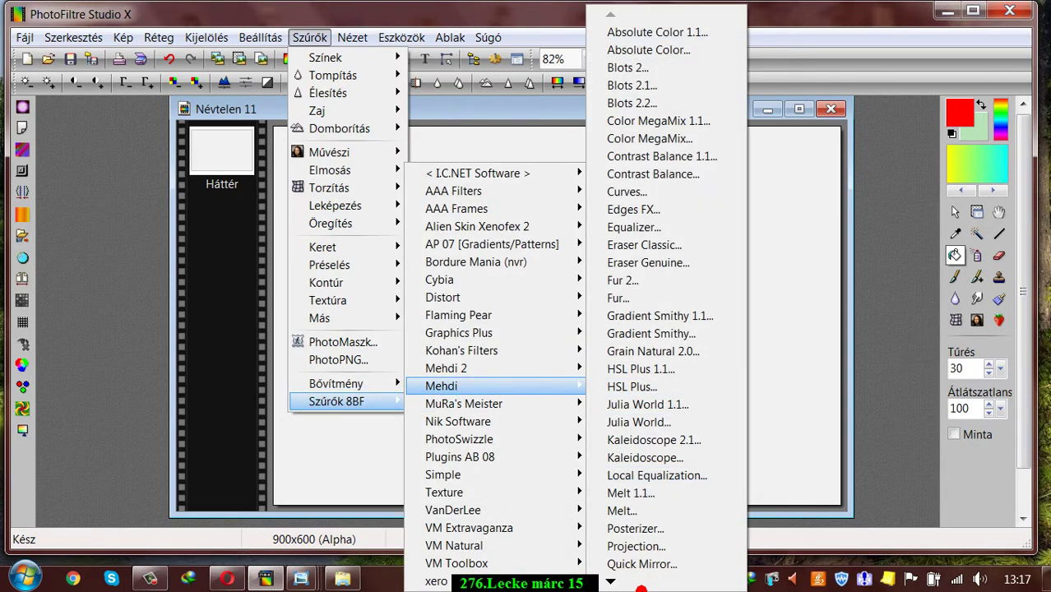
mouse_move(611, 582)
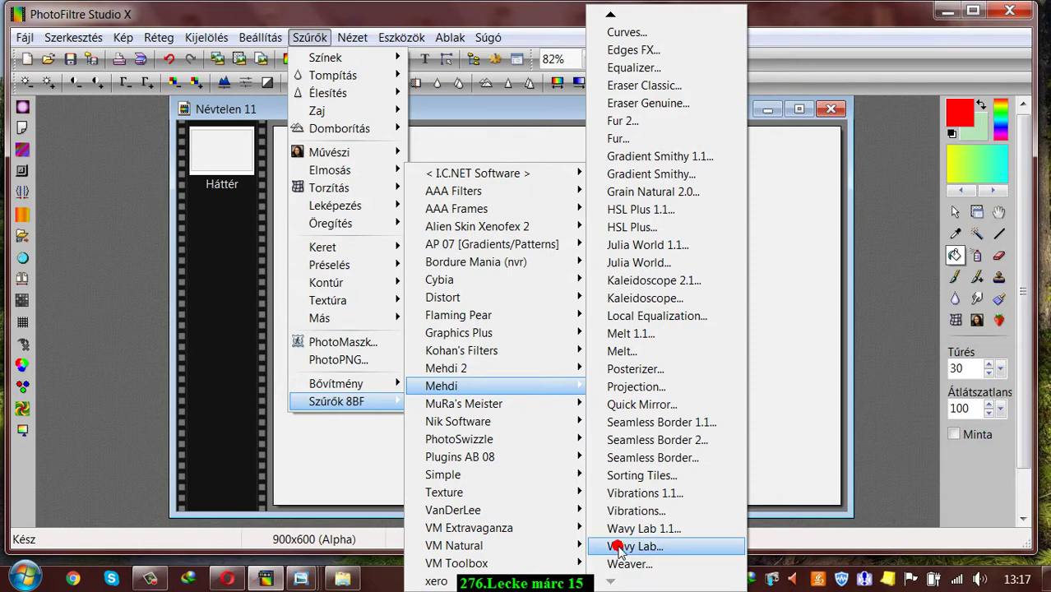
click(623, 549)
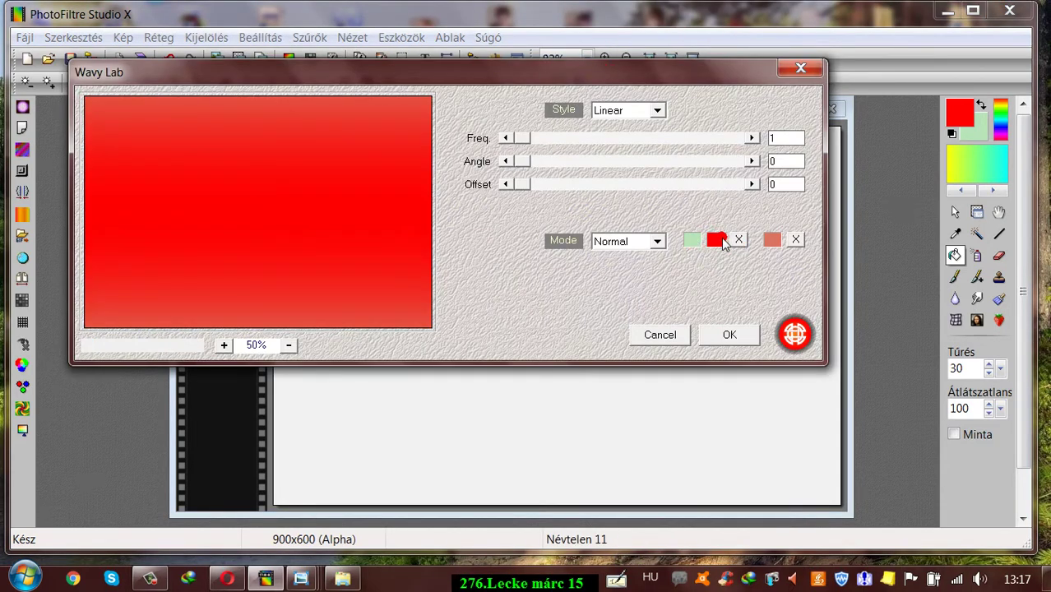
Change the third wave colour to white and raise the wave frequency to 2.
click(771, 239)
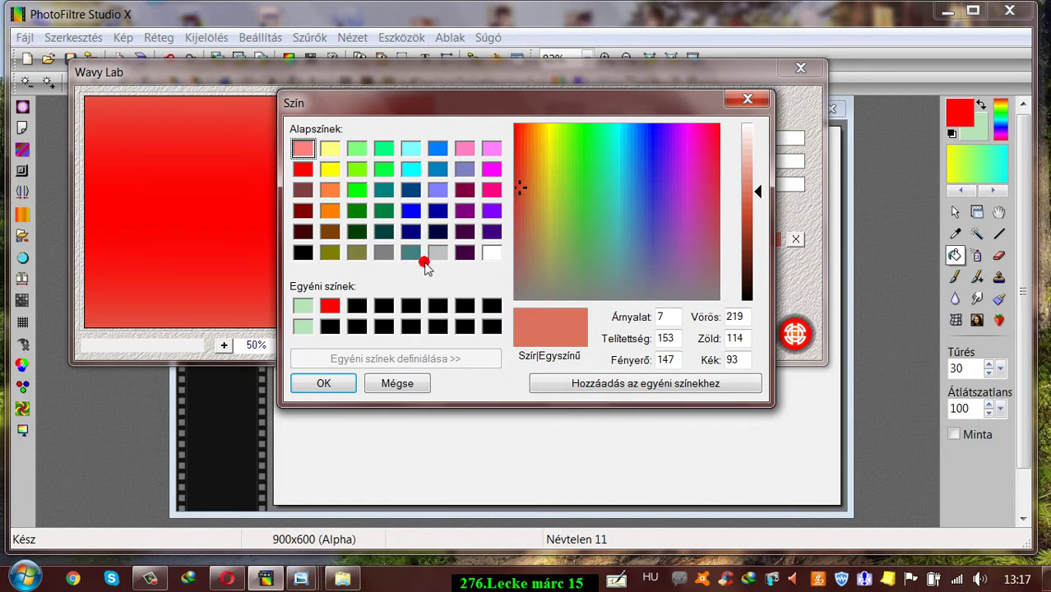
click(492, 252)
click(304, 382)
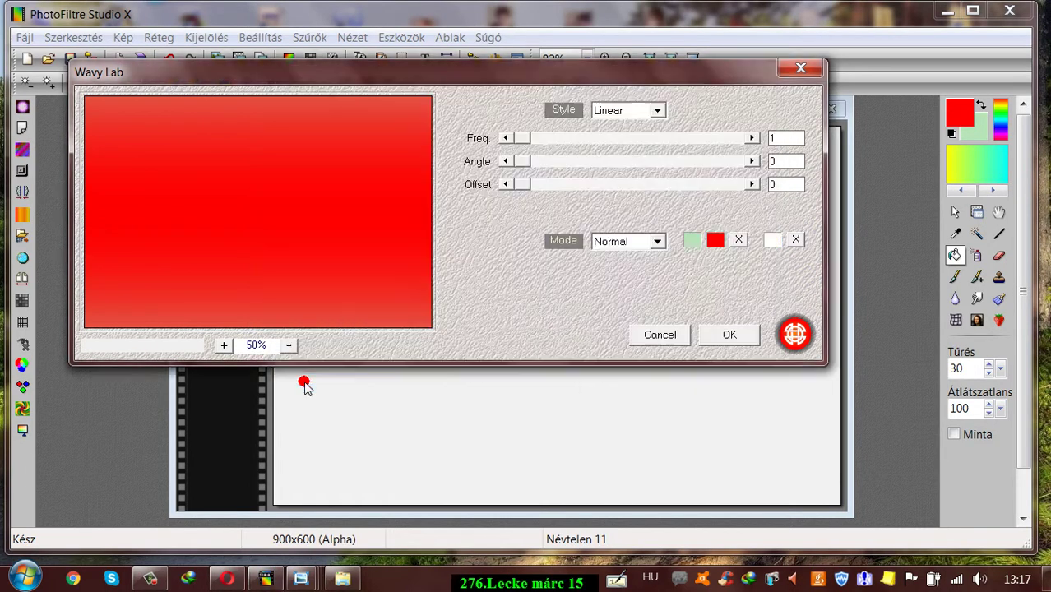
click(751, 139)
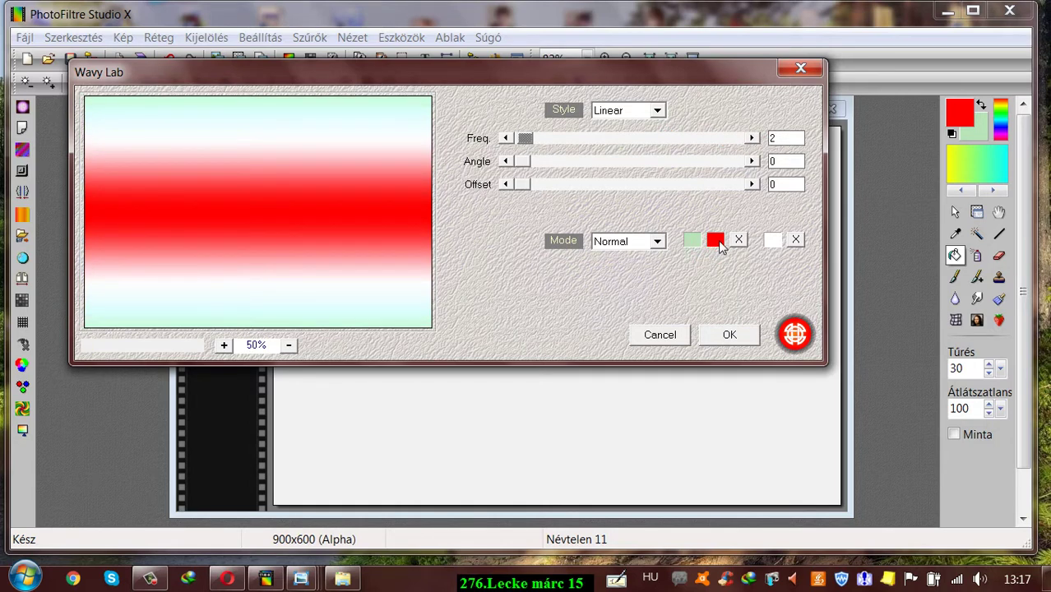
Lighten the red second wave colour to pale pink (255, 213, 213) and set the wave angle to 91.
click(716, 240)
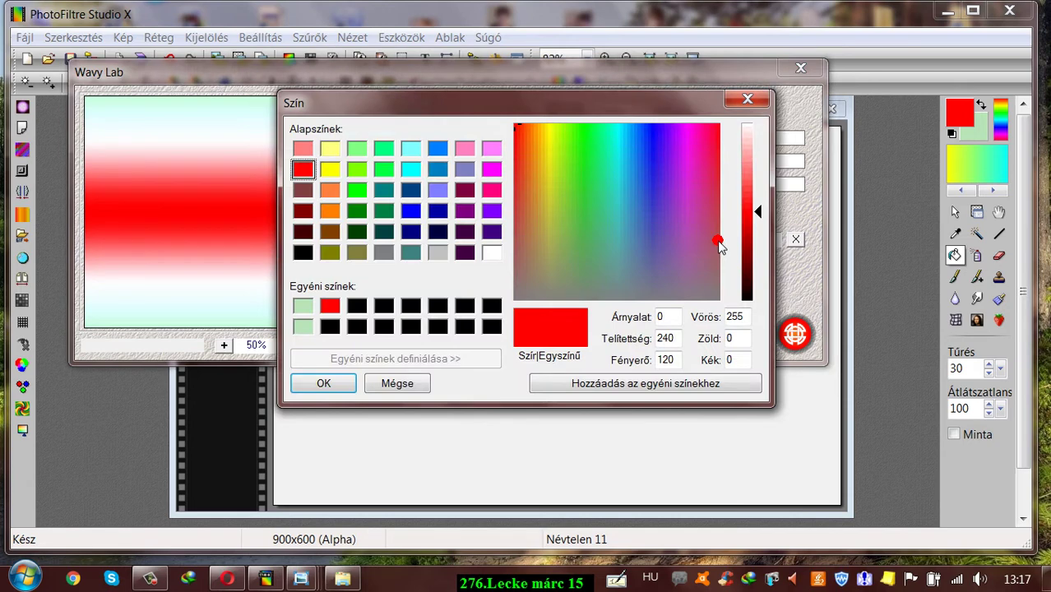
click(750, 139)
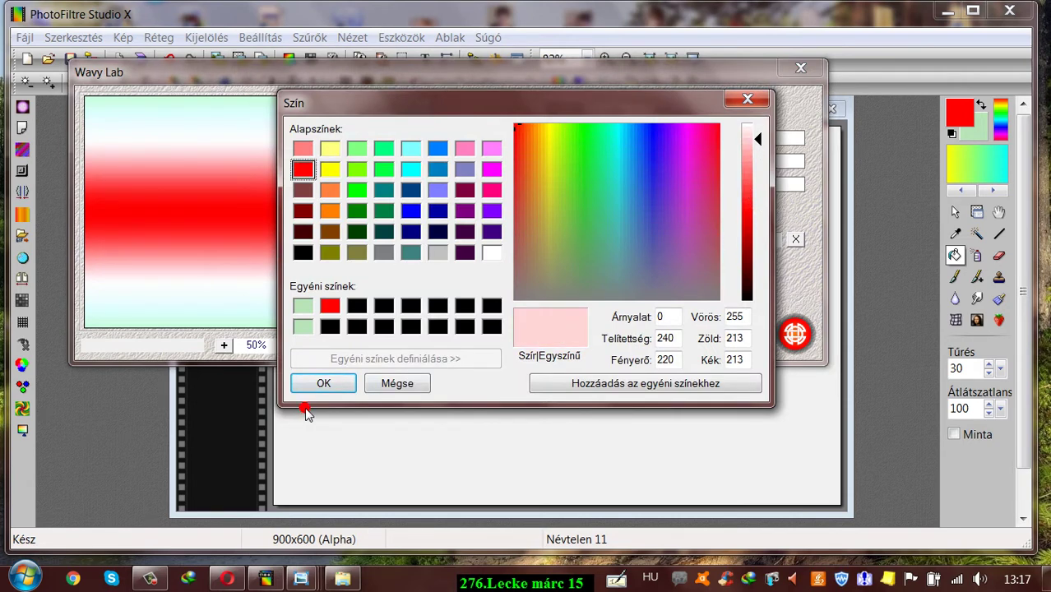
click(323, 384)
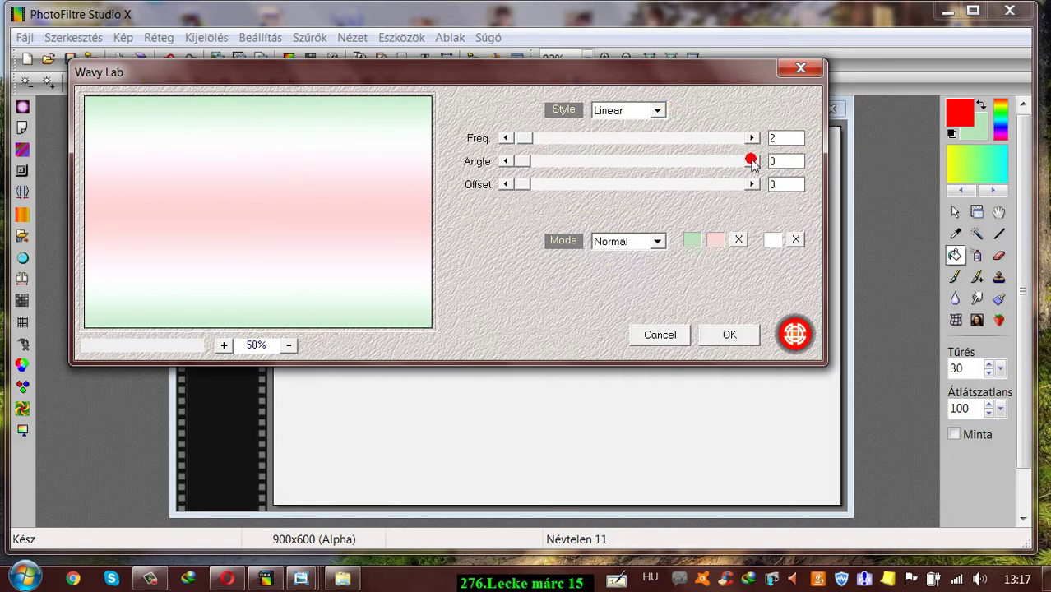
drag(529, 162, 639, 164)
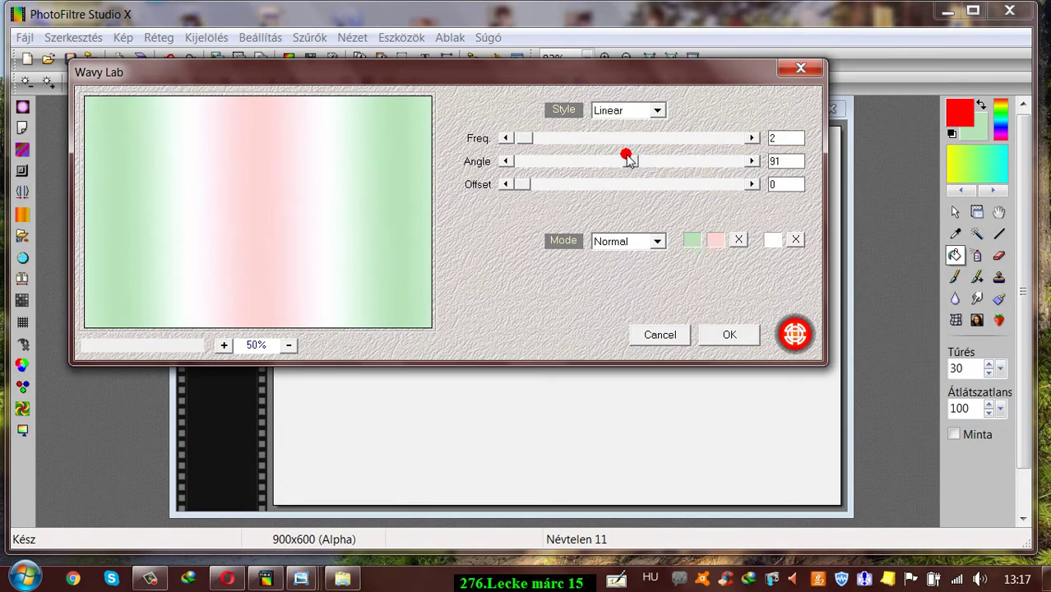
Change the first wave colour to the saved custom red (255, 0, 0).
click(694, 243)
click(329, 306)
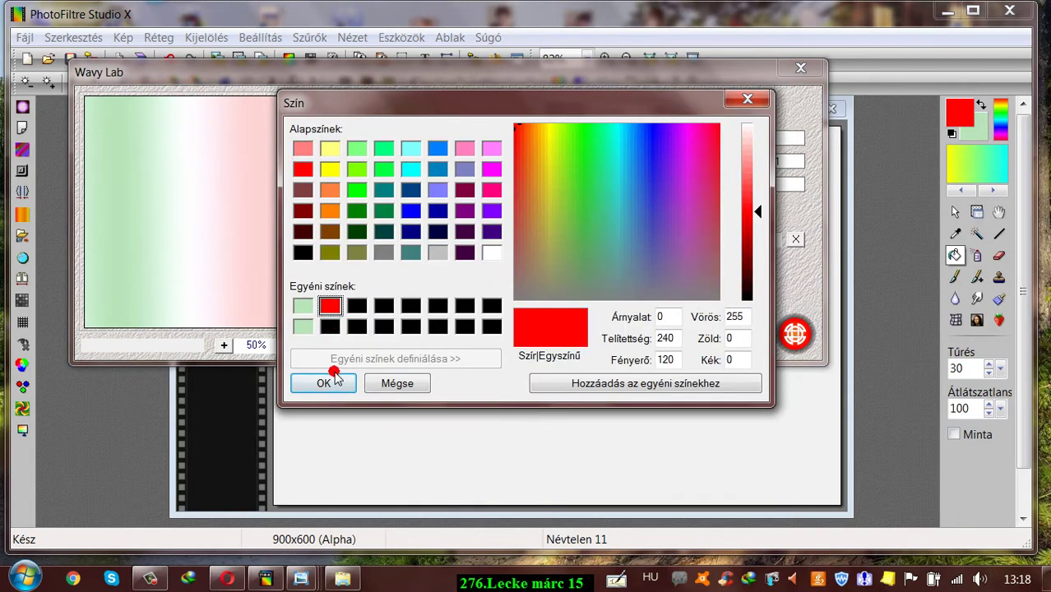
click(330, 380)
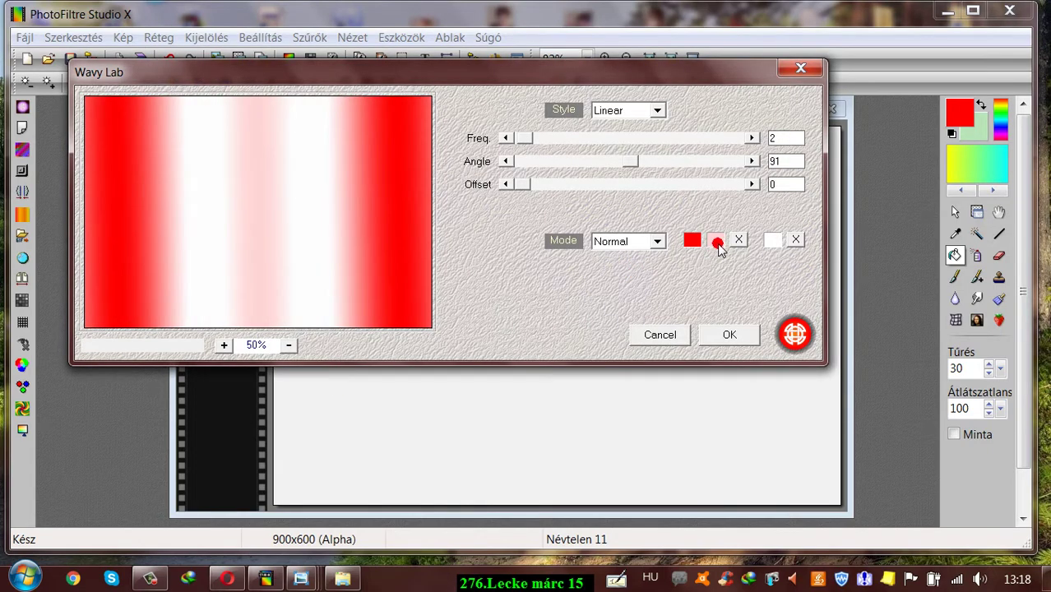
Change the second wave colour to the saved pale green, lightened to (241, 250, 241).
click(718, 244)
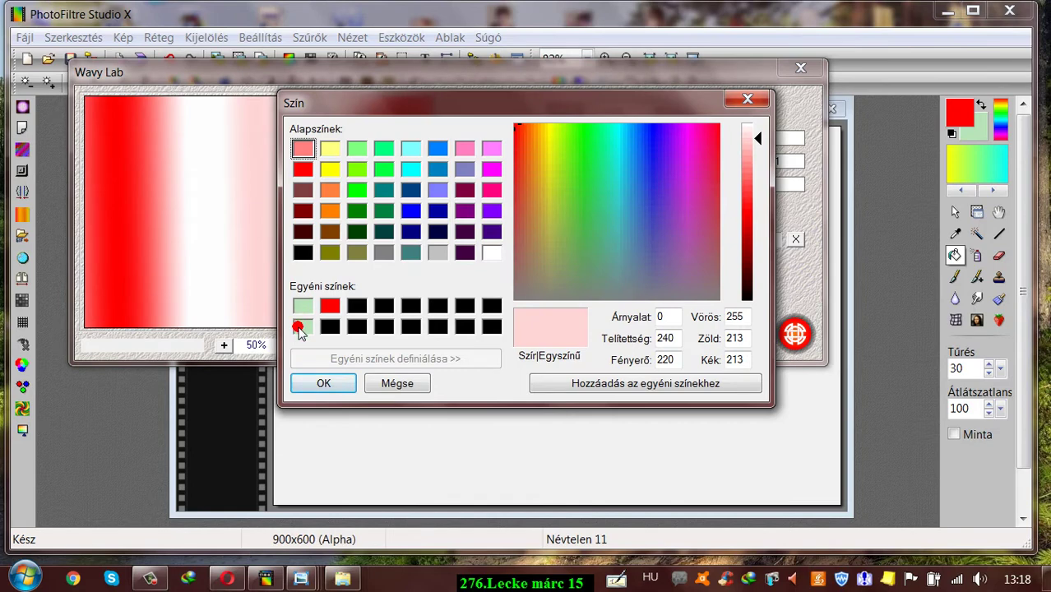
click(299, 329)
click(753, 131)
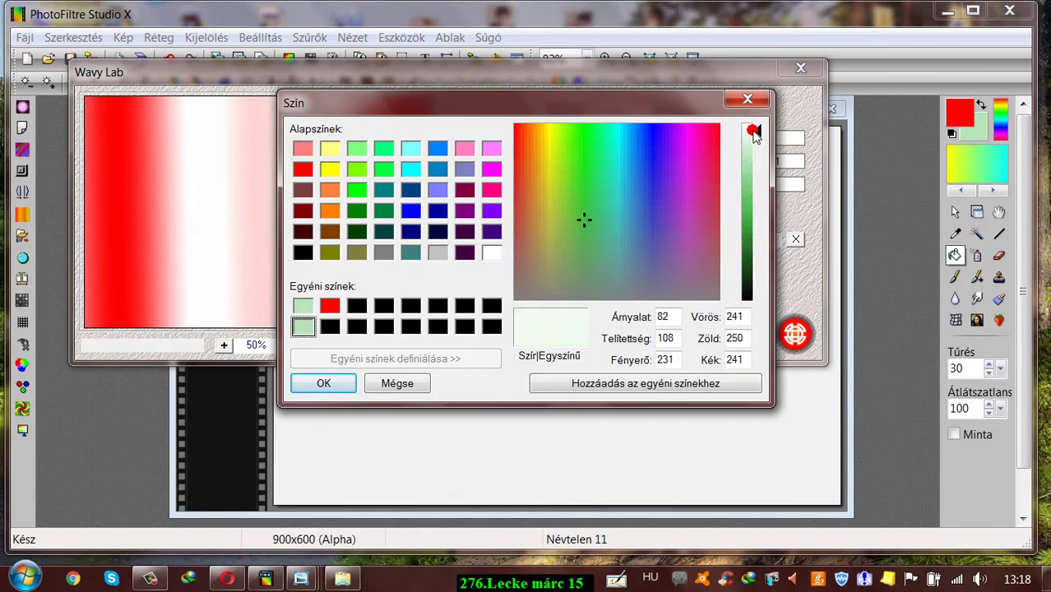
click(327, 383)
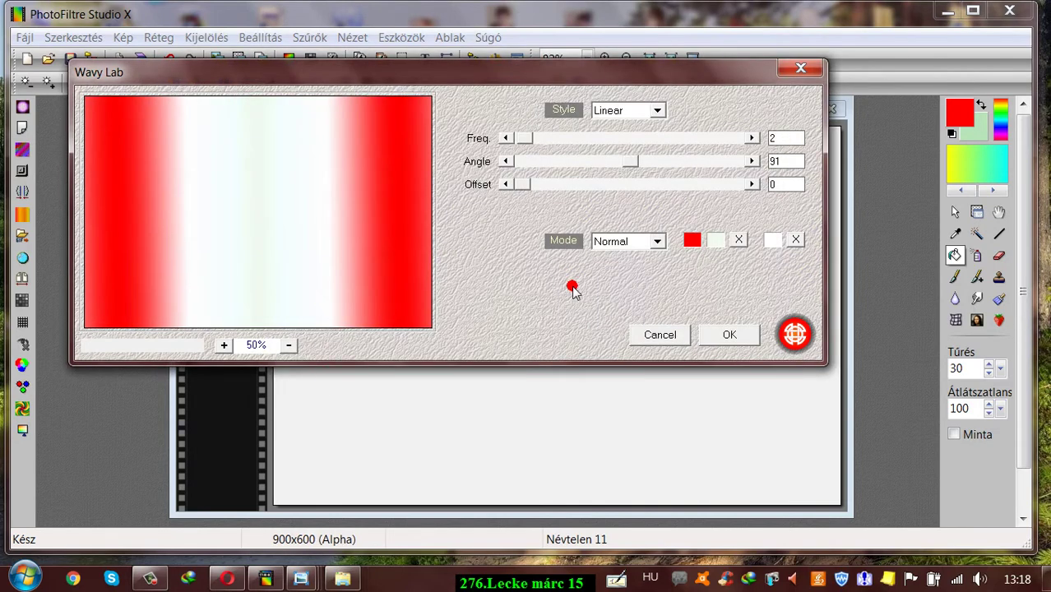
Try the saved pale green as the third wave colour and a frequency of 1, then restore the frequency to 2.
click(770, 241)
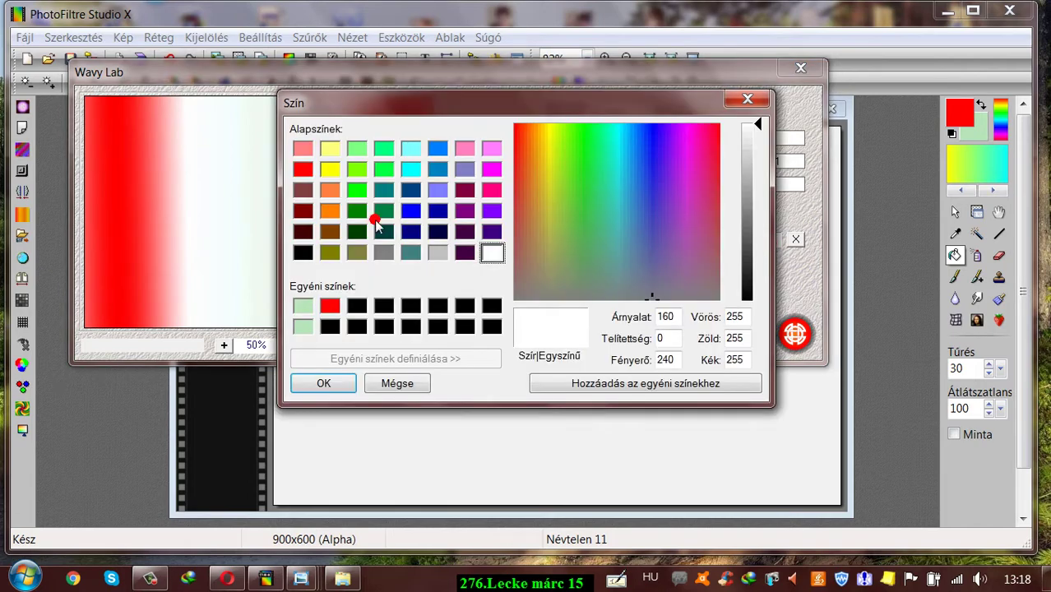
click(303, 307)
click(317, 385)
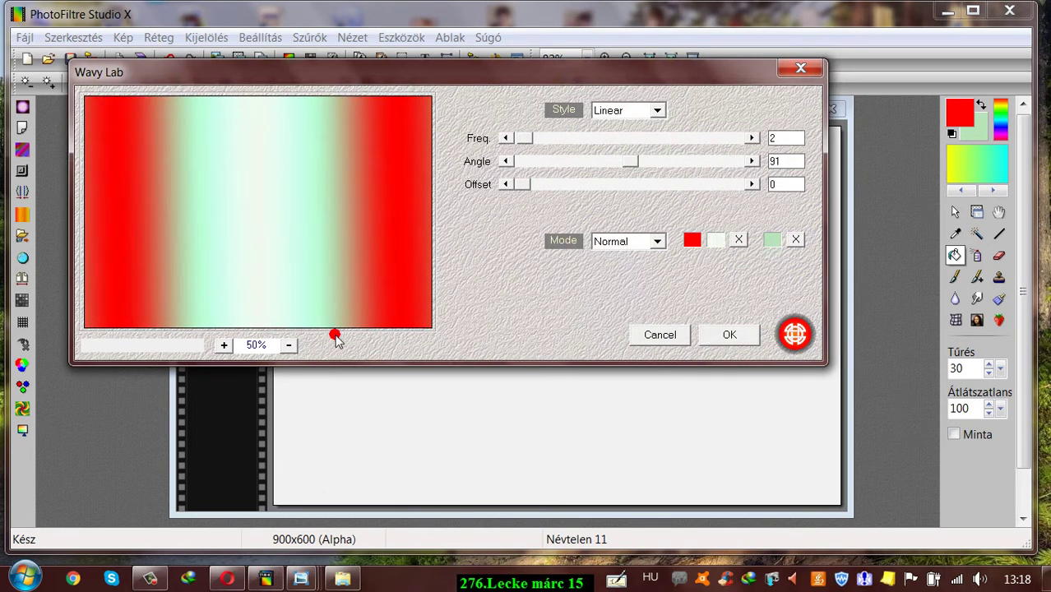
click(505, 138)
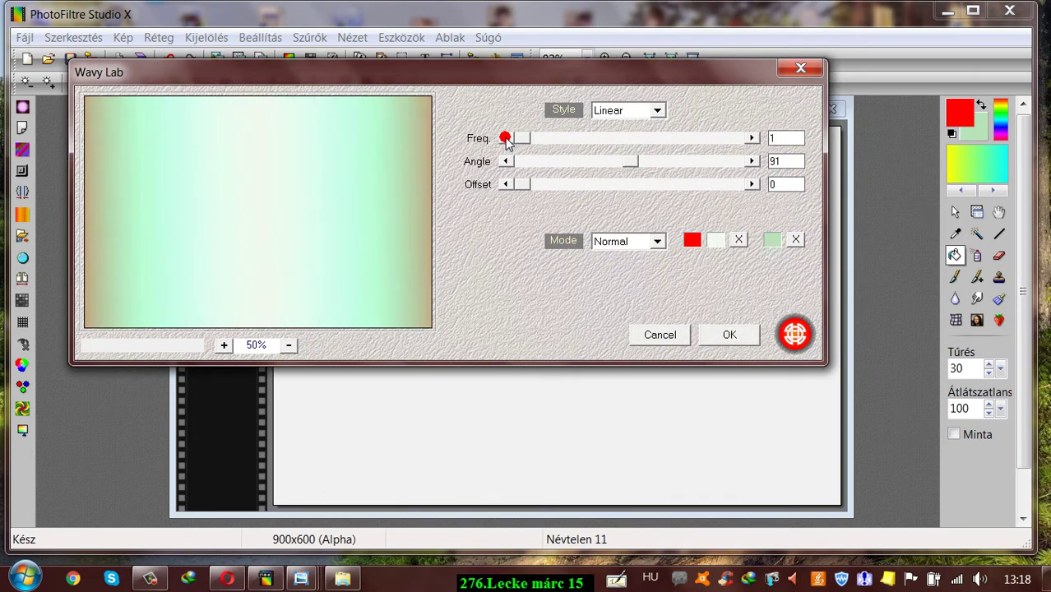
click(752, 139)
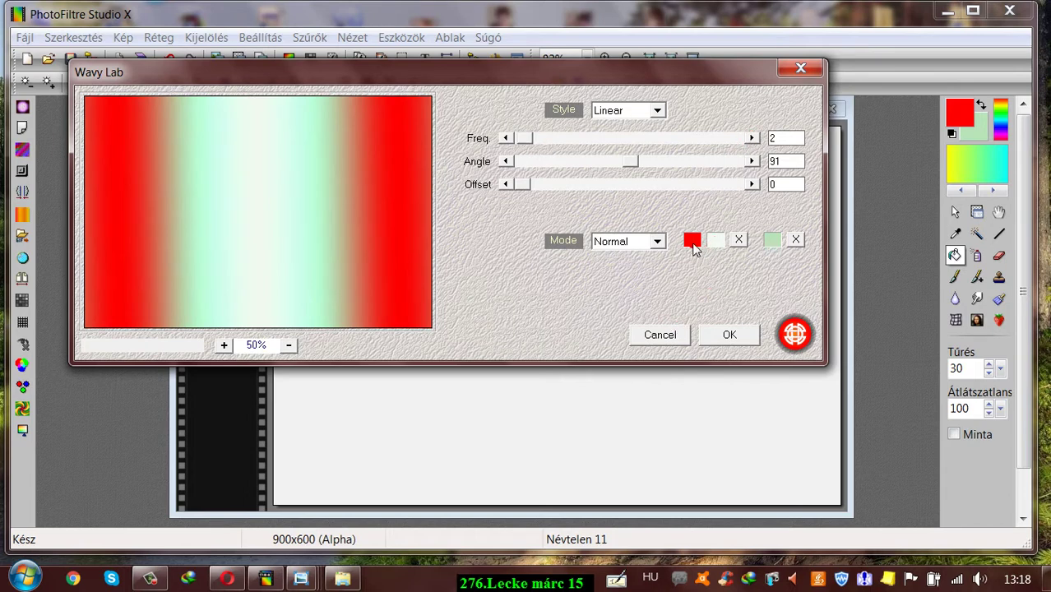
Set the second wave colour to the saved custom pale green (184, 228, 186).
click(718, 245)
click(776, 245)
click(711, 241)
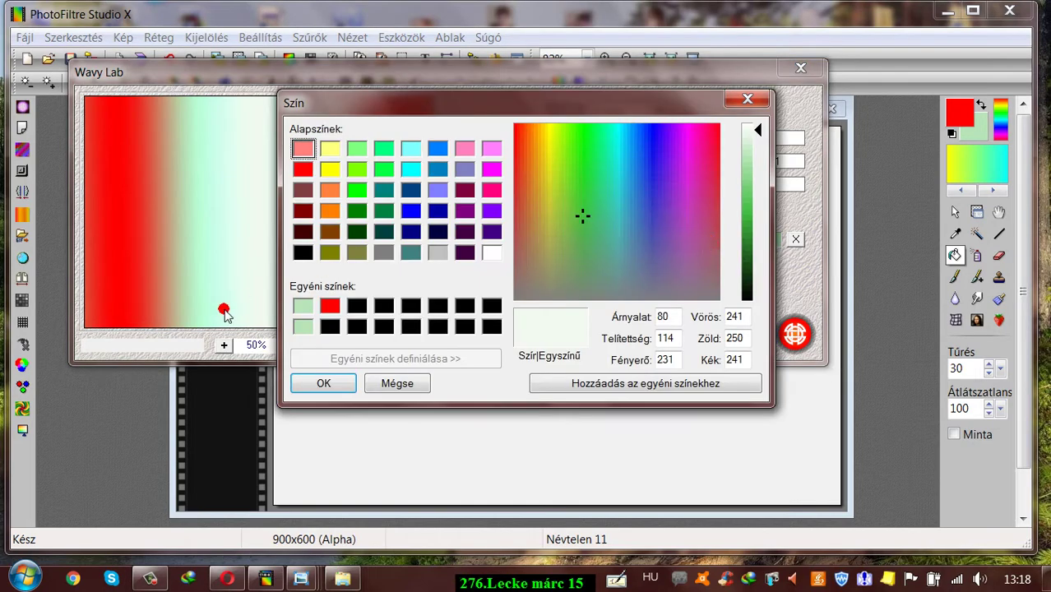
click(302, 307)
click(334, 383)
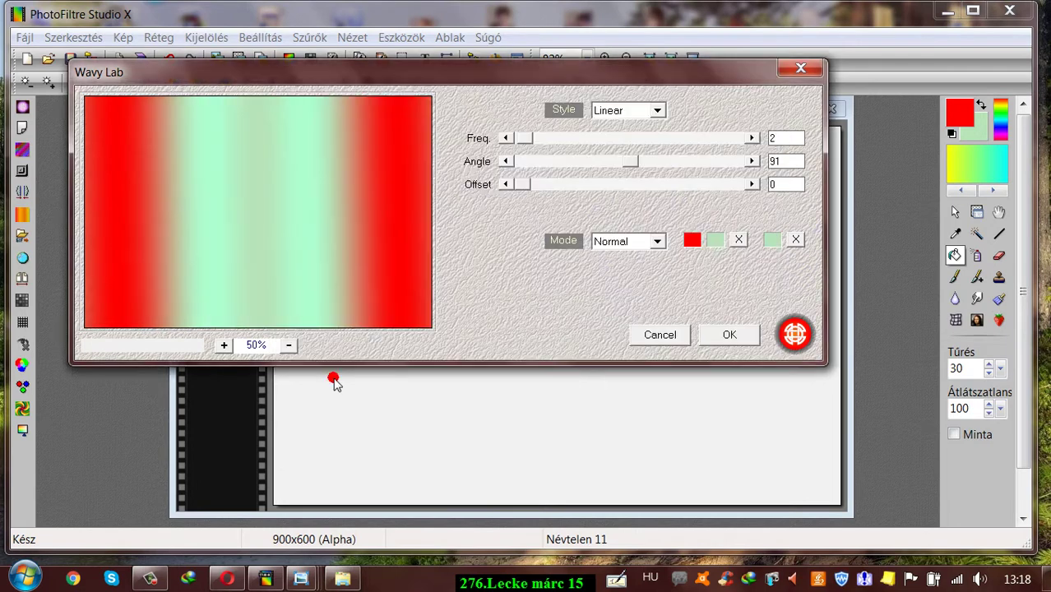
Set the third wave colour to white (255, 255, 255) and store white among the custom colours.
click(781, 239)
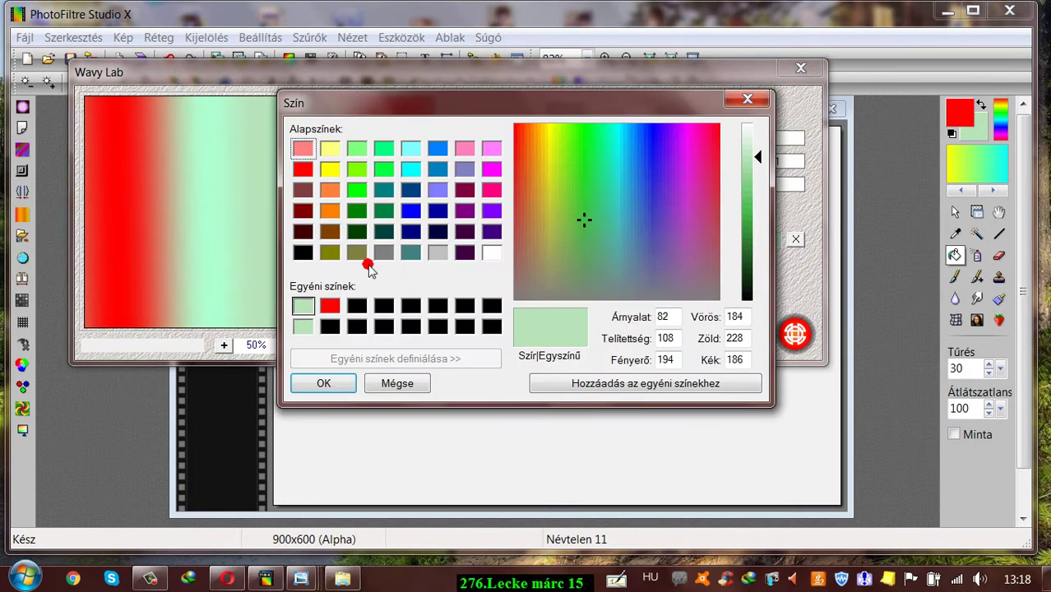
click(492, 253)
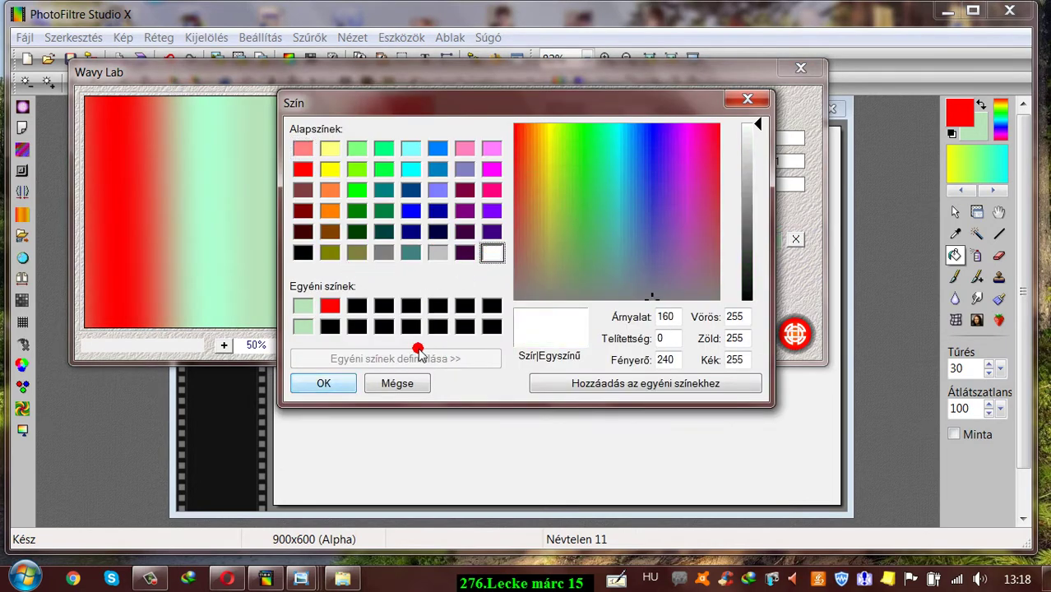
click(545, 384)
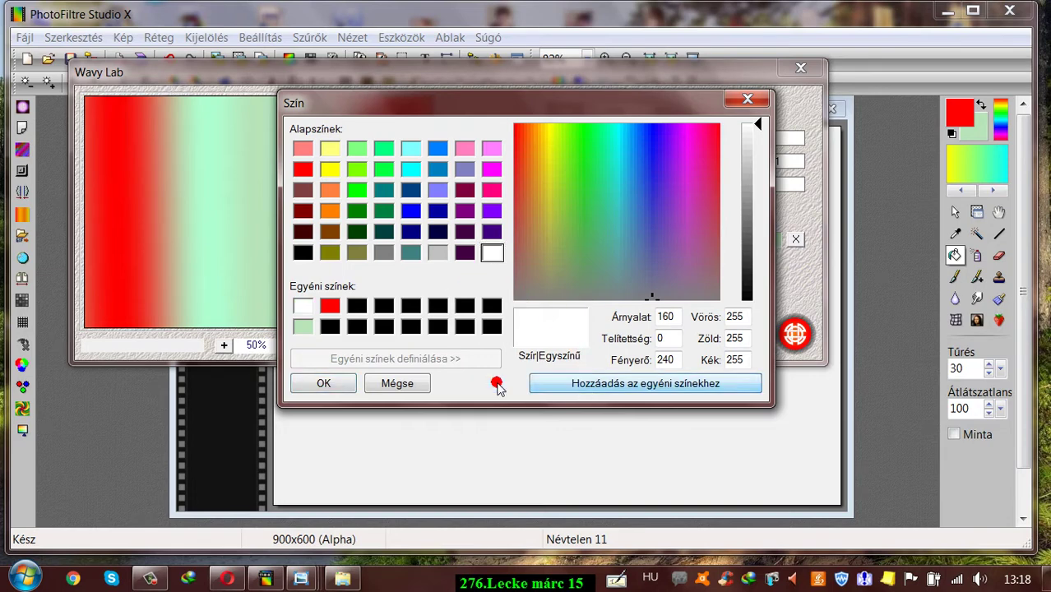
click(313, 383)
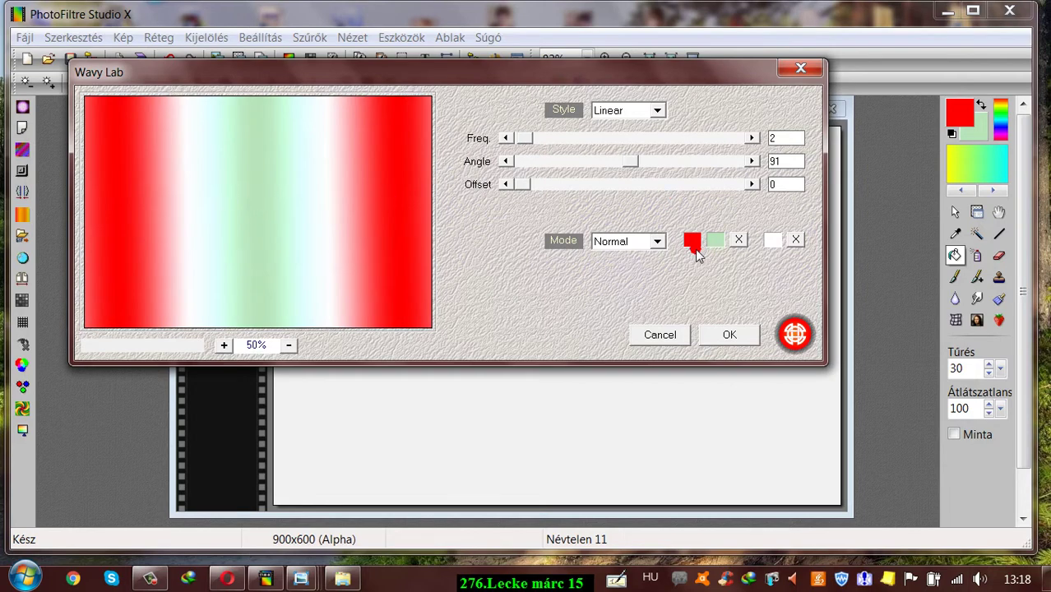
Lighten the red first wave colour to a pale pink.
click(692, 241)
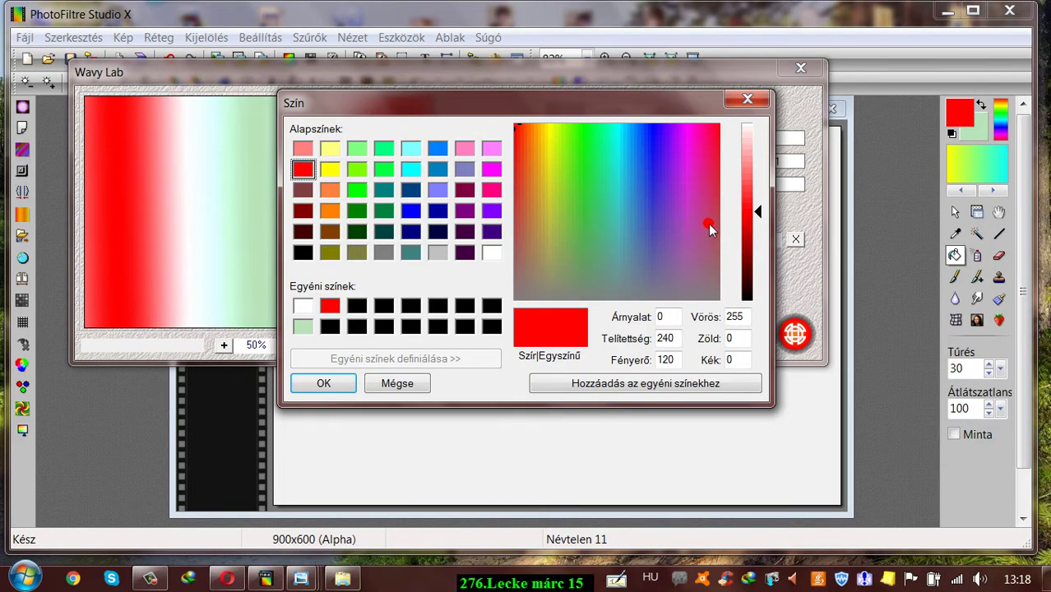
click(750, 145)
click(333, 384)
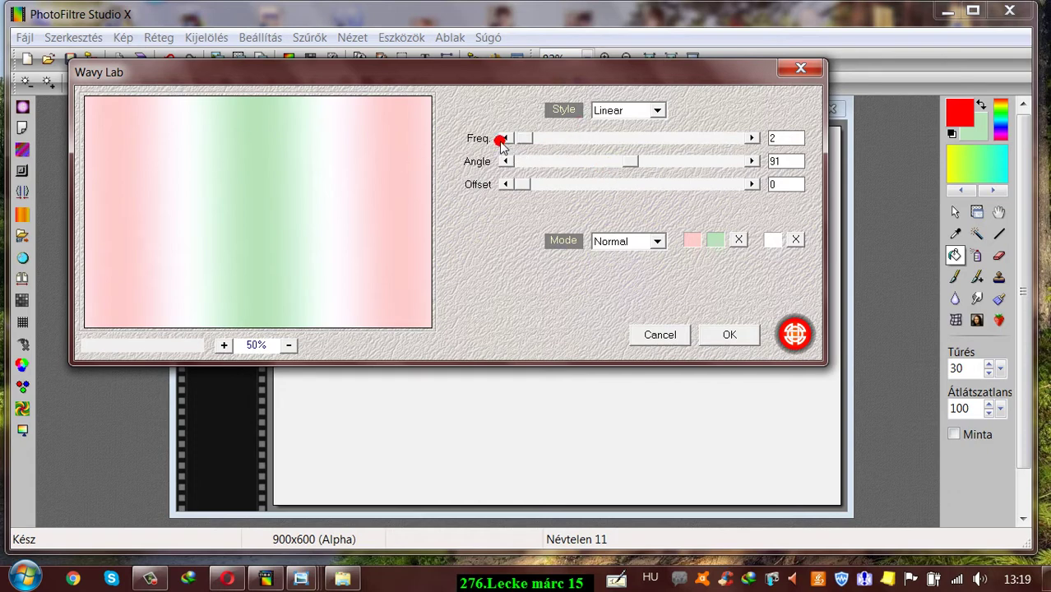
Try the Radial, Magnetic and Bow wave styles and return to the Linear style.
drag(738, 146, 753, 146)
click(659, 112)
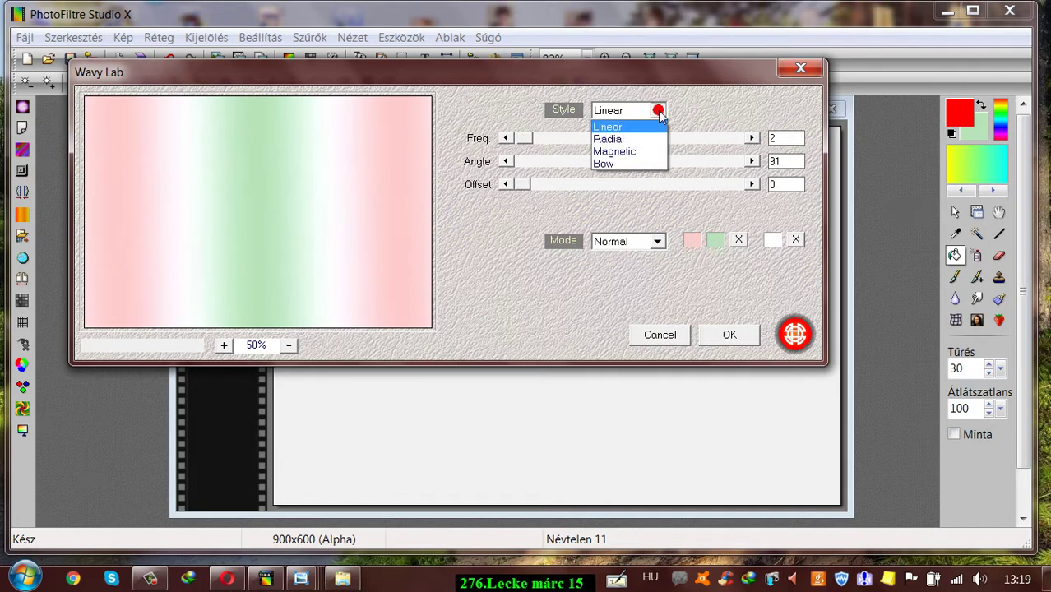
click(633, 129)
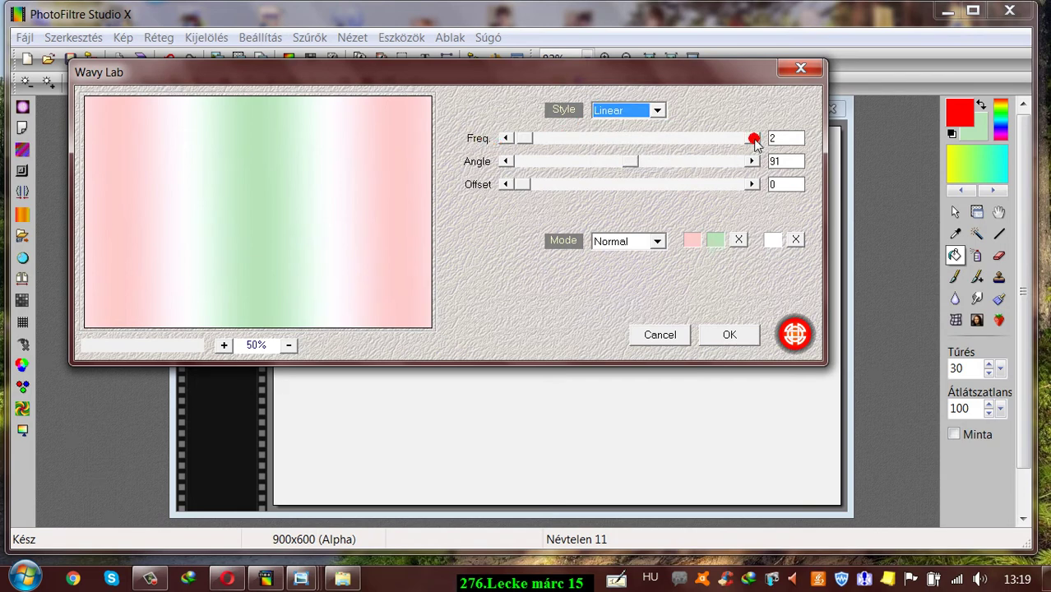
click(657, 110)
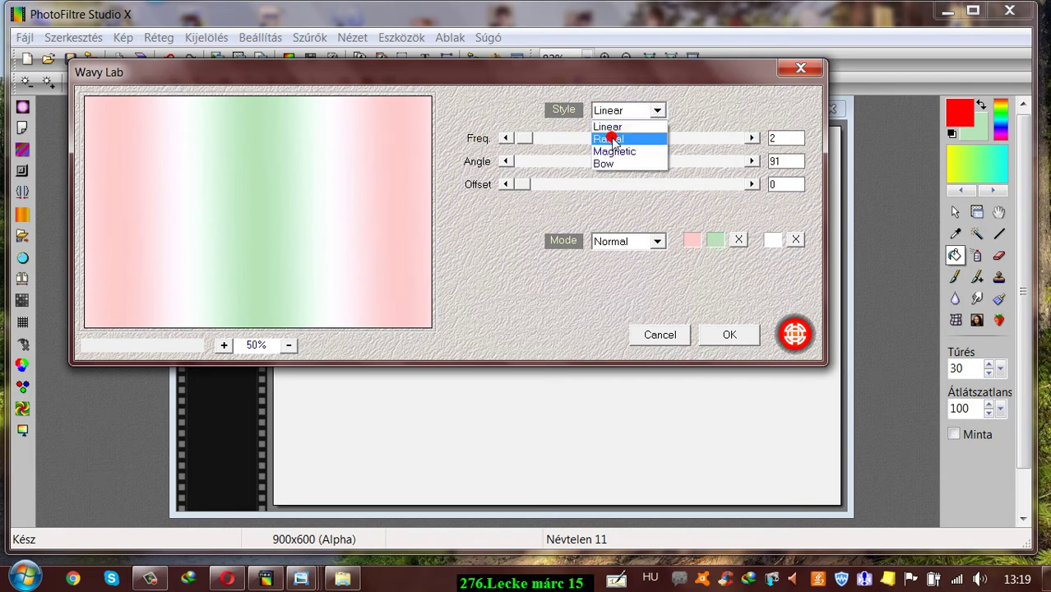
click(610, 139)
click(657, 110)
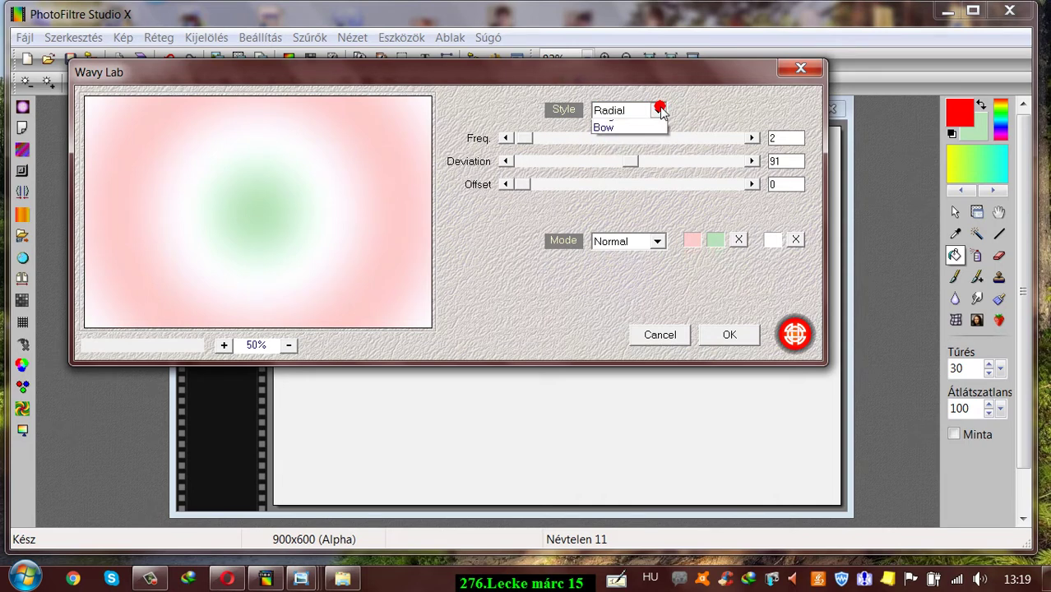
click(633, 153)
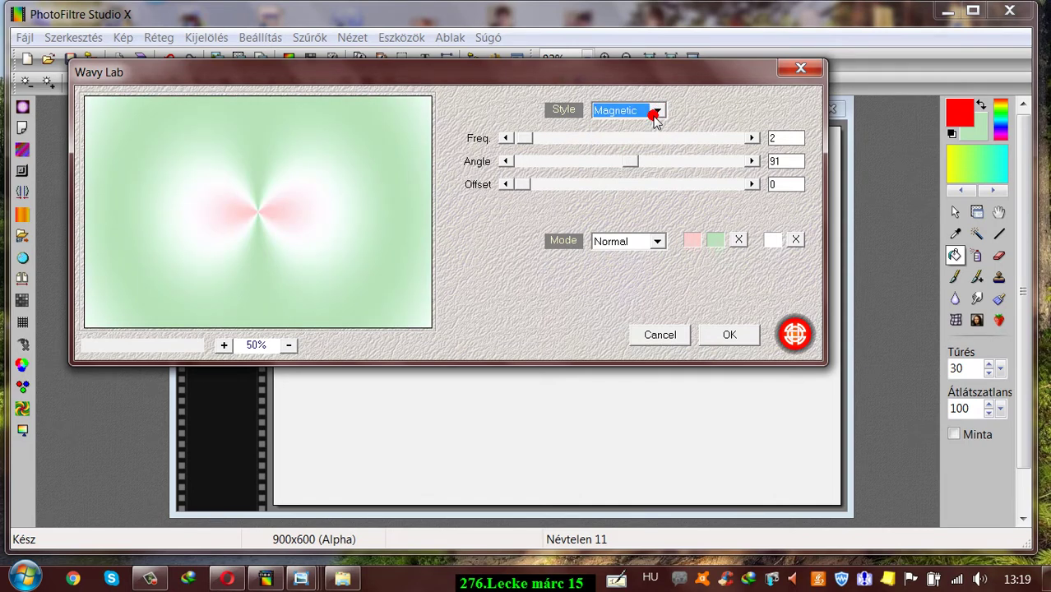
click(657, 111)
click(630, 161)
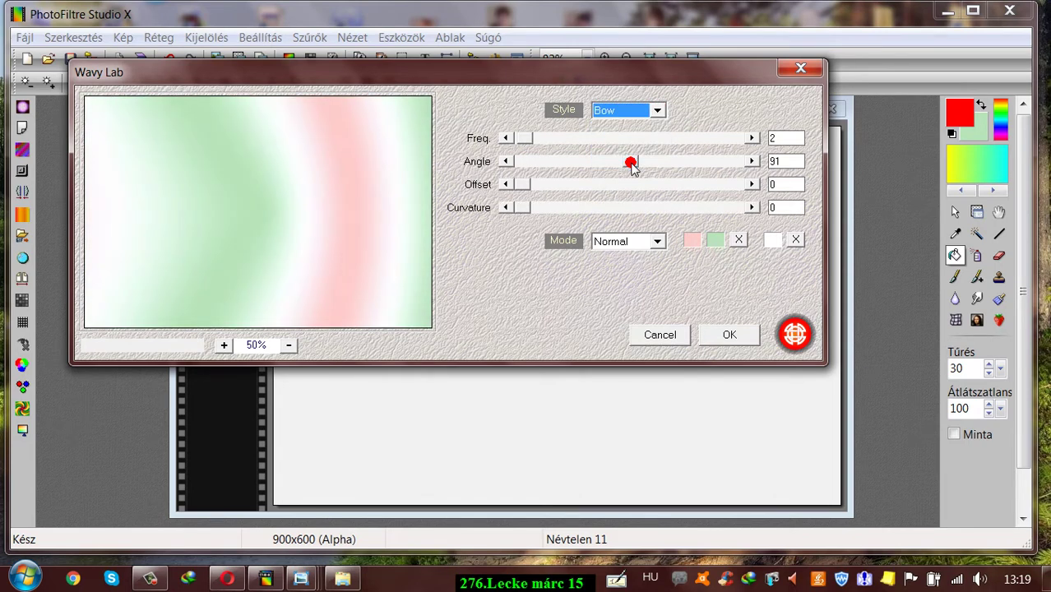
click(579, 110)
click(658, 110)
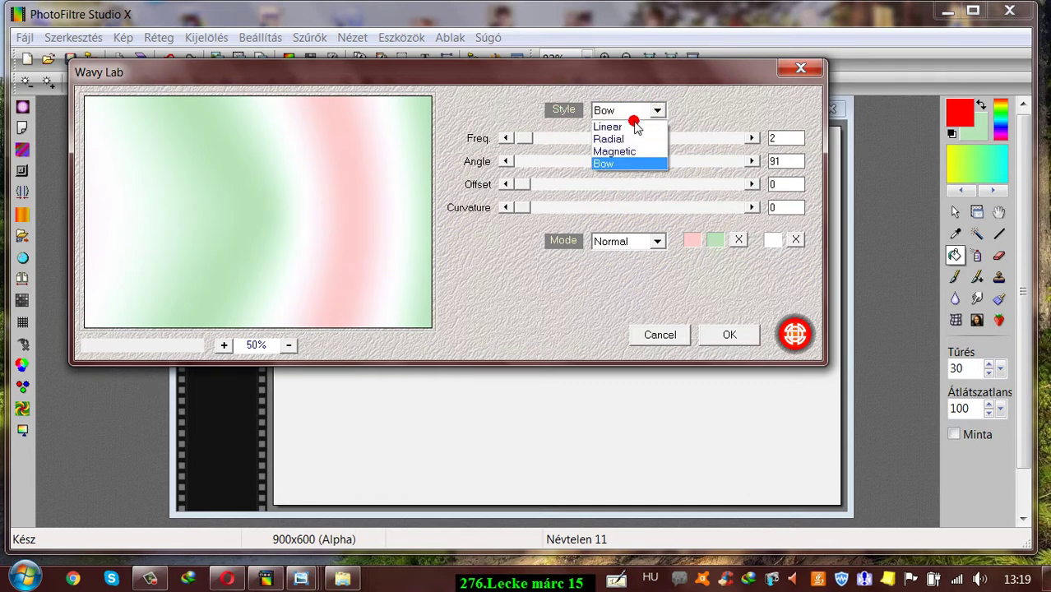
click(631, 127)
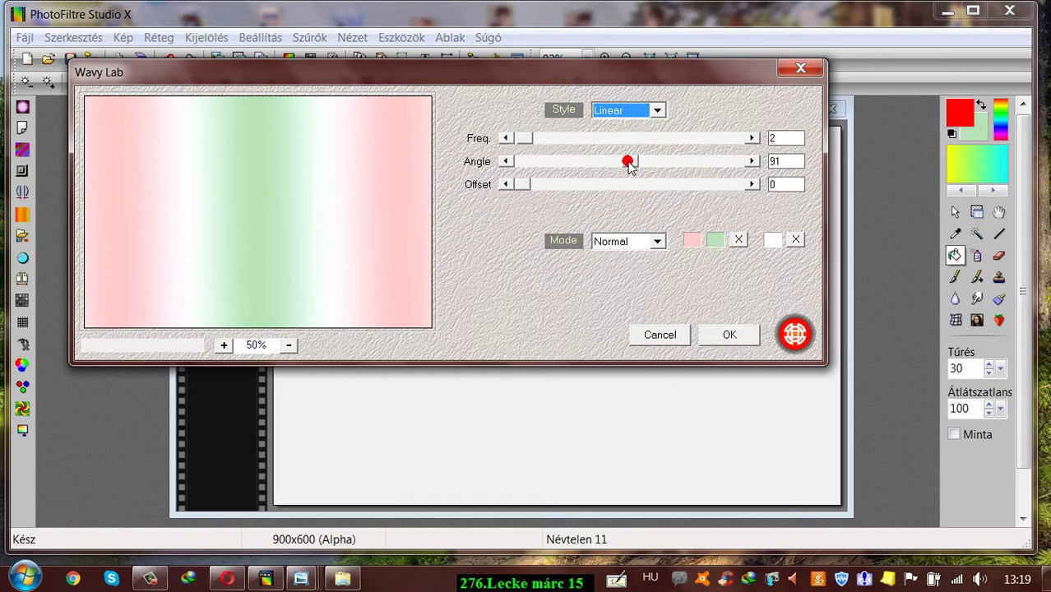
Set the wave angle to 0 and the frequency to 3.
drag(628, 162, 512, 160)
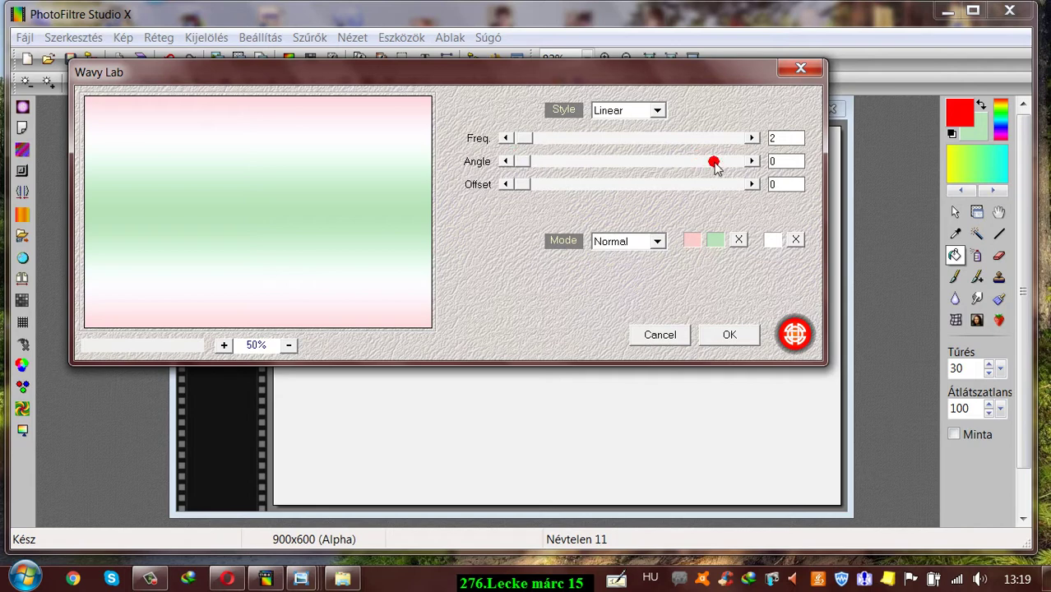
click(752, 139)
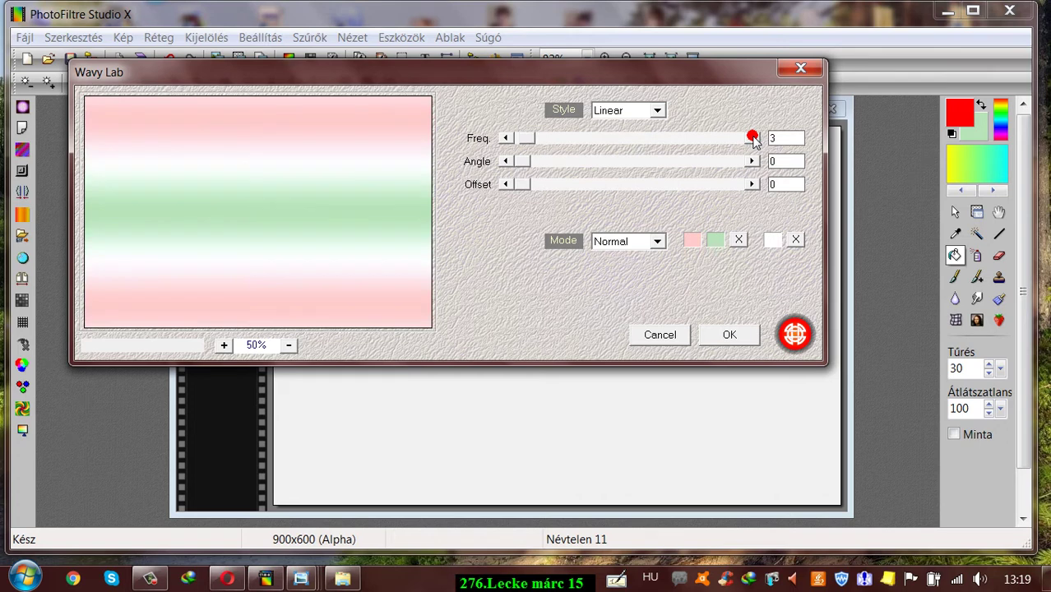
click(792, 139)
Keep the second wave colour at pale green (192, 231, 194) and apply the Wavy Lab stripes to the image.
click(714, 245)
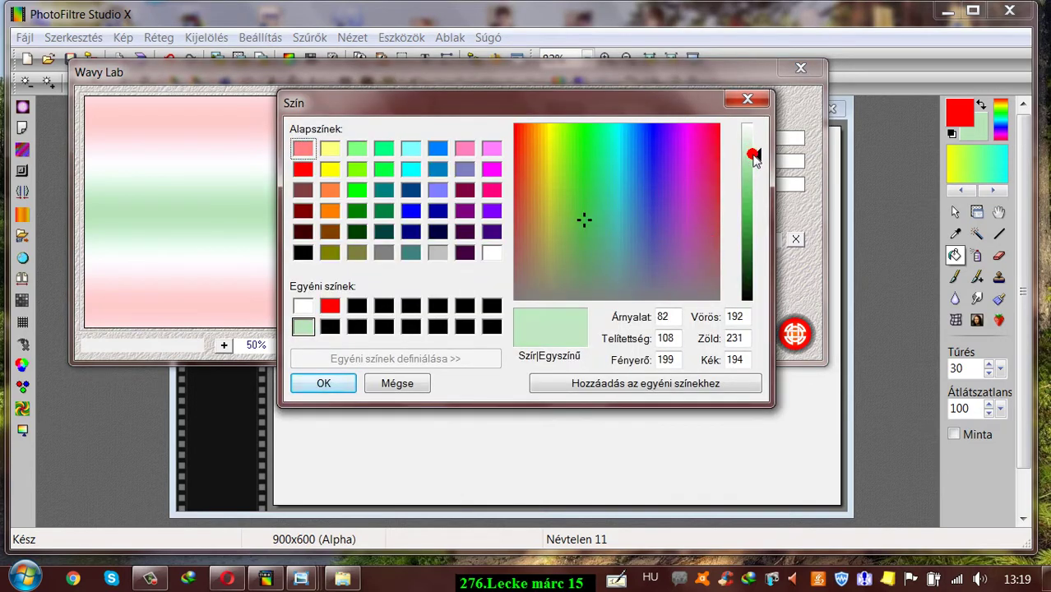
click(317, 384)
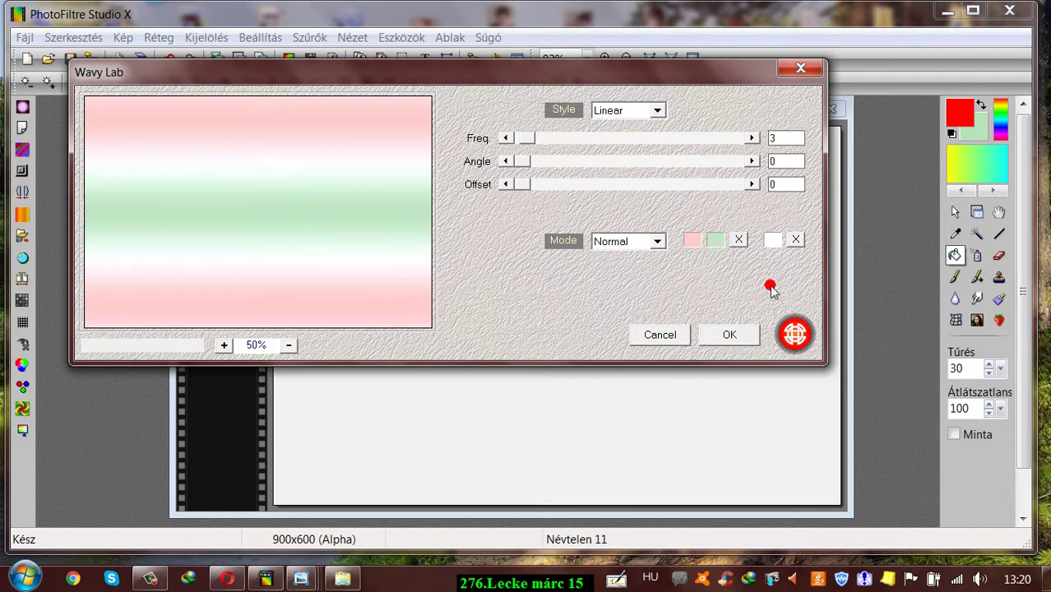
click(725, 338)
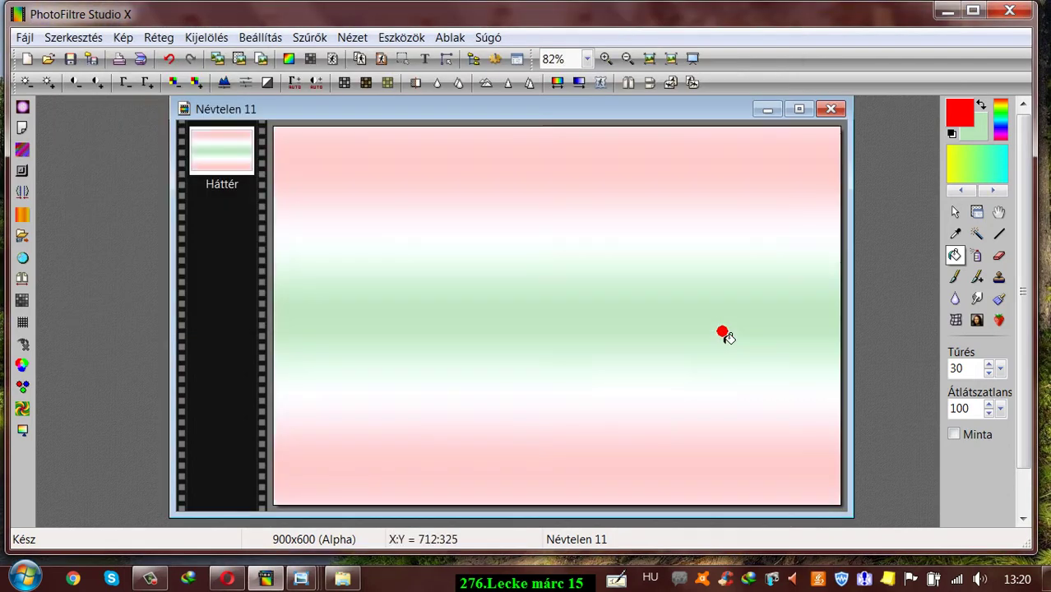
Apply the Merített papír (handmade paper) texture twice to the striped background.
drag(511, 113, 487, 102)
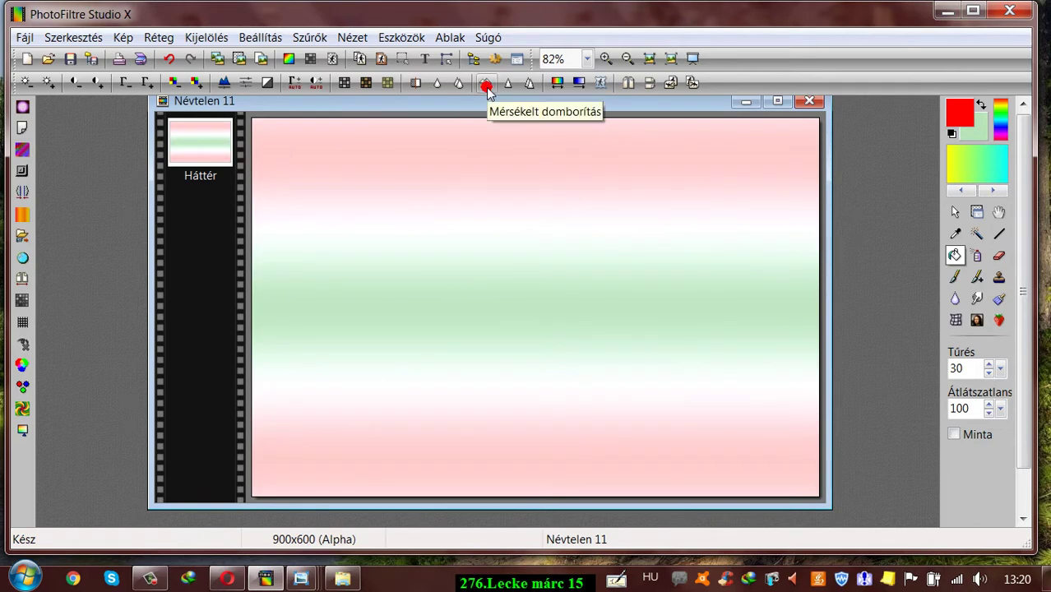
drag(458, 107, 452, 107)
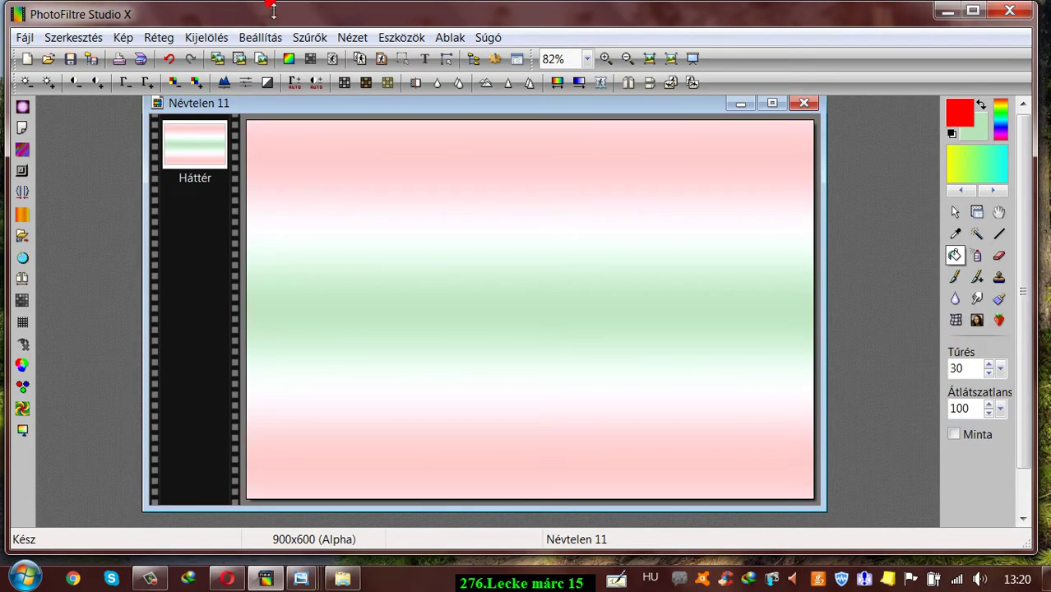
drag(276, 112, 306, 52)
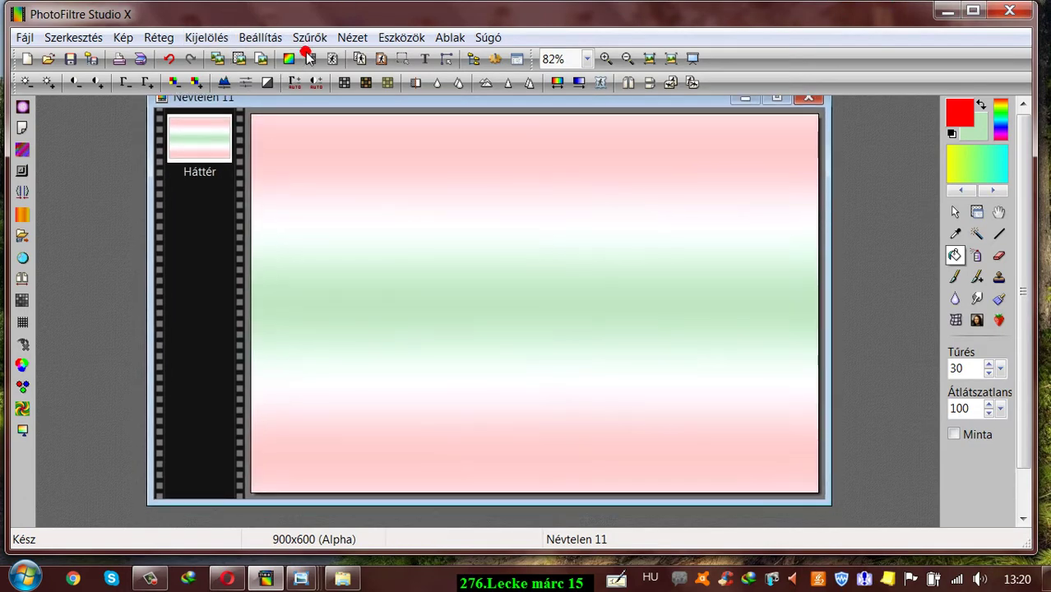
click(298, 35)
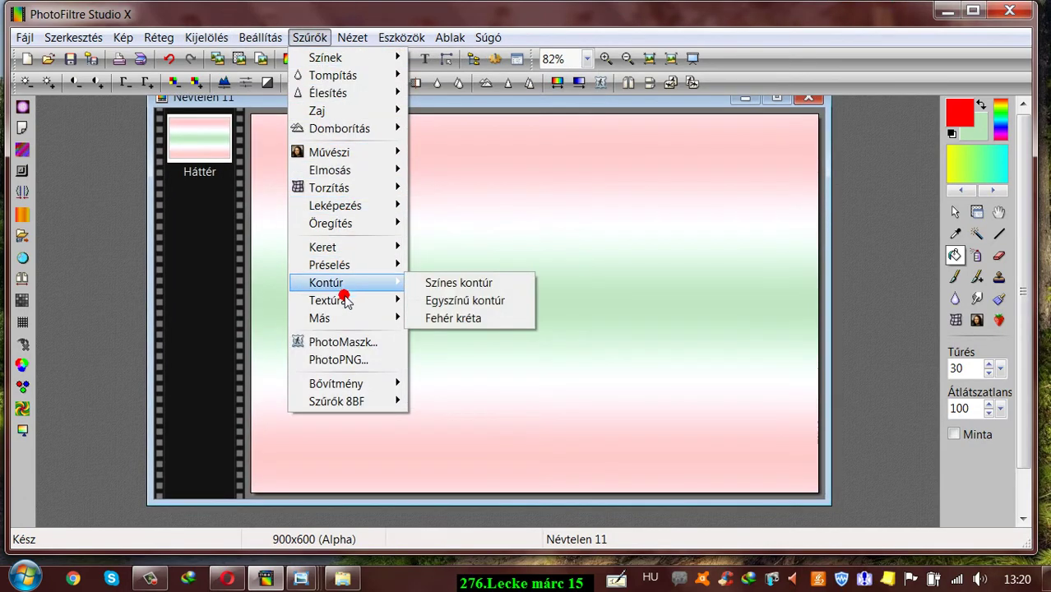
mouse_move(342, 300)
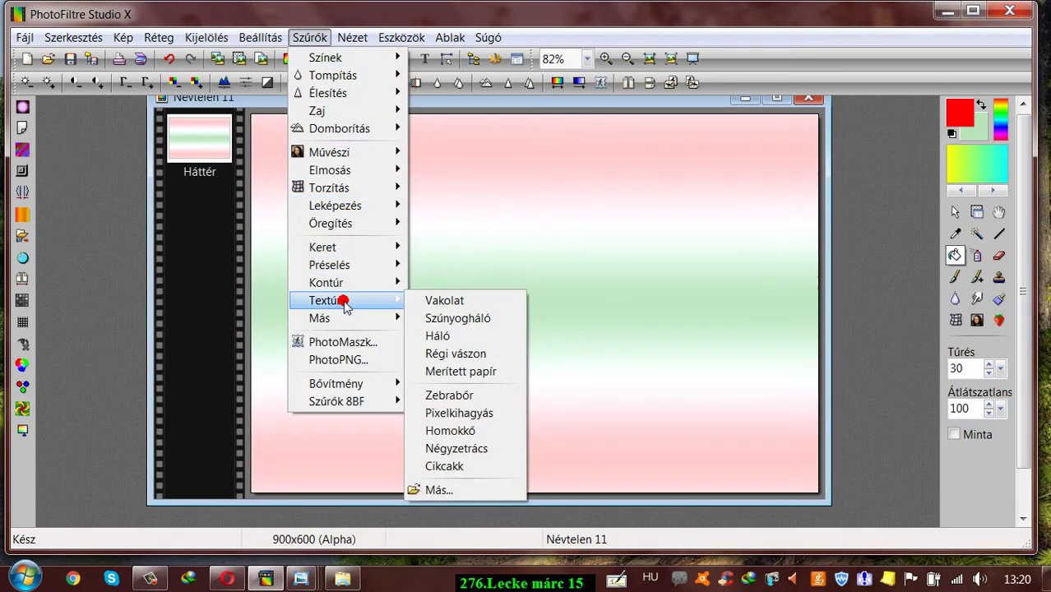
click(467, 372)
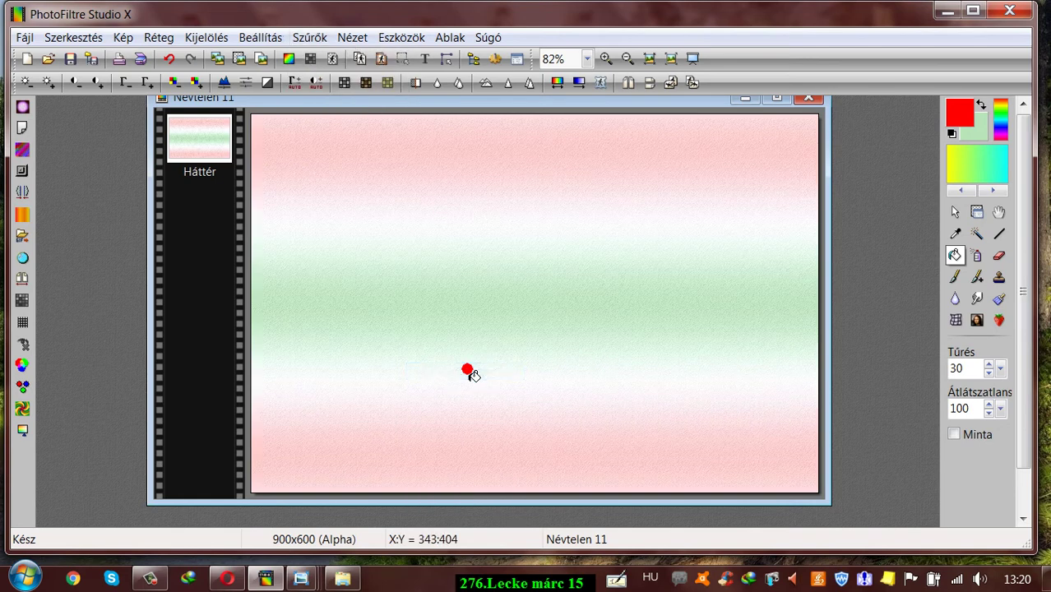
click(316, 38)
mouse_move(341, 298)
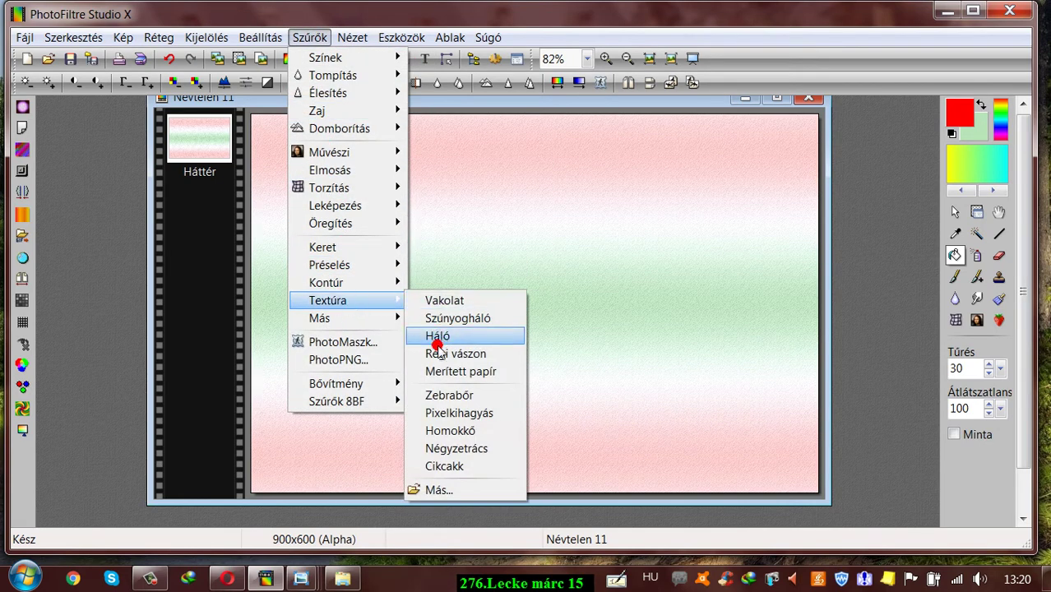
click(453, 372)
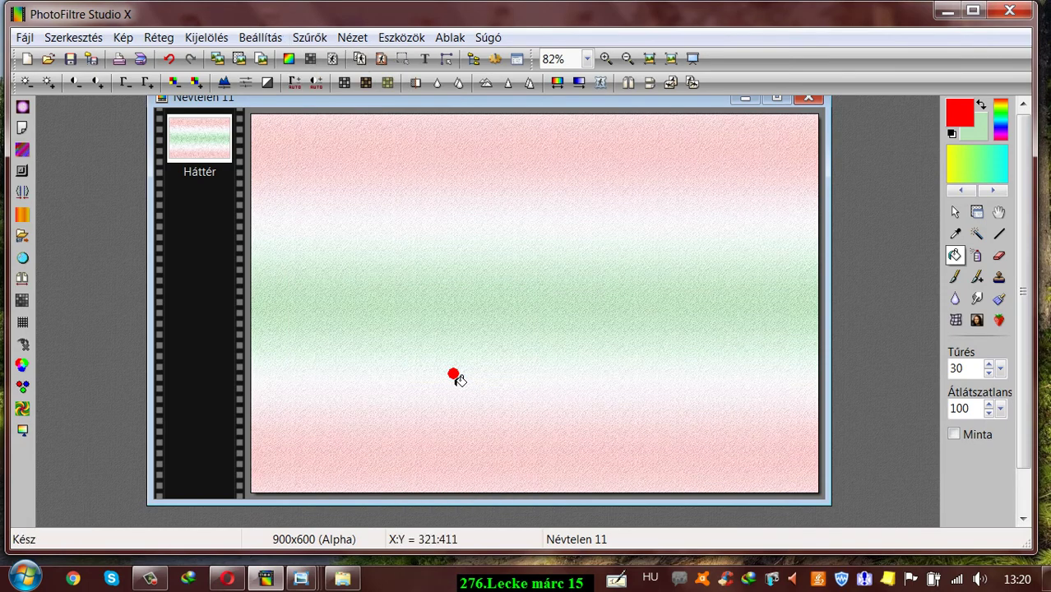
Apply the Mérsékelt domborítás (slight emboss) filter to the textured striped background.
click(307, 37)
mouse_move(330, 131)
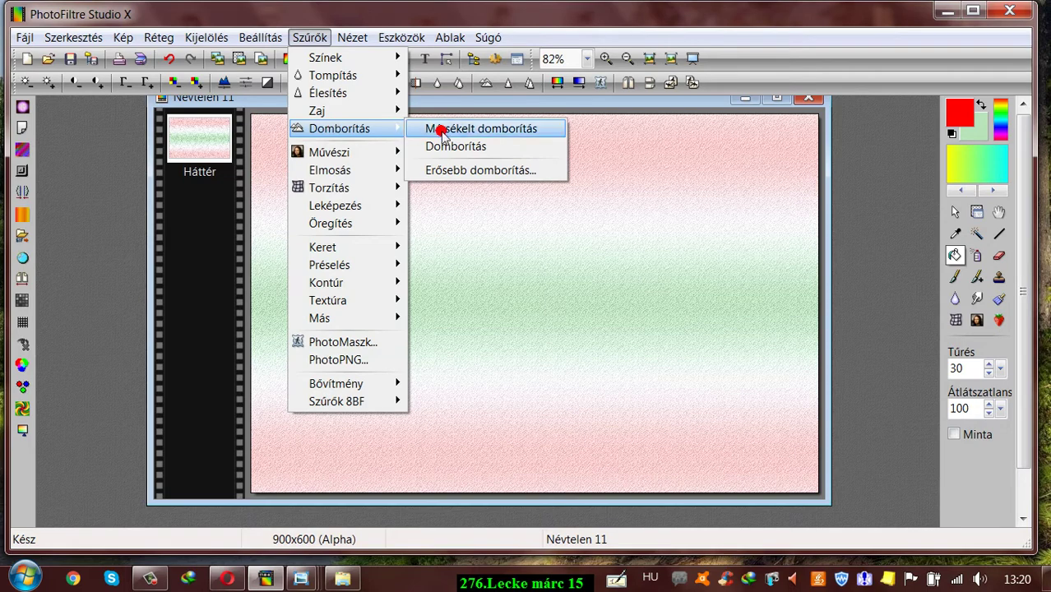
click(441, 130)
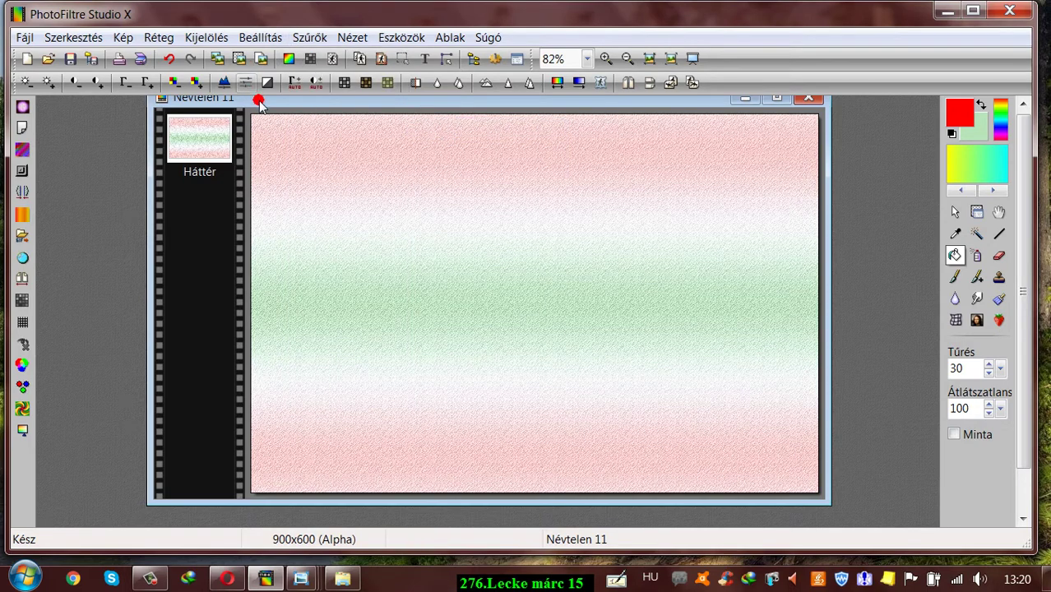
drag(259, 99, 270, 120)
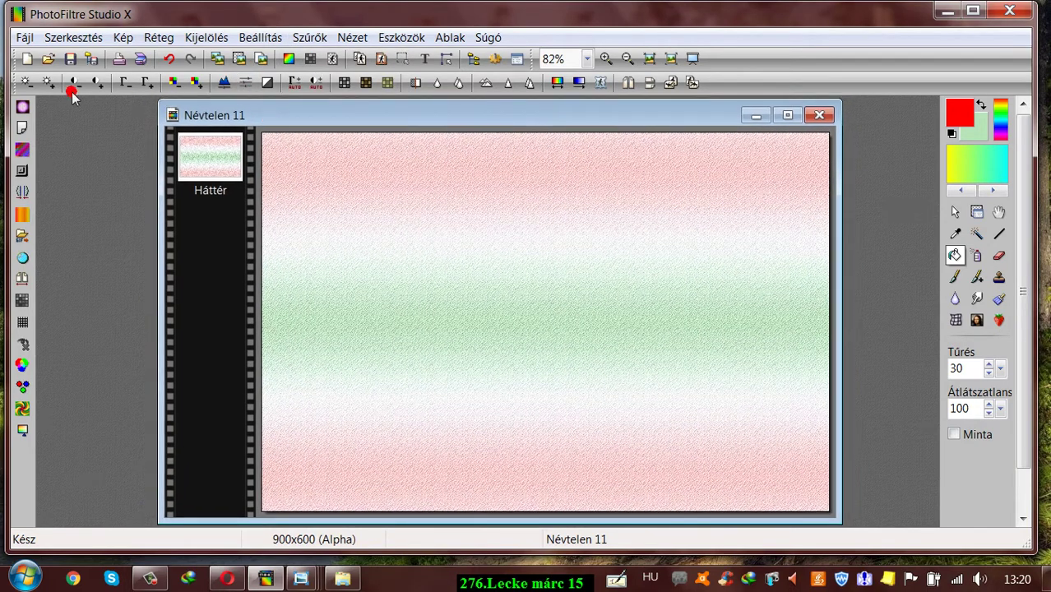
Open image 046 from the leckés mappám folder and copy it.
click(47, 59)
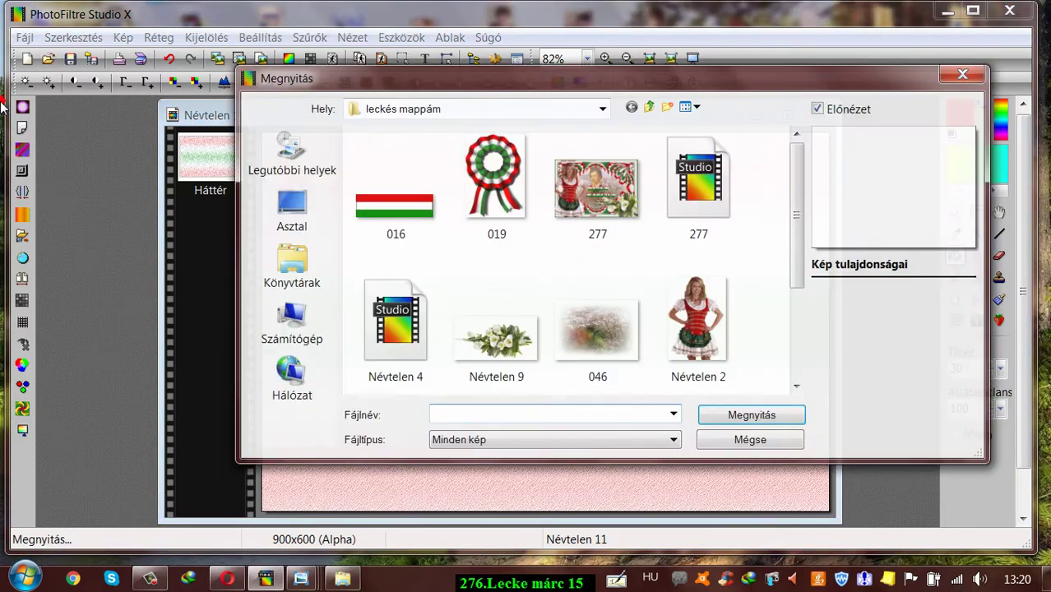
click(609, 325)
click(747, 442)
click(761, 416)
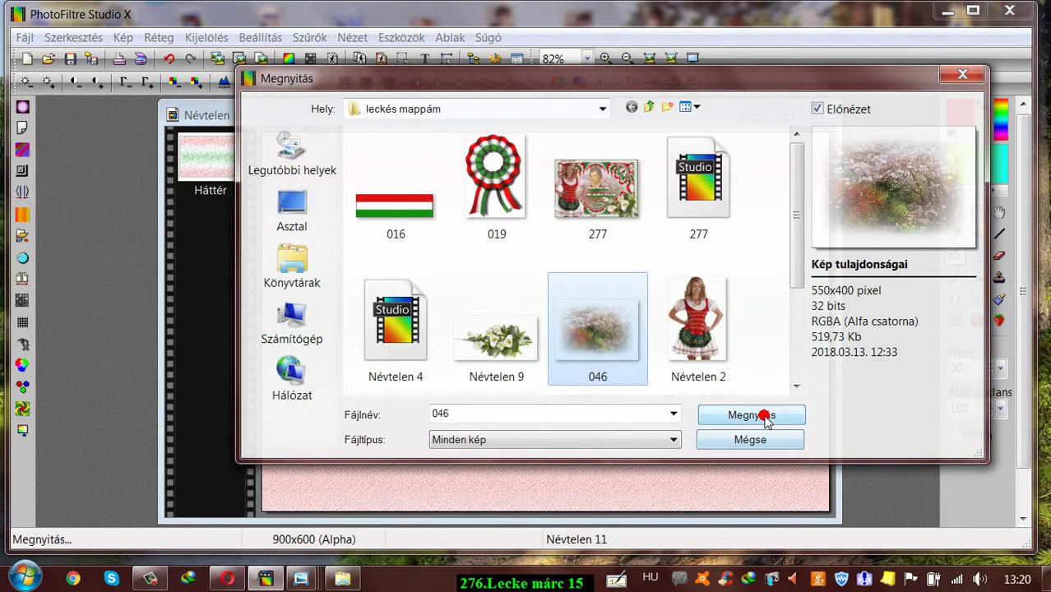
click(73, 37)
click(94, 173)
Paste the copied blossom garden image into the striped image as a new layer.
click(664, 143)
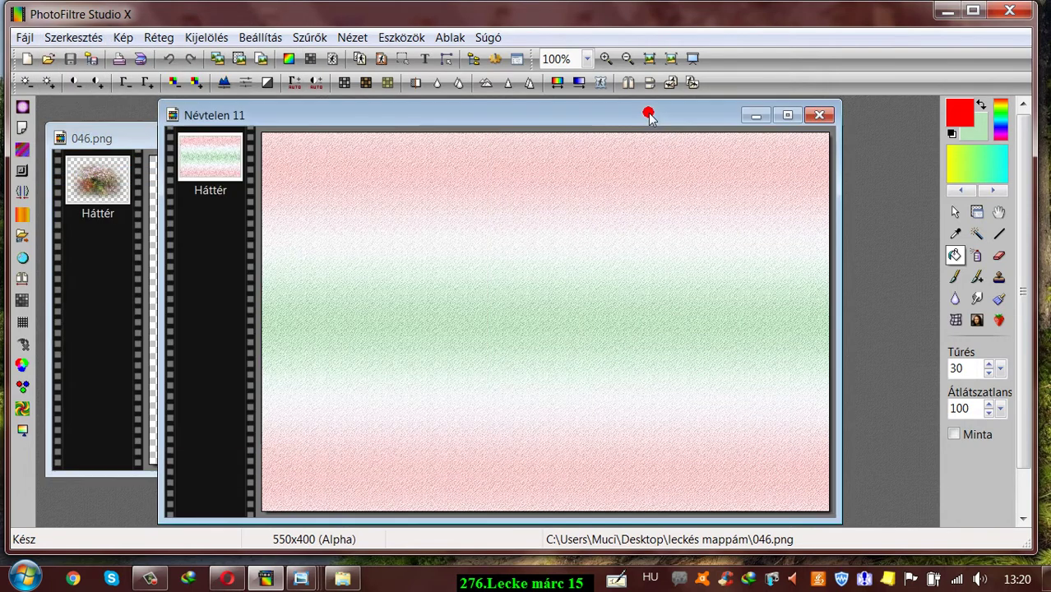
click(72, 37)
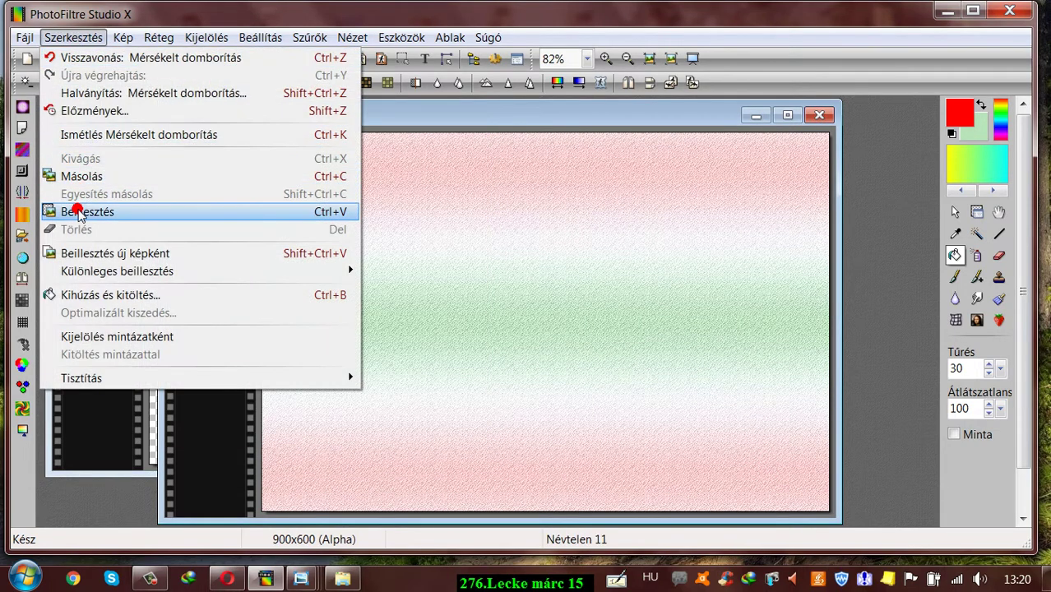
click(84, 212)
drag(475, 296, 466, 297)
Enlarge the garden layer to 169% with the Szabad átalakítás (free transform) command.
right_click(204, 155)
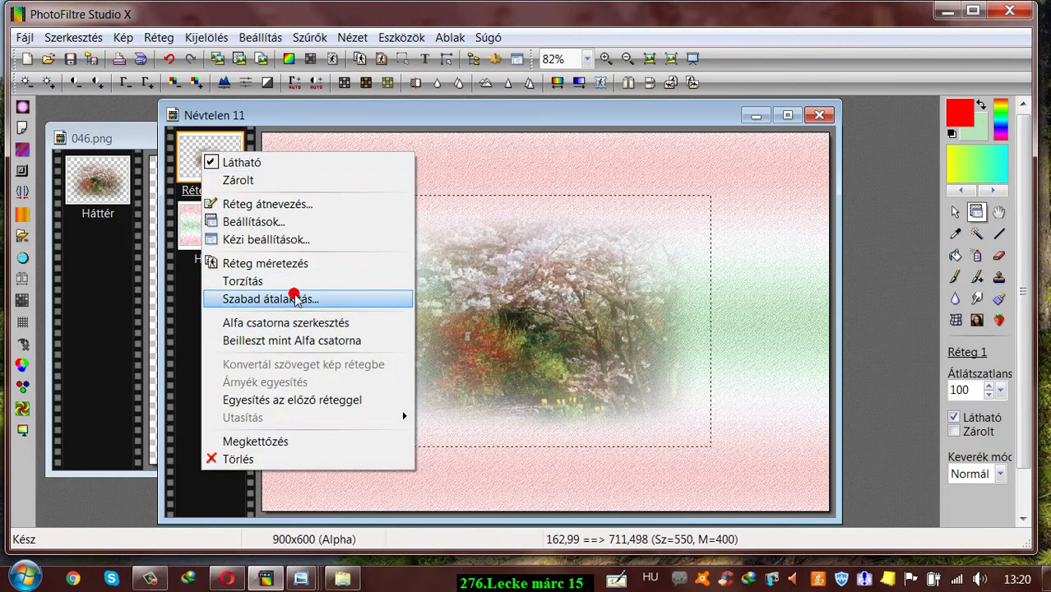
click(306, 302)
drag(794, 208, 873, 205)
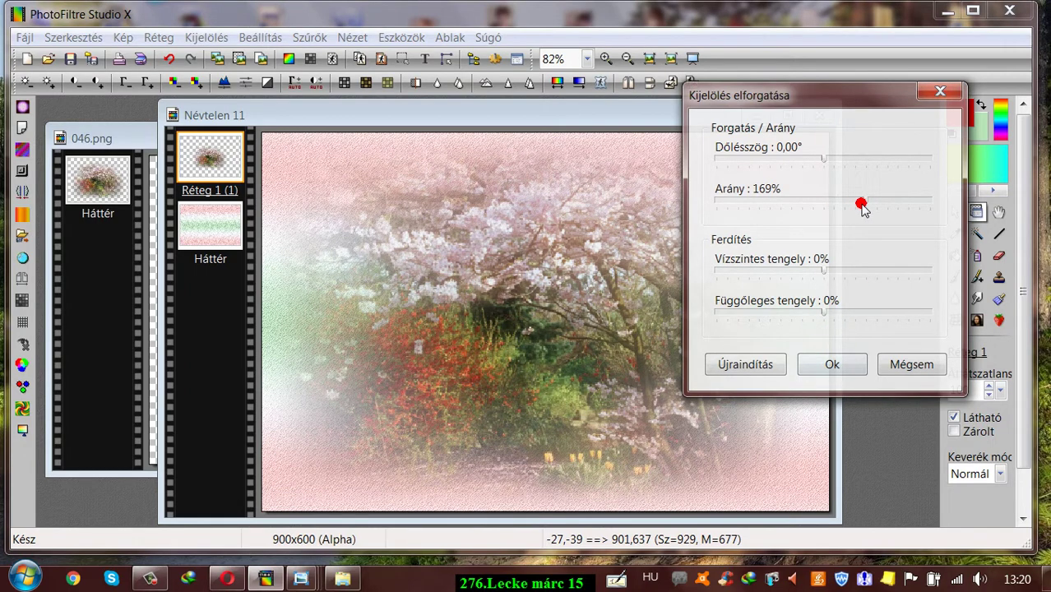
click(835, 365)
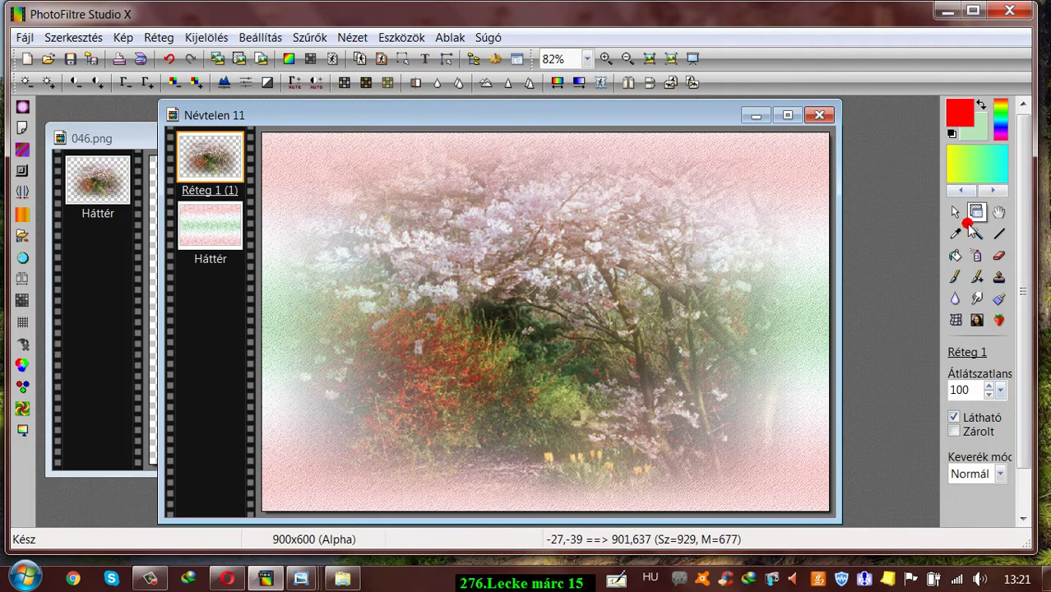
Reduce the garden layer's opacity to 70%.
click(977, 211)
click(1003, 390)
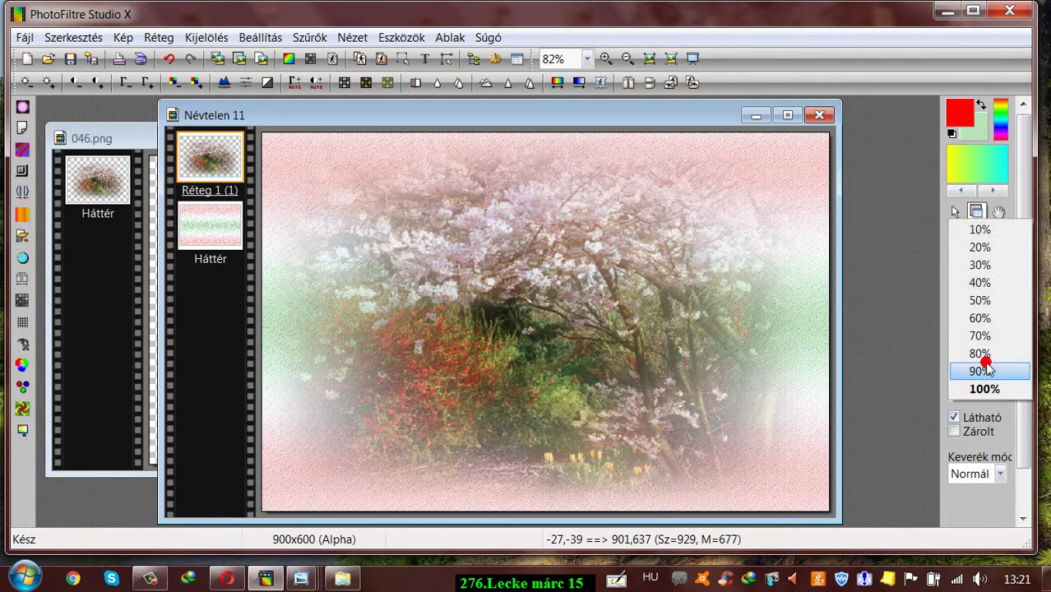
click(985, 336)
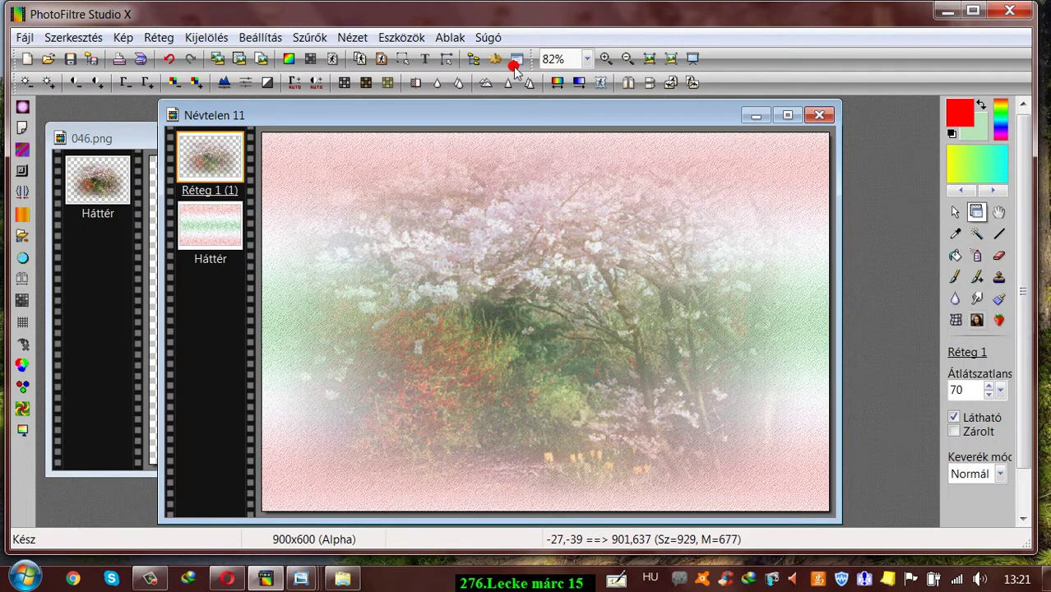
Apply the Gobelin filter to the garden layer with a 5-pixel point length, Kereszt (cross) style and width 5.
click(310, 37)
mouse_move(329, 206)
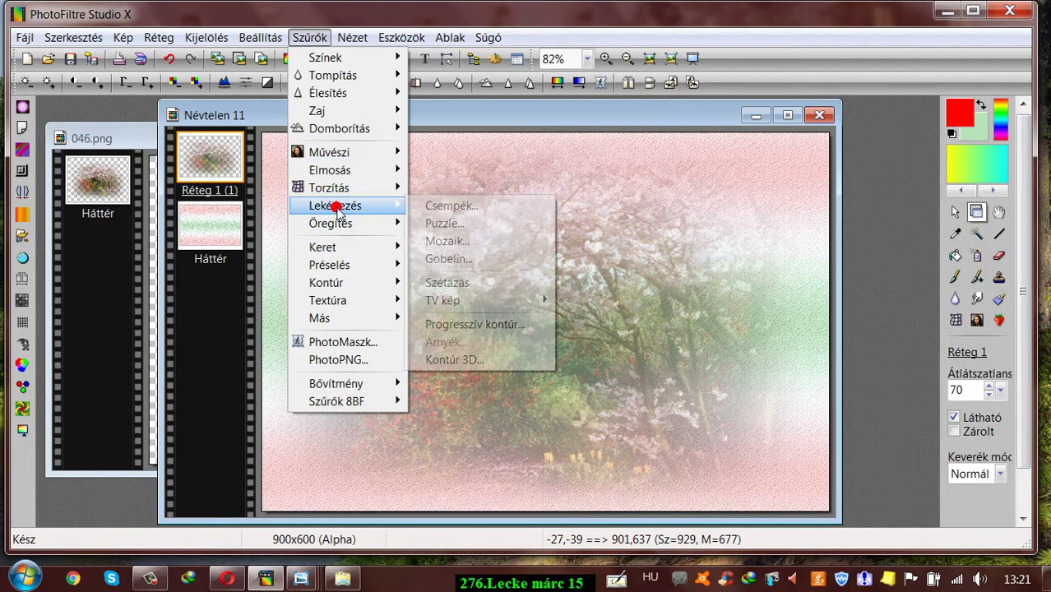
click(459, 259)
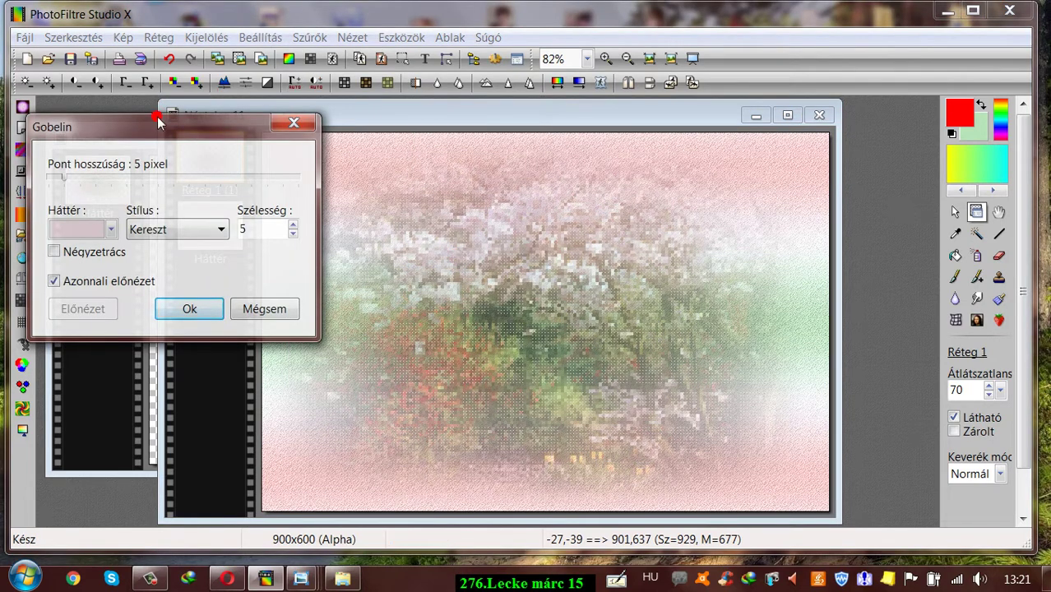
drag(133, 125, 195, 101)
click(125, 205)
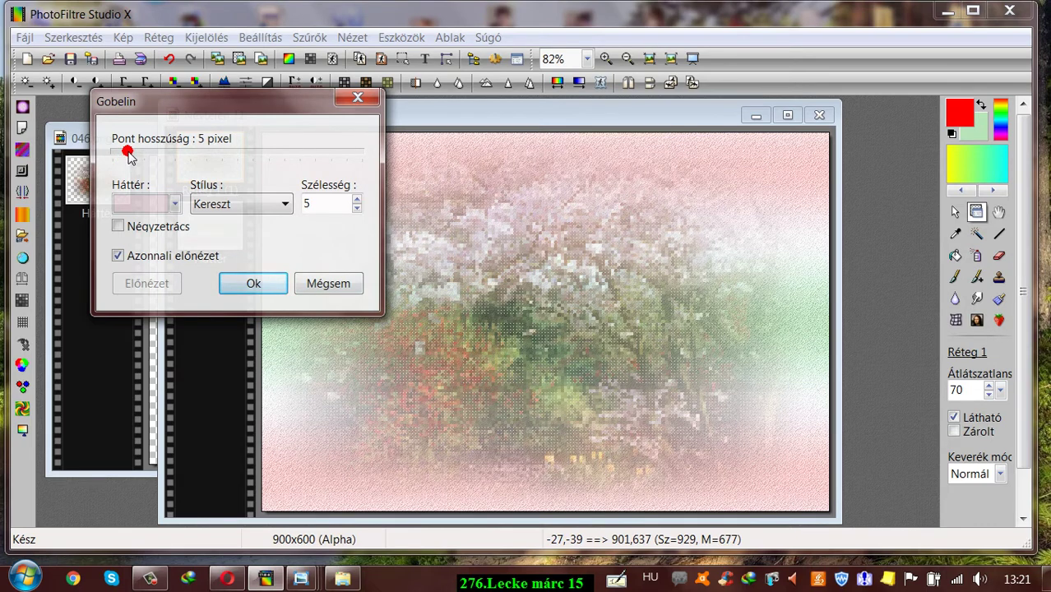
drag(124, 159, 134, 159)
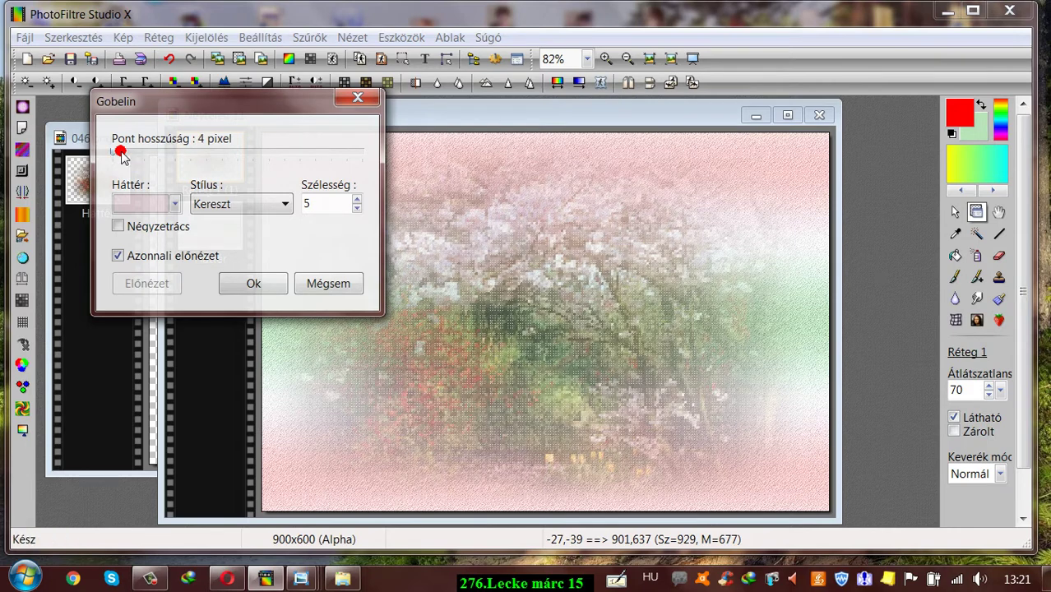
mouse_move(128, 156)
mouse_down()
mouse_move(195, 154)
mouse_move(131, 155)
mouse_up()
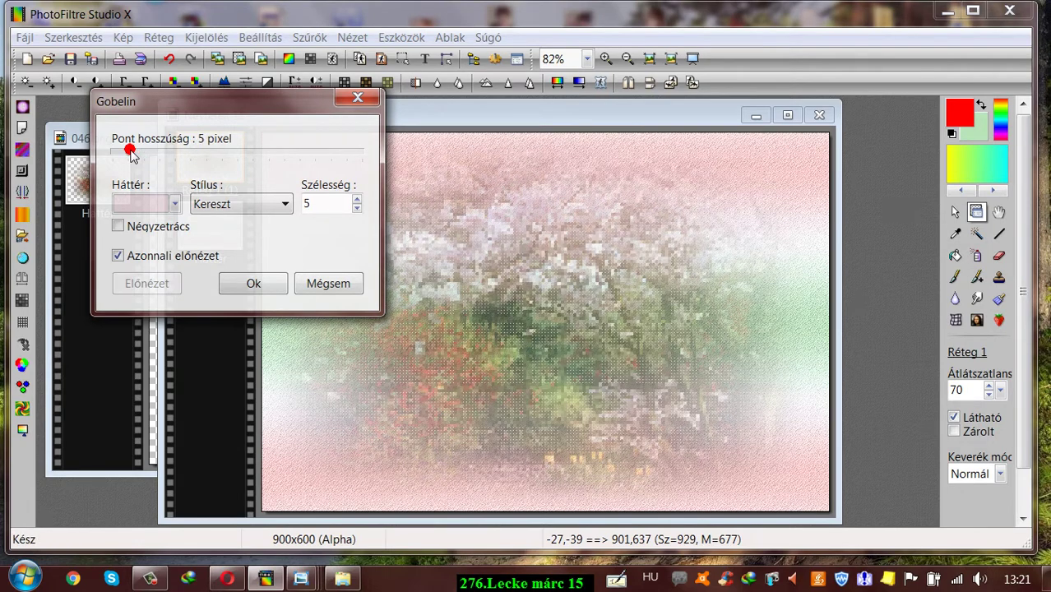
click(255, 284)
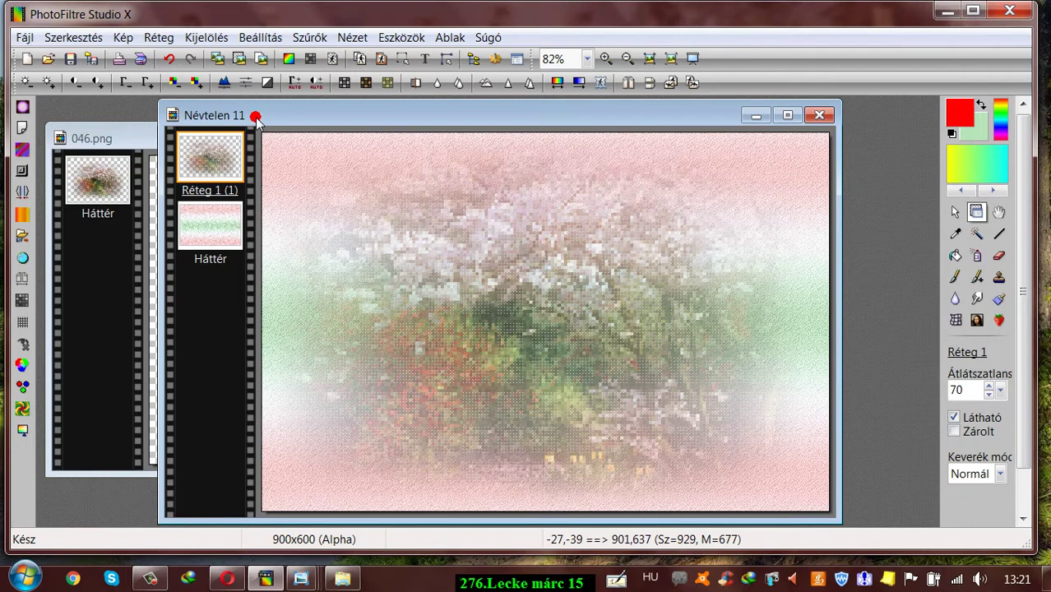
Minimize the 046.png source image.
drag(260, 115, 249, 115)
click(132, 136)
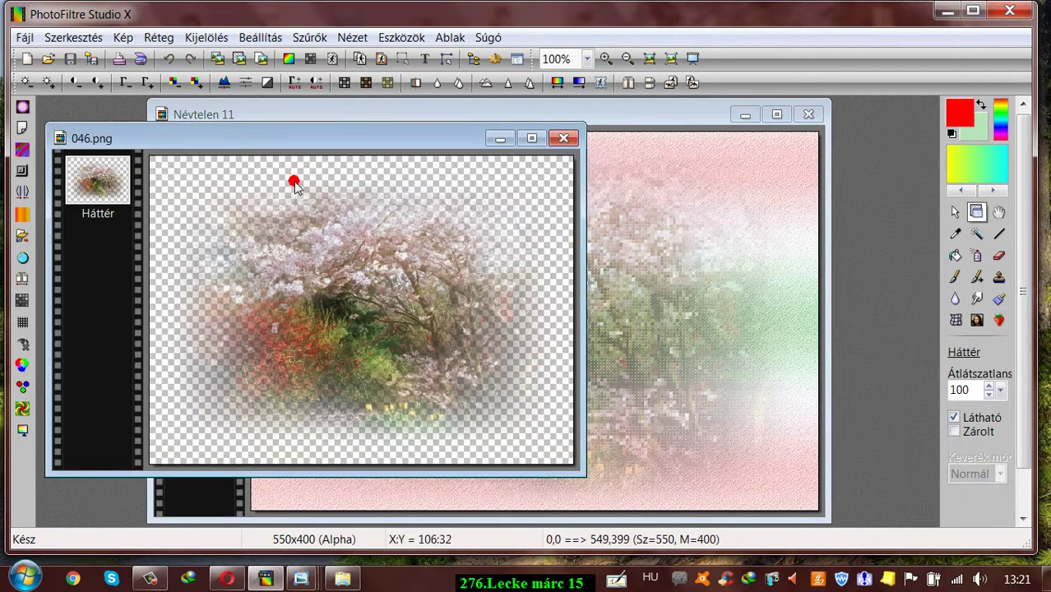
click(500, 138)
Apply the Domborítás (emboss) filter to the garden layer and merge it into the striped background.
click(310, 37)
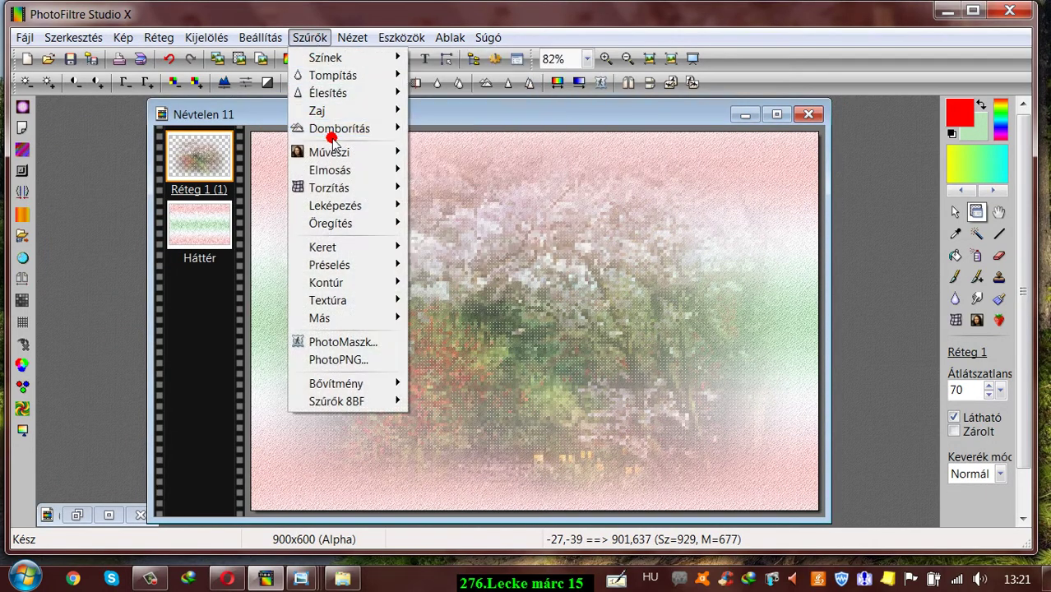
mouse_move(346, 129)
click(433, 148)
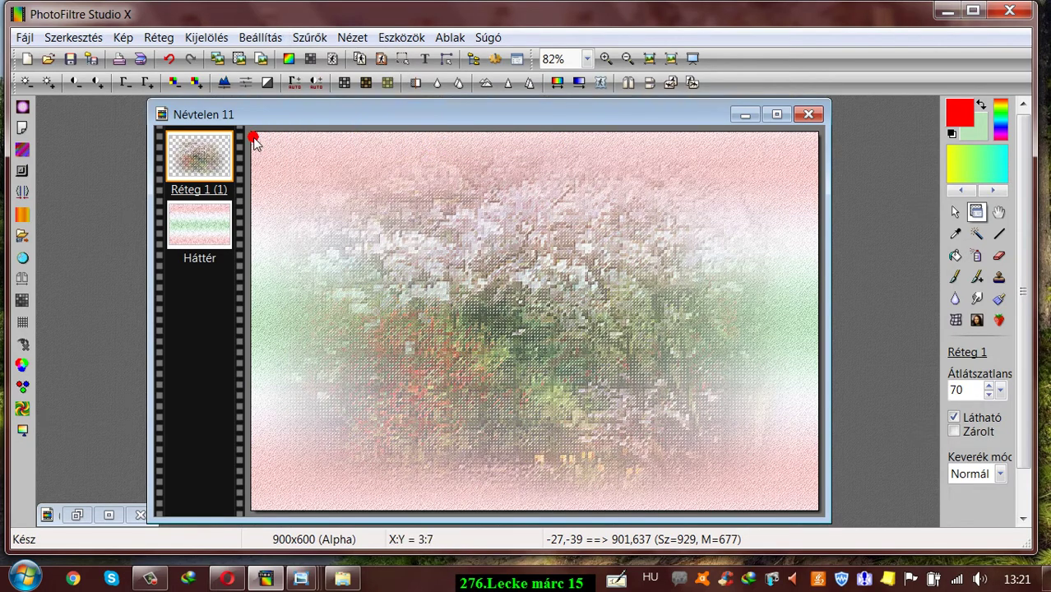
right_click(190, 157)
click(254, 401)
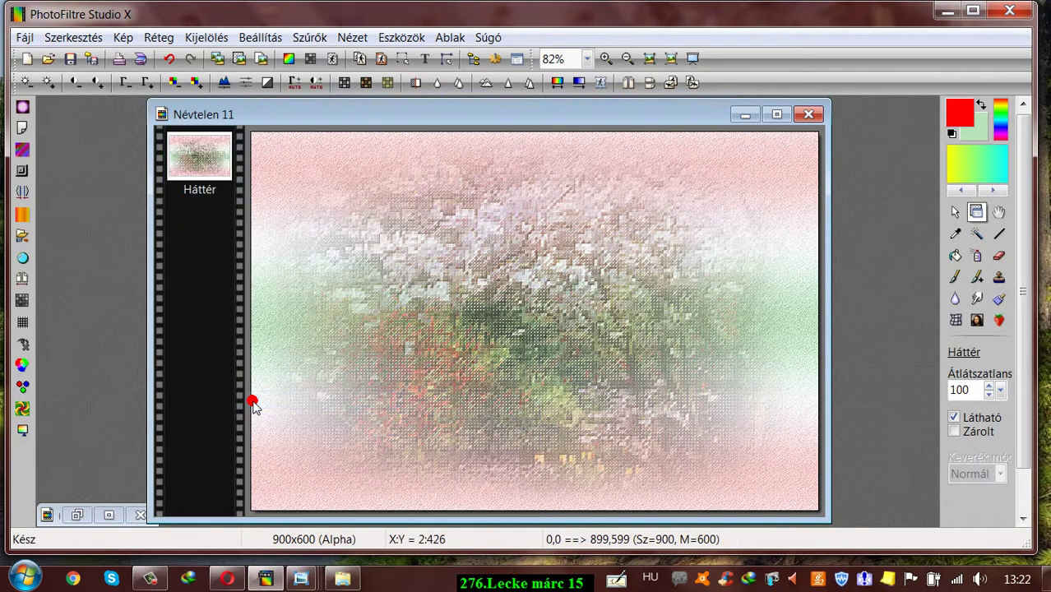
drag(371, 115, 367, 101)
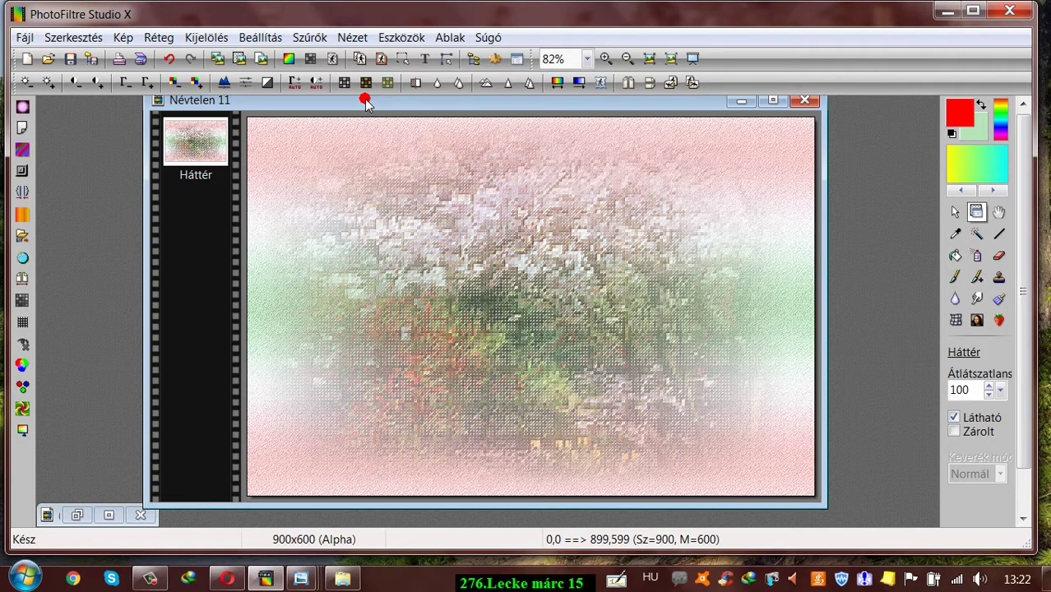
drag(362, 107, 360, 105)
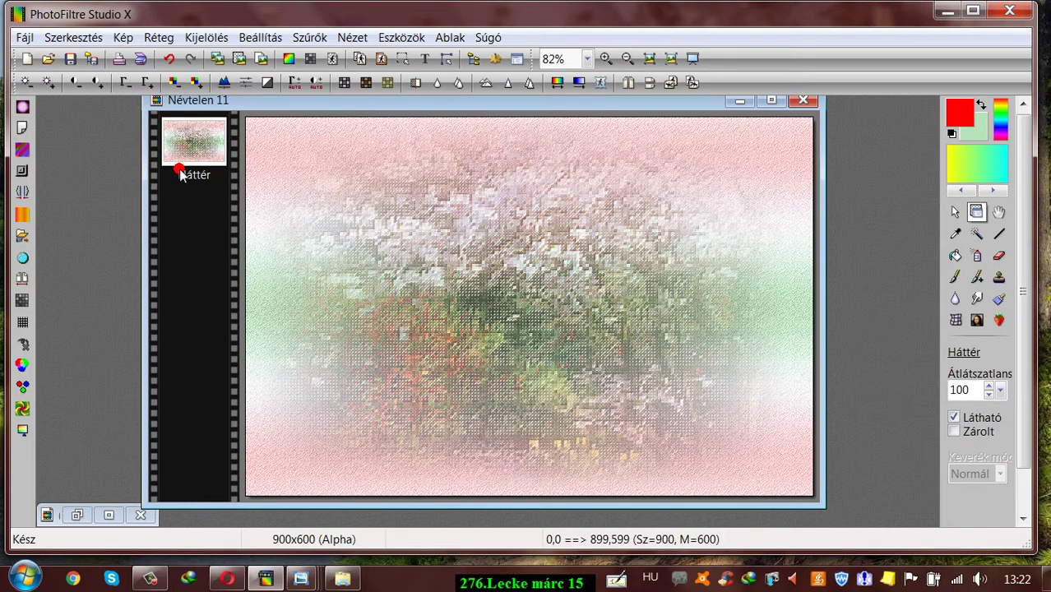
Add a new empty layer above the merged striped background.
click(158, 37)
mouse_move(331, 57)
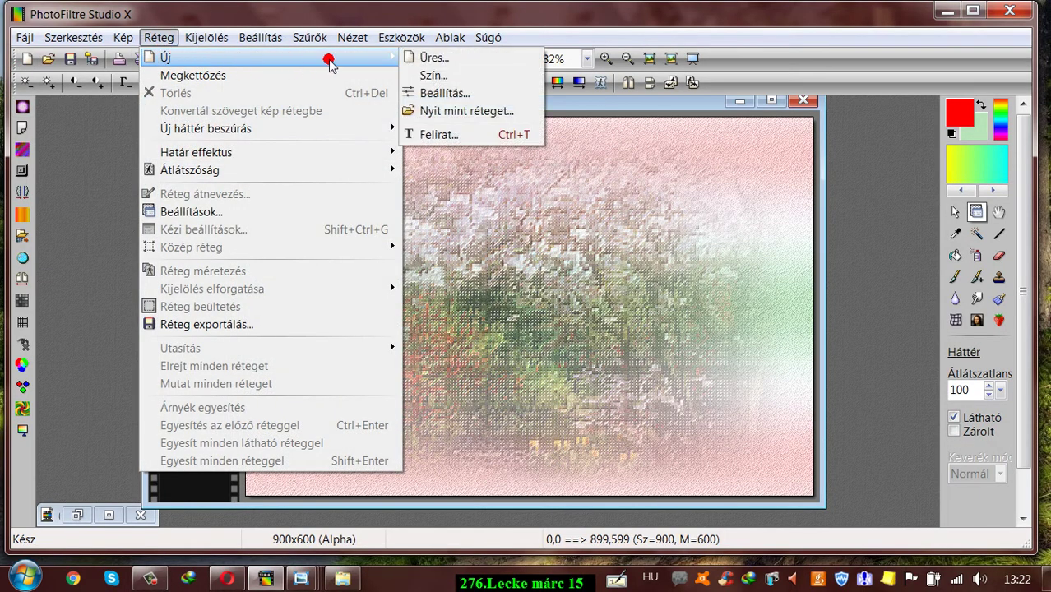
click(429, 61)
click(786, 487)
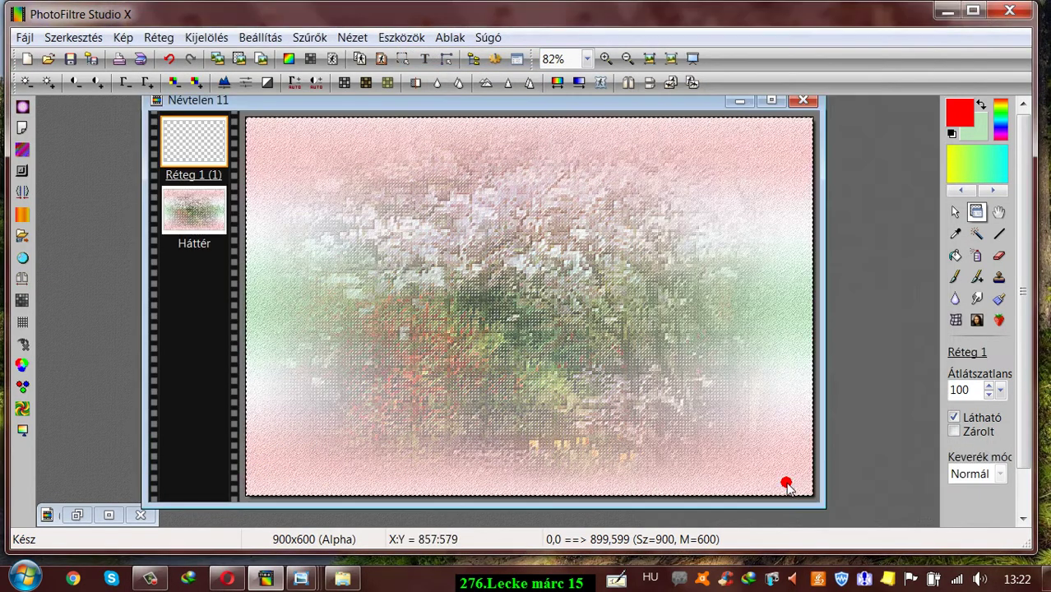
Set the foreground colour to white and fill the entire new layer with it.
click(955, 256)
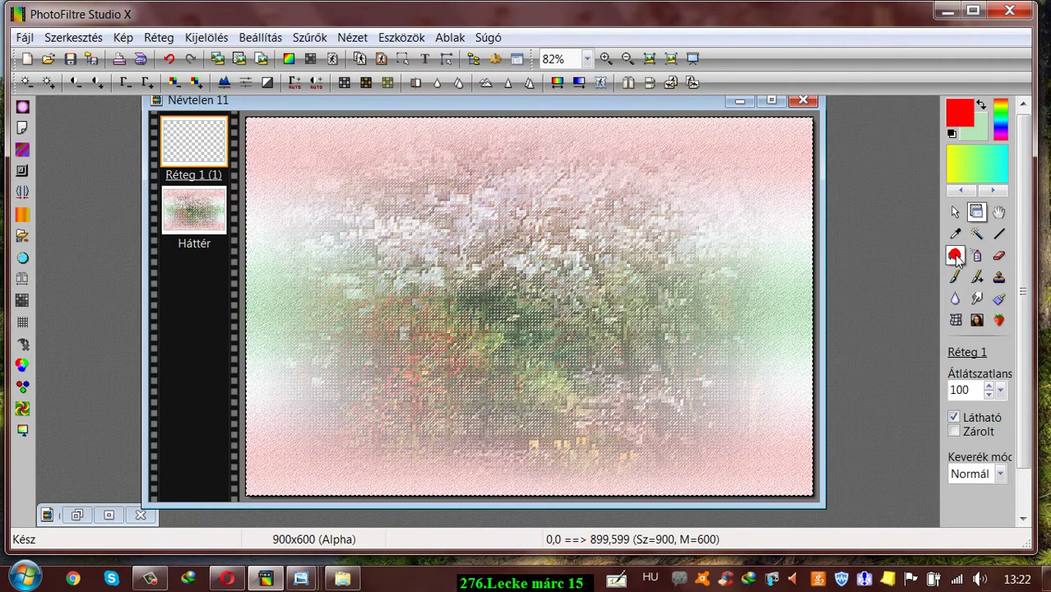
click(959, 115)
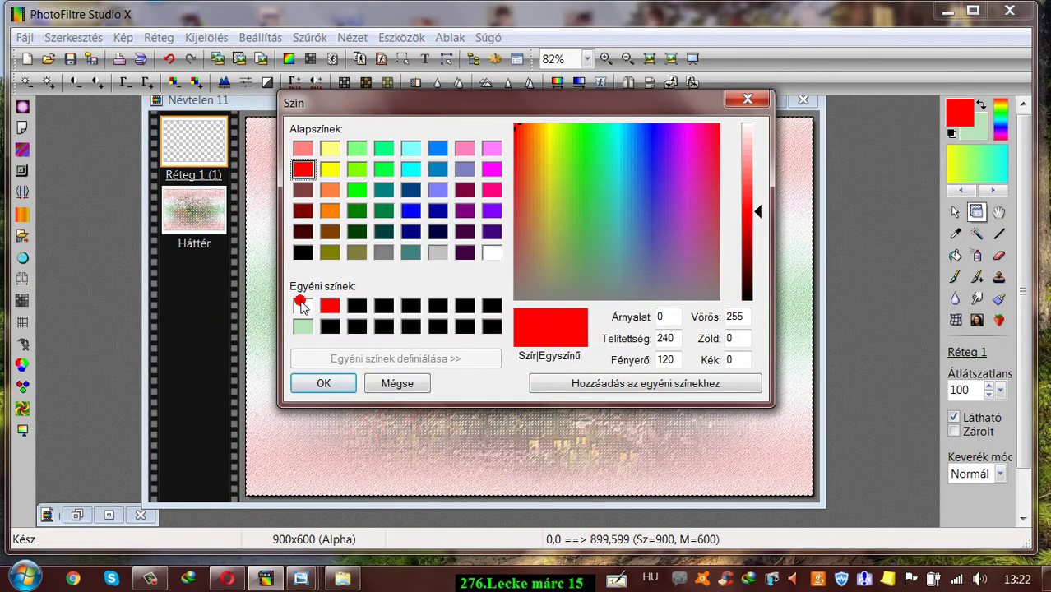
click(302, 306)
click(327, 383)
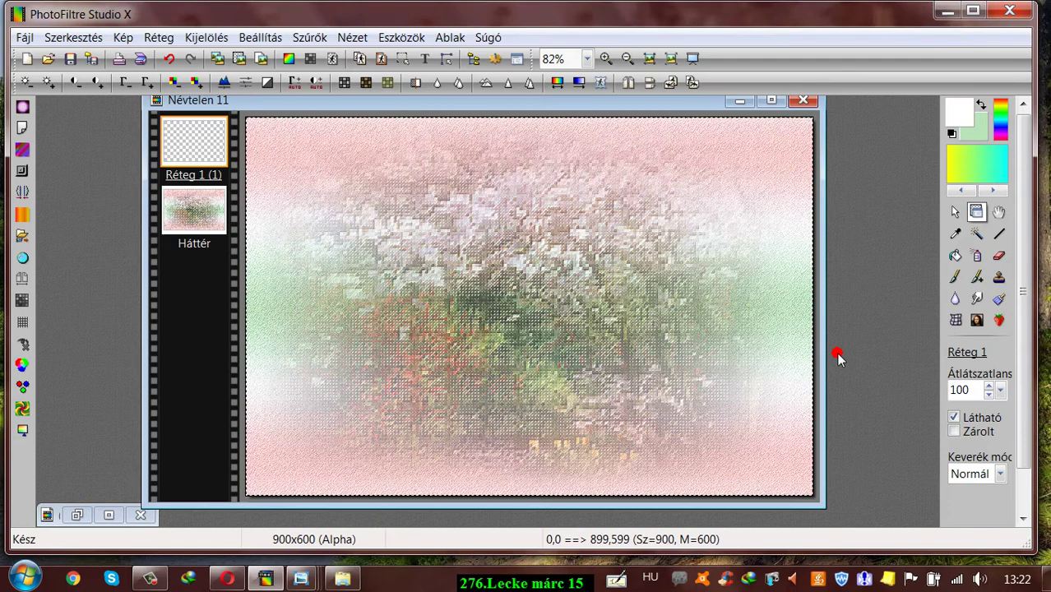
click(955, 255)
click(589, 253)
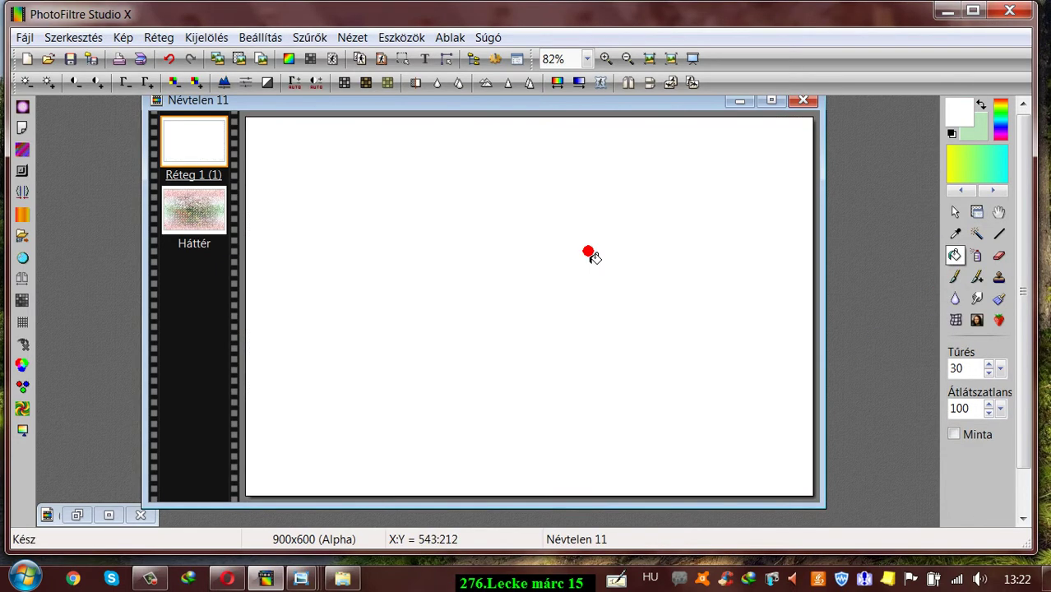
click(978, 213)
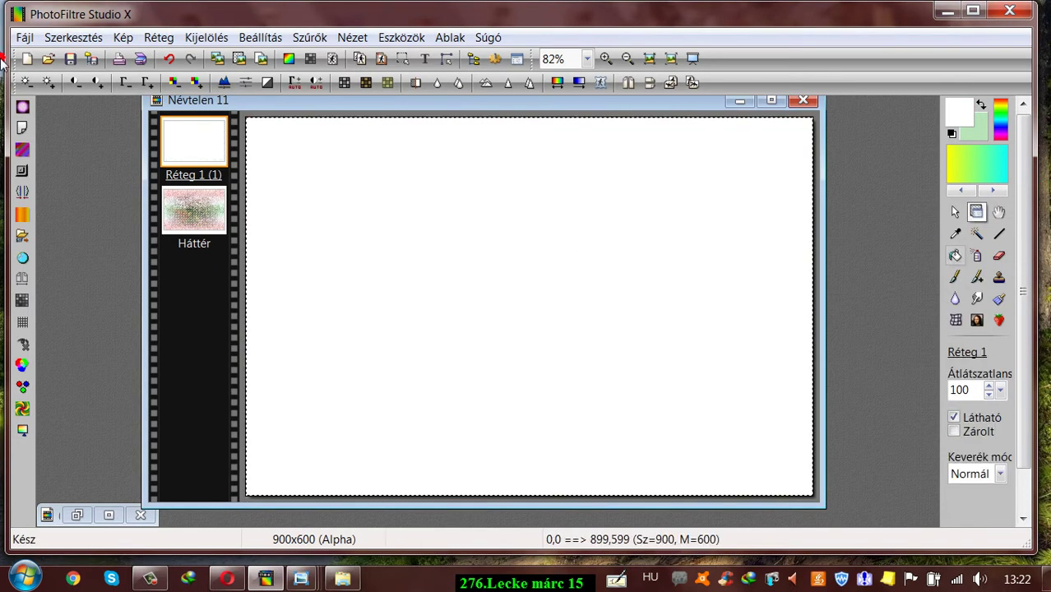
Open the tricolour cockade image 019 from the leckés mappám folder and copy it.
click(49, 59)
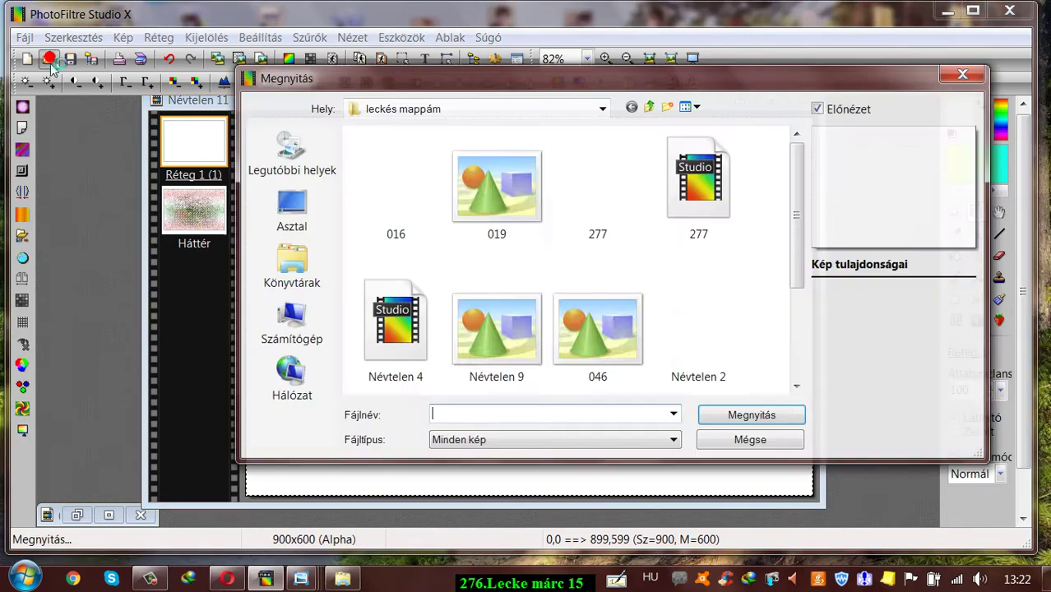
click(529, 168)
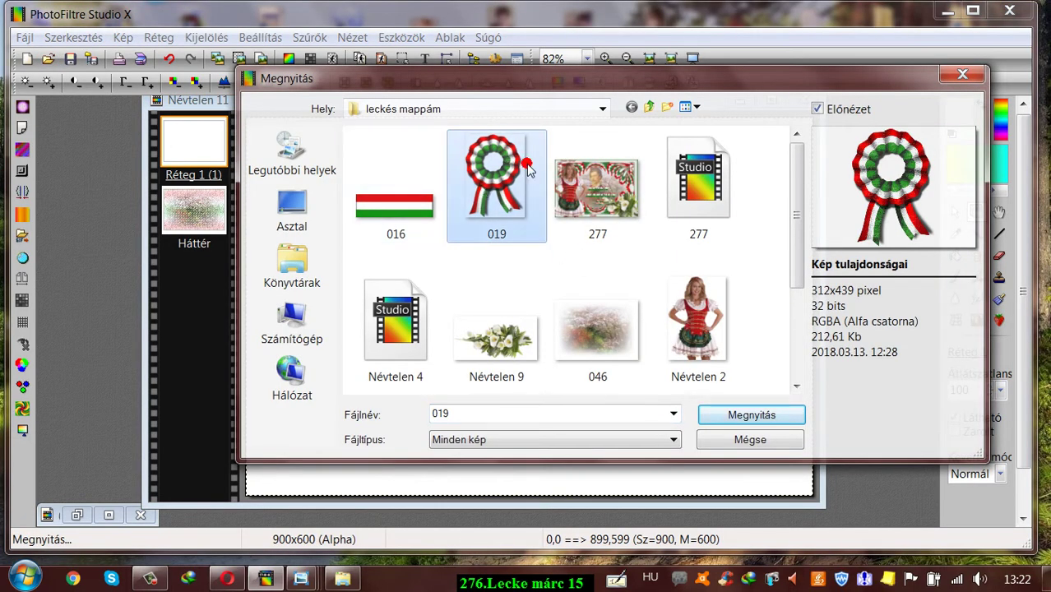
click(765, 415)
click(72, 37)
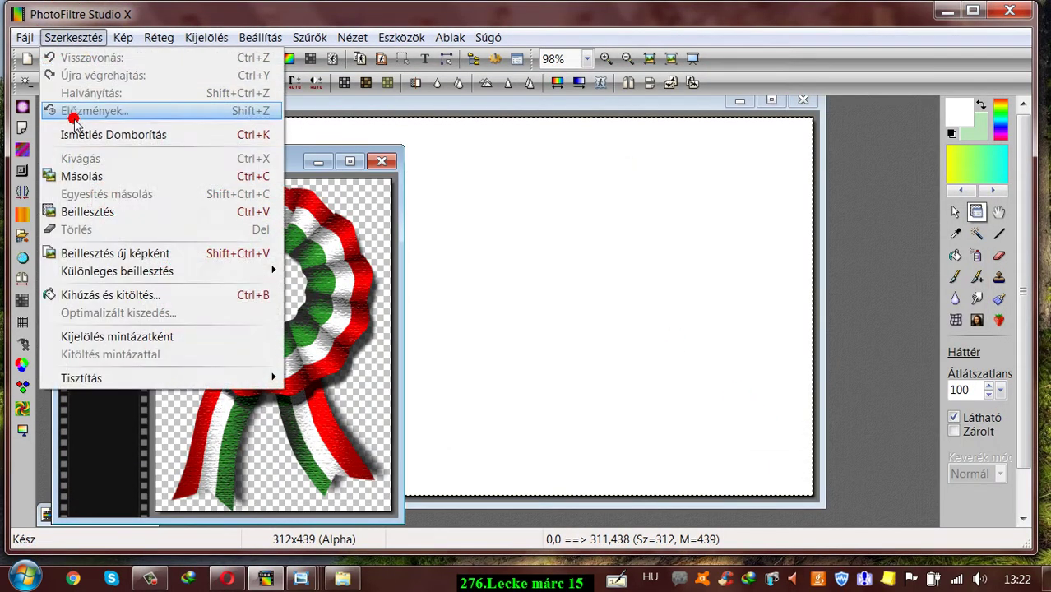
click(80, 175)
Paste the copied cockade as a new layer into the Névtelen 11 image.
click(291, 105)
key(ctrl+v)
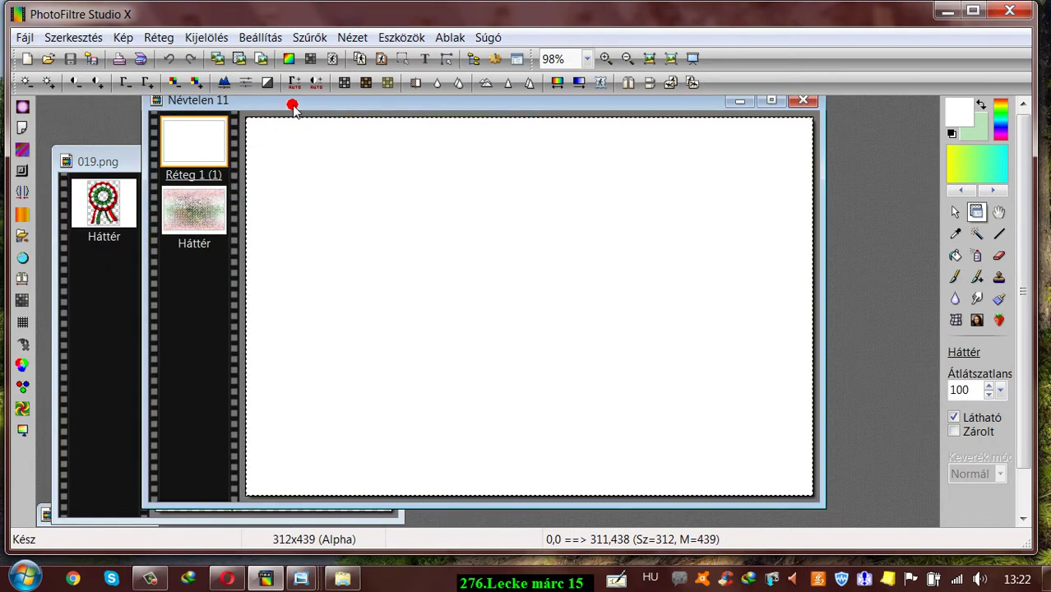
click(74, 38)
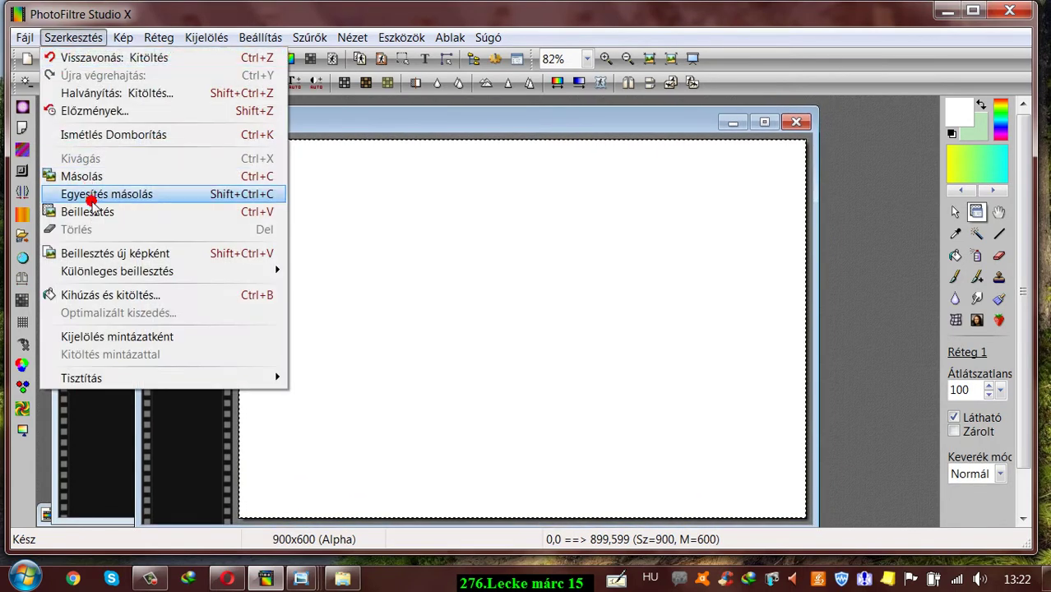
click(63, 213)
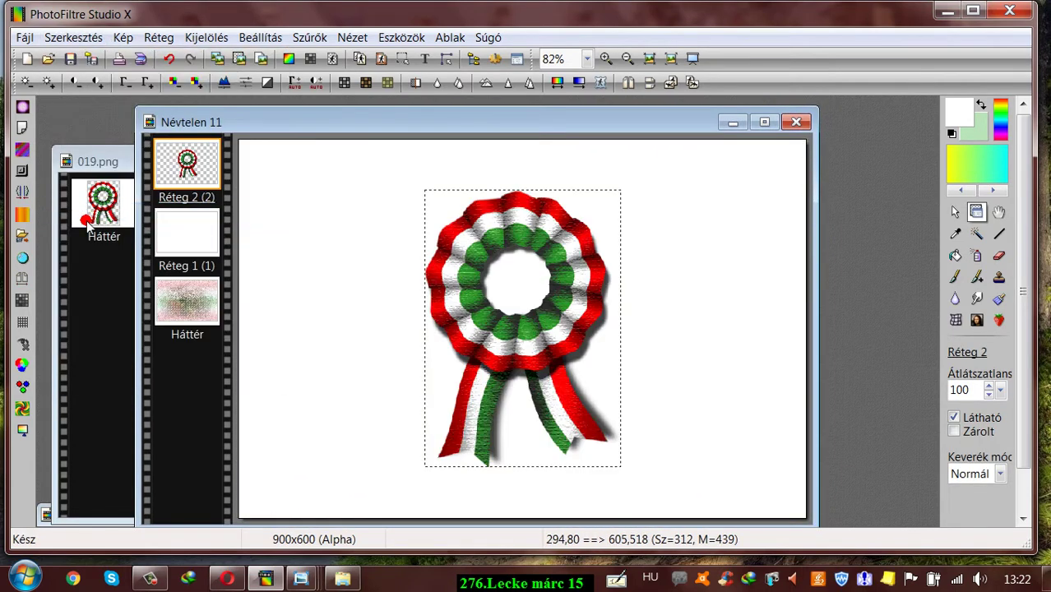
Flip the cockade layer vertically and move it to the canvas's lower-right corner, its corner at about 661, 202.
click(650, 84)
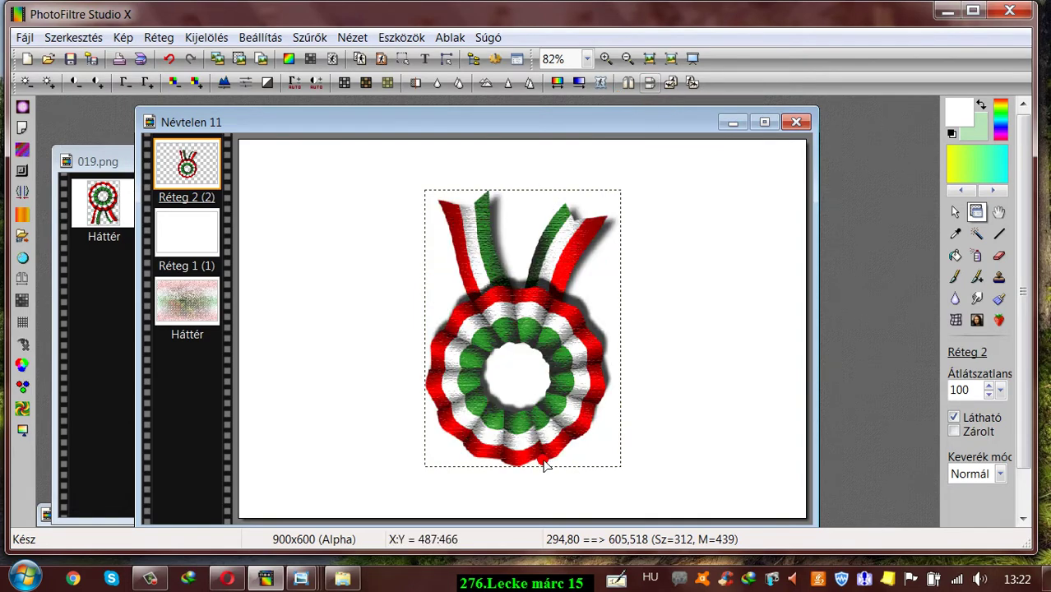
drag(540, 121, 477, 96)
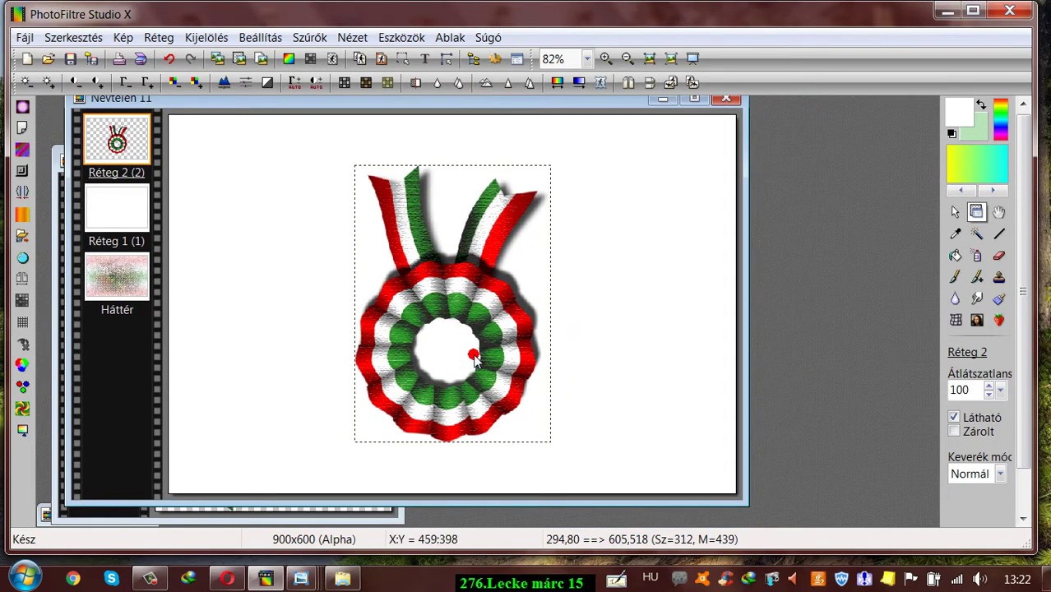
drag(486, 338, 719, 367)
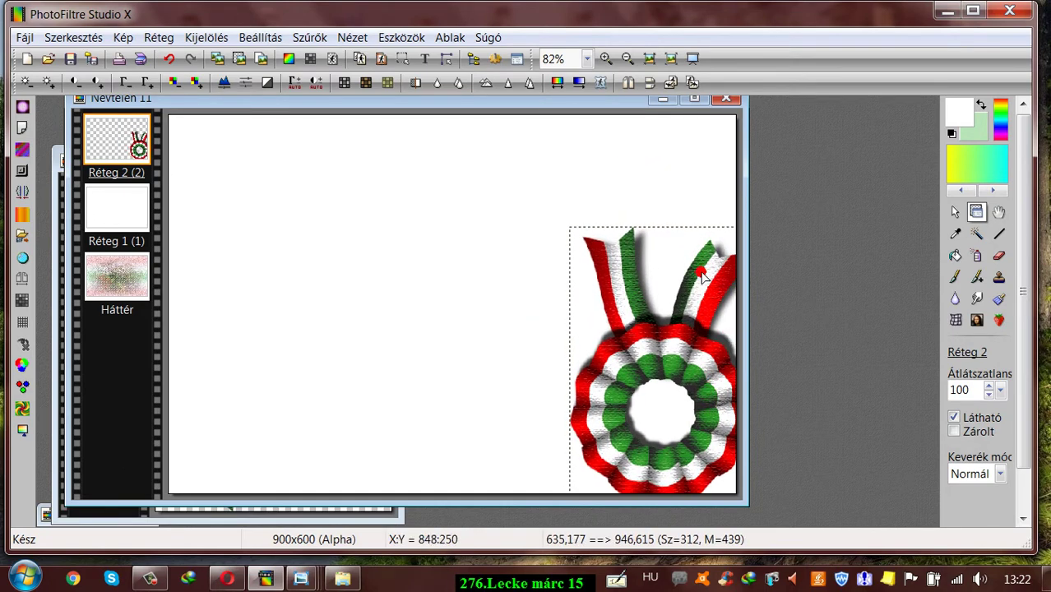
drag(701, 277, 705, 318)
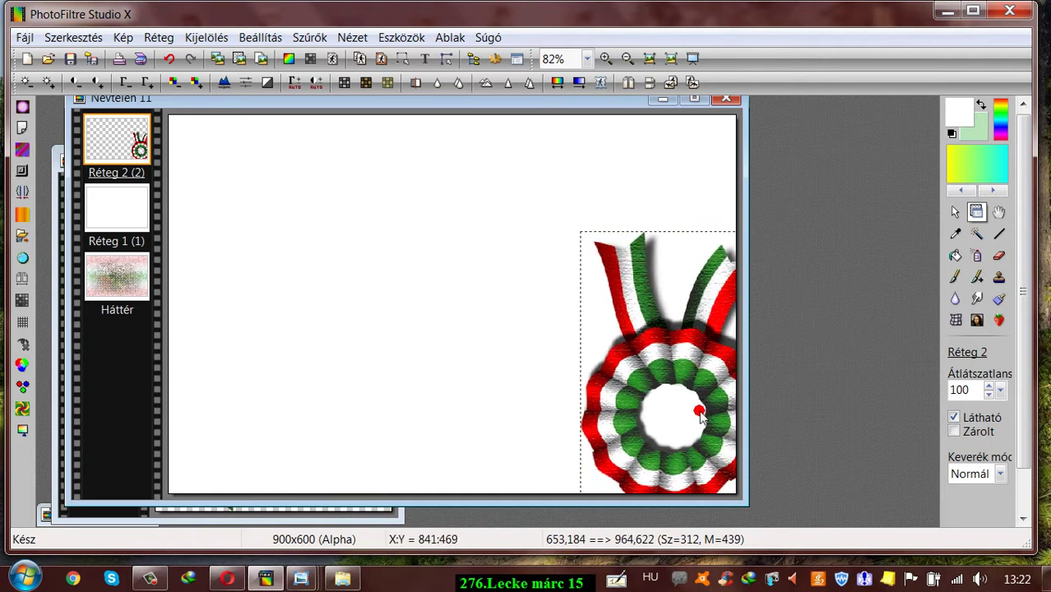
drag(699, 416, 712, 383)
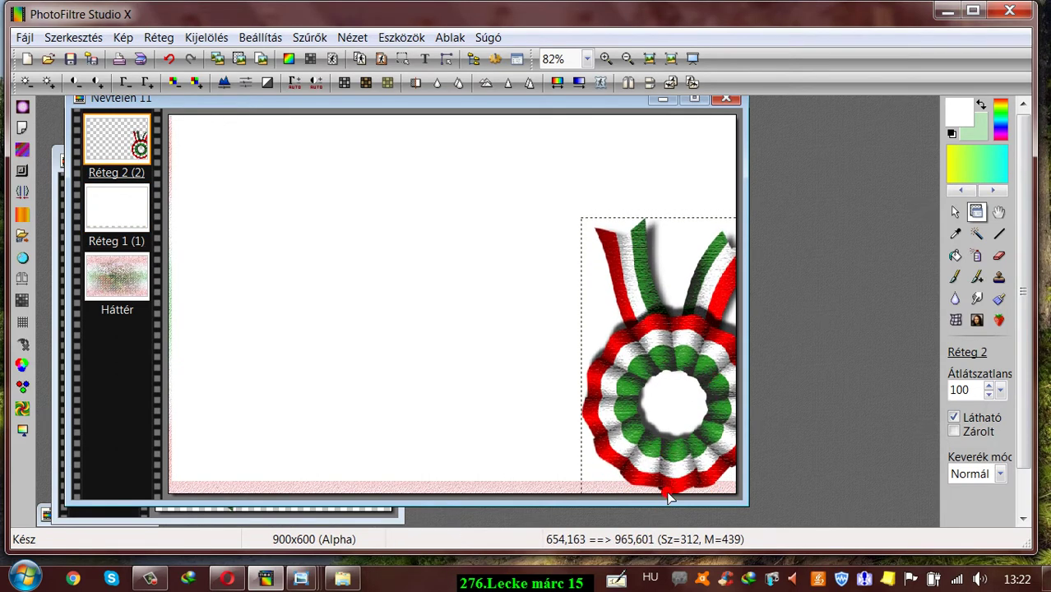
drag(705, 462, 714, 481)
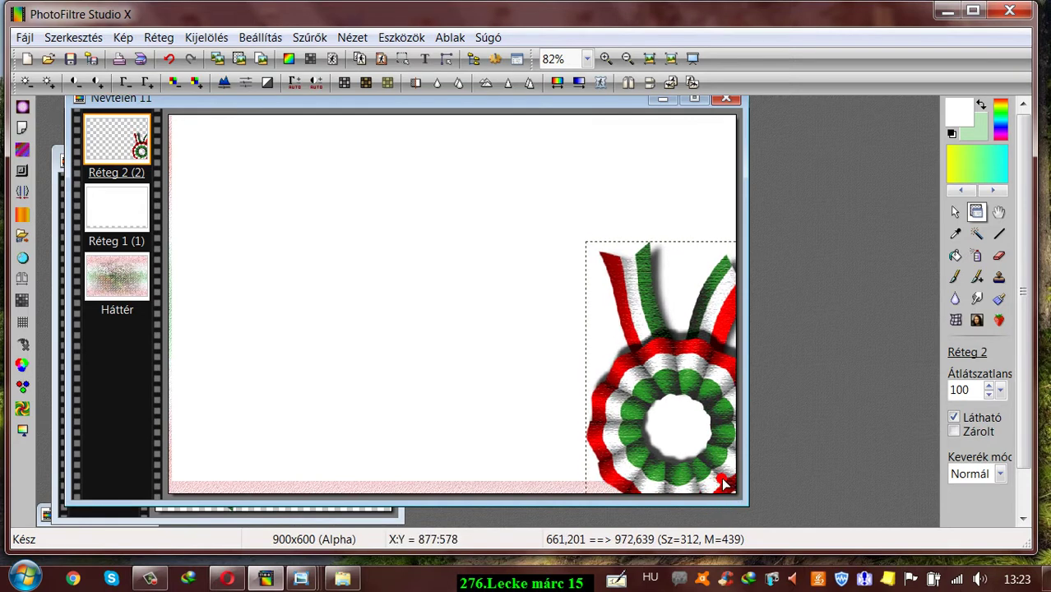
drag(724, 485, 708, 424)
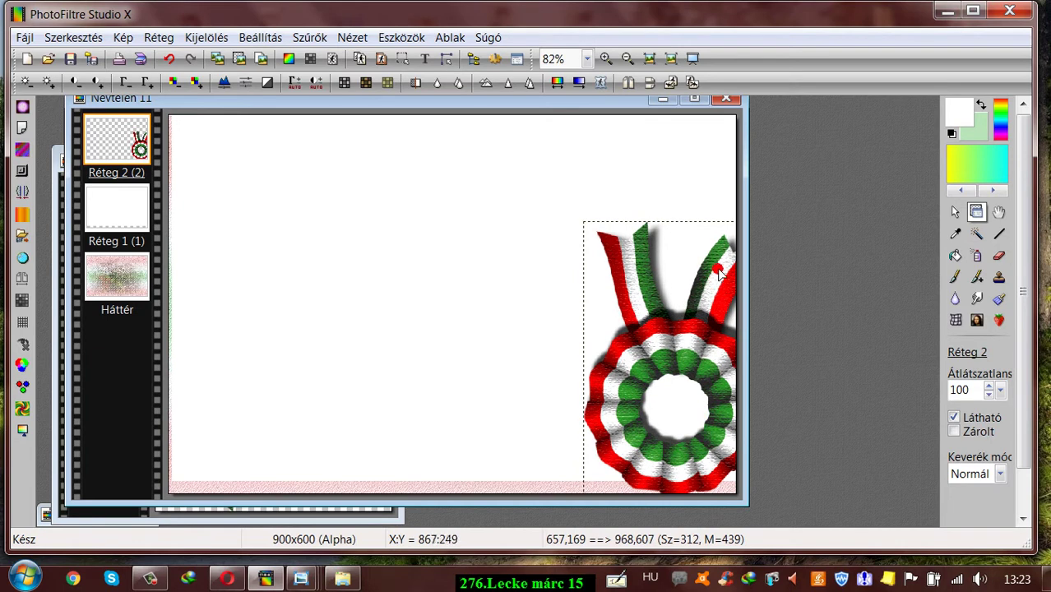
drag(702, 366, 706, 368)
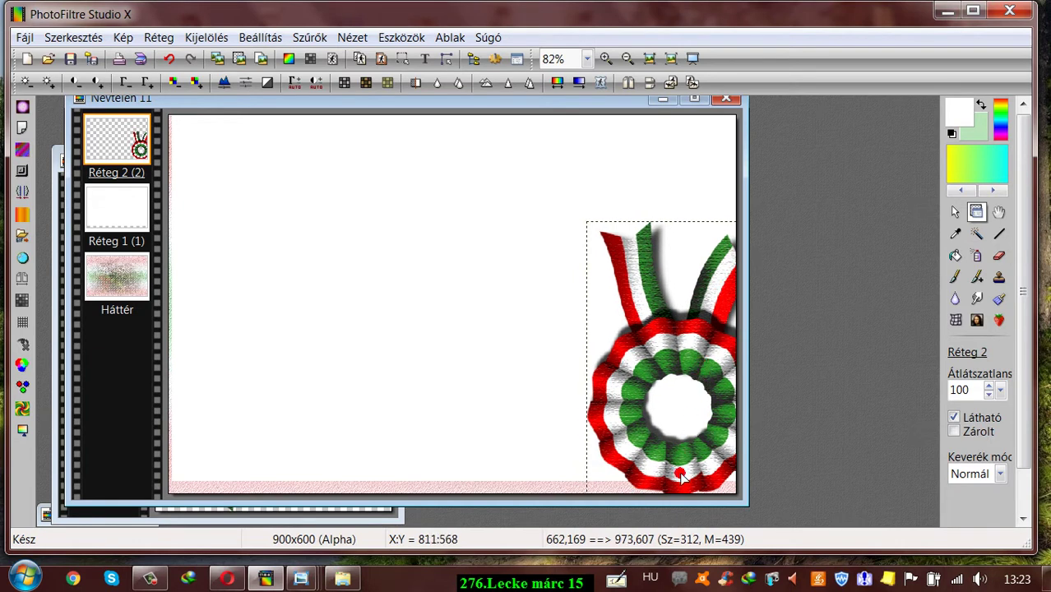
mouse_move(681, 474)
mouse_down()
mouse_move(696, 473)
mouse_move(695, 486)
mouse_up()
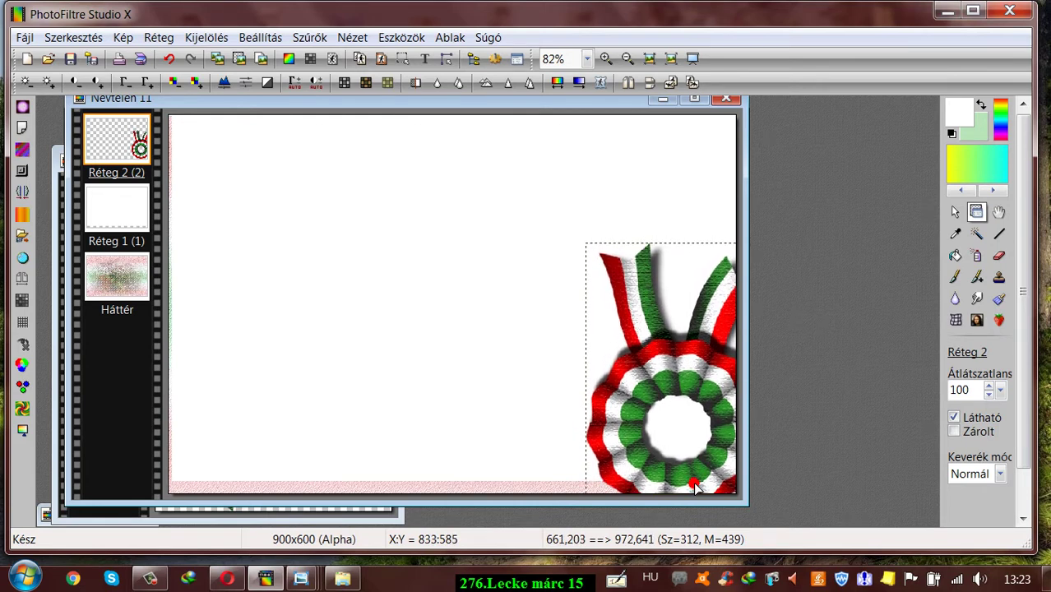
Merge the cockade into the white layer and shift the merged layer up and left to about -90, -67.
right_click(85, 153)
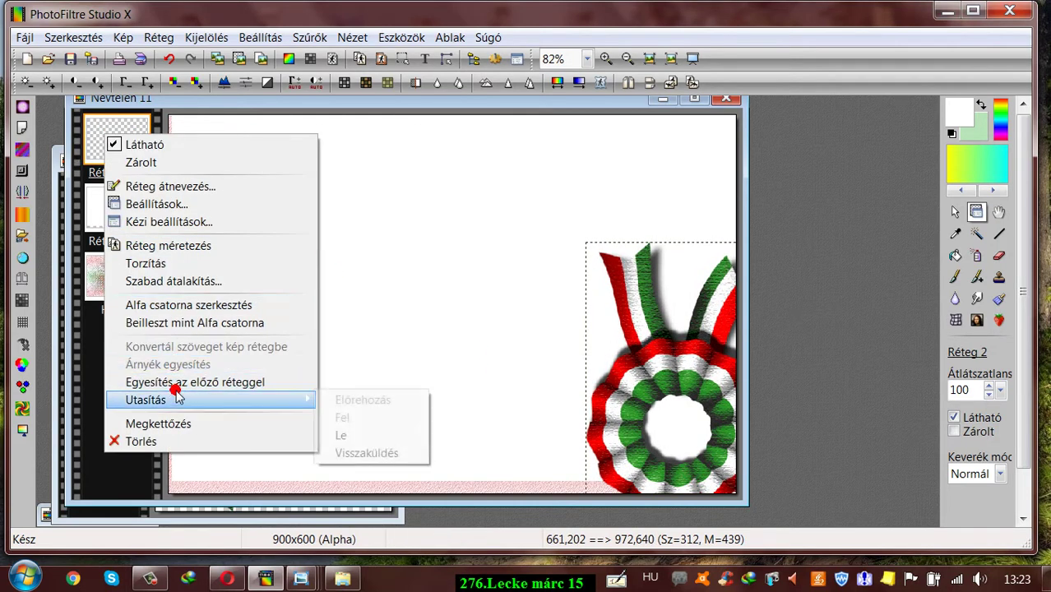
click(265, 379)
drag(319, 375, 241, 294)
drag(441, 254, 463, 303)
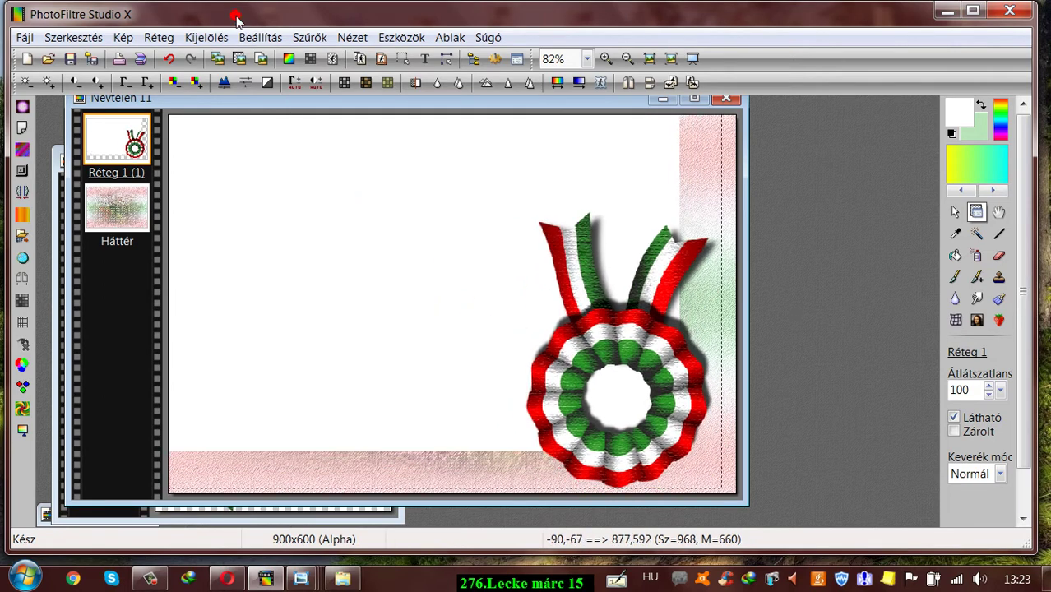
Apply MuRa's Meister Copies filter with the Cards preset to the merged layer, and move the layer to about -18, -39.
click(310, 37)
mouse_move(345, 400)
mouse_move(436, 407)
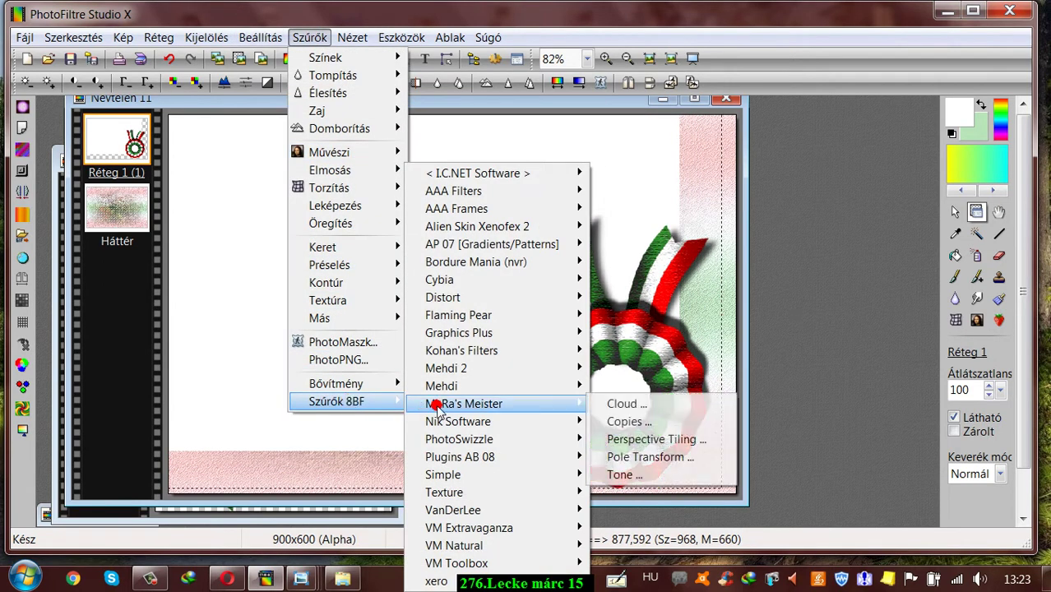
click(613, 422)
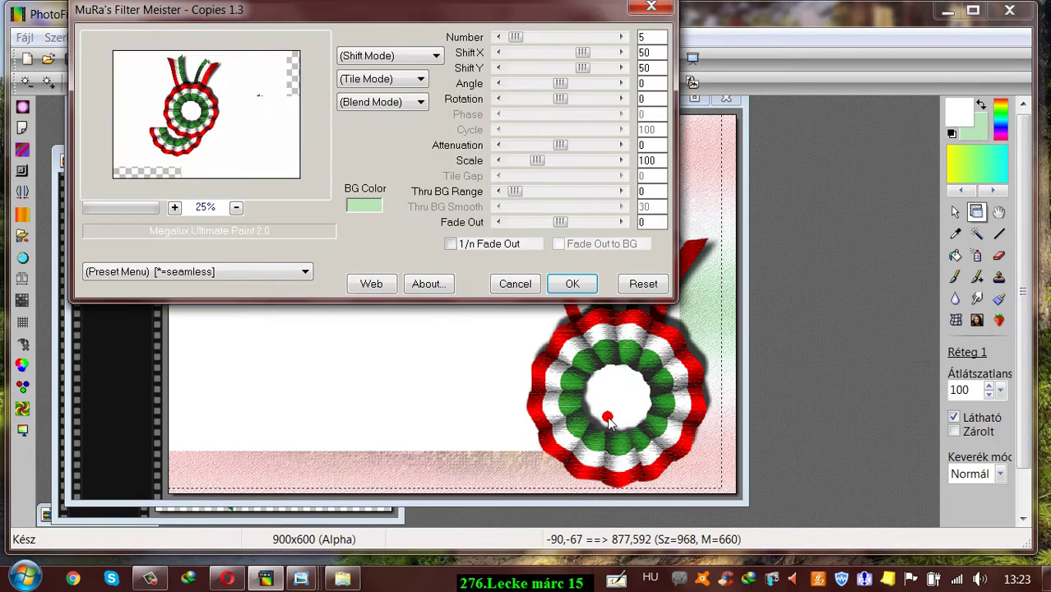
click(318, 278)
scroll(218, 251, down, 10)
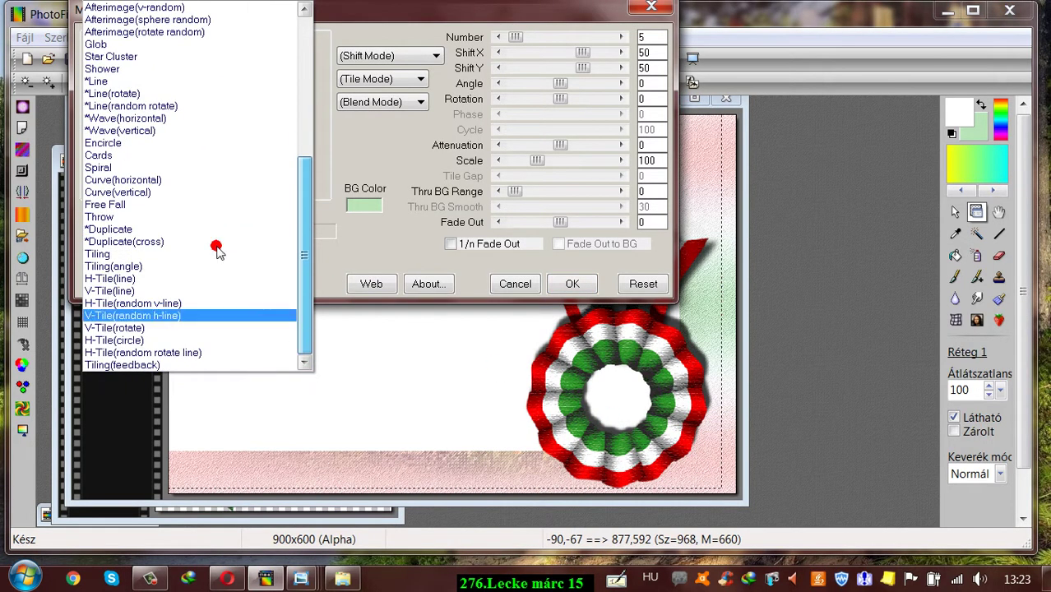
click(110, 156)
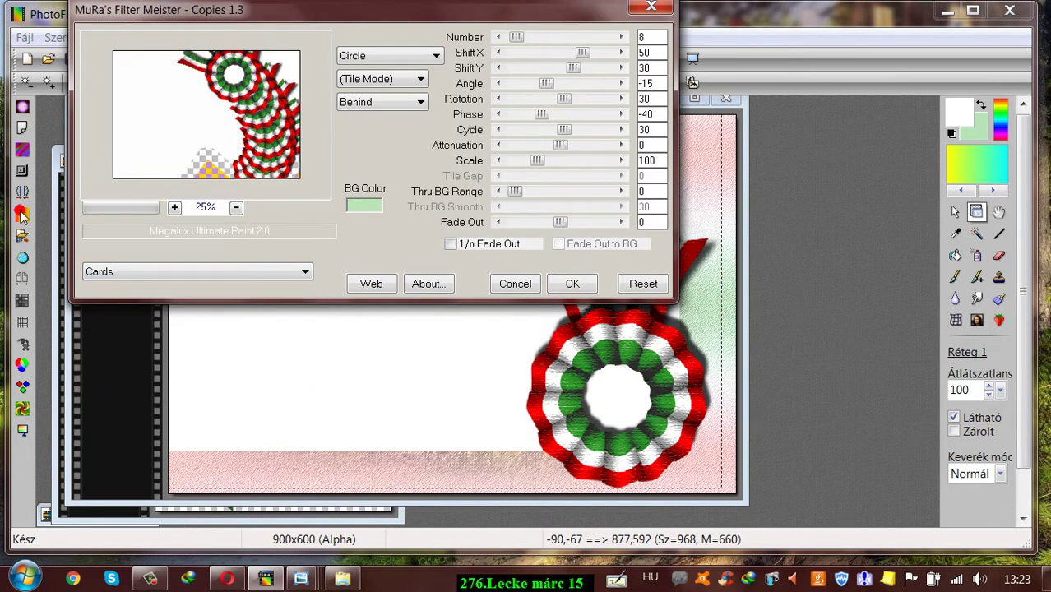
click(570, 284)
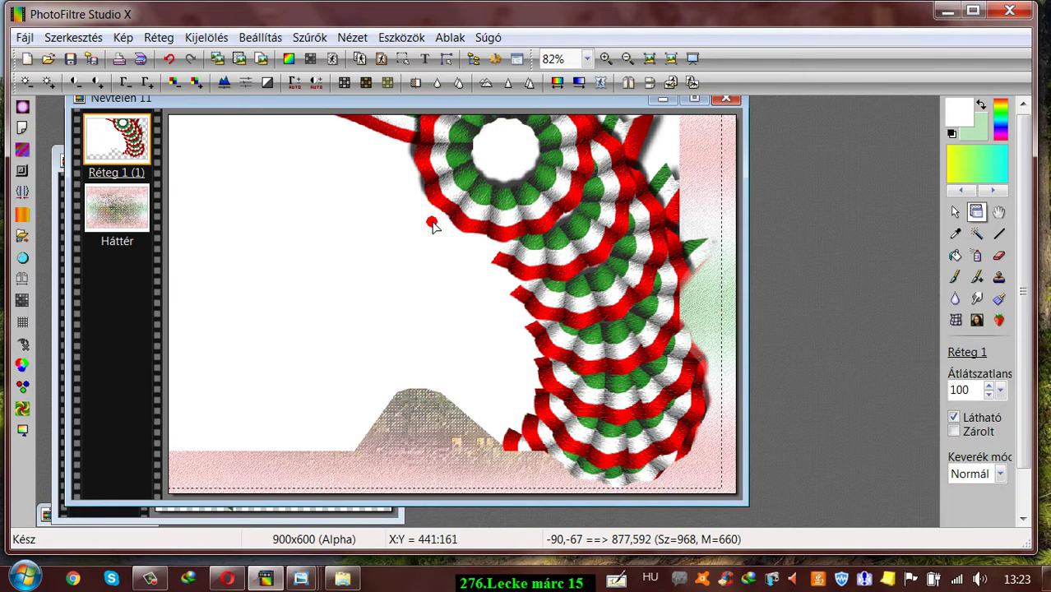
drag(392, 285, 438, 306)
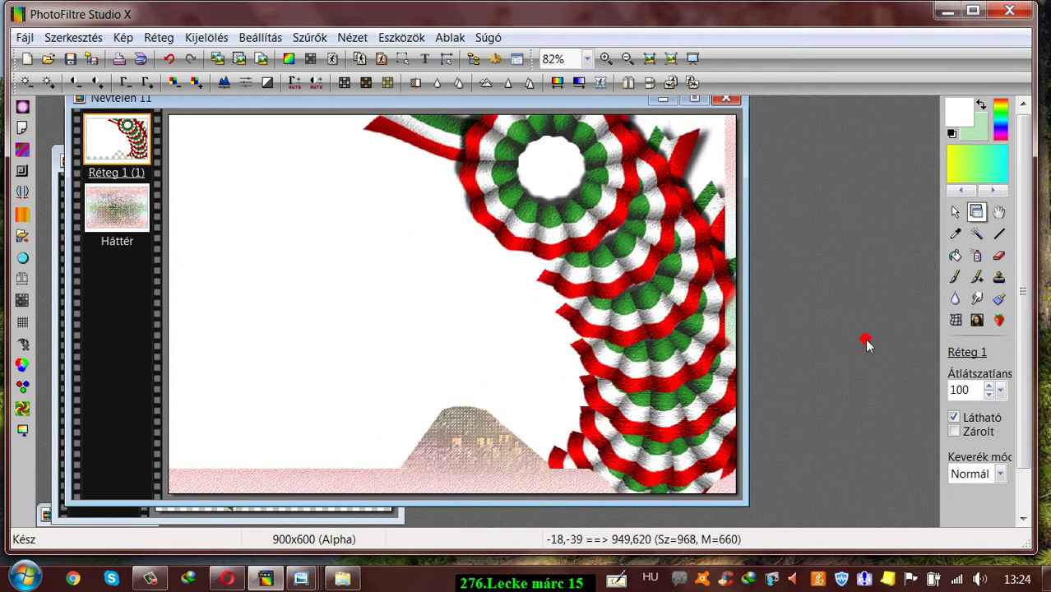
Select the large white area beside the cockade copies with the Magic Wand at tolerance 30 and cut it out.
click(976, 235)
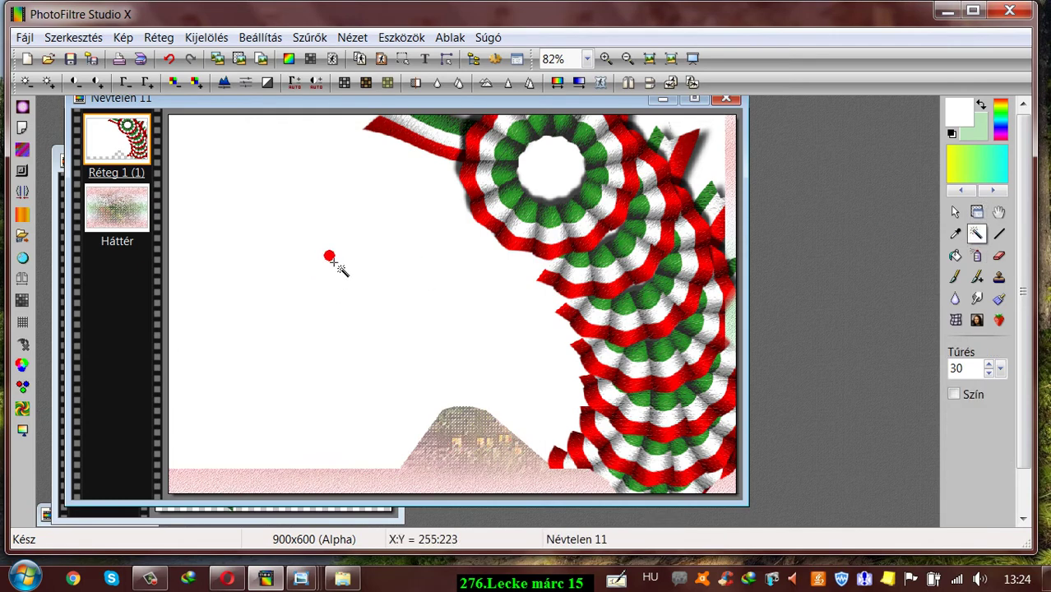
click(329, 258)
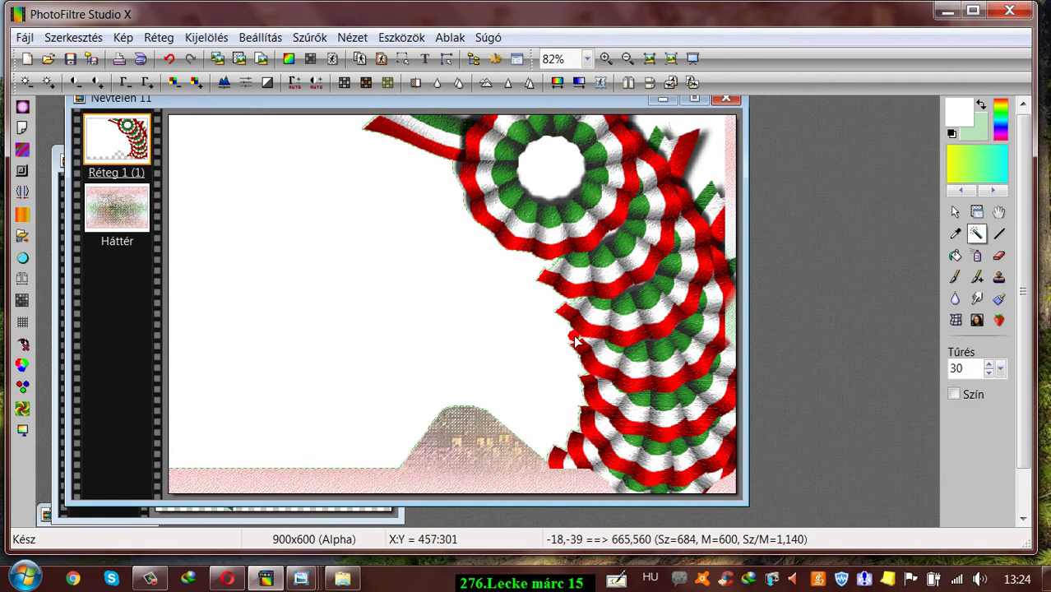
right_click(359, 270)
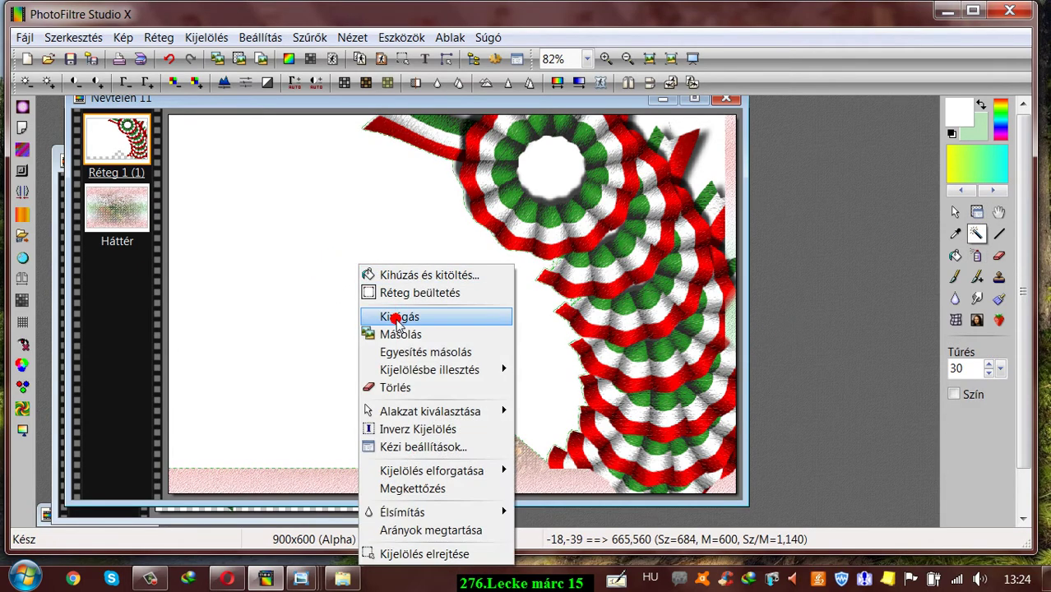
click(397, 316)
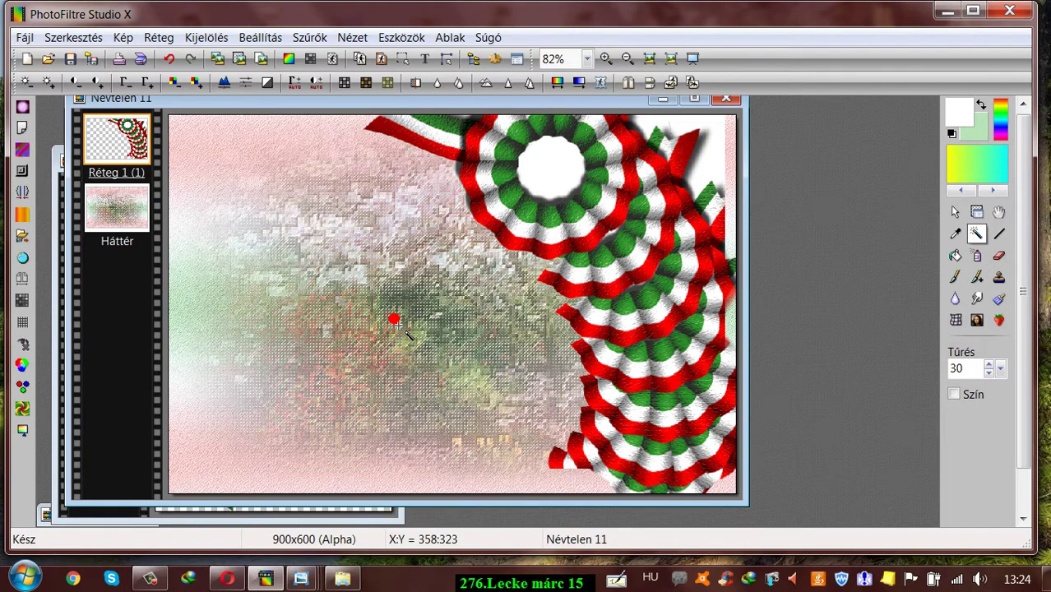
Cut out the selected white area beside the upper cockade copies and move the layer to about -8, 0.
right_click(697, 156)
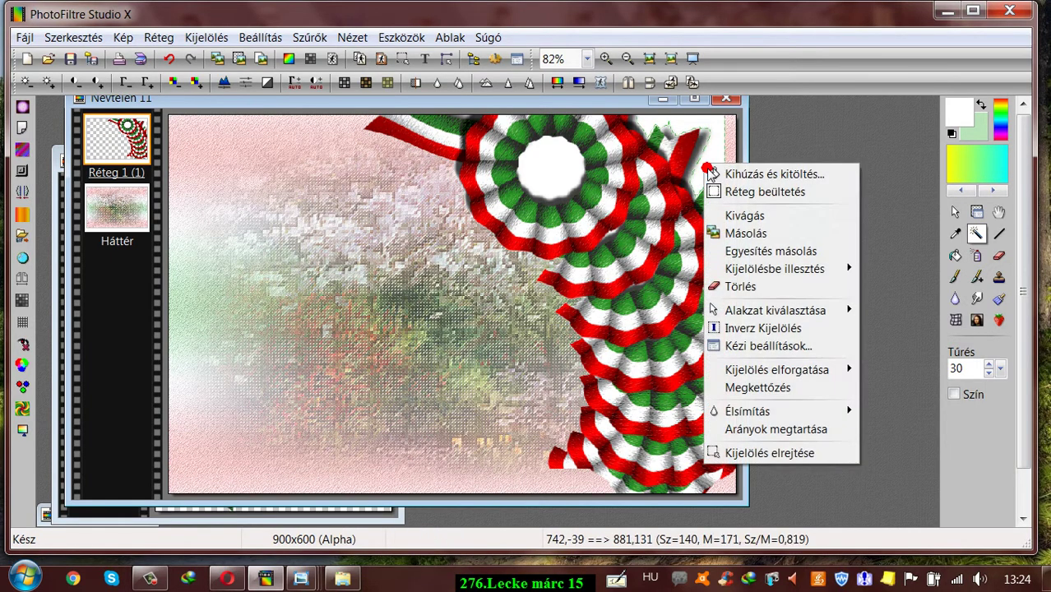
click(738, 216)
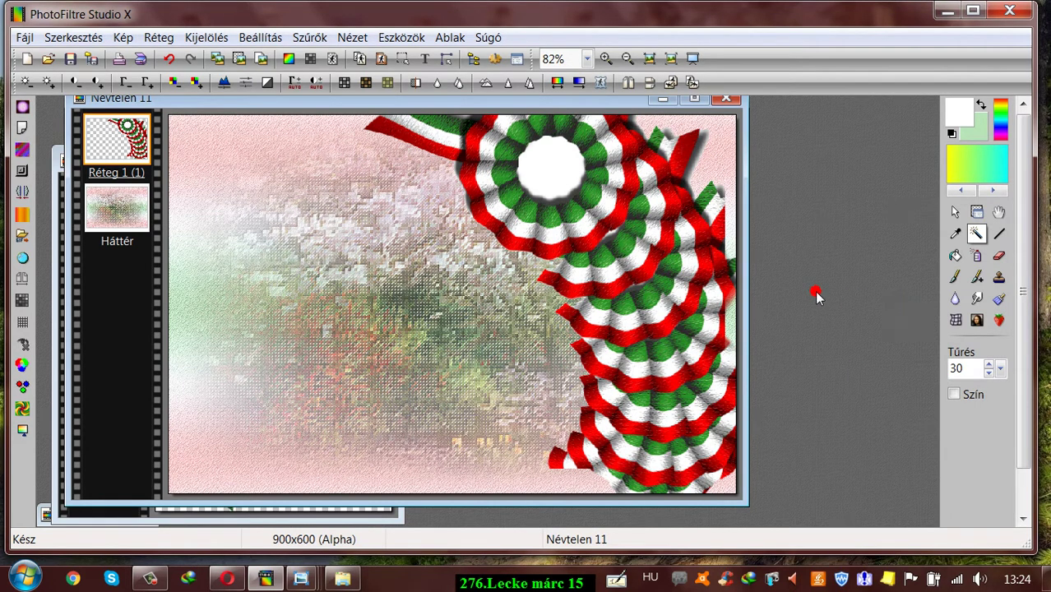
click(976, 213)
drag(613, 165, 624, 194)
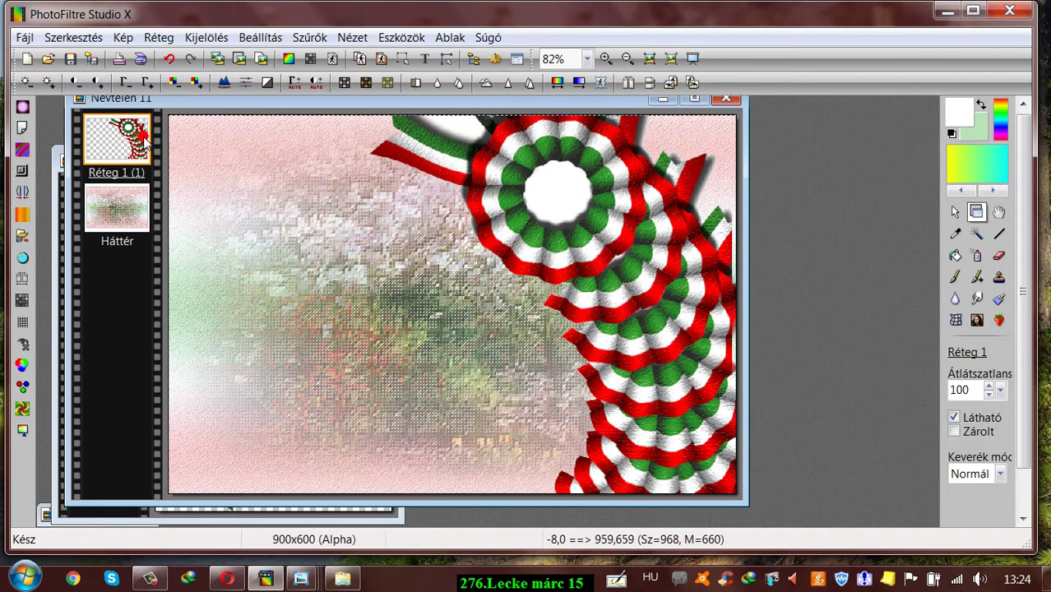
Duplicate the cockade layer, flip the copy horizontally and move it to about -62, -2.
click(155, 38)
click(181, 71)
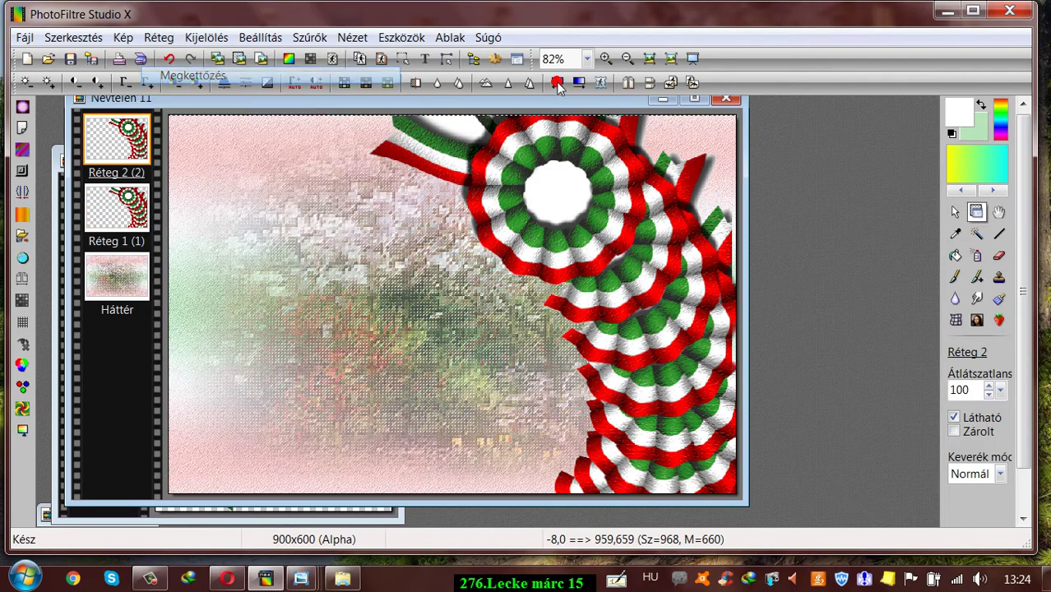
click(628, 82)
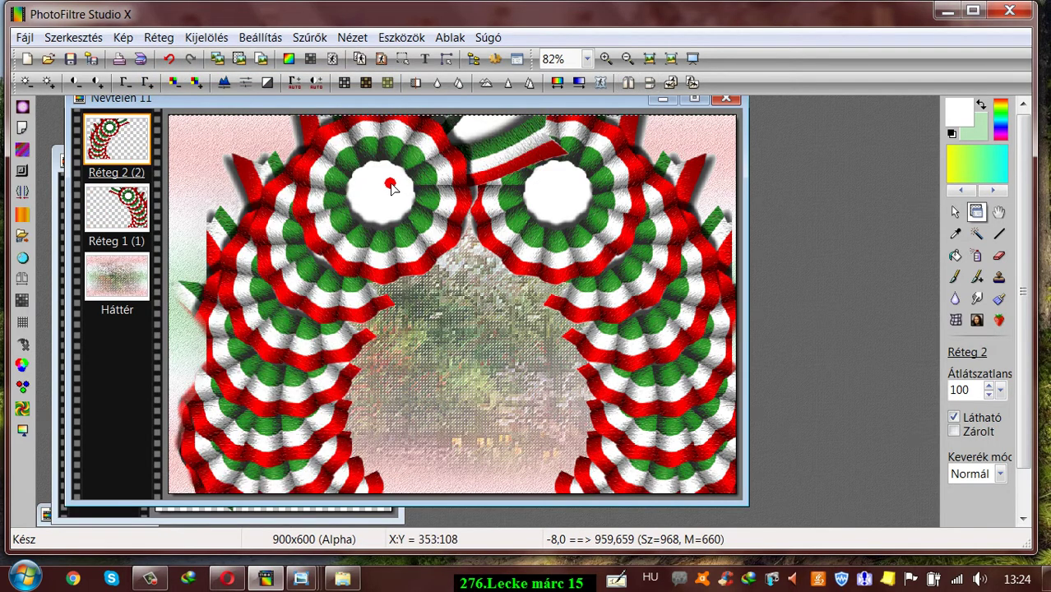
drag(391, 187, 359, 171)
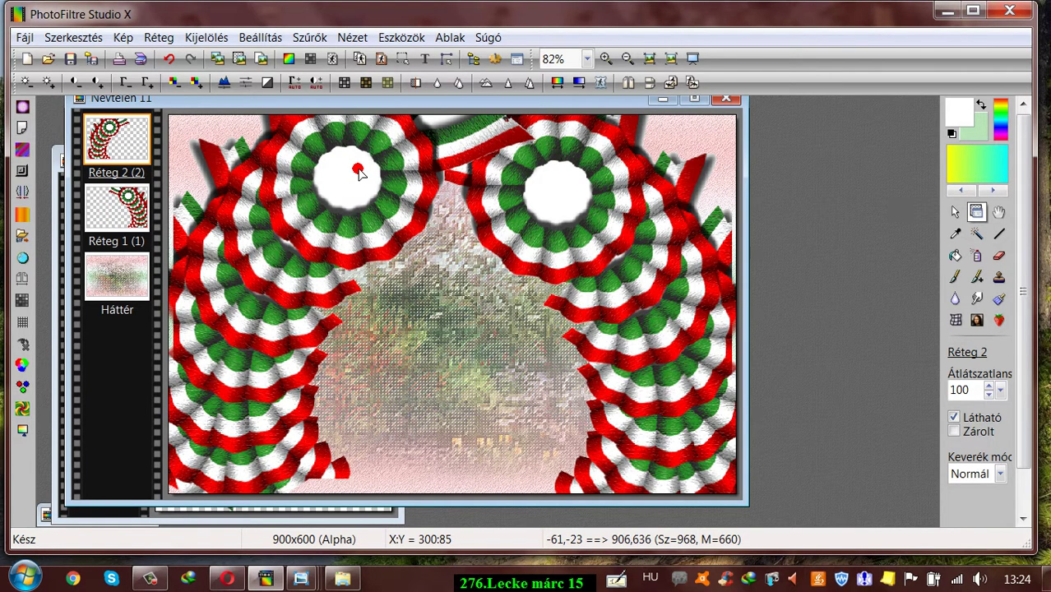
drag(359, 171, 357, 181)
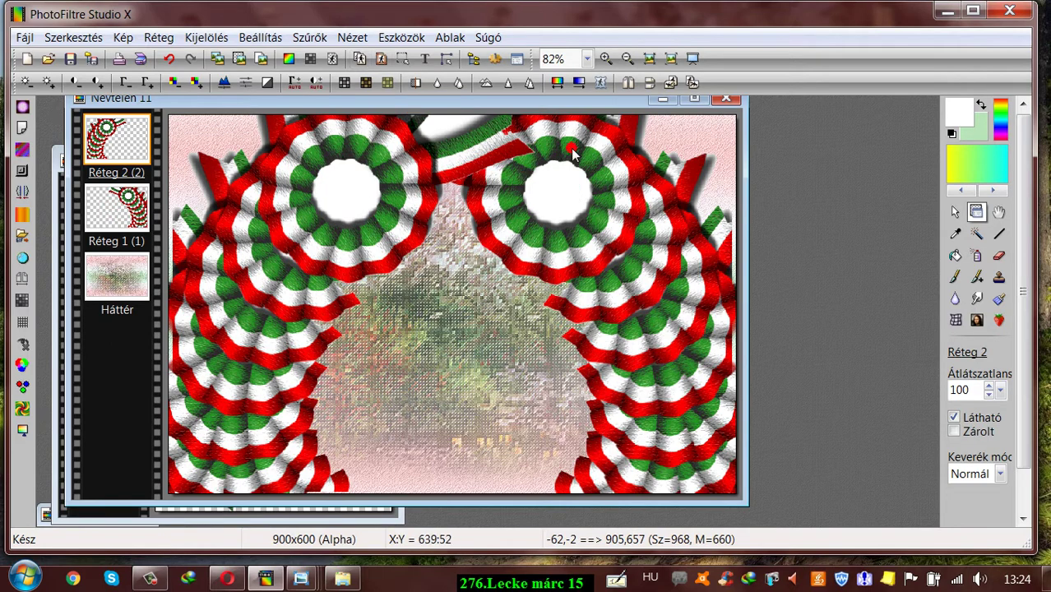
Line up the two cockade layers symmetrically, the mirrored copy at about -67, -3 and the original at about -2, 1.
drag(572, 152, 535, 150)
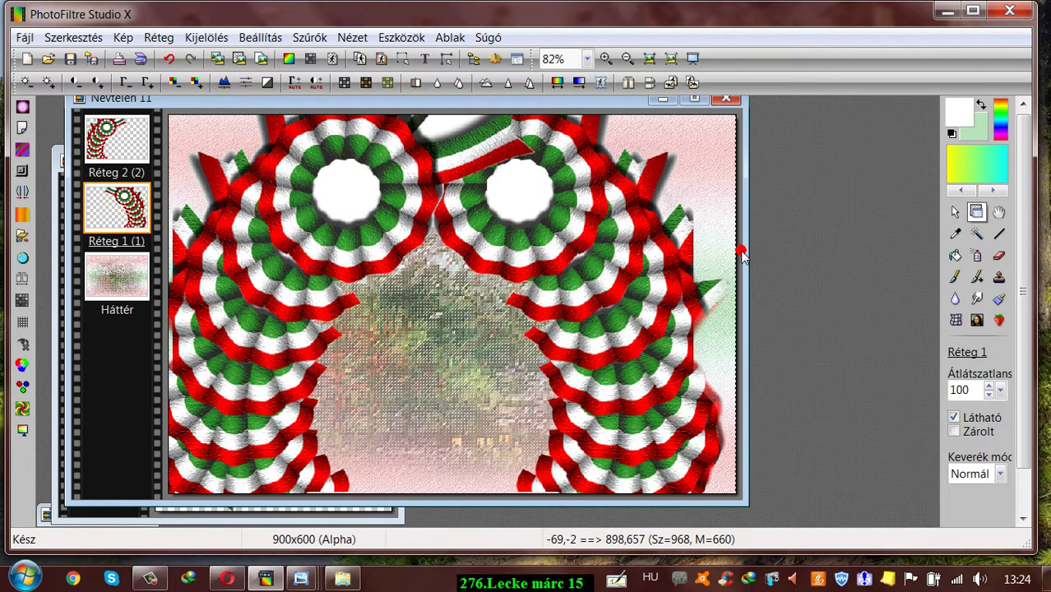
drag(591, 294, 637, 293)
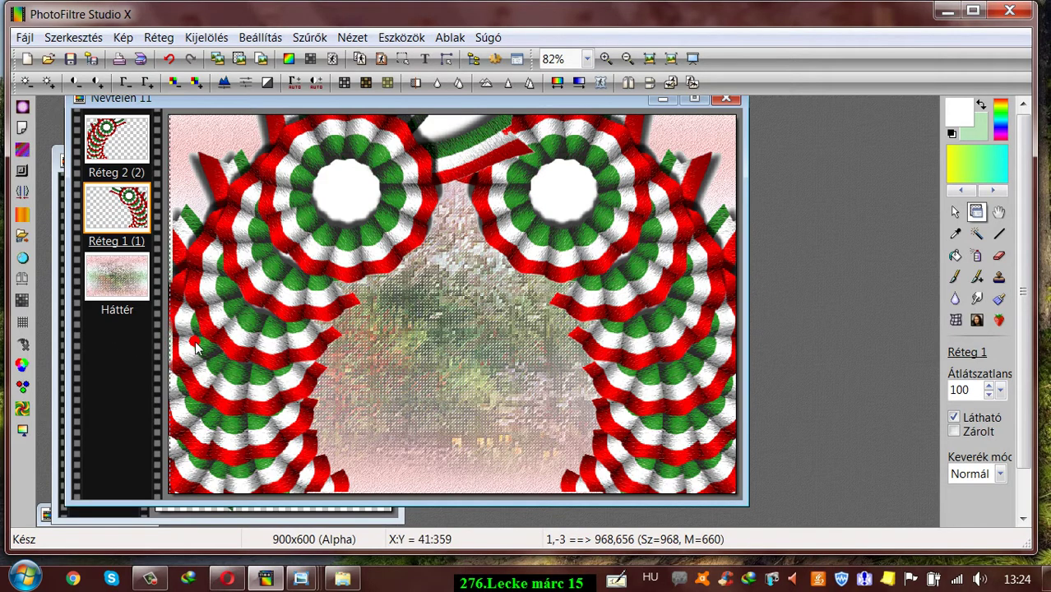
drag(195, 345, 191, 346)
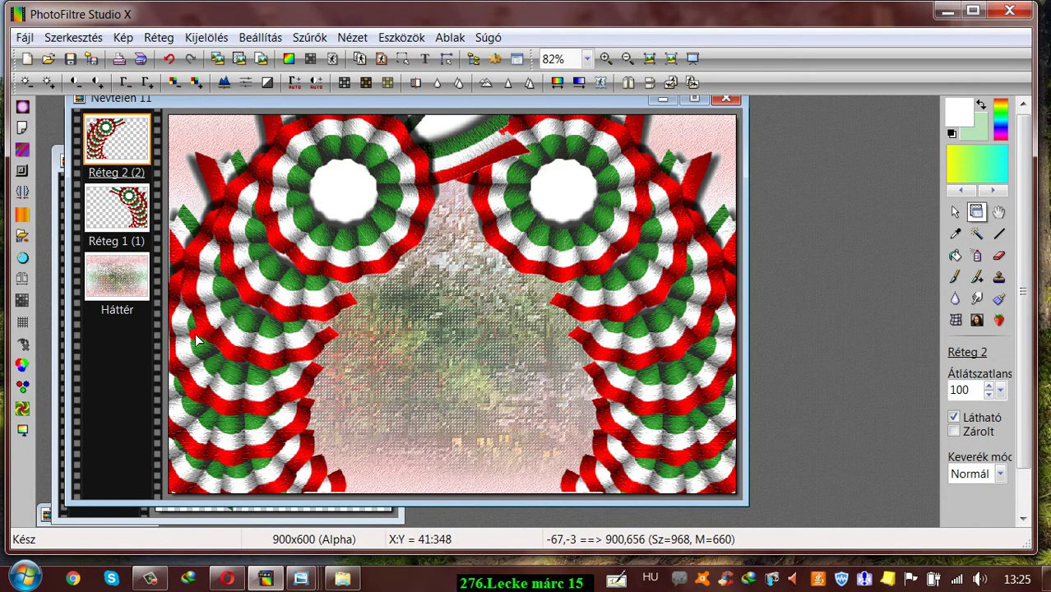
drag(196, 339, 196, 339)
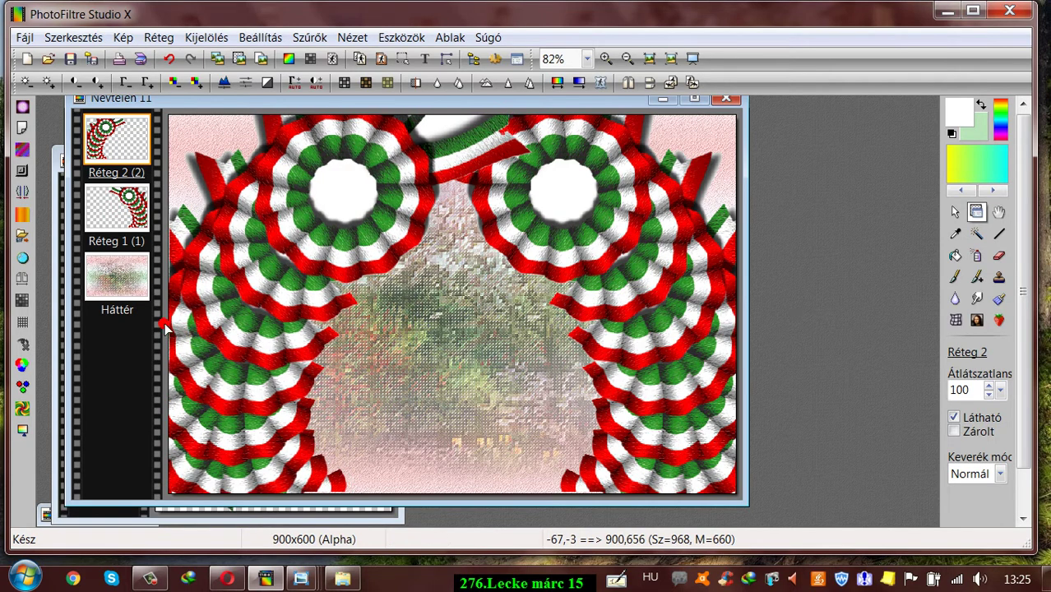
drag(721, 334, 721, 339)
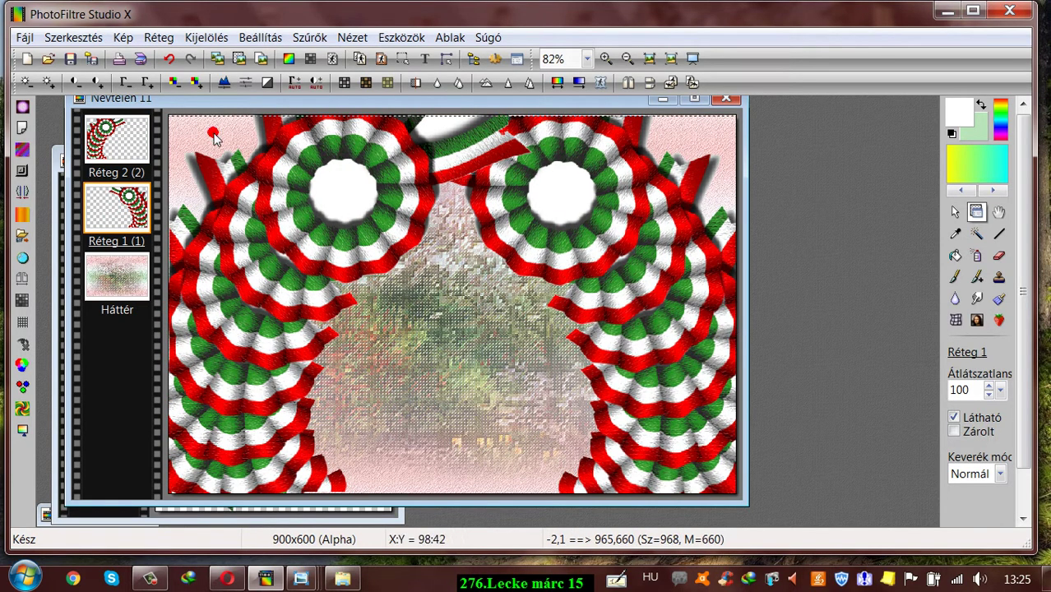
Nudge the original cockade layer to -2, 0 and merge the mirrored copy into it.
click(104, 138)
right_click(104, 138)
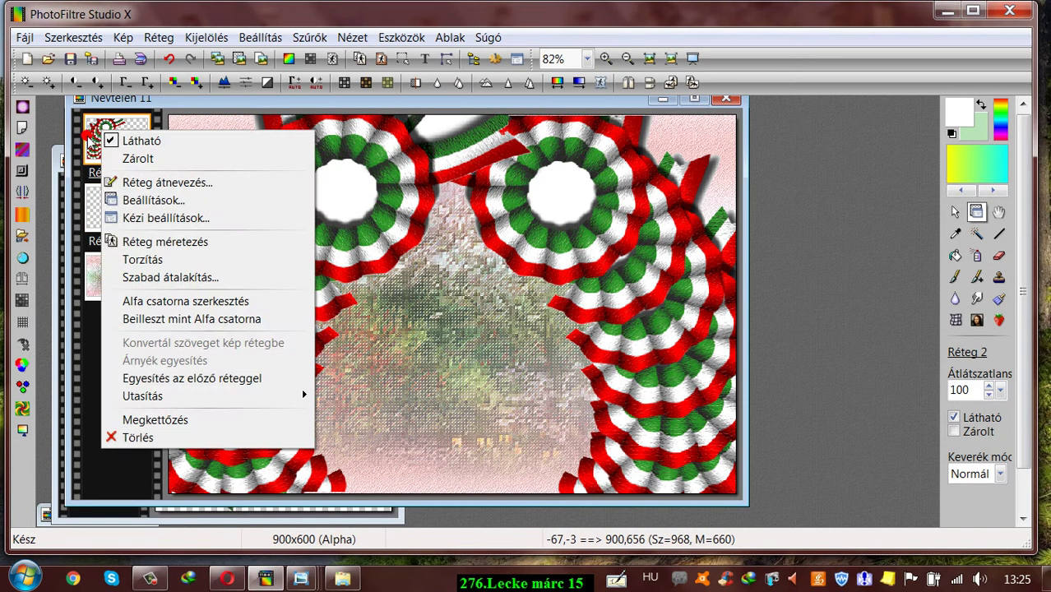
click(553, 132)
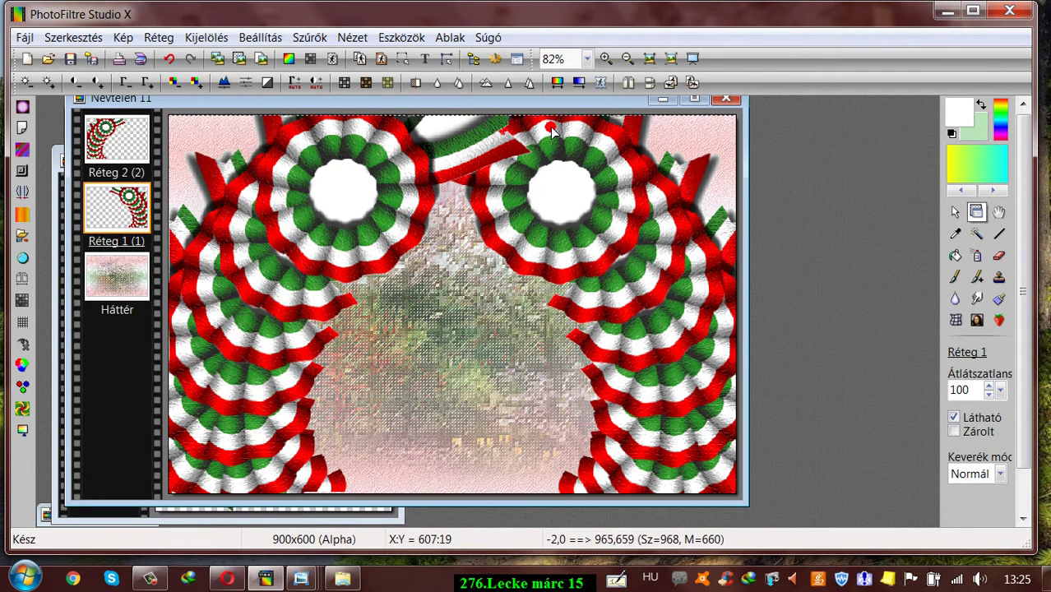
right_click(91, 136)
click(158, 385)
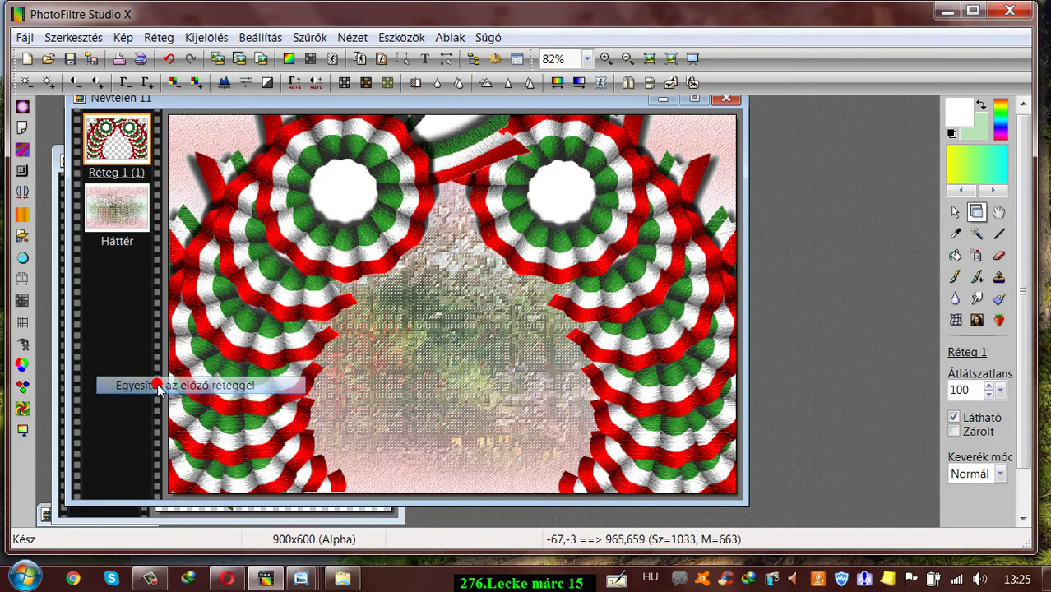
Add a new 900 x 600 pixel transparent layer directly above the background and fill it with white.
click(118, 202)
click(153, 39)
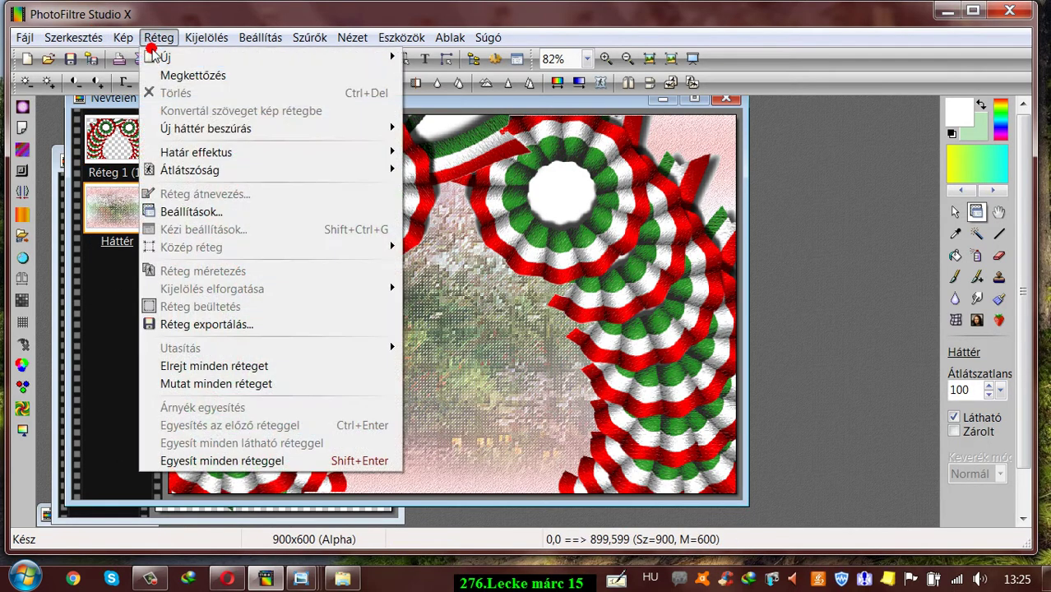
mouse_move(216, 59)
click(433, 59)
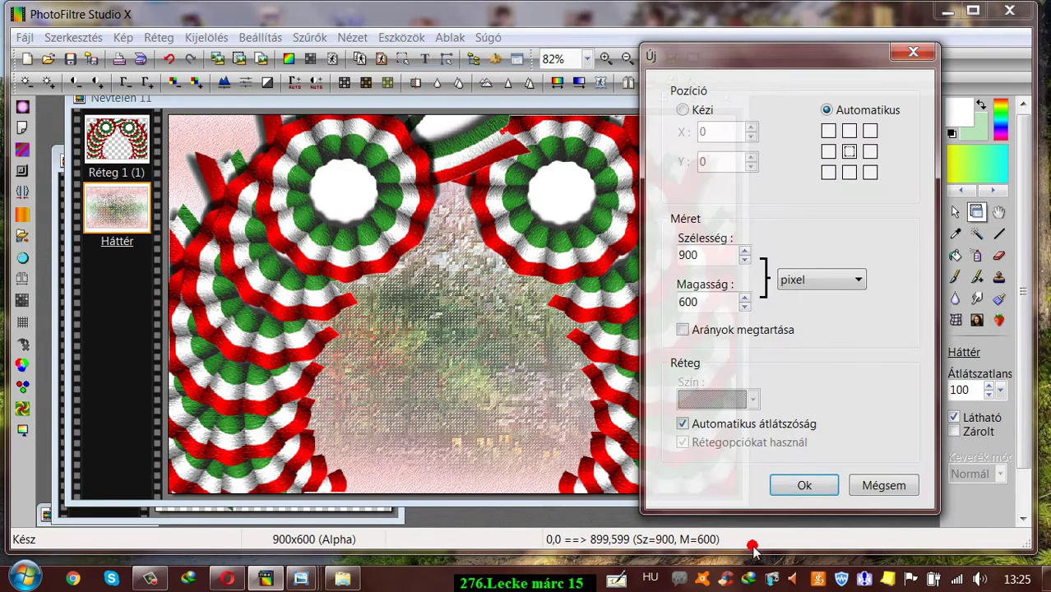
click(803, 488)
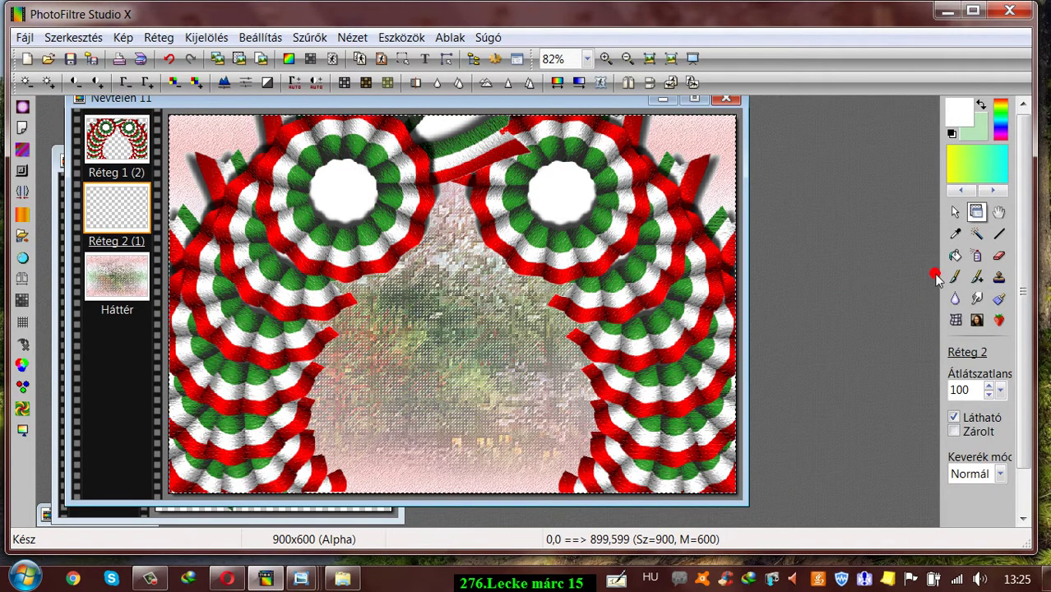
click(955, 255)
click(464, 290)
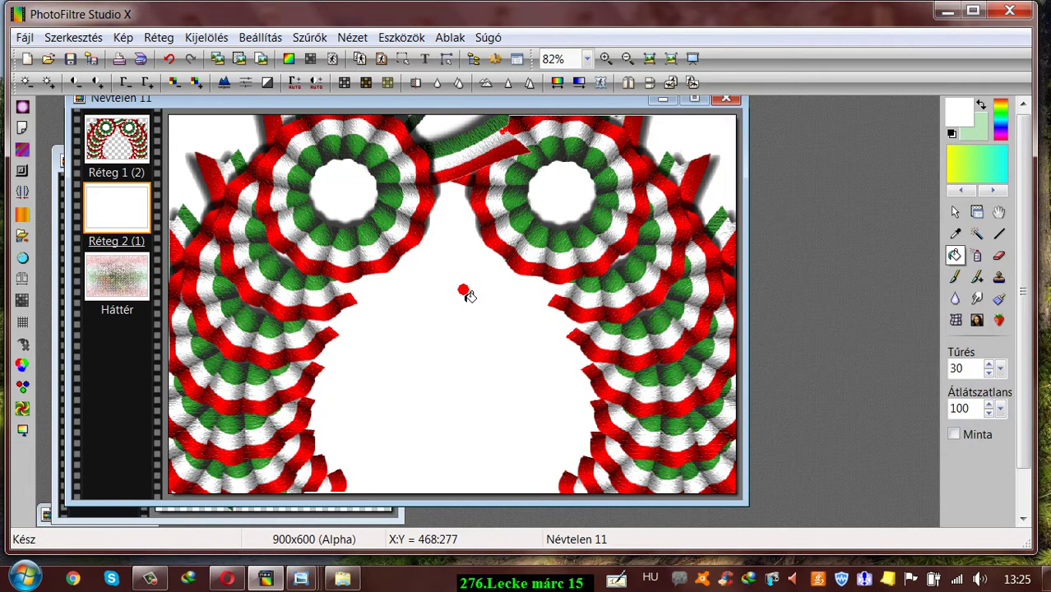
Merge the mirrored cockade layer into the white layer beneath it.
click(976, 211)
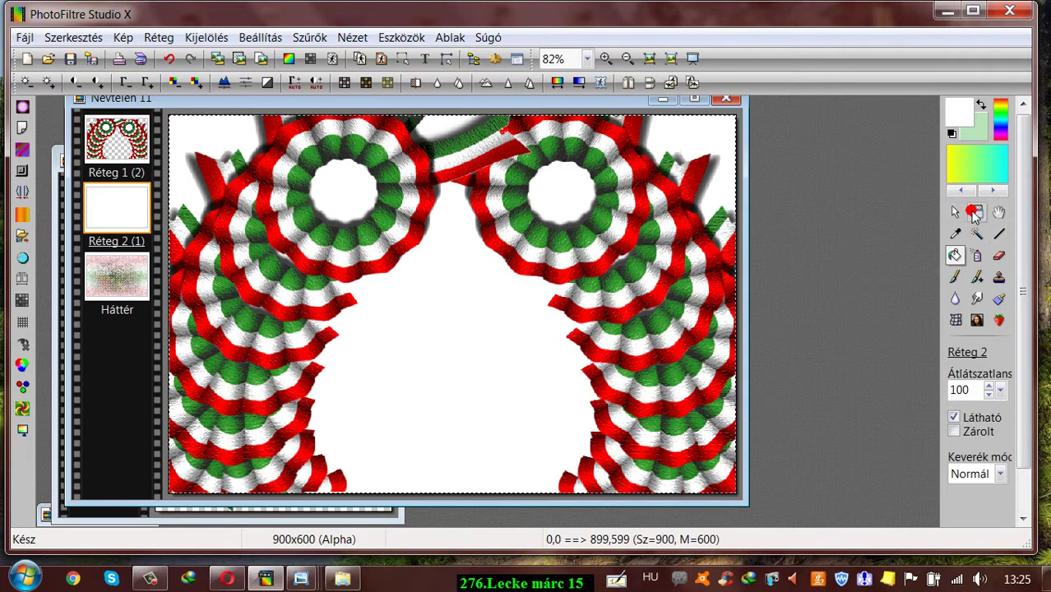
drag(340, 102, 366, 98)
right_click(152, 134)
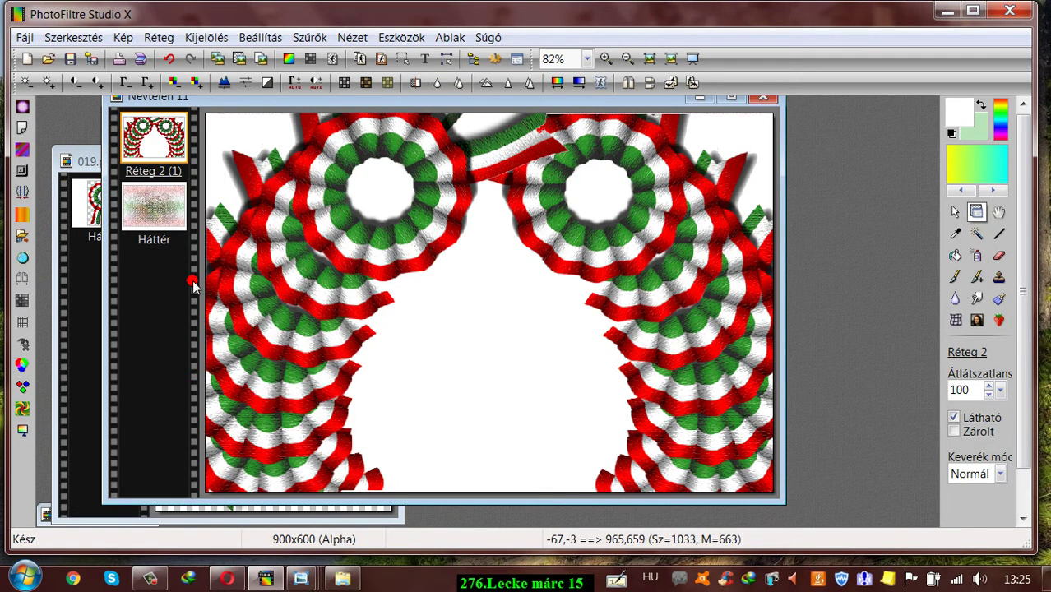
Apply Flexify 2 to the merged layer with latitude -15, longitude -141, spin 64, mirror ball input and equirectangular output.
click(309, 38)
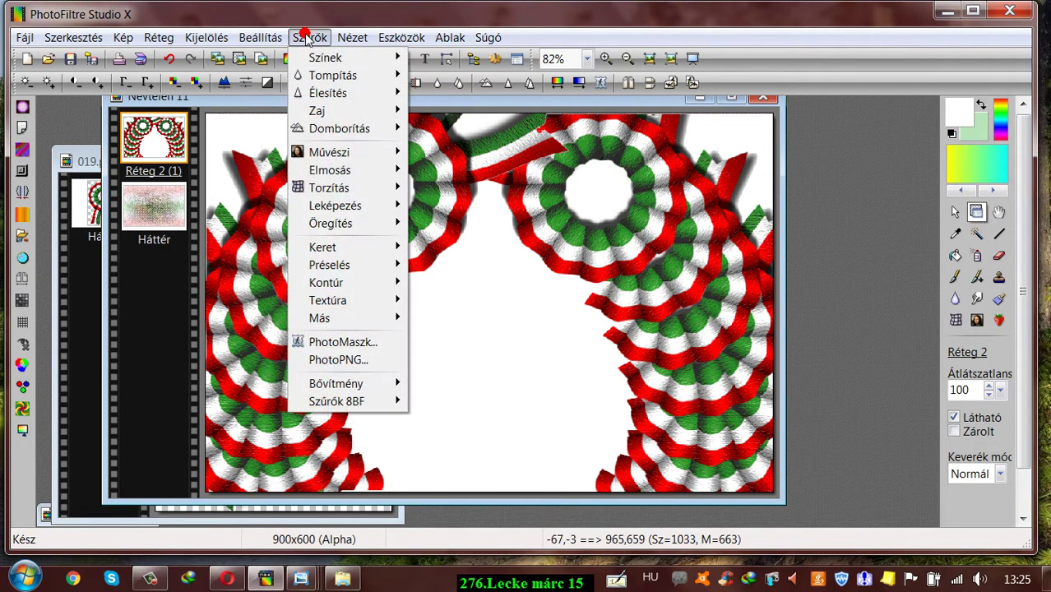
mouse_move(352, 402)
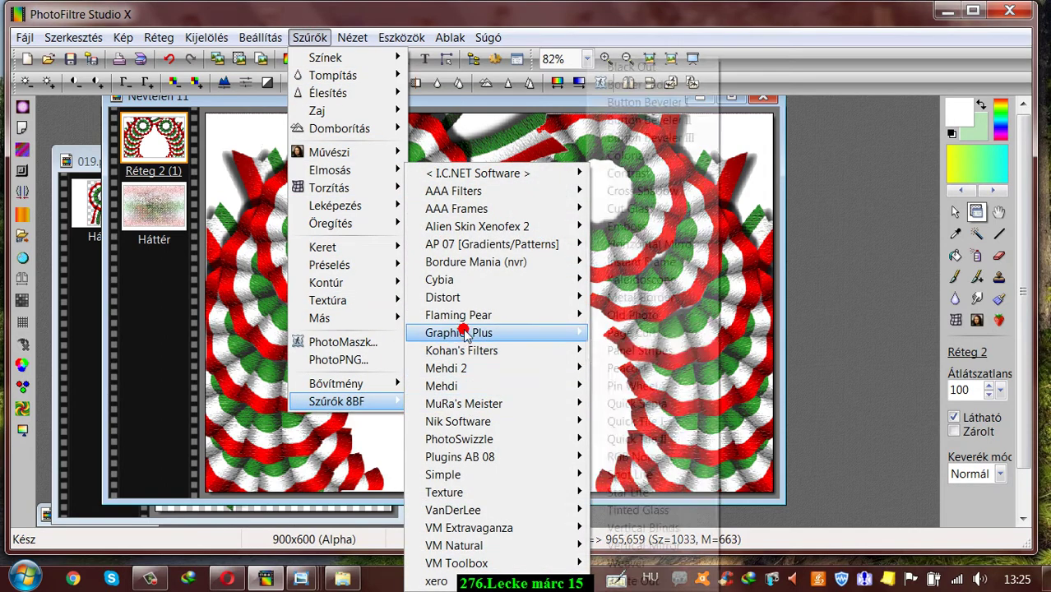
mouse_move(468, 312)
click(625, 315)
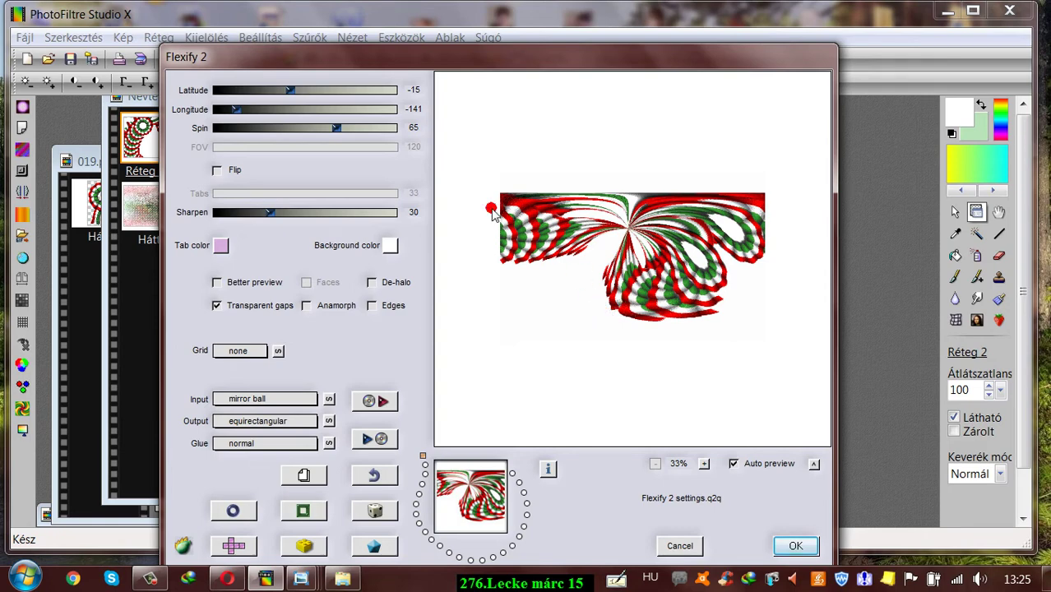
drag(446, 56, 445, 23)
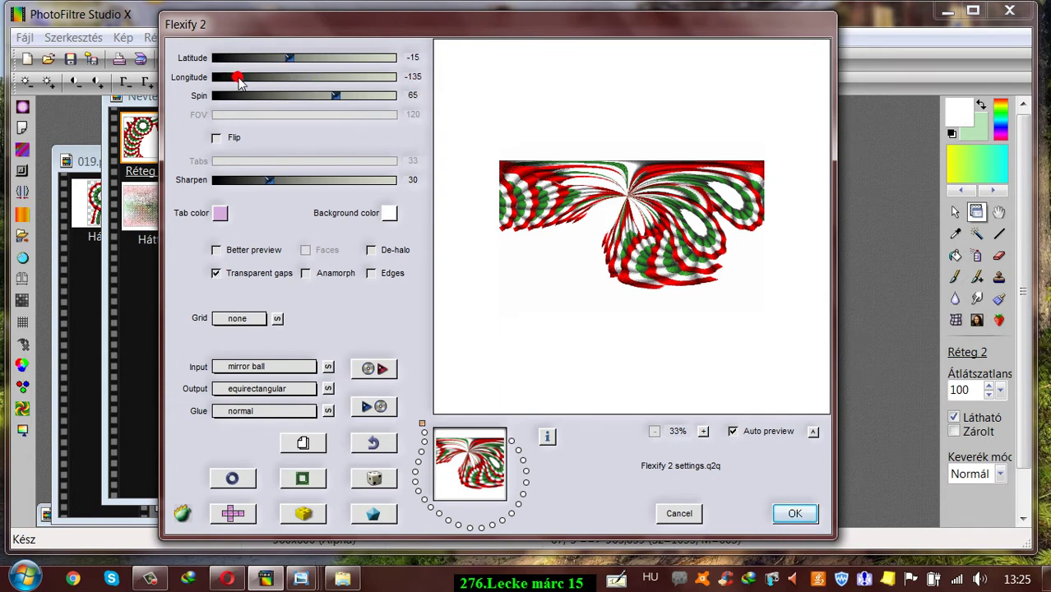
drag(238, 79, 236, 79)
drag(348, 96, 337, 97)
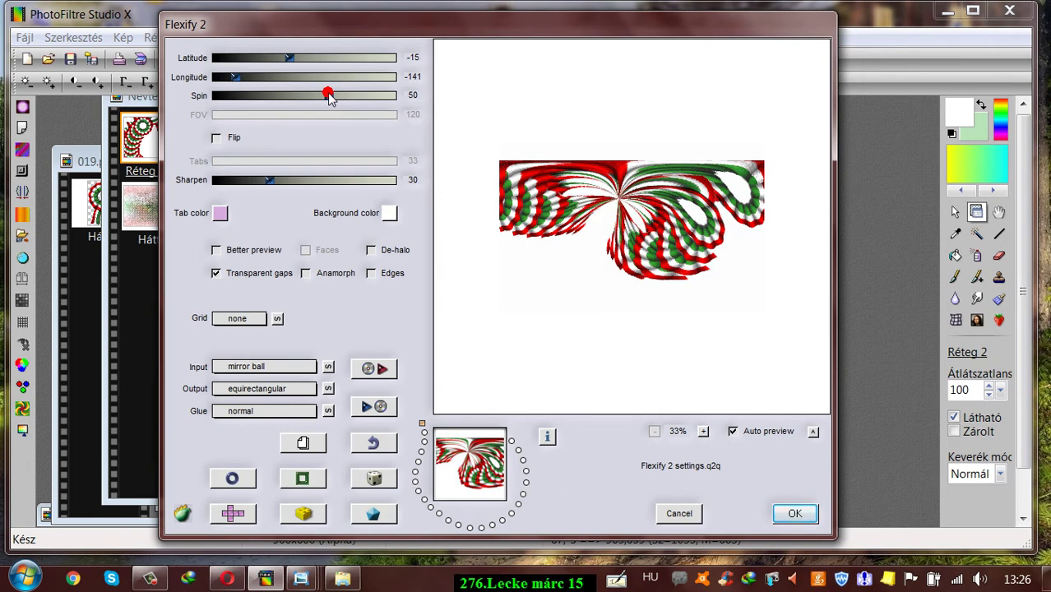
mouse_move(341, 96)
mouse_down()
mouse_move(312, 97)
mouse_move(333, 99)
mouse_up()
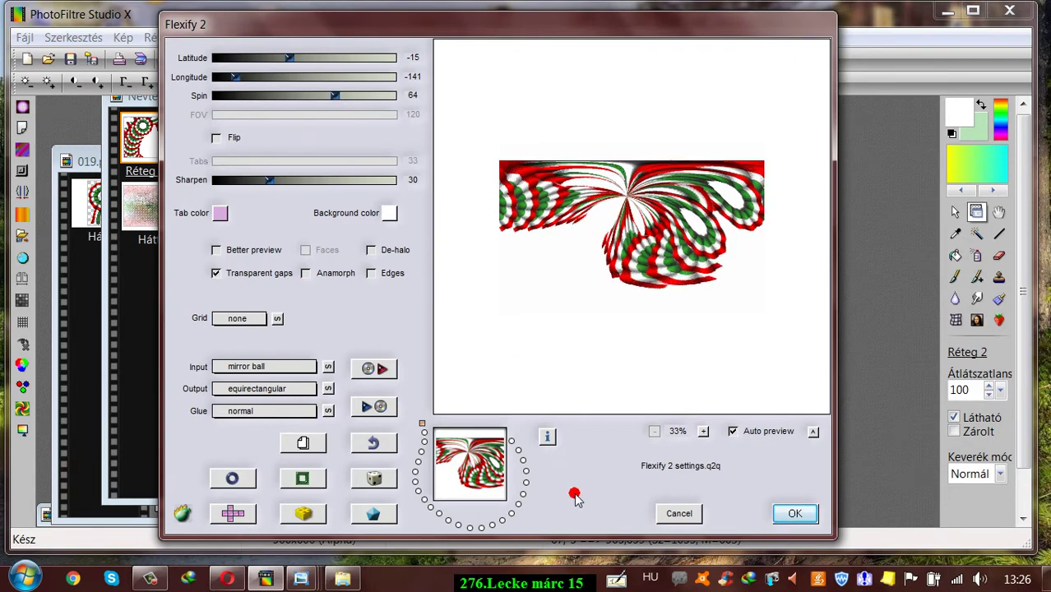
click(796, 513)
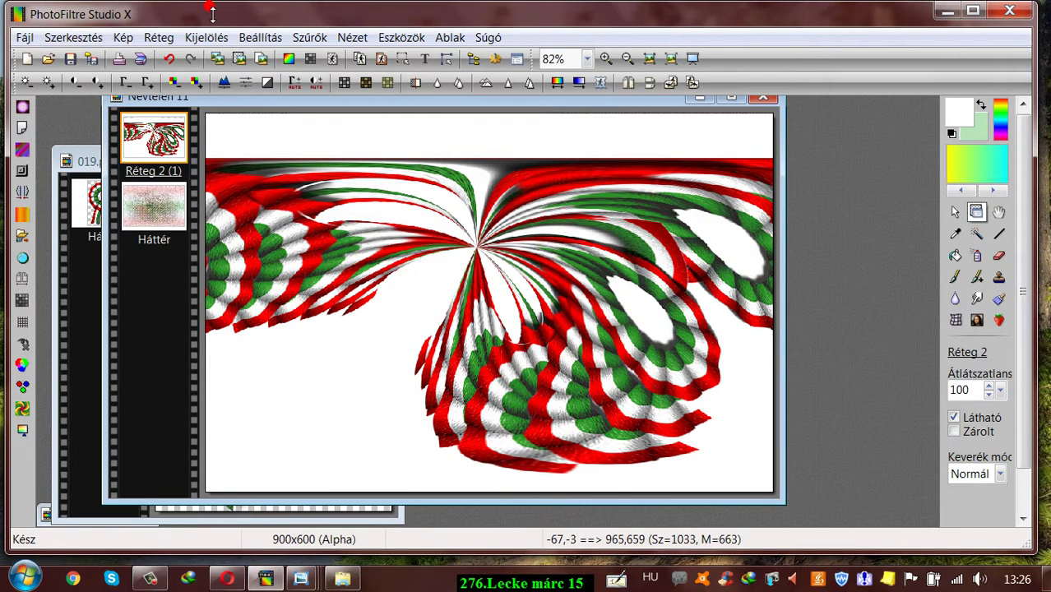
Select the large white area below the warped cockades with the Magic Wand at tolerance 30 and cut it out.
click(977, 234)
click(282, 391)
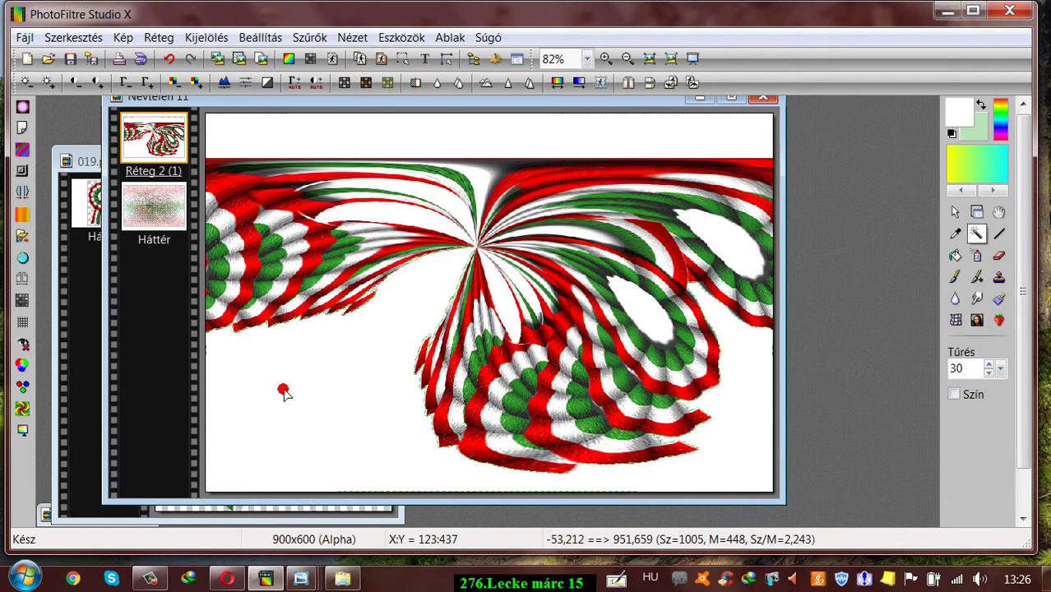
right_click(284, 390)
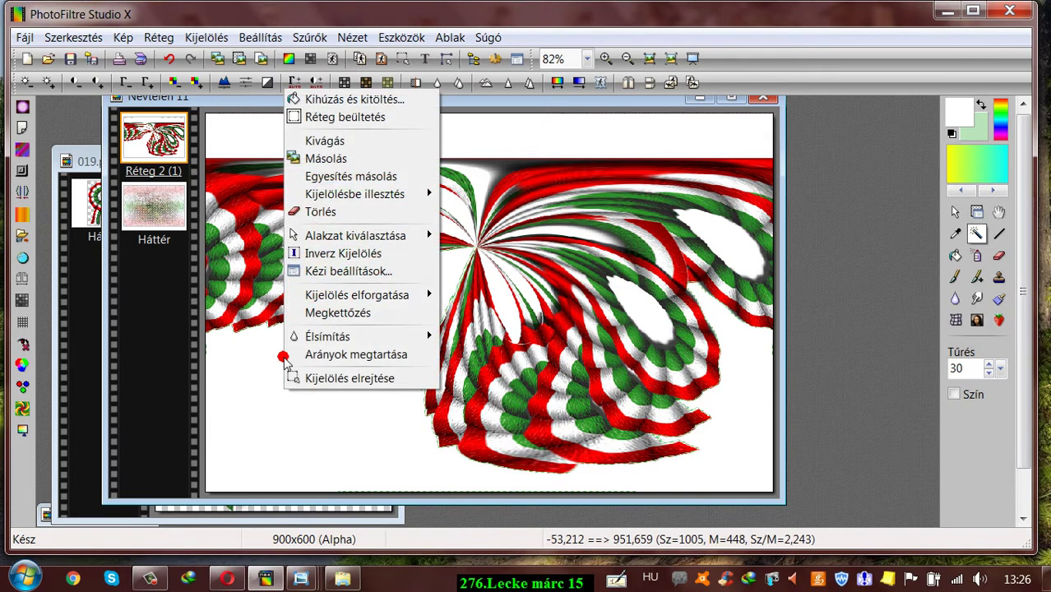
click(315, 141)
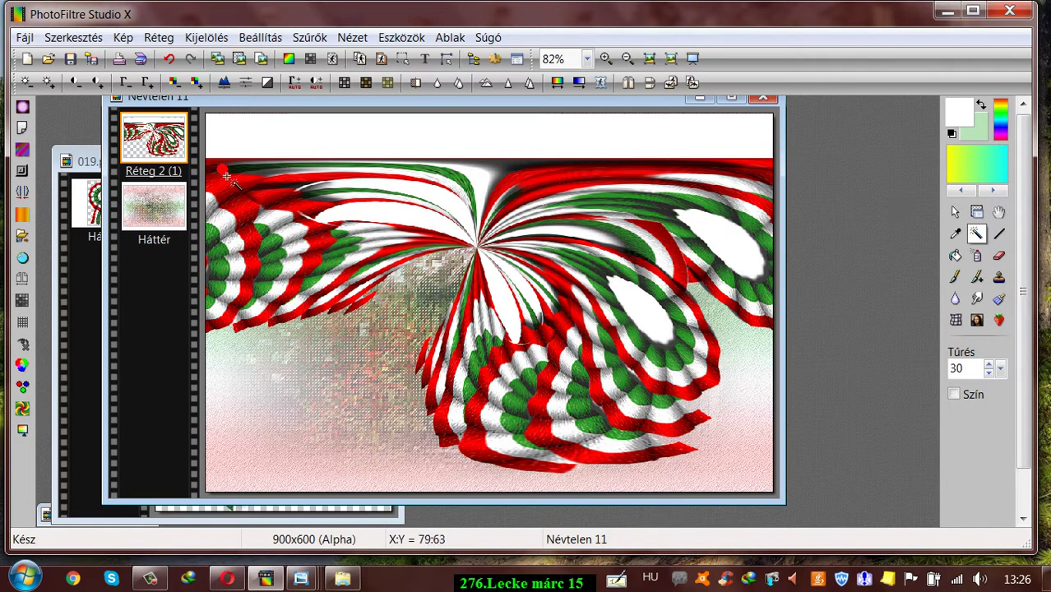
Select the white centres of the two warped cockades with the Magic Wand and cut them out.
click(724, 240)
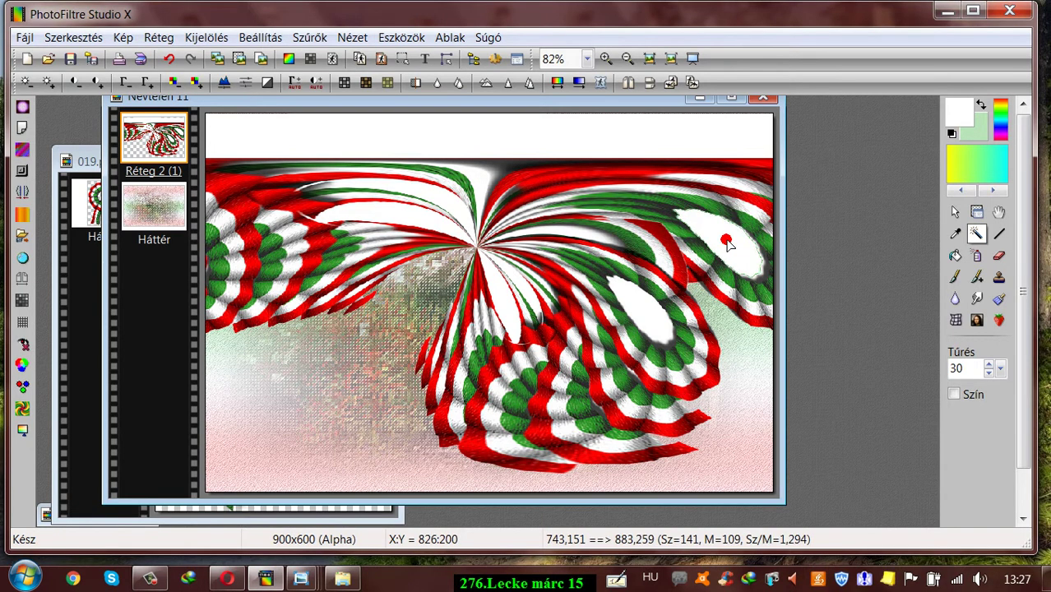
right_click(725, 241)
click(749, 293)
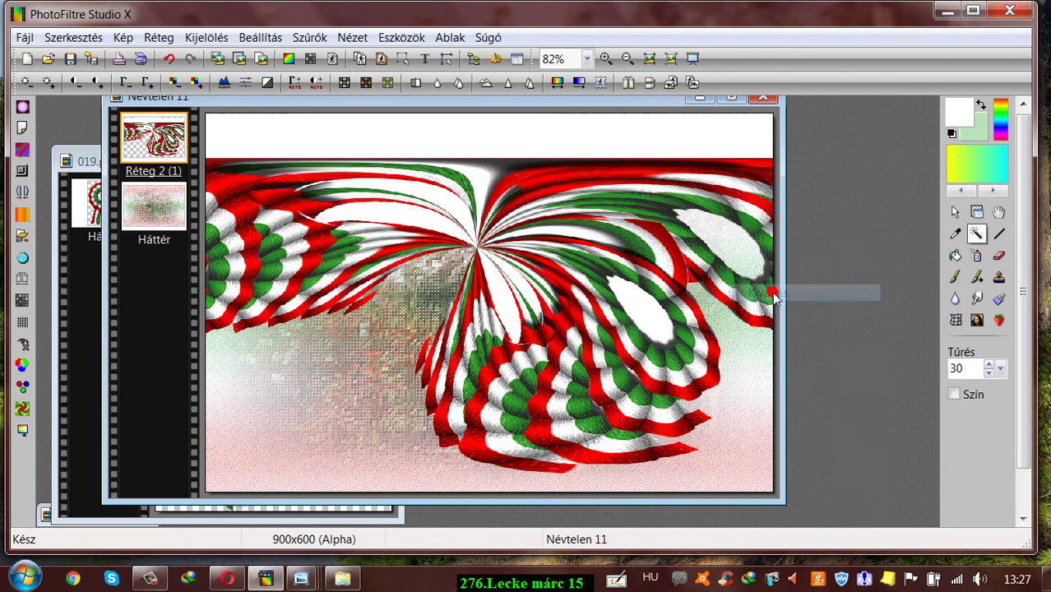
right_click(640, 311)
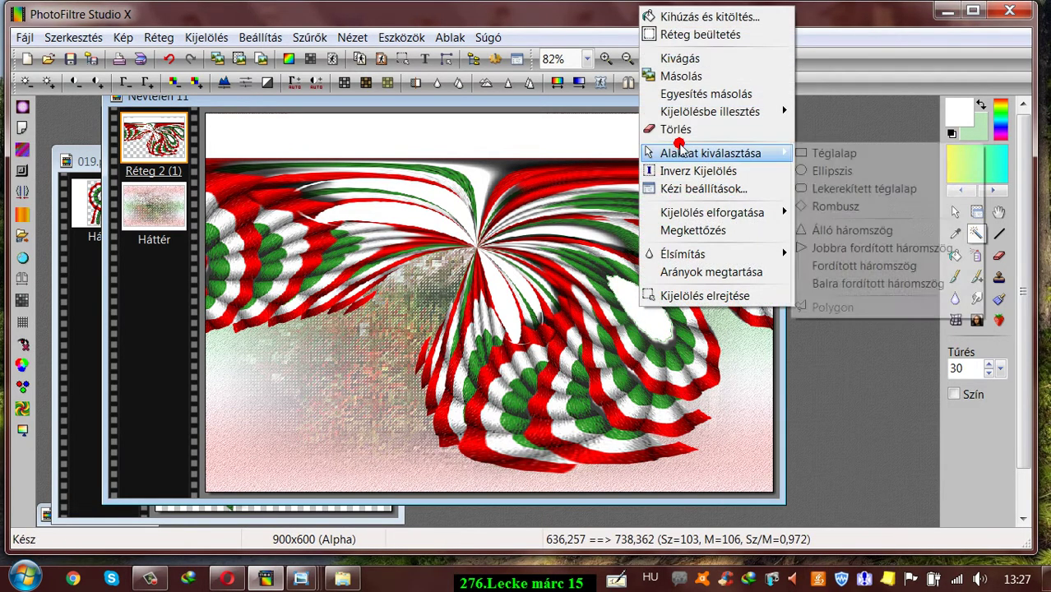
click(676, 58)
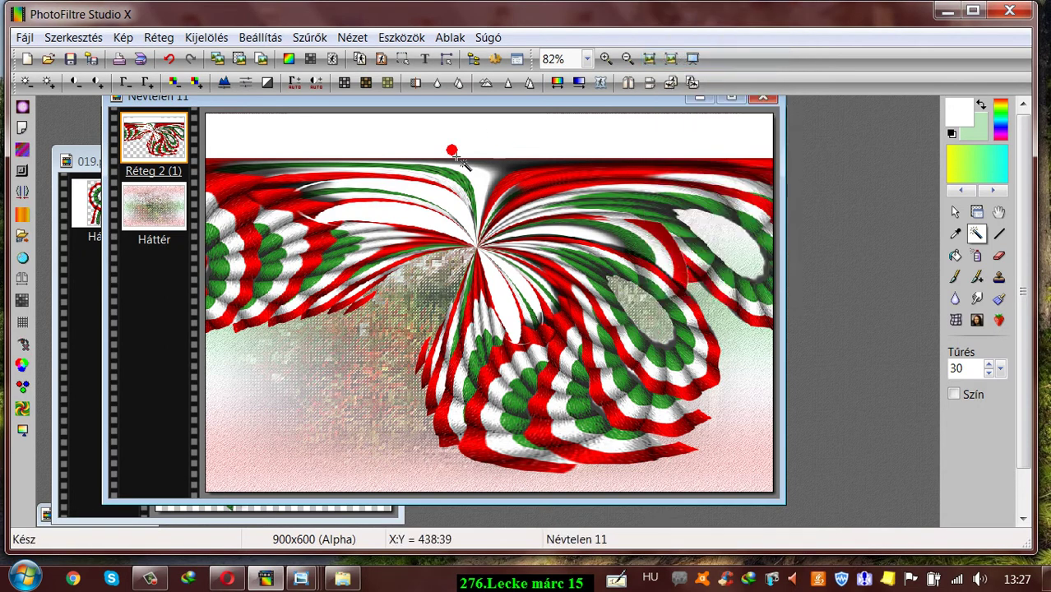
Select the remaining white patches between the warped ribbon strands with the Magic Wand and cut them out.
click(385, 226)
right_click(409, 206)
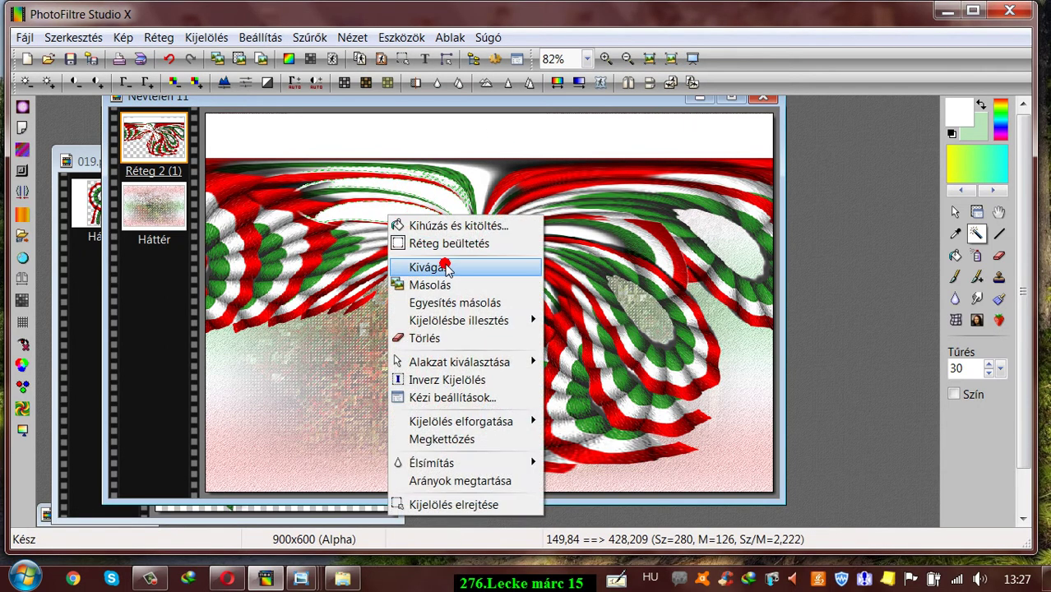
click(440, 268)
click(507, 303)
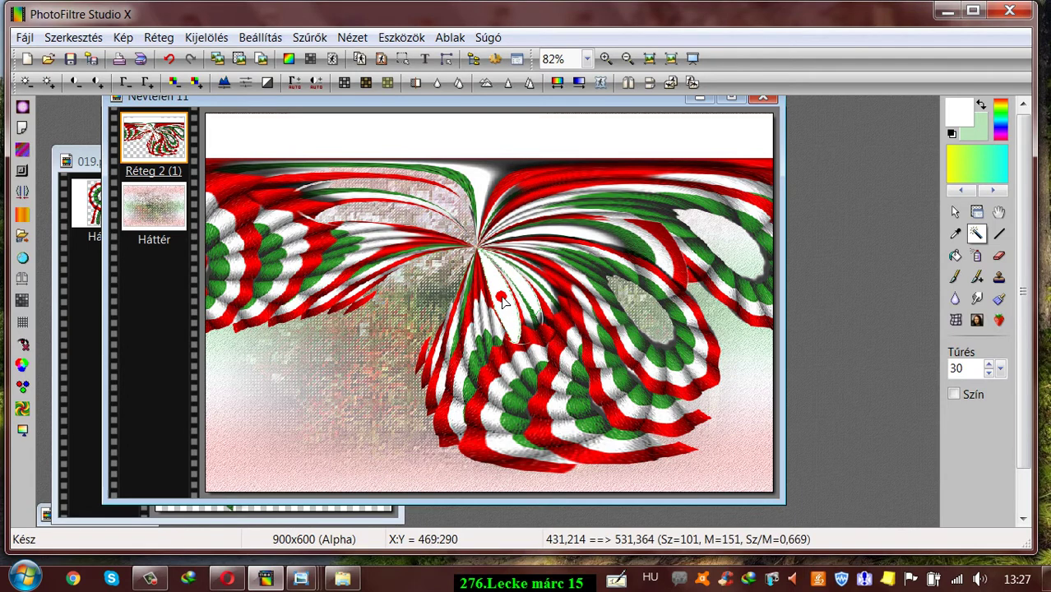
right_click(498, 264)
click(552, 318)
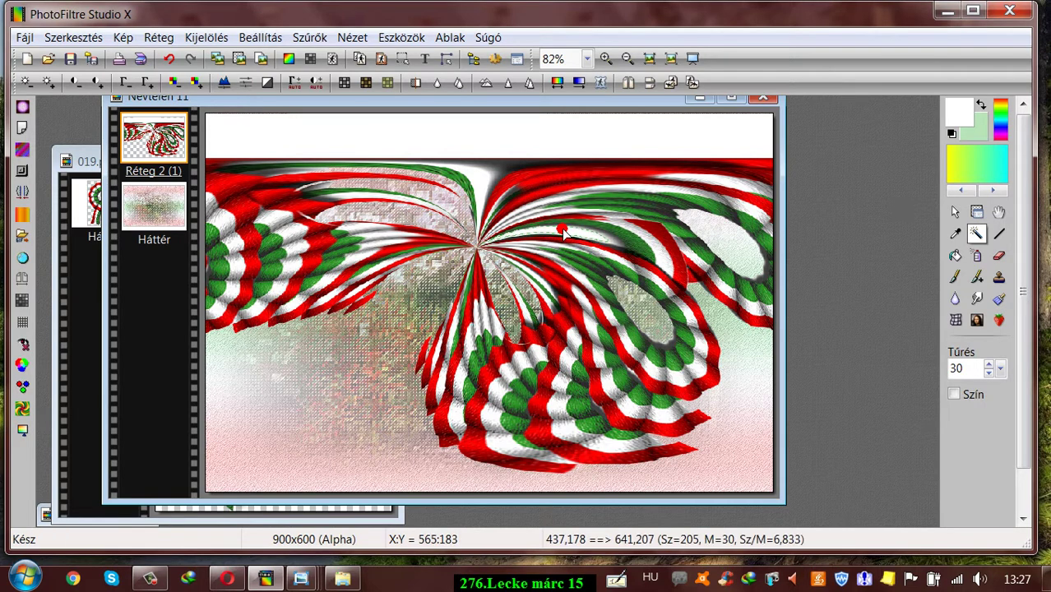
right_click(565, 232)
click(613, 284)
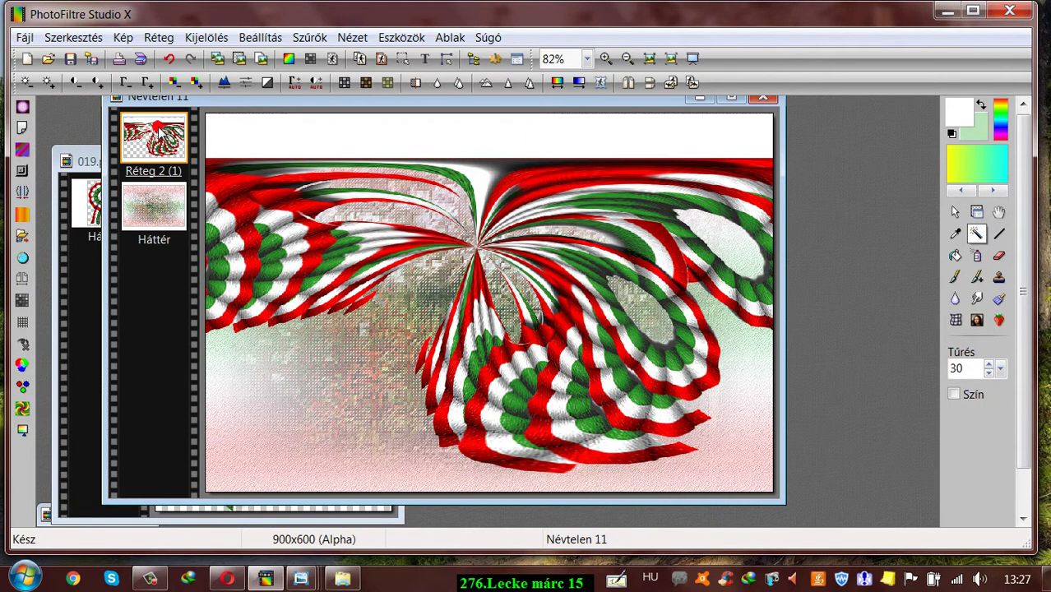
Select the white band above the warped cockades with the Magic Wand and cut it out.
click(382, 132)
right_click(387, 132)
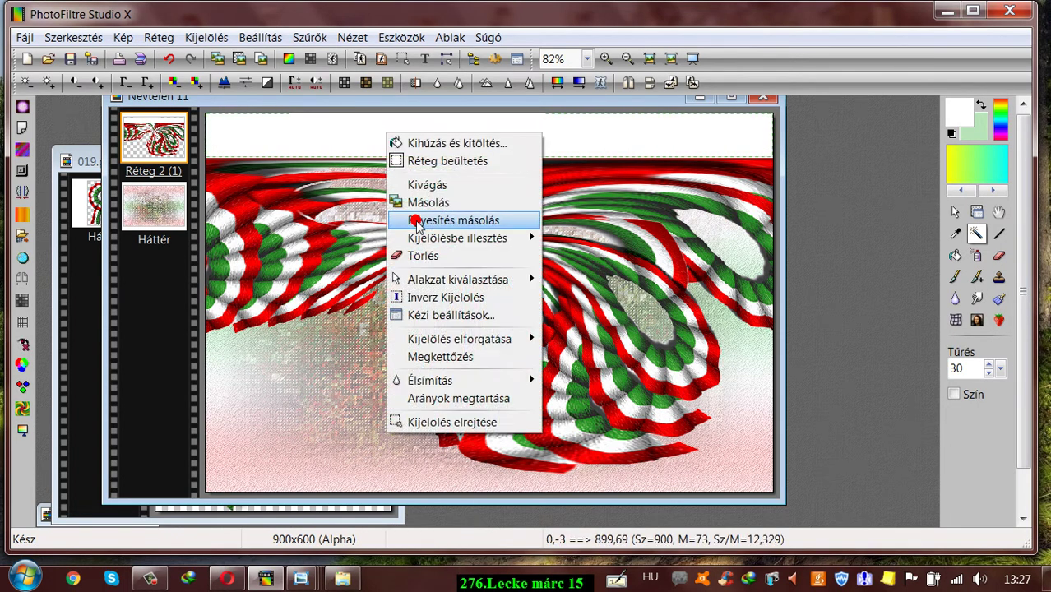
click(419, 186)
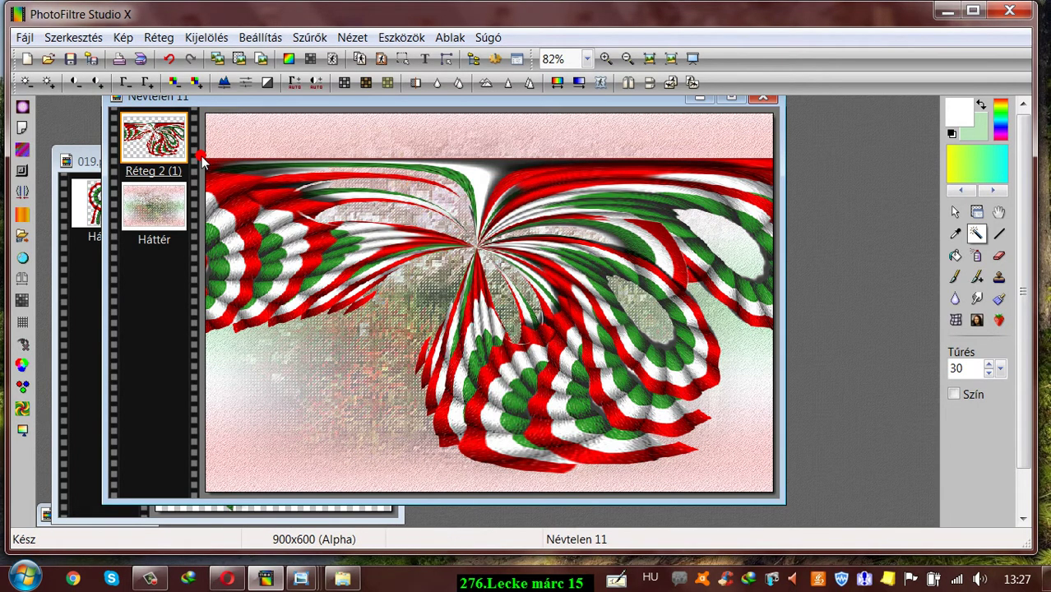
Scale the ornament layer down to about 518 x 332 px with free transform and move it into the image's upper-right corner.
right_click(165, 131)
click(232, 283)
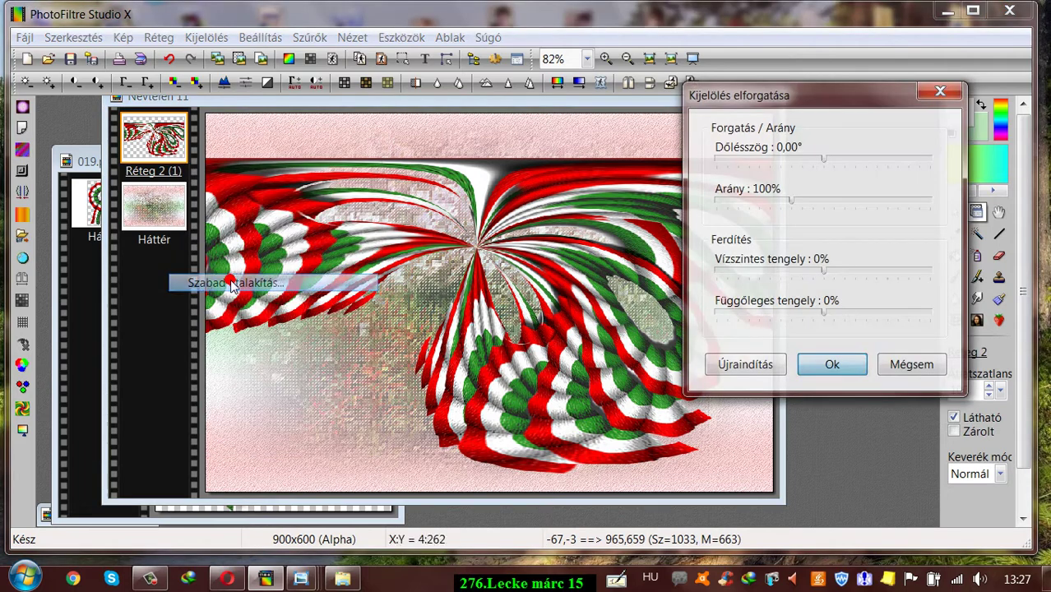
drag(790, 203, 738, 207)
click(832, 364)
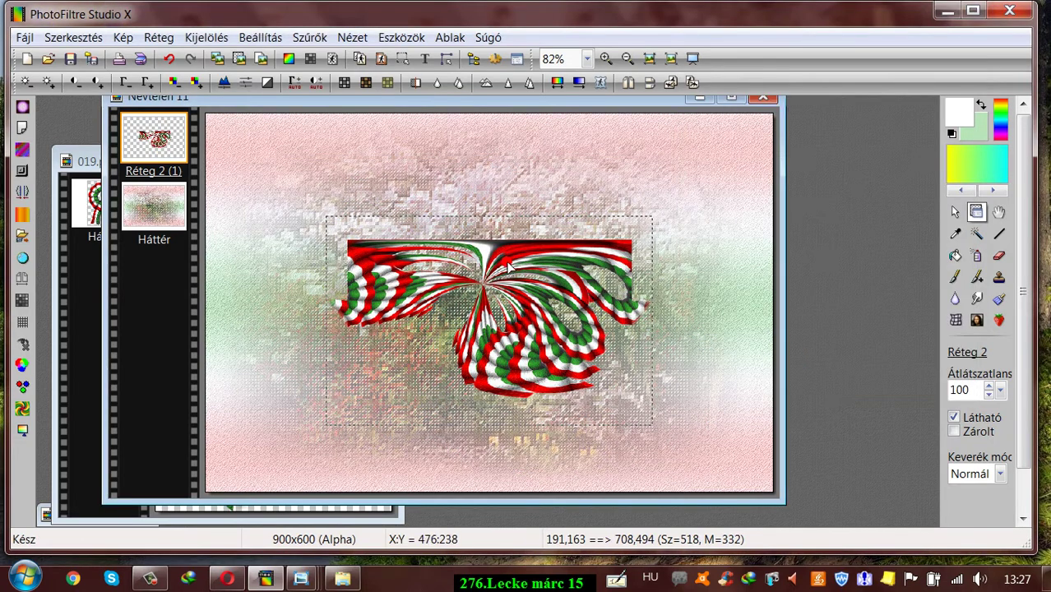
drag(517, 258, 626, 134)
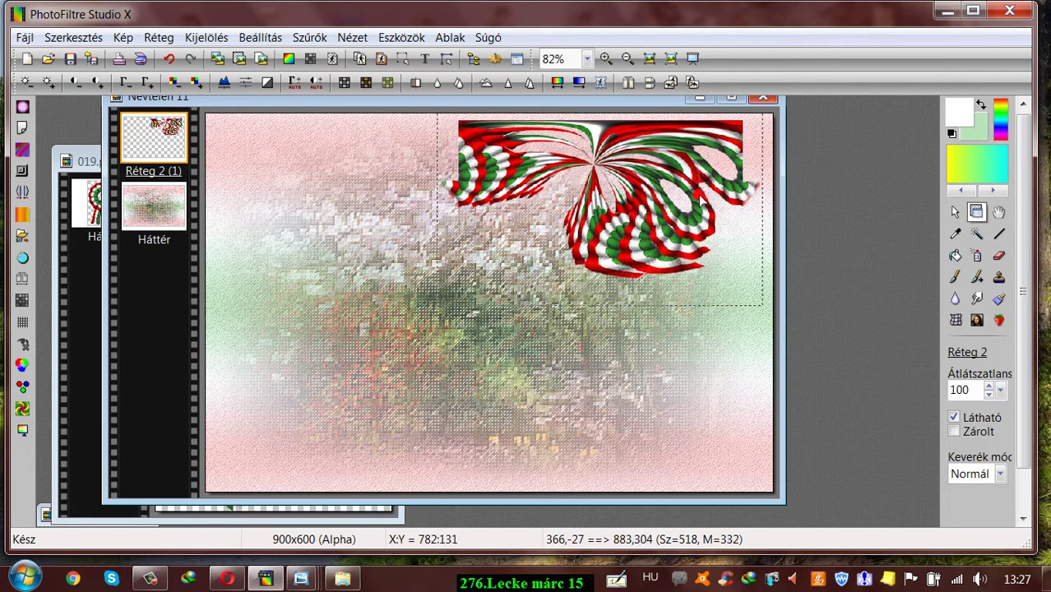
drag(720, 188, 750, 180)
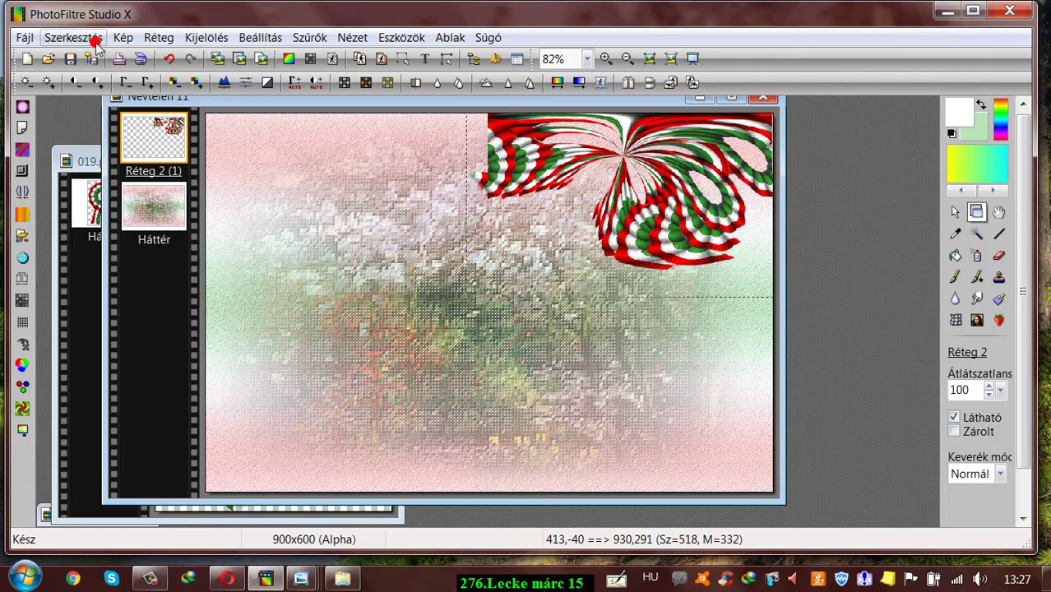
Duplicate the ornament layer, mirror the copy horizontally and place it in the image's upper-left corner, meeting the original at the centre.
click(164, 37)
click(207, 75)
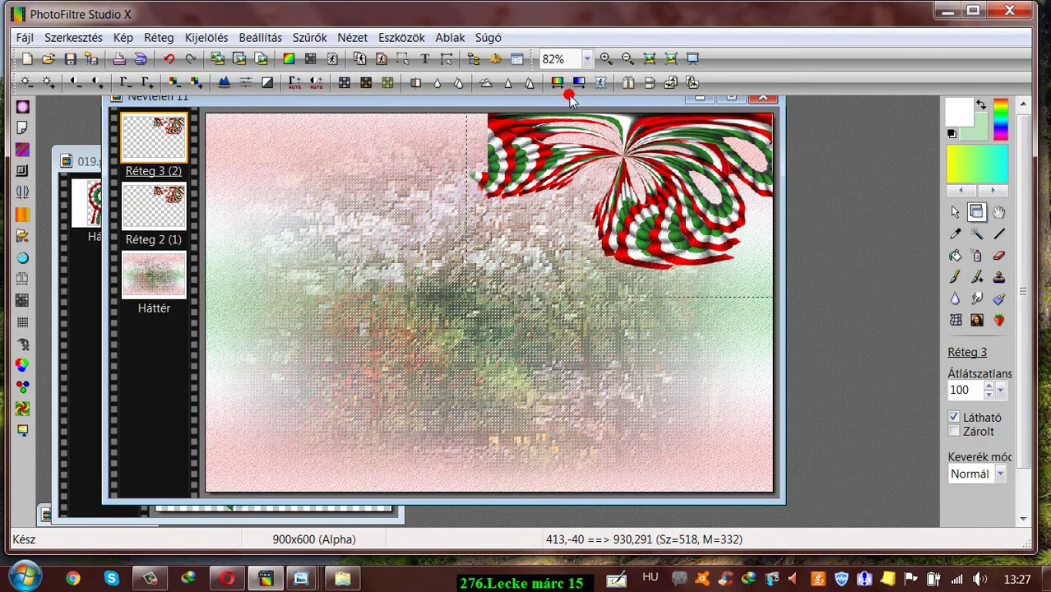
click(625, 83)
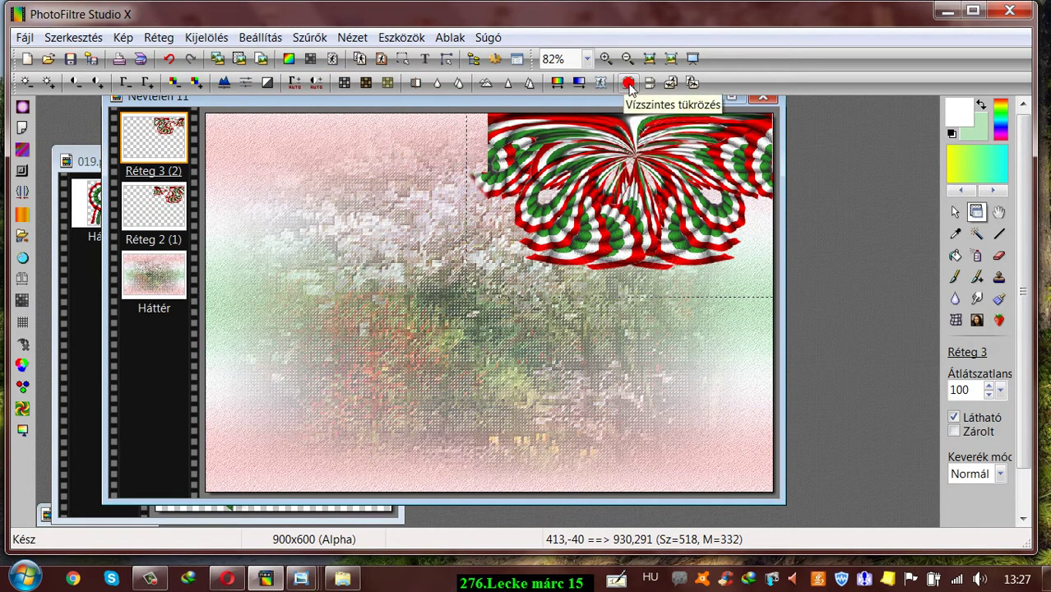
drag(601, 125, 310, 140)
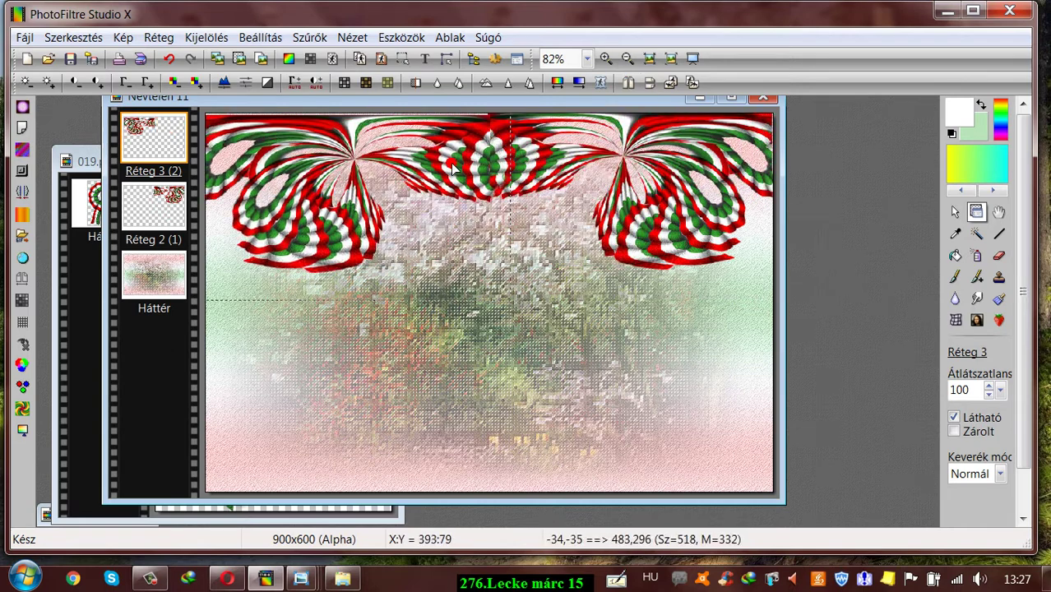
mouse_move(453, 168)
mouse_down()
mouse_move(421, 161)
mouse_move(447, 163)
mouse_up()
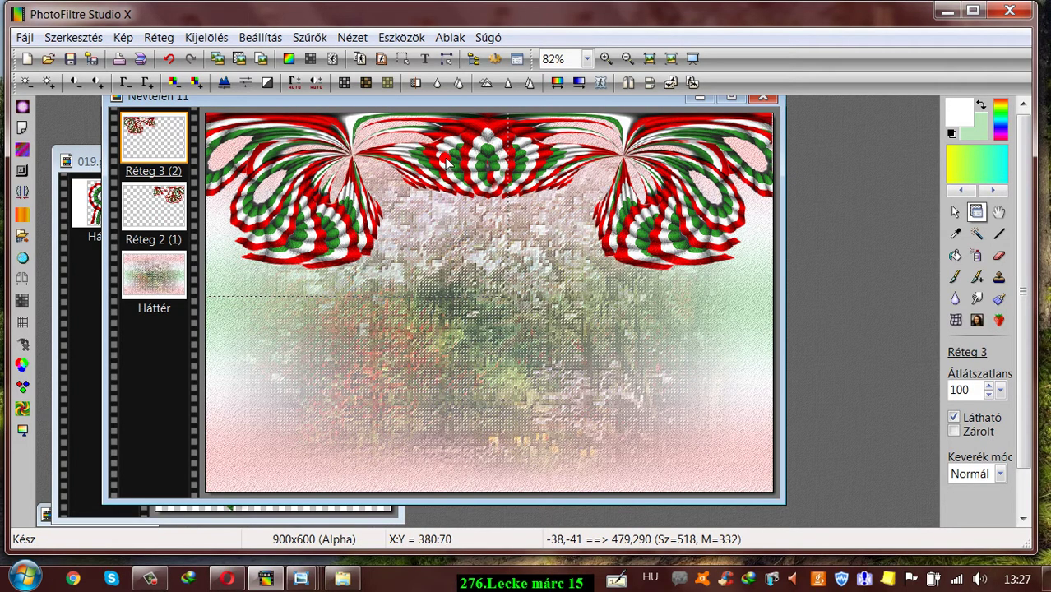
Soften the centre seam of the two ornament halves with the Eraser at size 30, and merge the mirrored layer into the one beneath.
click(1000, 256)
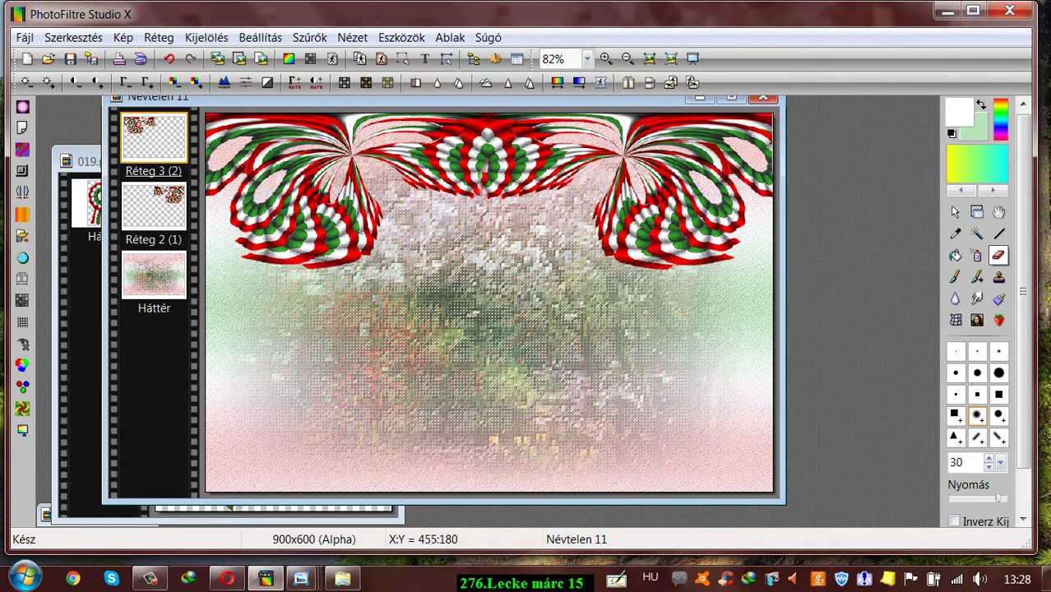
click(169, 59)
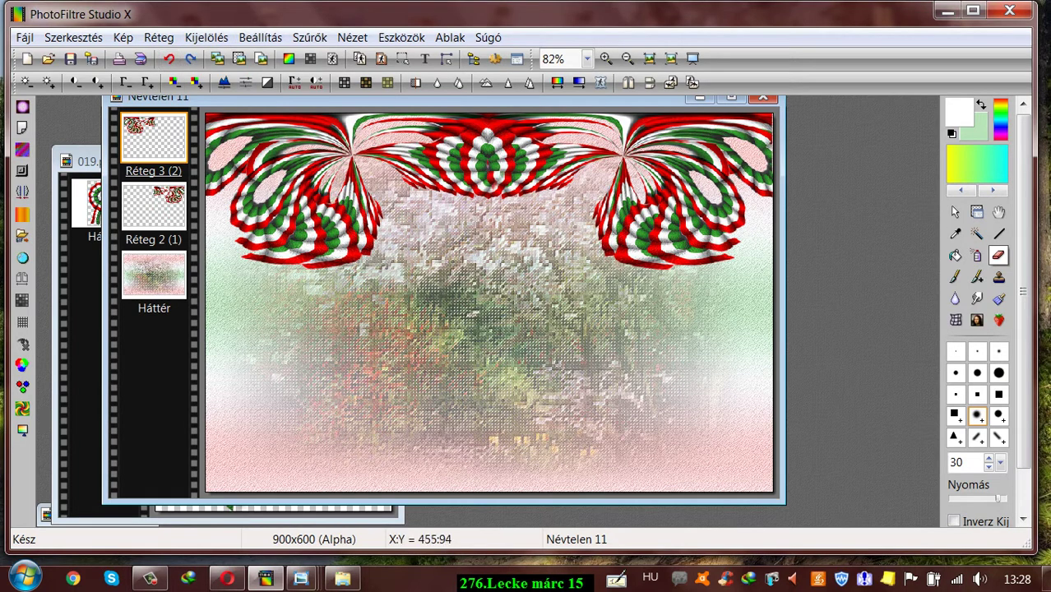
click(503, 174)
drag(500, 171, 498, 193)
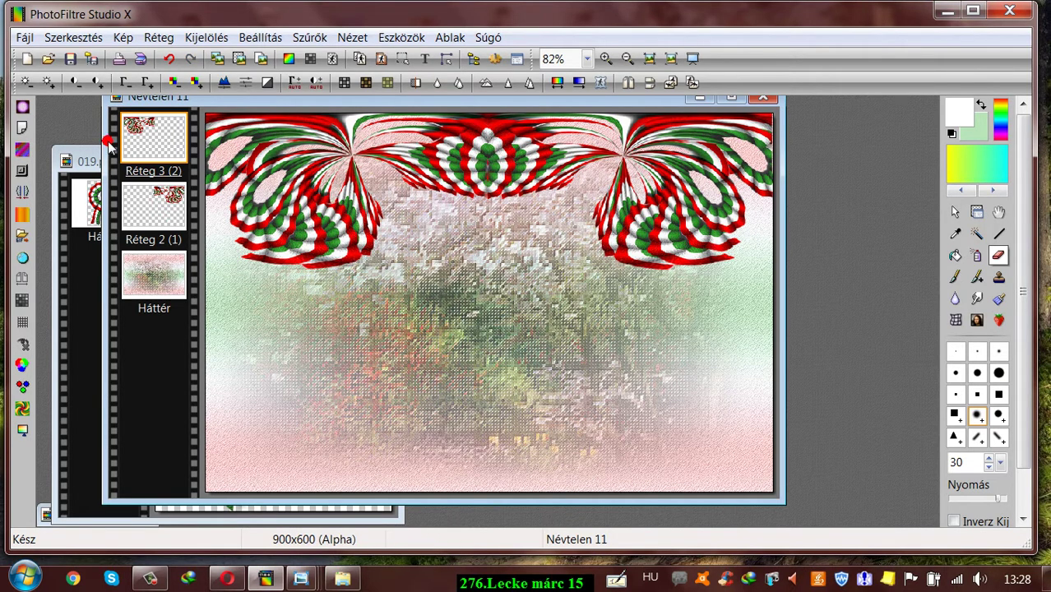
right_click(156, 151)
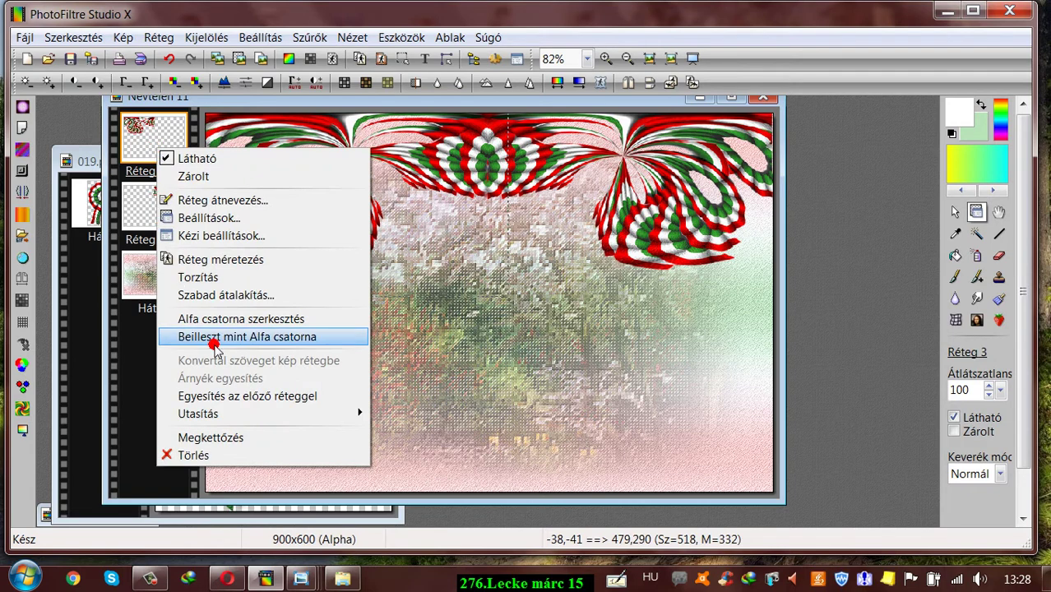
click(218, 398)
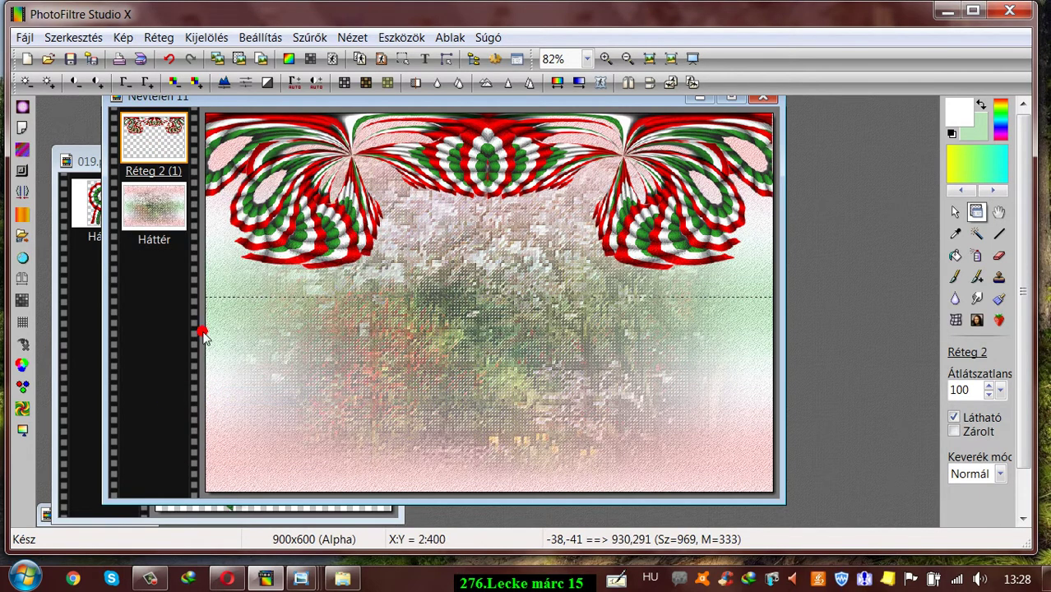
Stretch the merged ornament layer downward to a height of about 404 px and fix the new size.
right_click(292, 152)
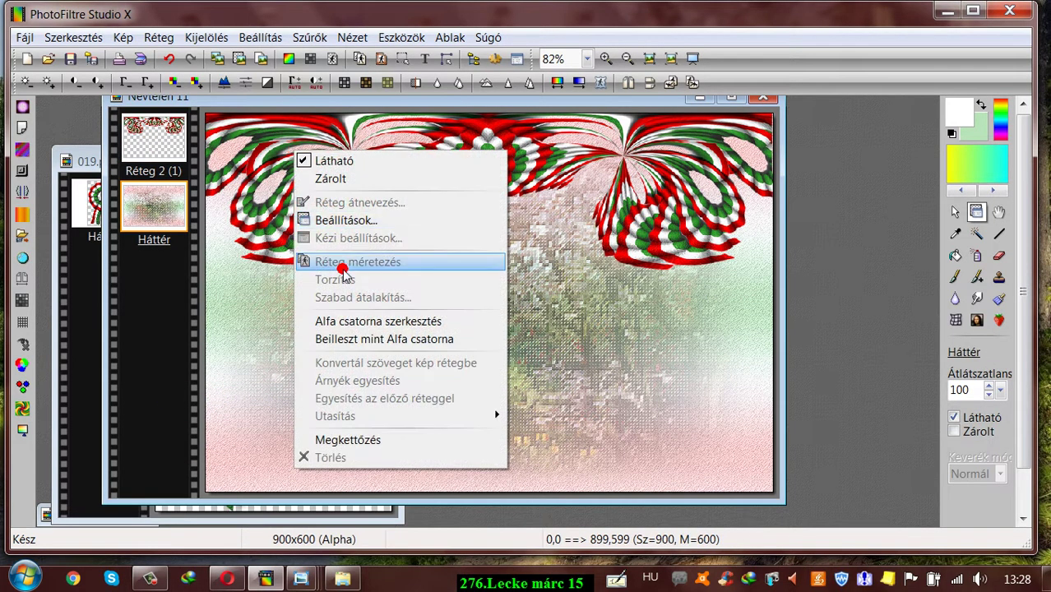
click(173, 133)
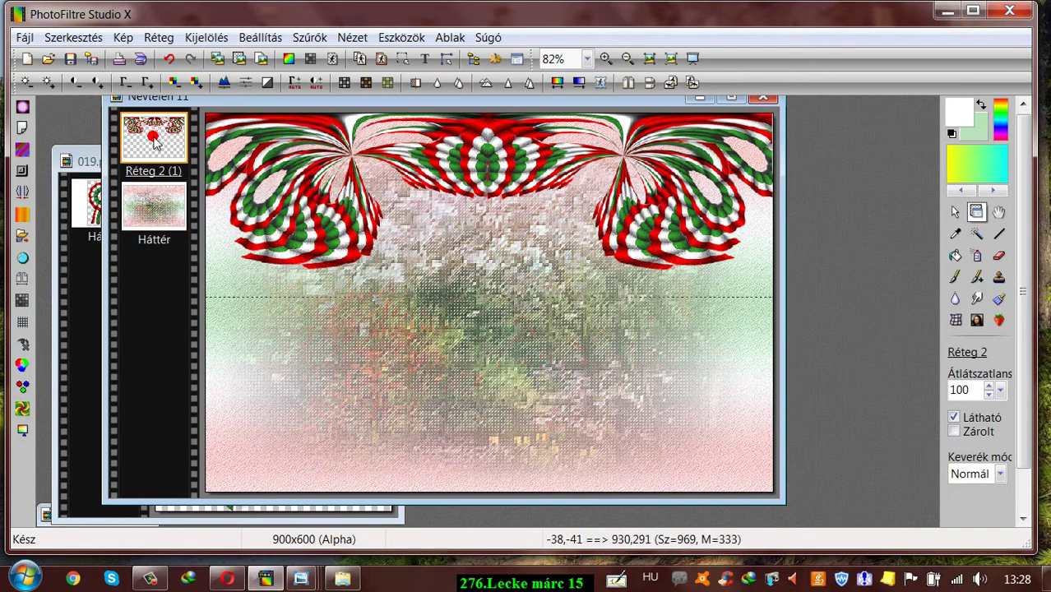
right_click(152, 132)
click(229, 261)
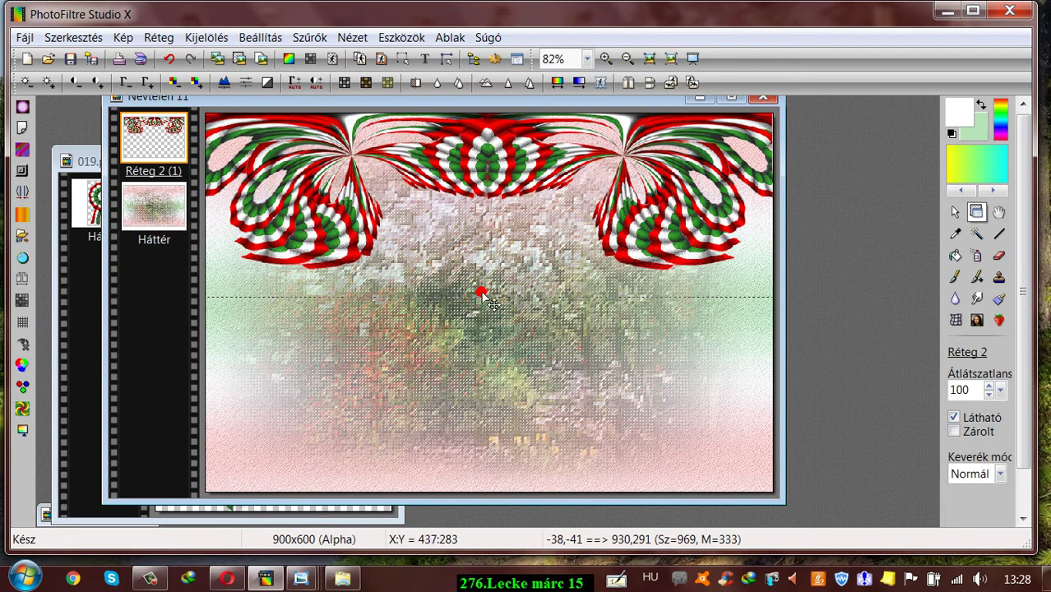
drag(484, 296, 486, 339)
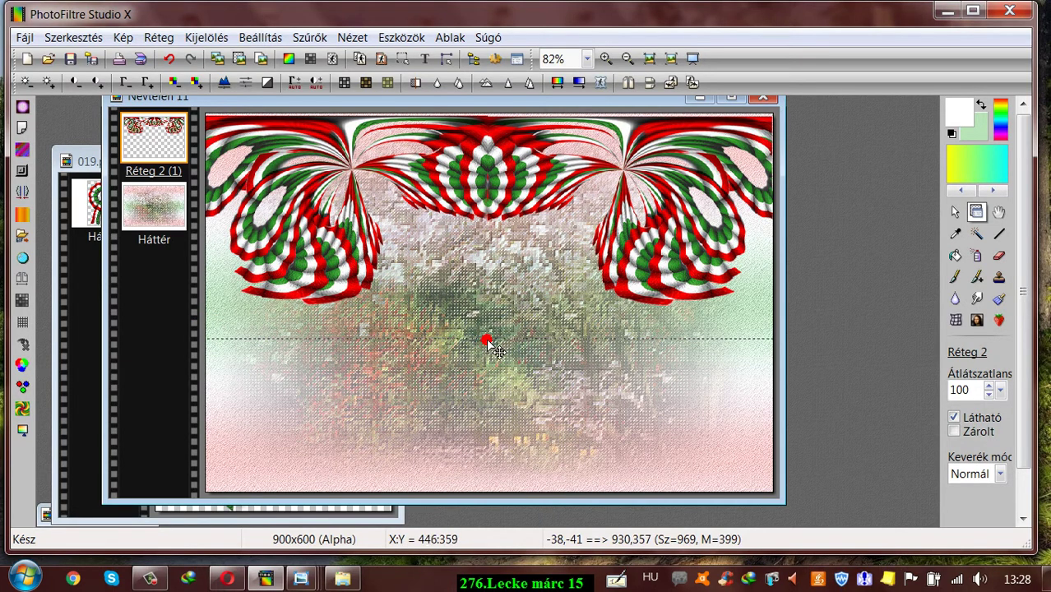
drag(491, 346, 491, 349)
right_click(500, 175)
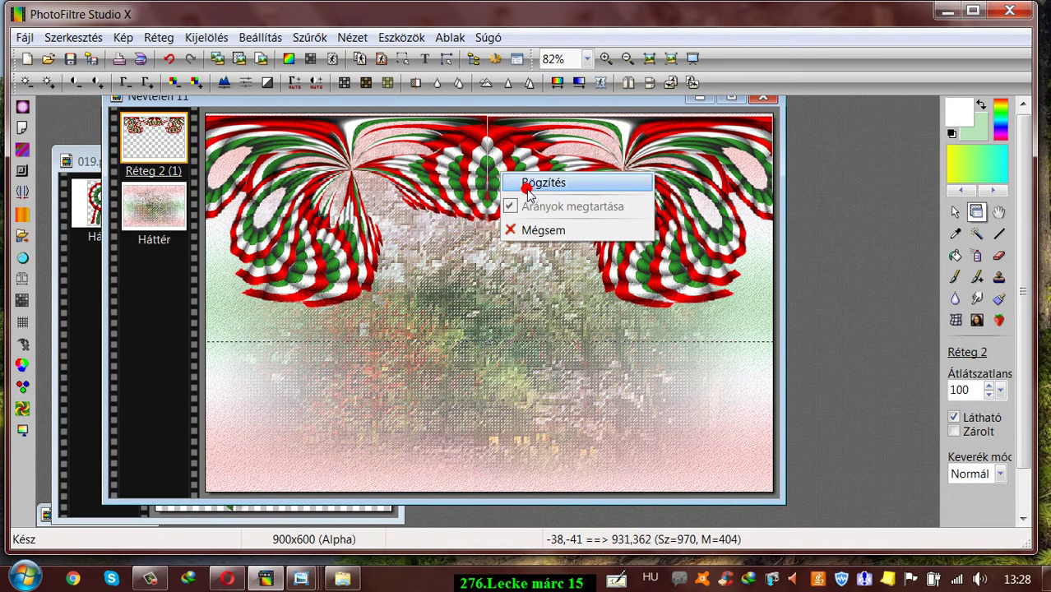
click(529, 184)
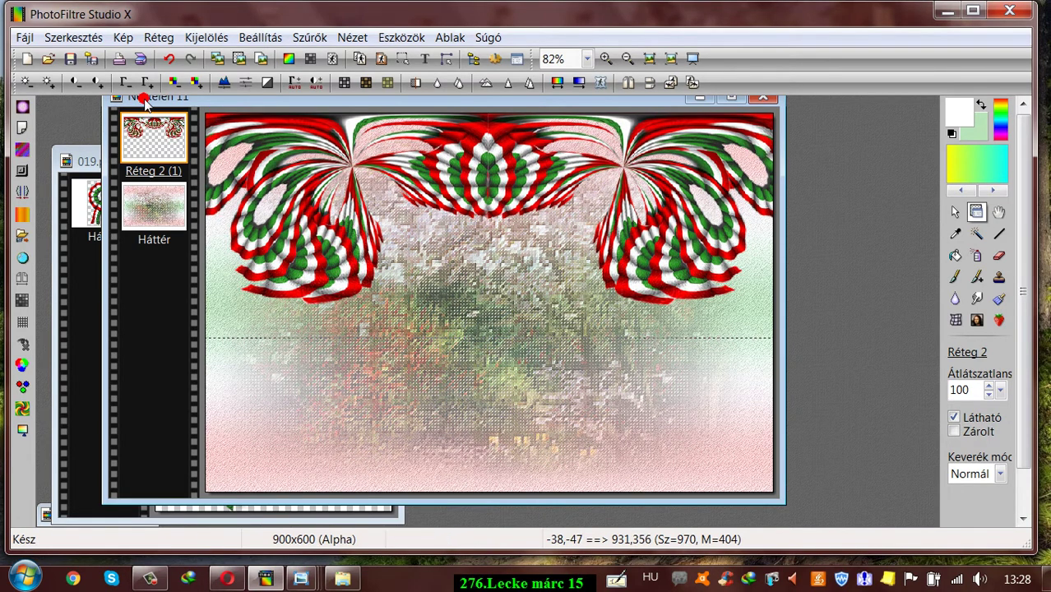
Enable a black drop shadow on the ornament layer with X and Y offsets of 3.
click(157, 38)
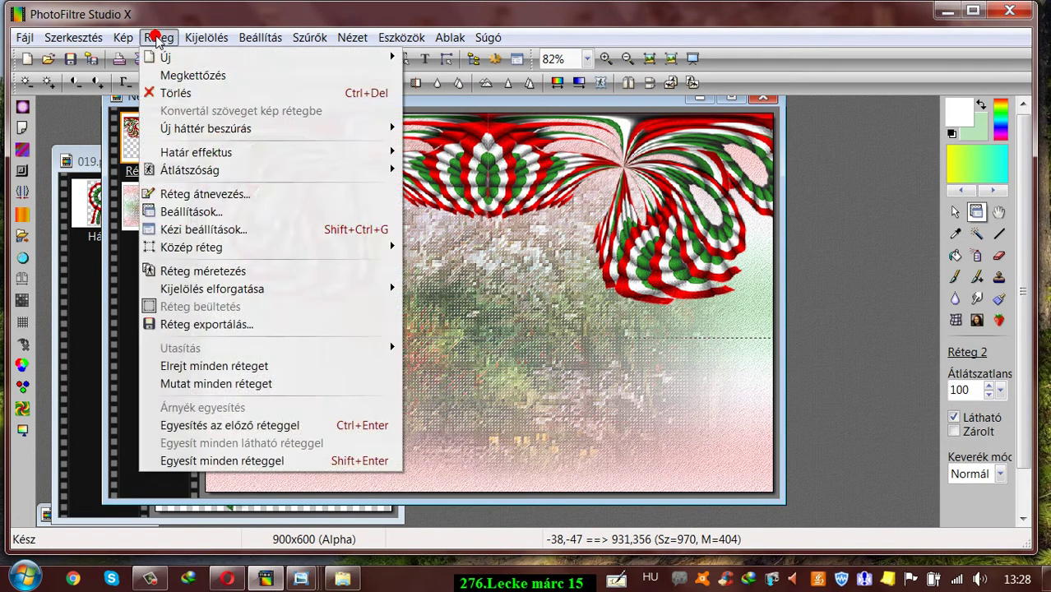
click(180, 211)
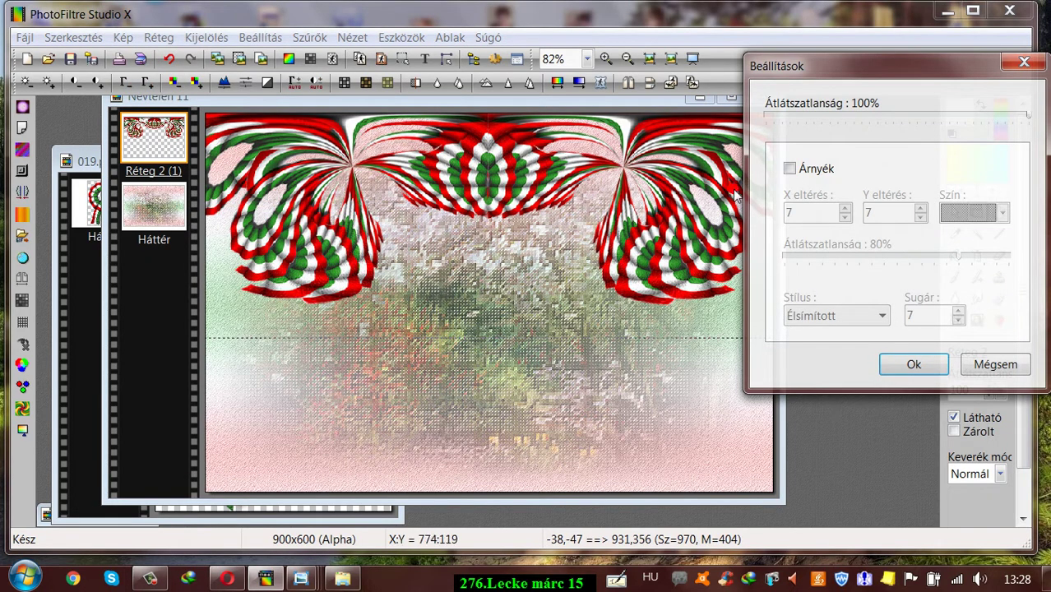
click(789, 168)
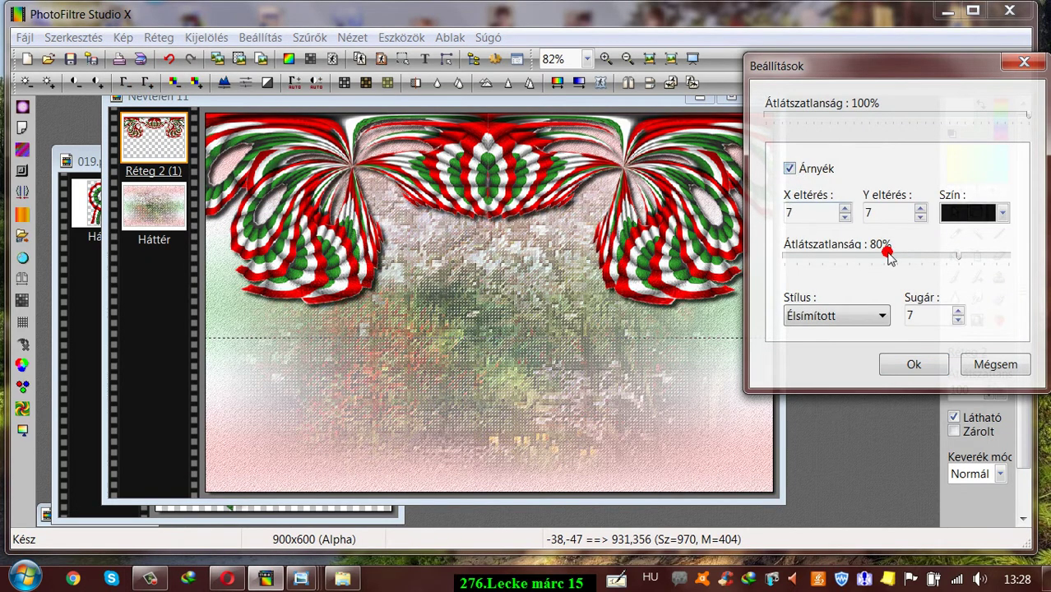
click(845, 217)
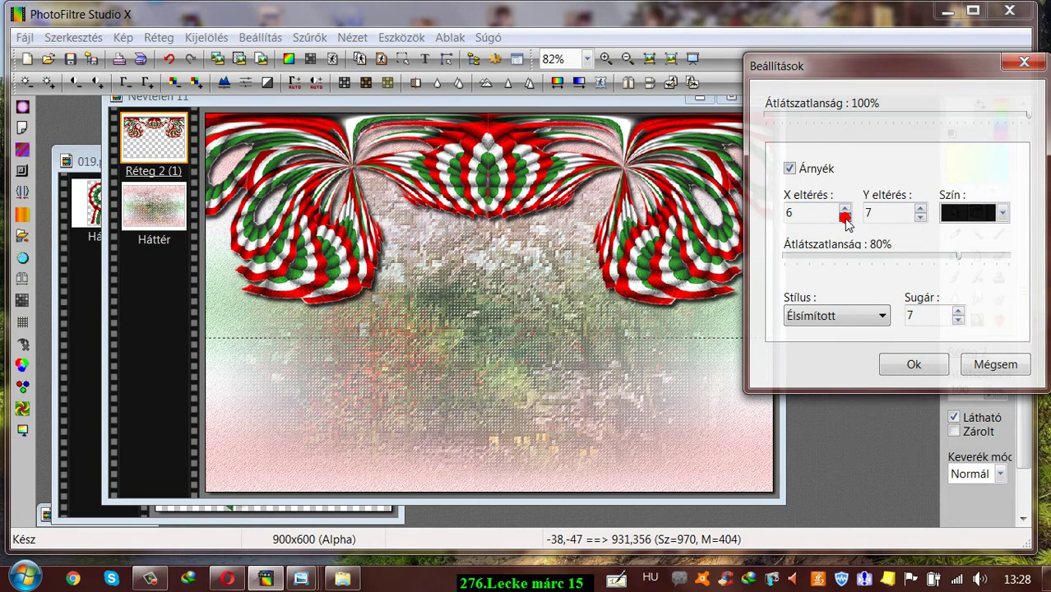
click(845, 217)
click(845, 217)
click(845, 218)
click(921, 218)
click(921, 217)
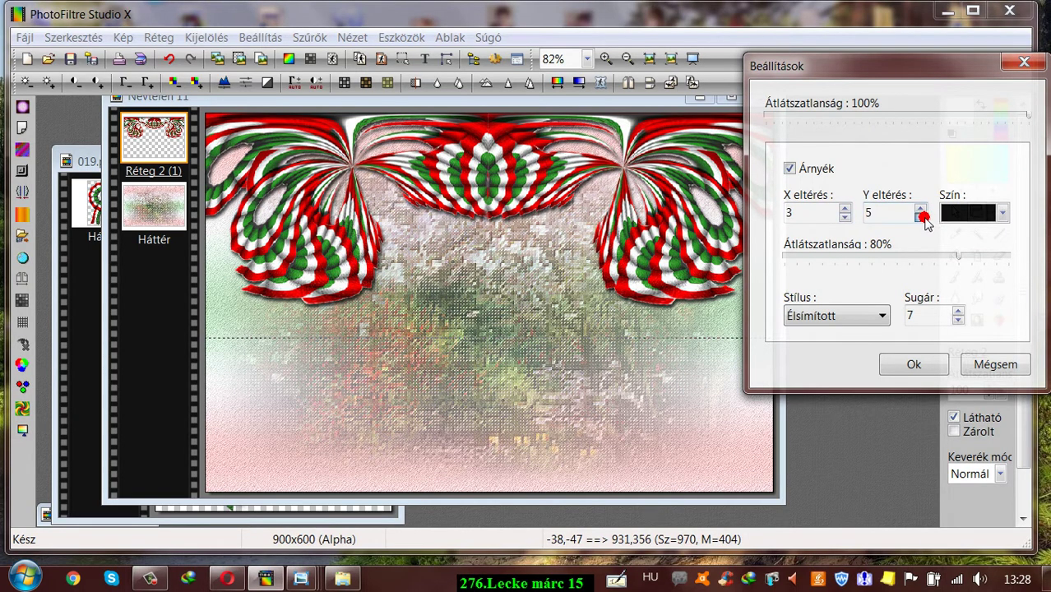
click(921, 217)
click(922, 217)
click(921, 217)
click(922, 209)
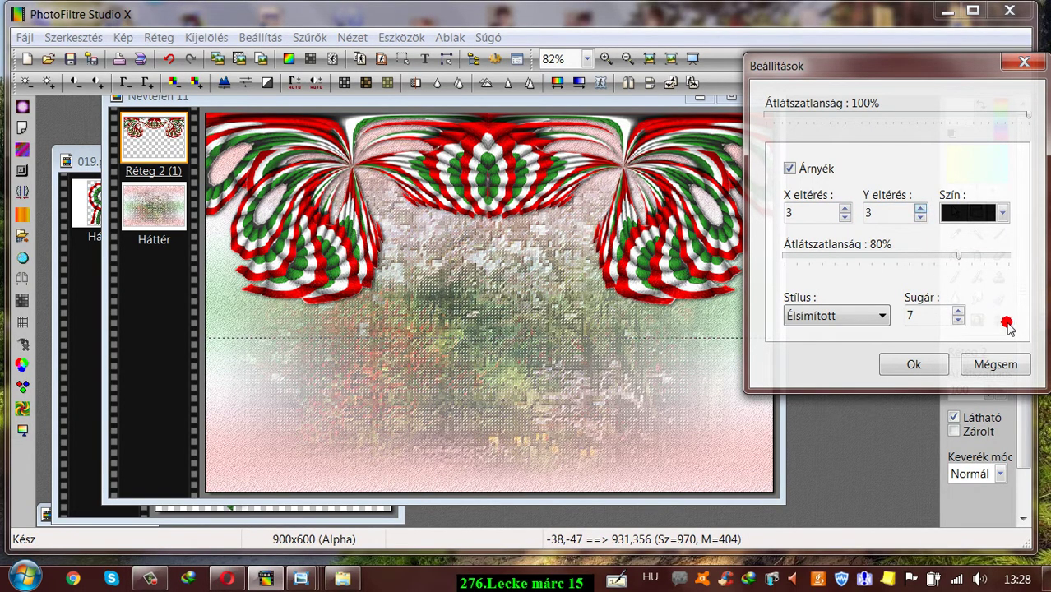
Set the shadow's opacity to 100% and radius to 3, and merge the shadow into the ornament layer.
drag(956, 262, 1020, 259)
click(959, 320)
click(960, 320)
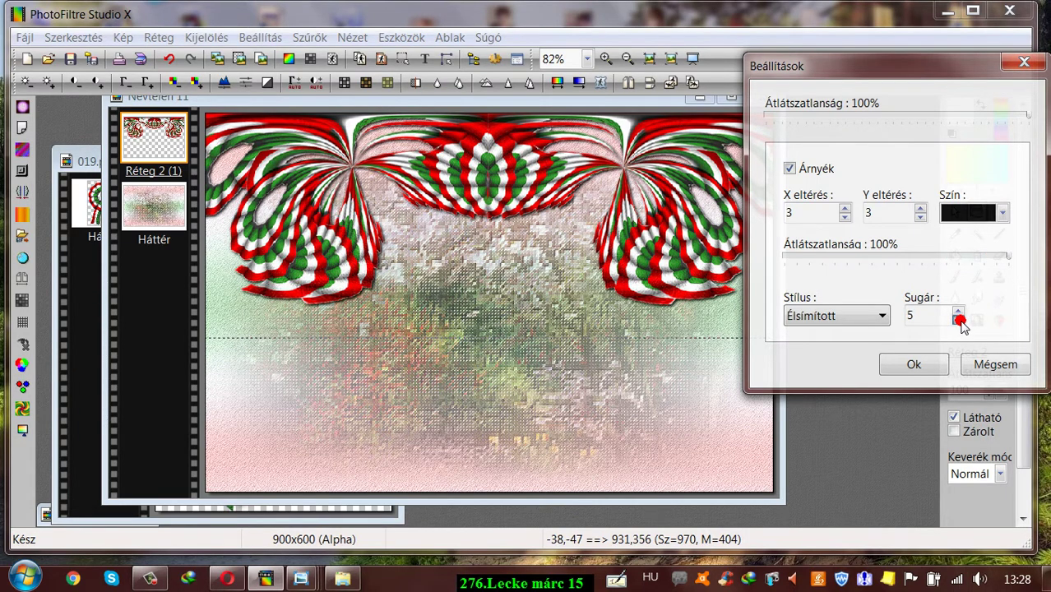
click(959, 320)
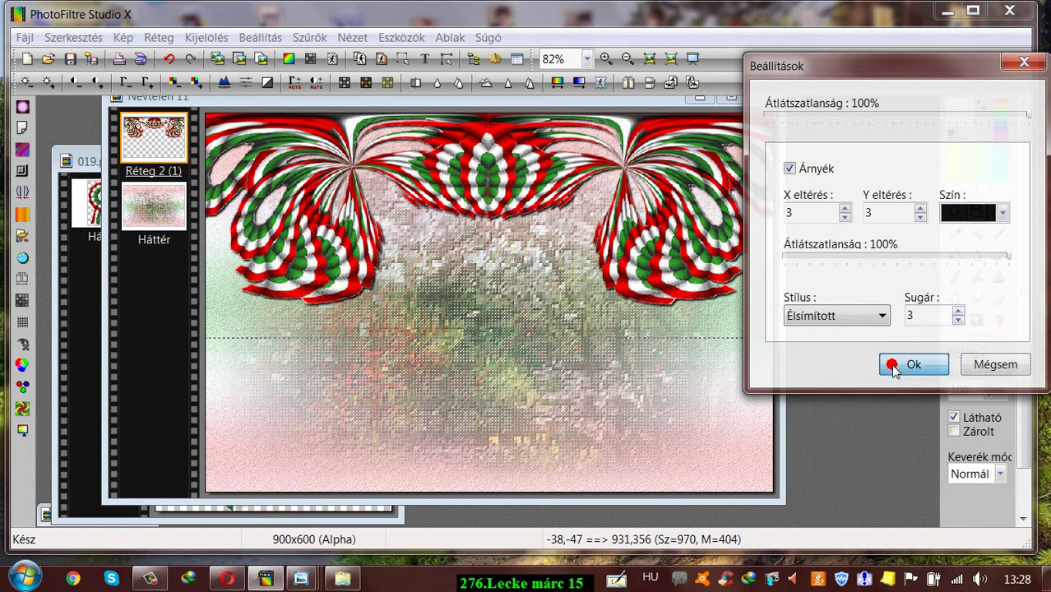
click(894, 366)
click(157, 38)
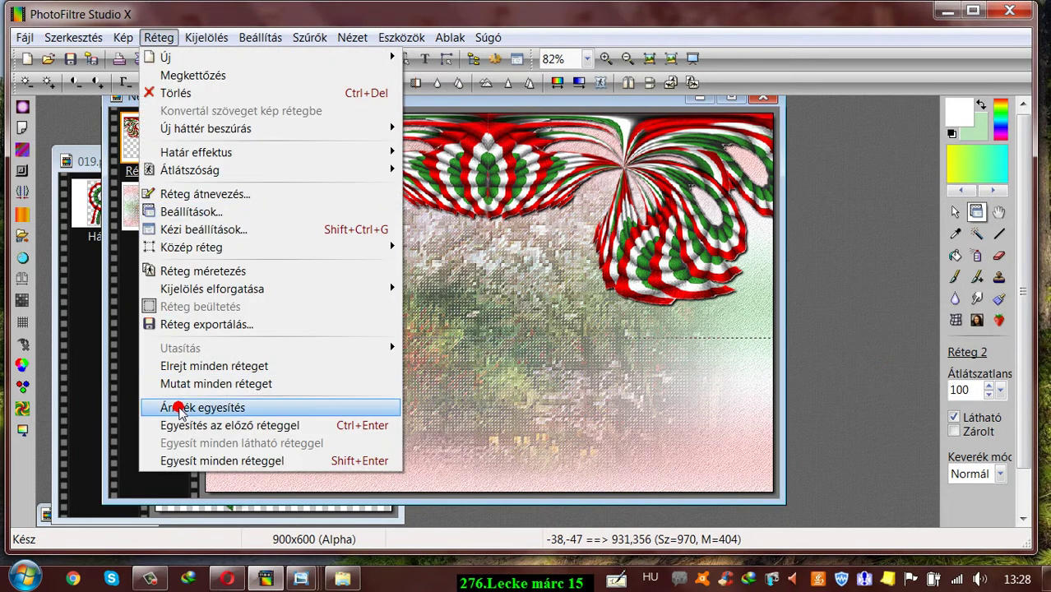
click(178, 407)
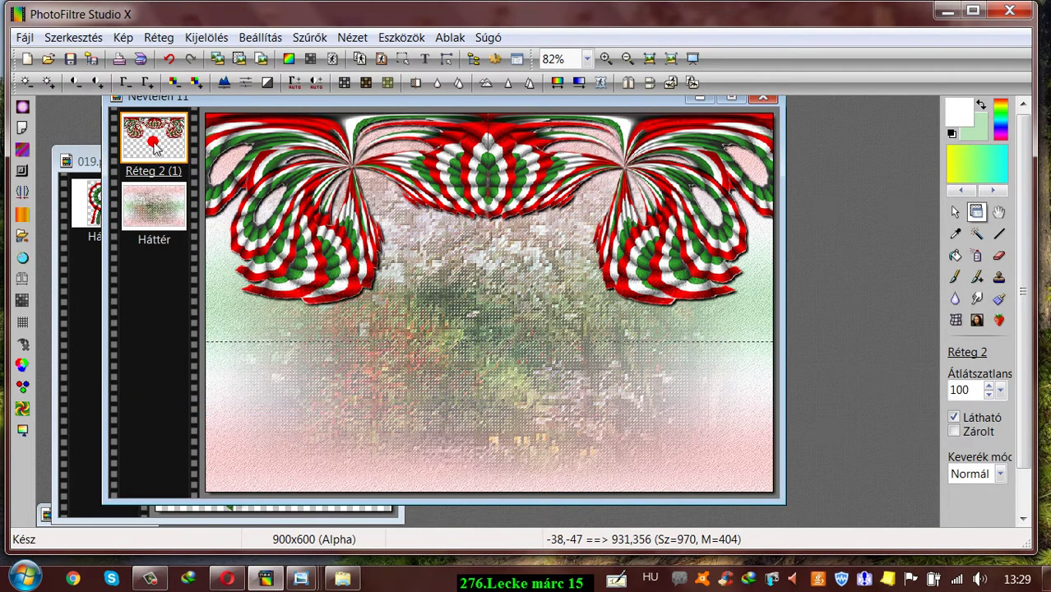
Duplicate the shadowed ornament layer and flip the copy vertically.
click(157, 38)
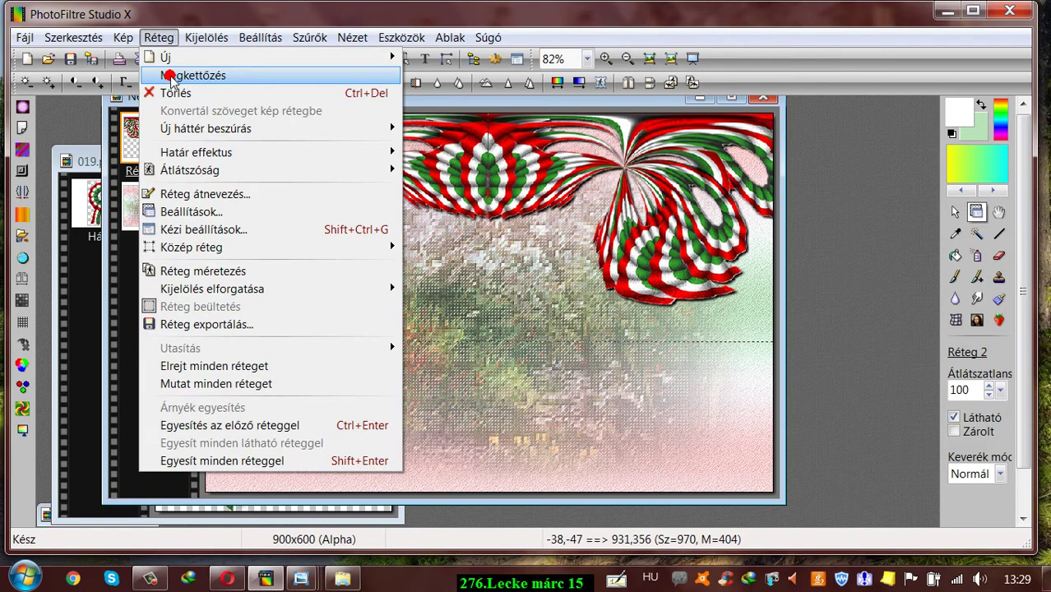
click(171, 76)
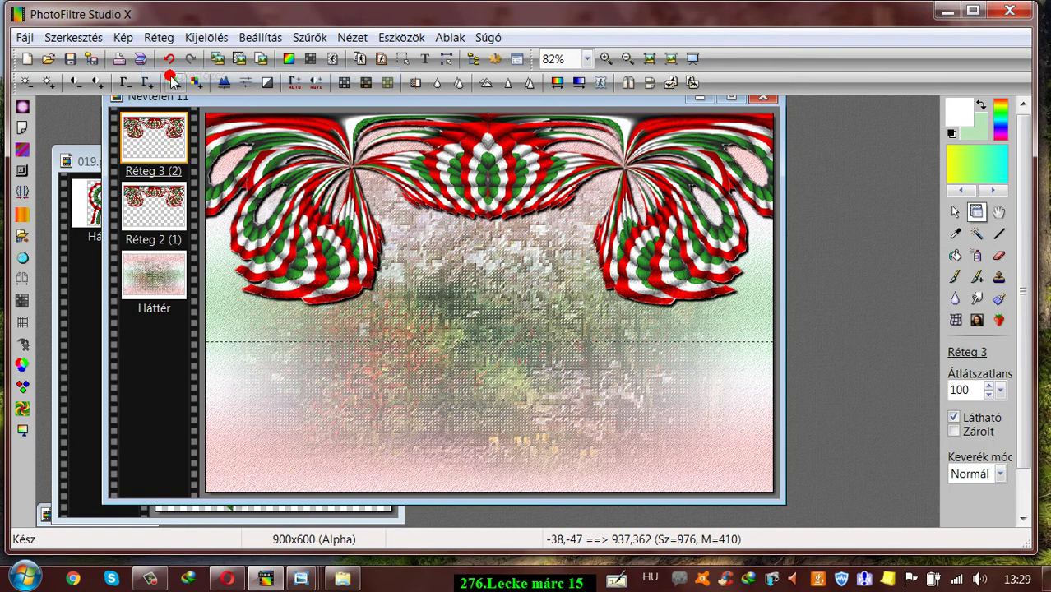
click(649, 83)
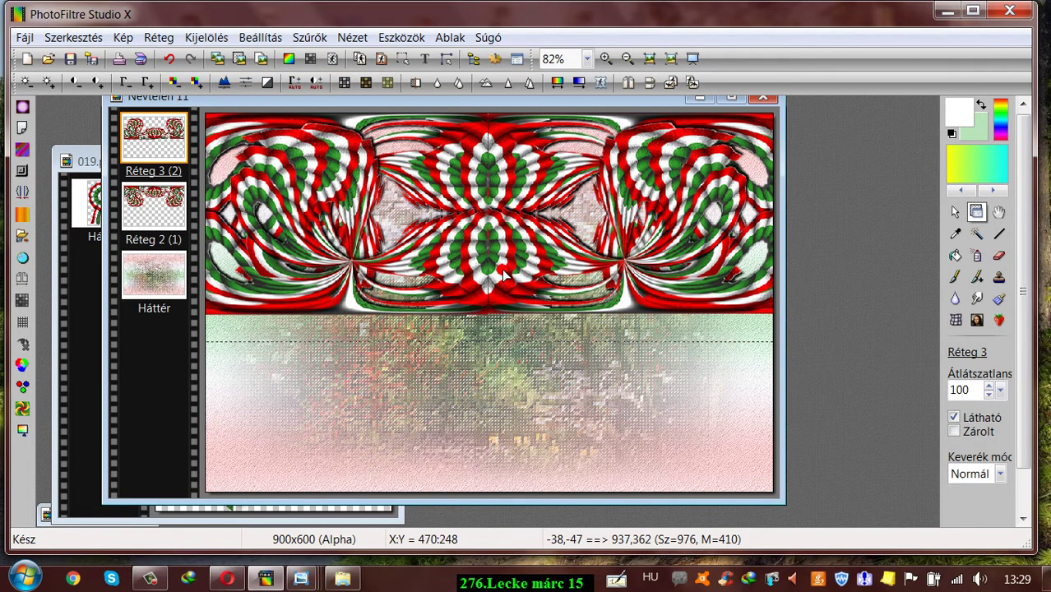
Move the flipped ornament down to the image's lower edge and merge it into the original ornament layer.
drag(505, 281, 504, 458)
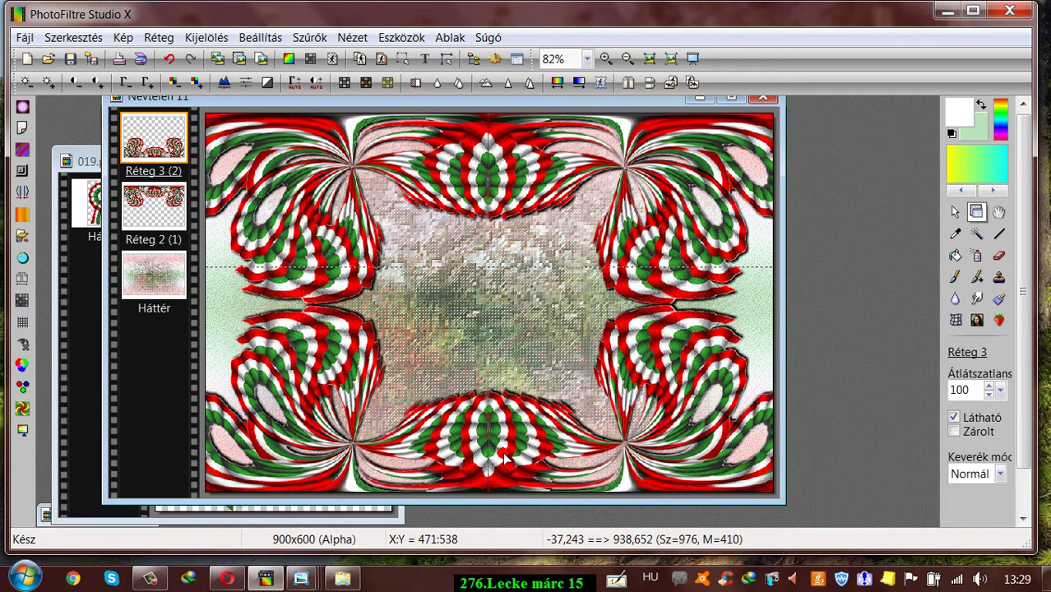
right_click(165, 170)
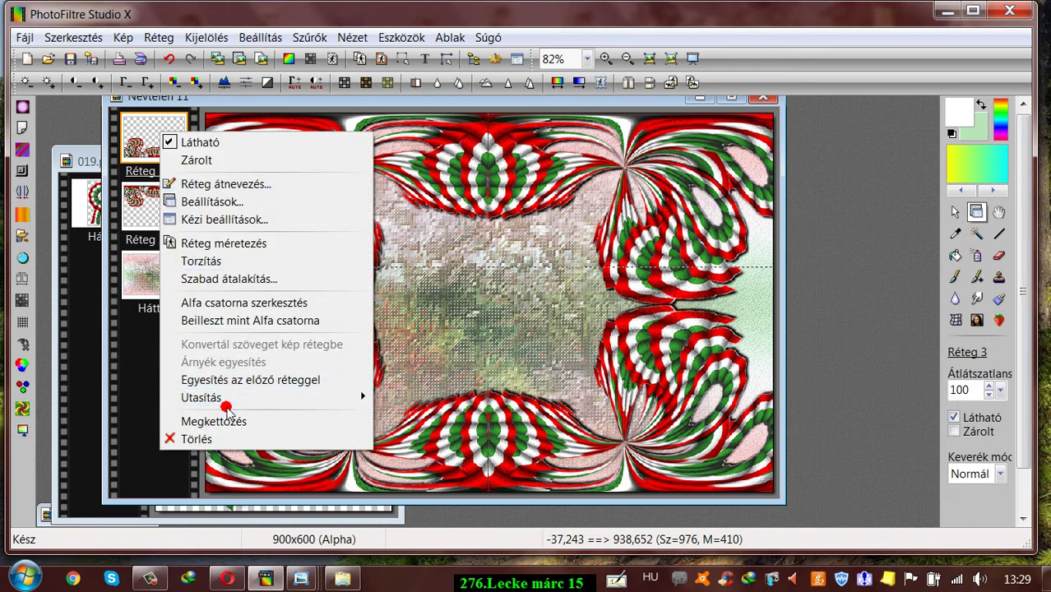
click(218, 380)
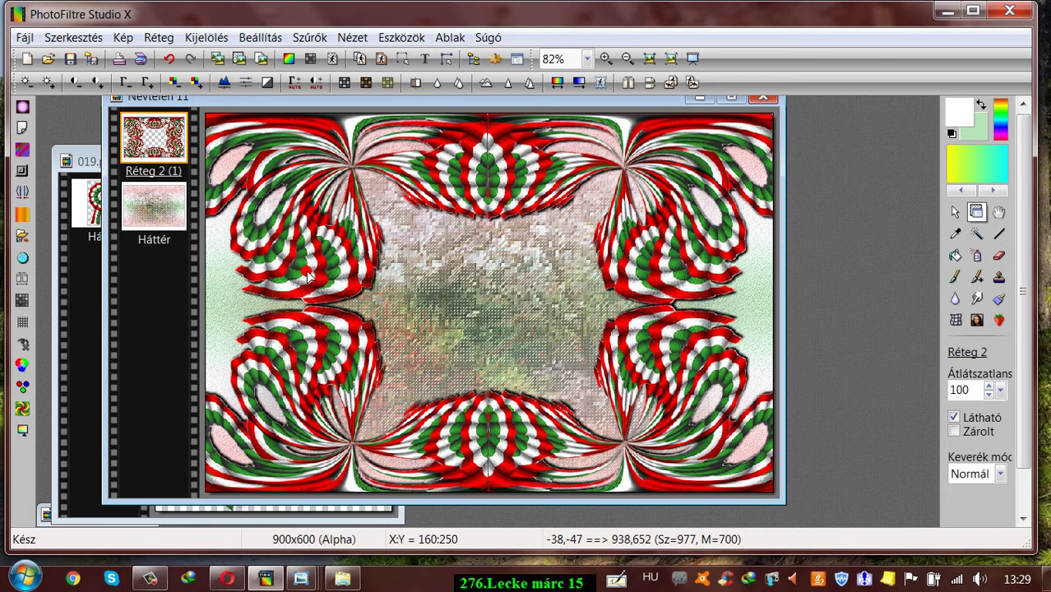
Shift the merged frame layer away from the image's left edge and bring it back over the canvas.
drag(309, 274, 374, 265)
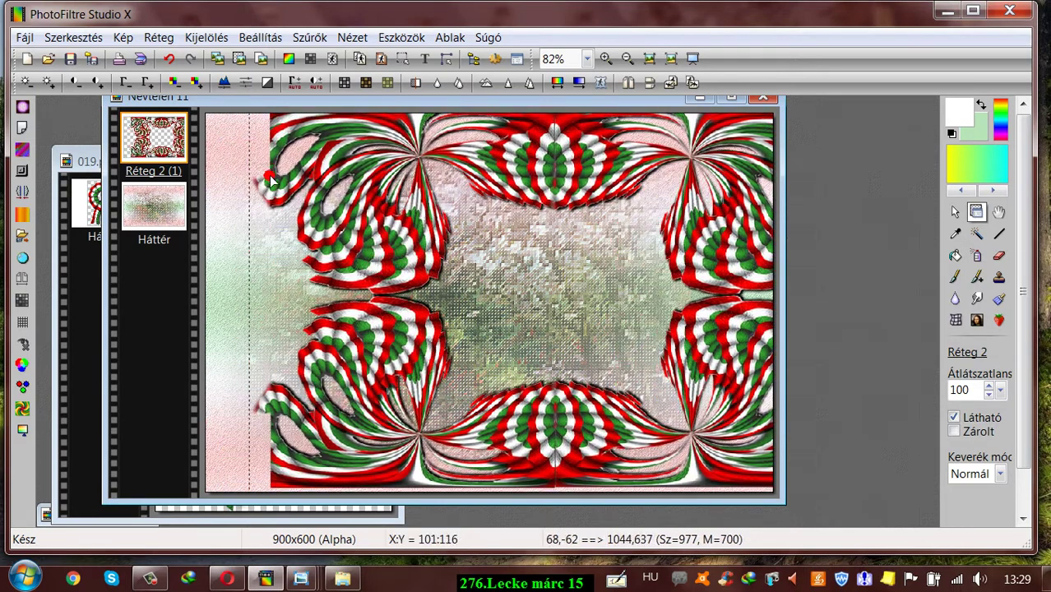
drag(360, 220, 308, 231)
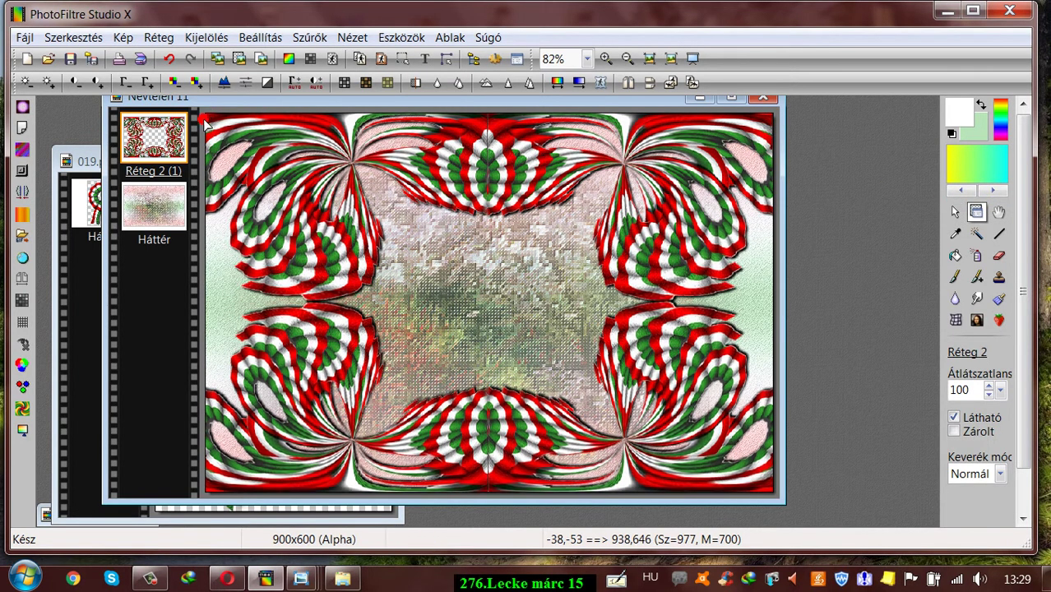
mouse_move(206, 118)
mouse_down()
mouse_move(203, 184)
mouse_move(209, 123)
mouse_up()
Select the full 900 x 600 canvas area with a rectangular selection and copy that part of the frame layer.
click(955, 212)
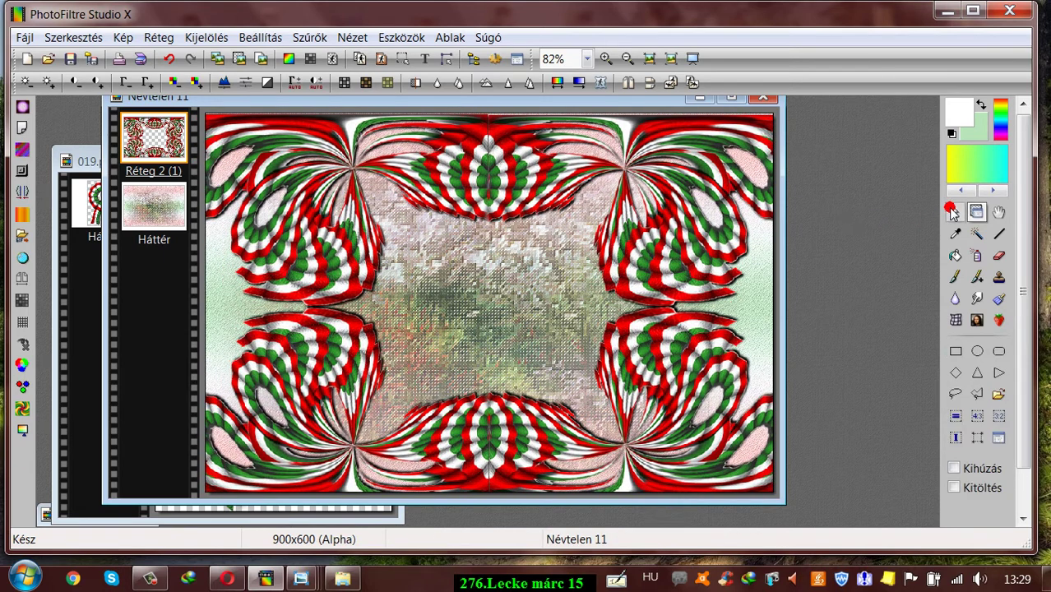
click(957, 344)
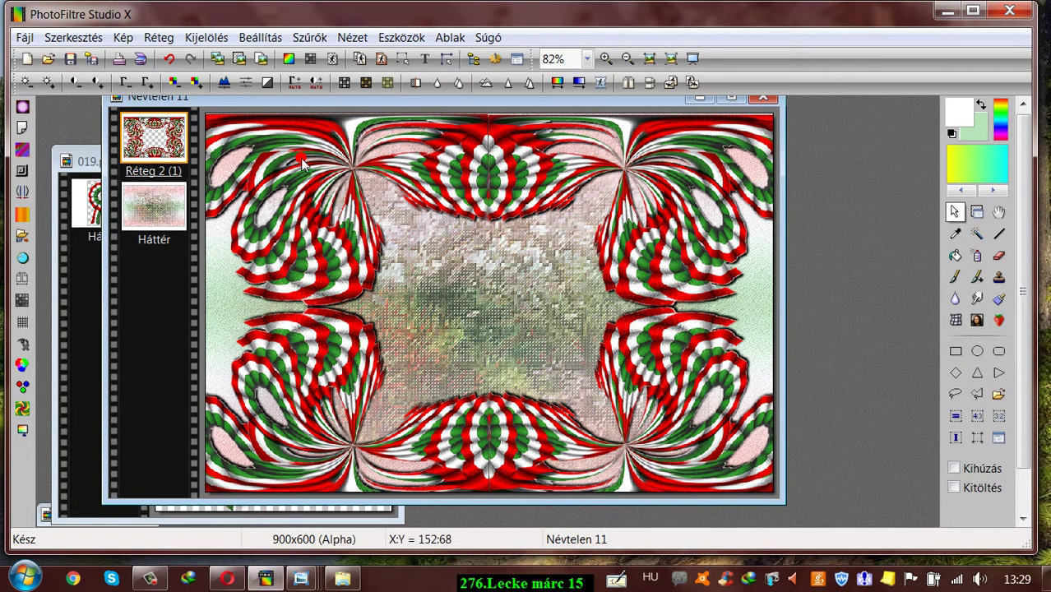
click(205, 116)
drag(206, 178, 777, 501)
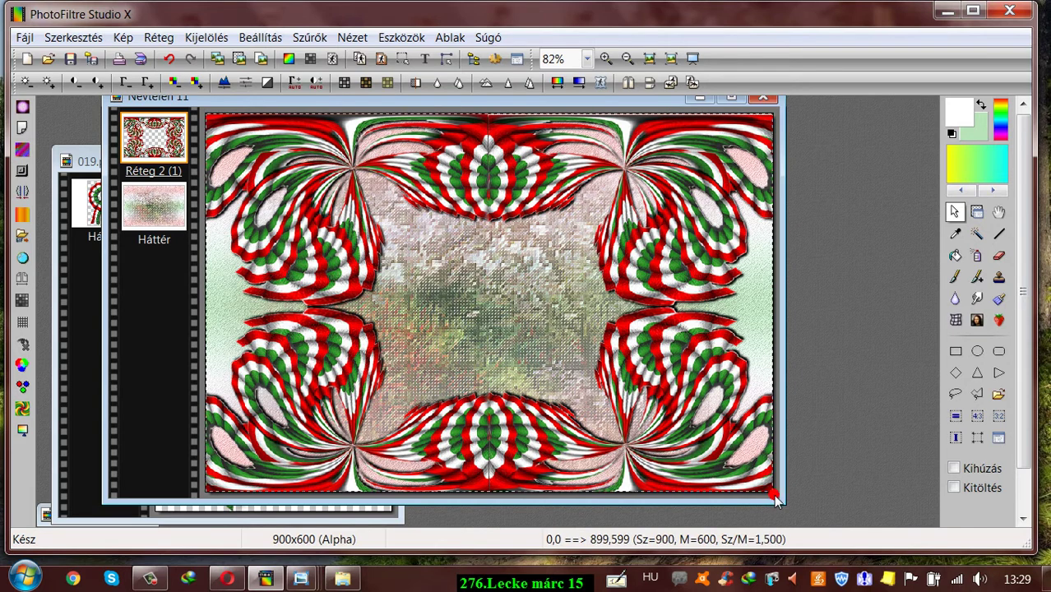
right_click(516, 138)
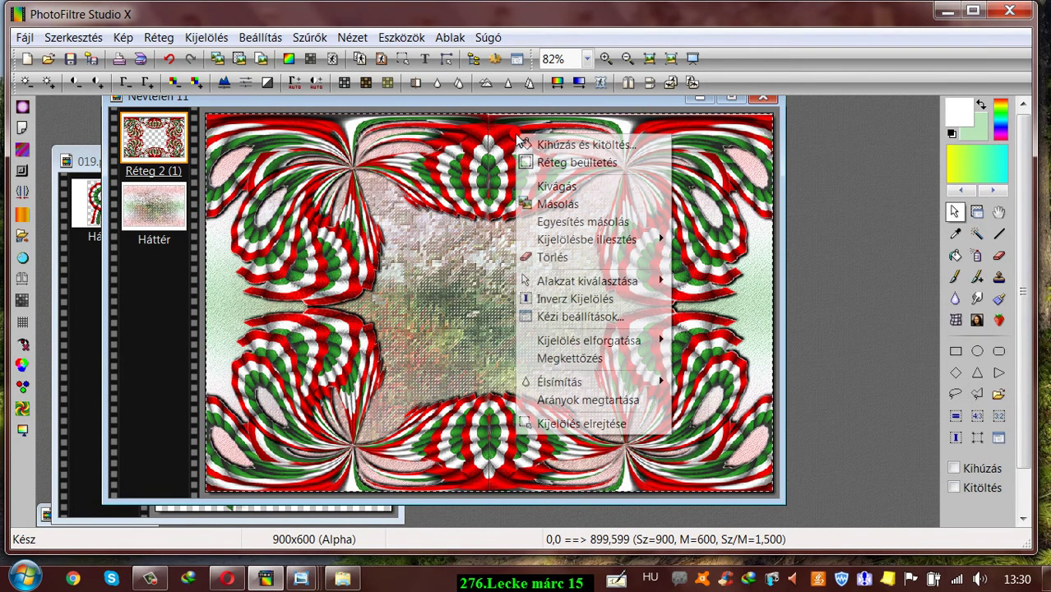
click(545, 205)
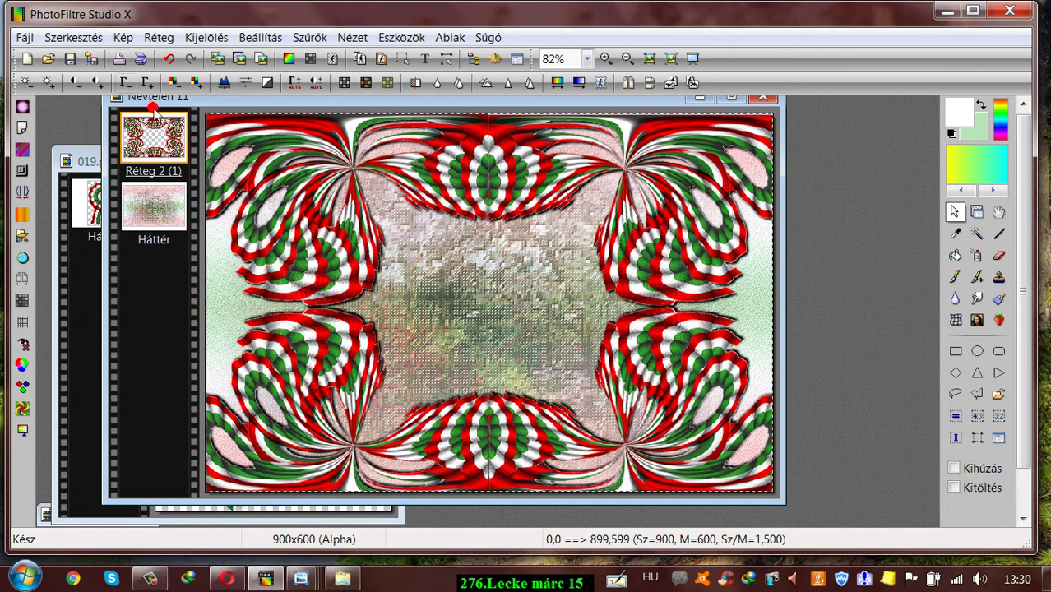
Delete the oversized frame layer and paste the cropped copy in its place.
right_click(128, 131)
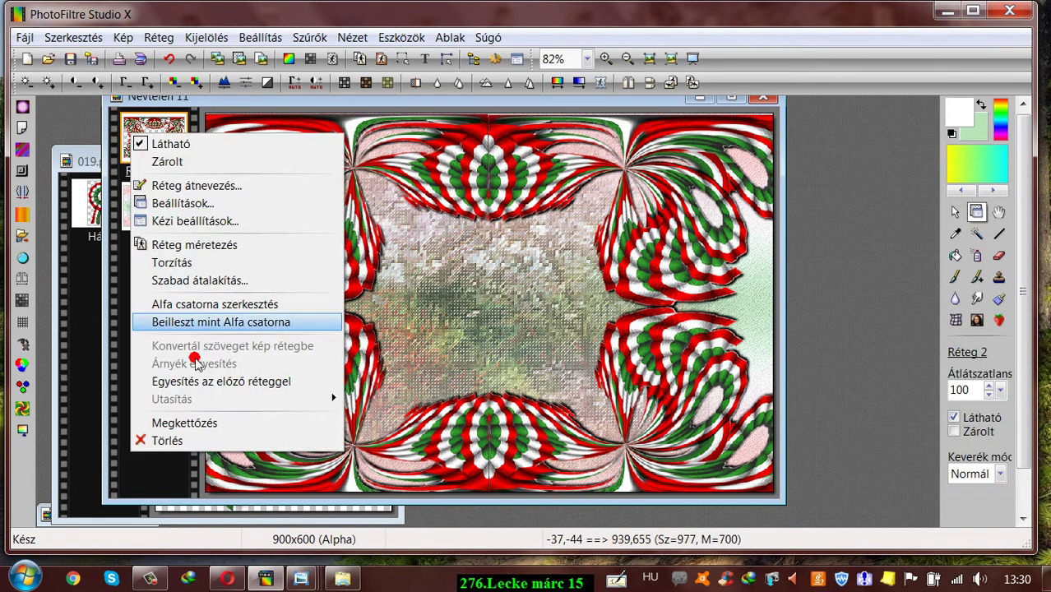
click(190, 440)
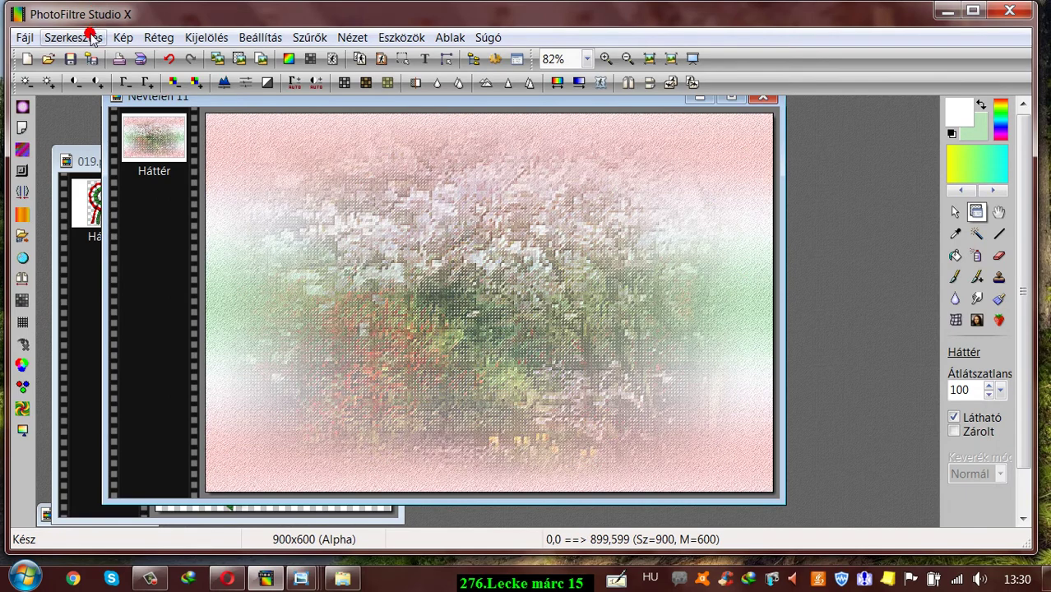
click(84, 37)
click(99, 212)
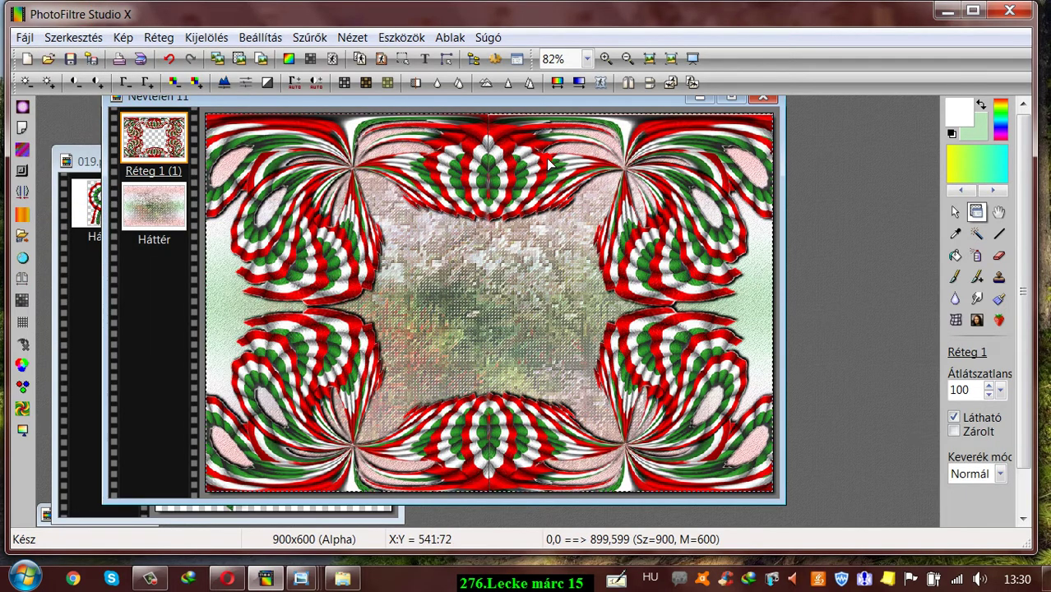
Nudge the pasted frame layer into alignment and scale it to 101% with a free transform.
drag(548, 162, 548, 160)
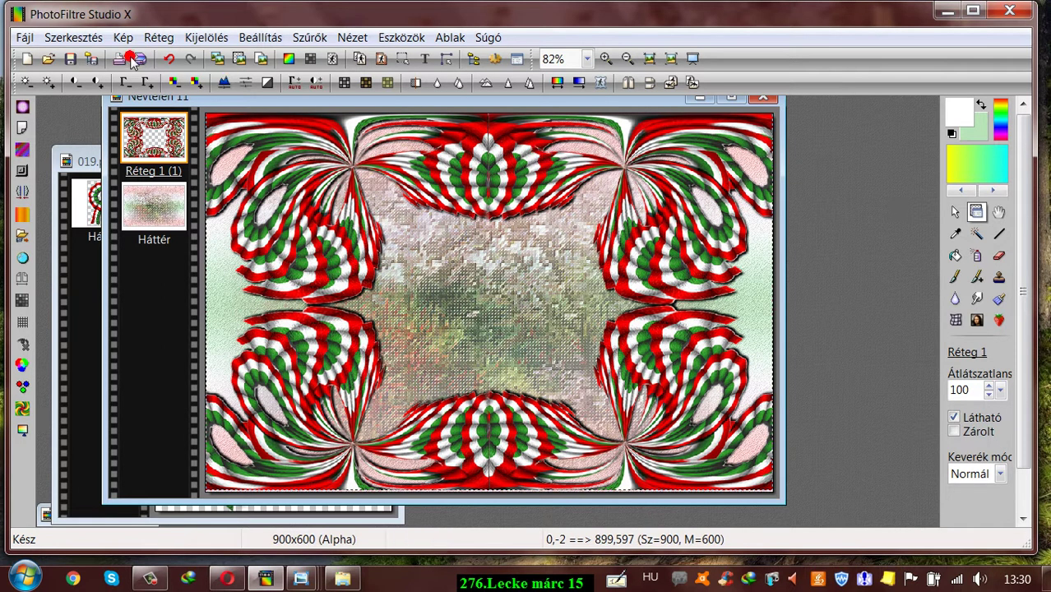
right_click(146, 125)
click(489, 180)
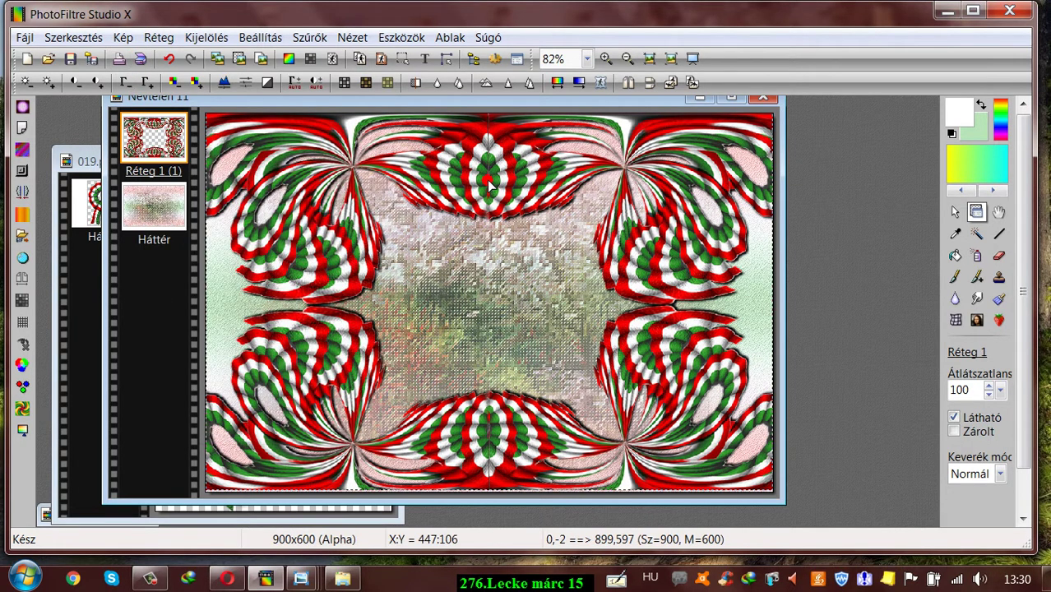
drag(489, 181, 490, 181)
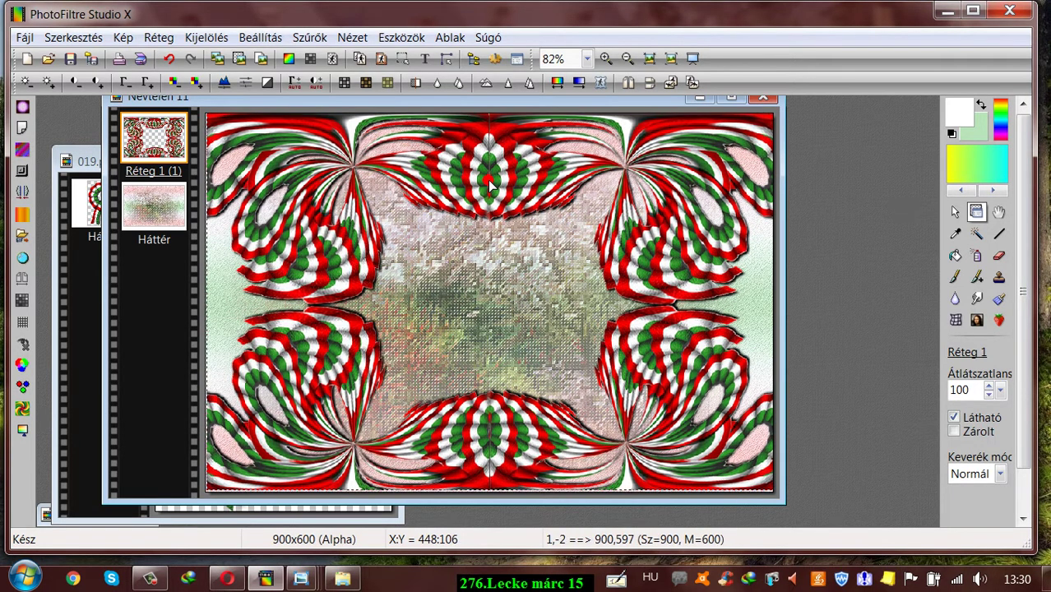
right_click(149, 129)
click(199, 280)
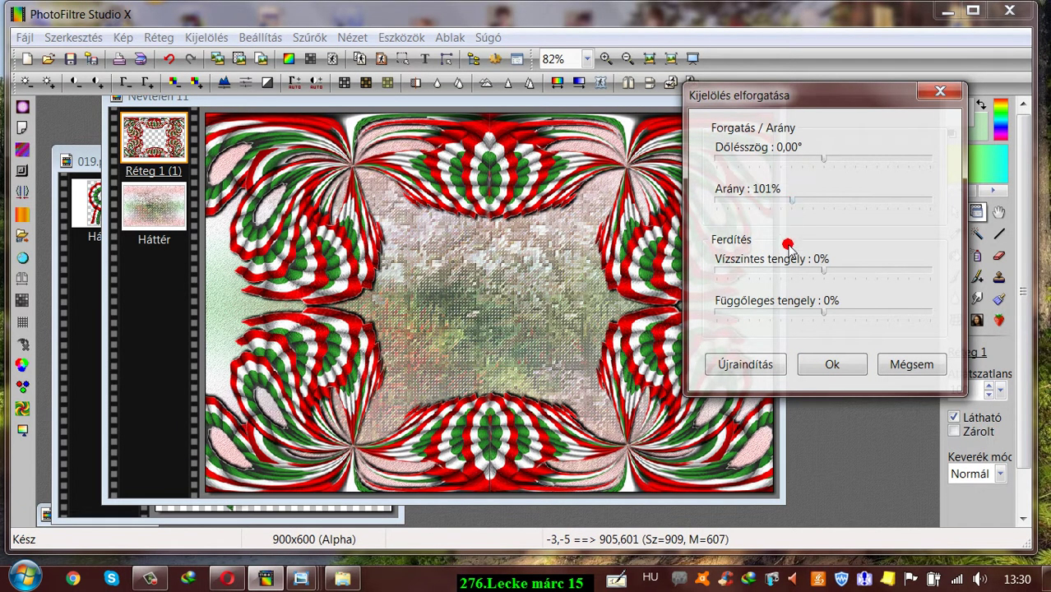
click(831, 365)
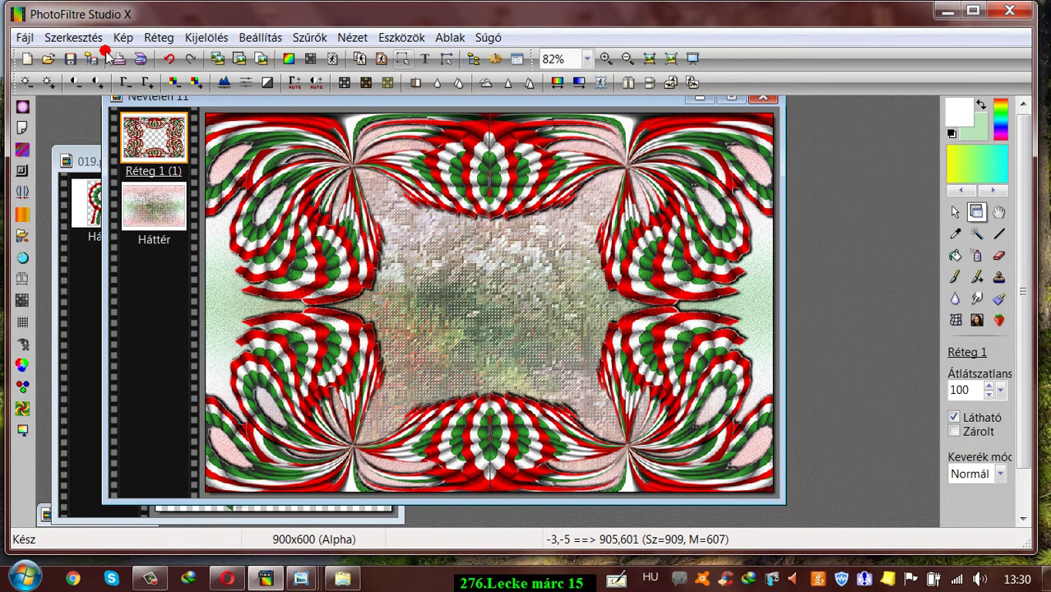
Minimize the 019.png image window and reposition the main image's window in the workspace.
drag(361, 96, 364, 100)
click(88, 162)
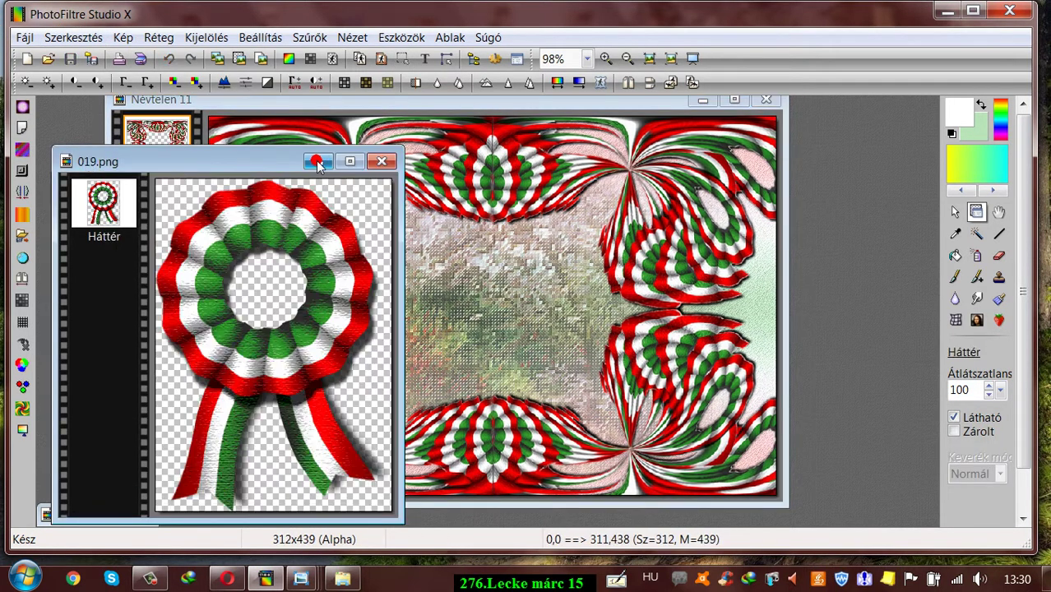
click(316, 162)
mouse_move(348, 107)
mouse_down()
mouse_move(375, 104)
mouse_move(366, 106)
mouse_up()
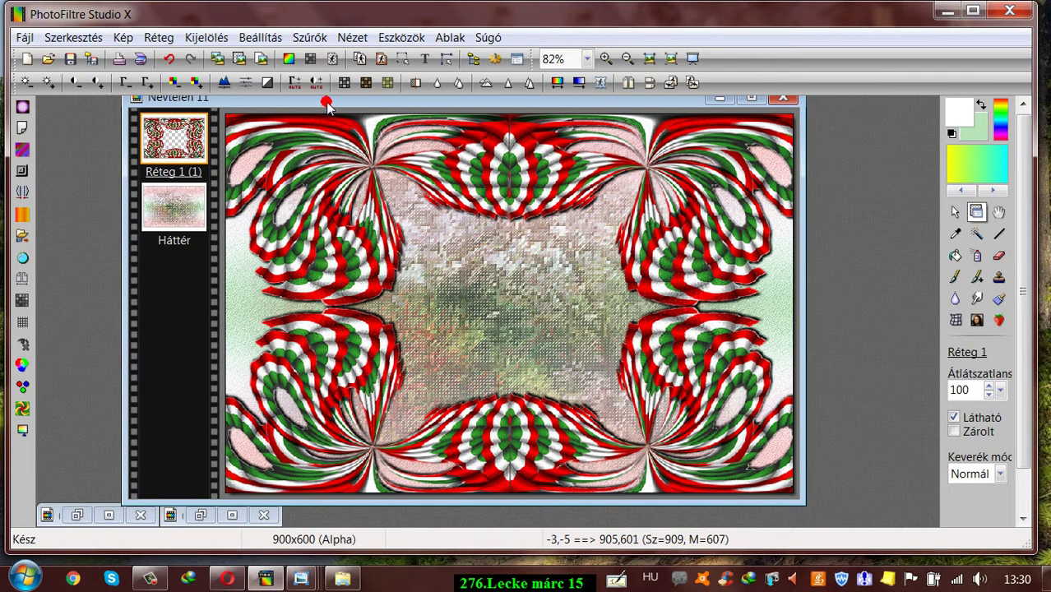
drag(245, 105, 234, 107)
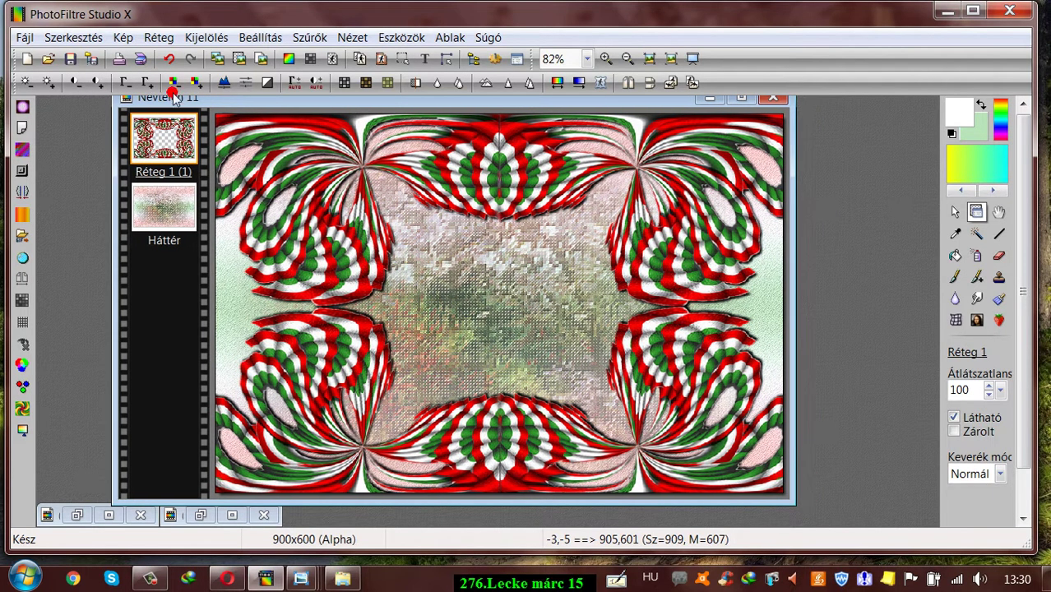
Open Névtelen 2.png from the leckés mappám folder and copy the image of the woman.
click(47, 64)
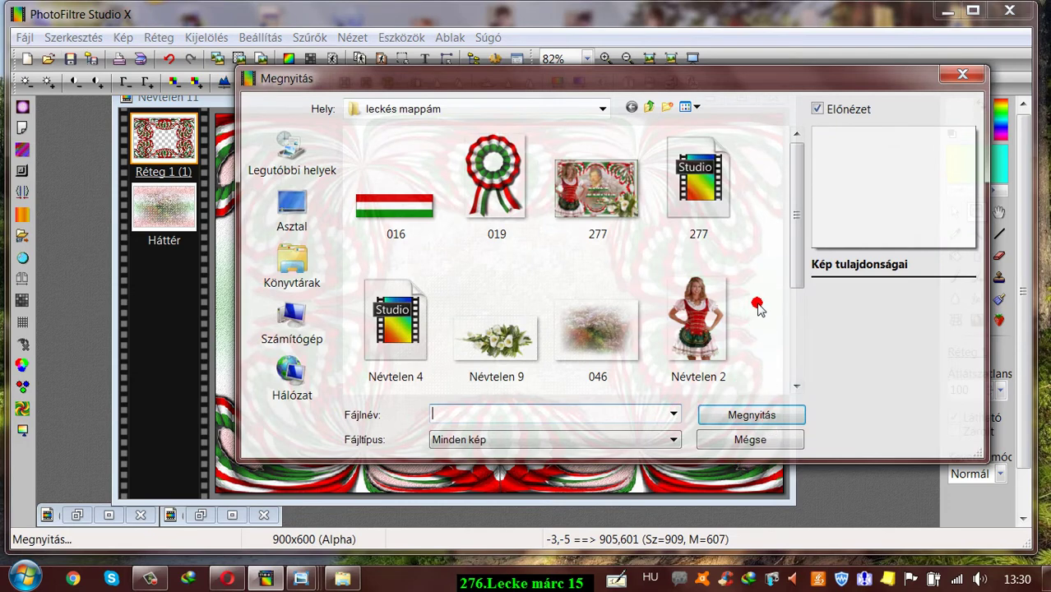
click(681, 318)
click(745, 416)
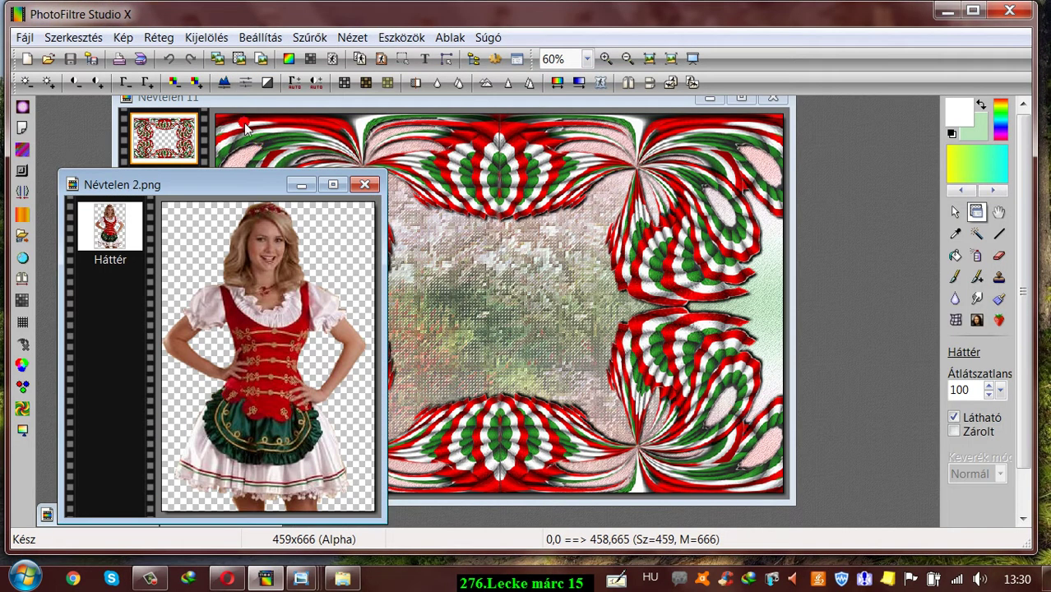
click(72, 38)
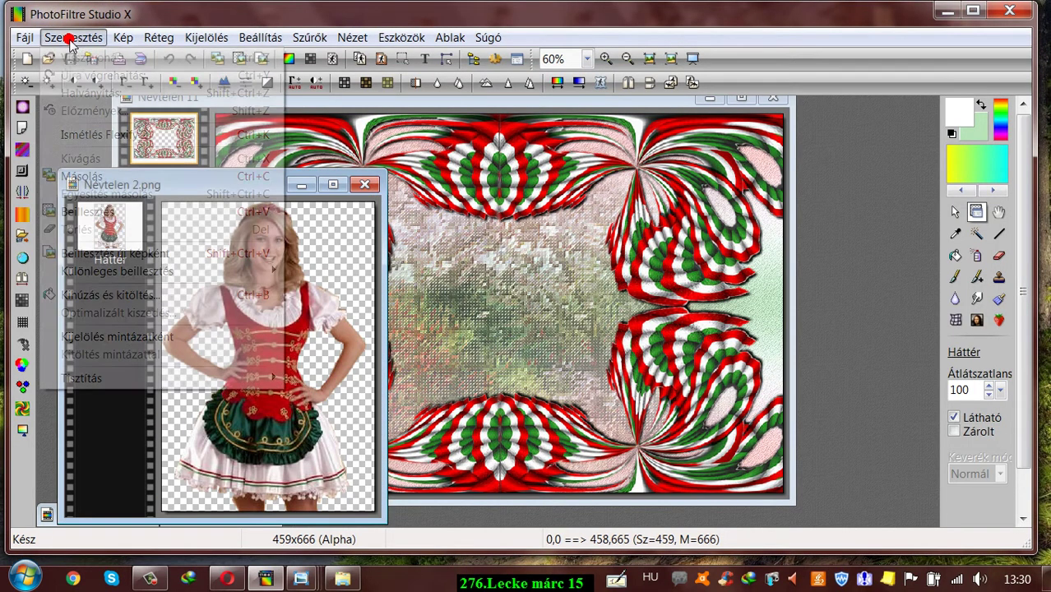
click(86, 176)
Paste the woman into the framed image as a new layer and move her to its left side.
click(237, 94)
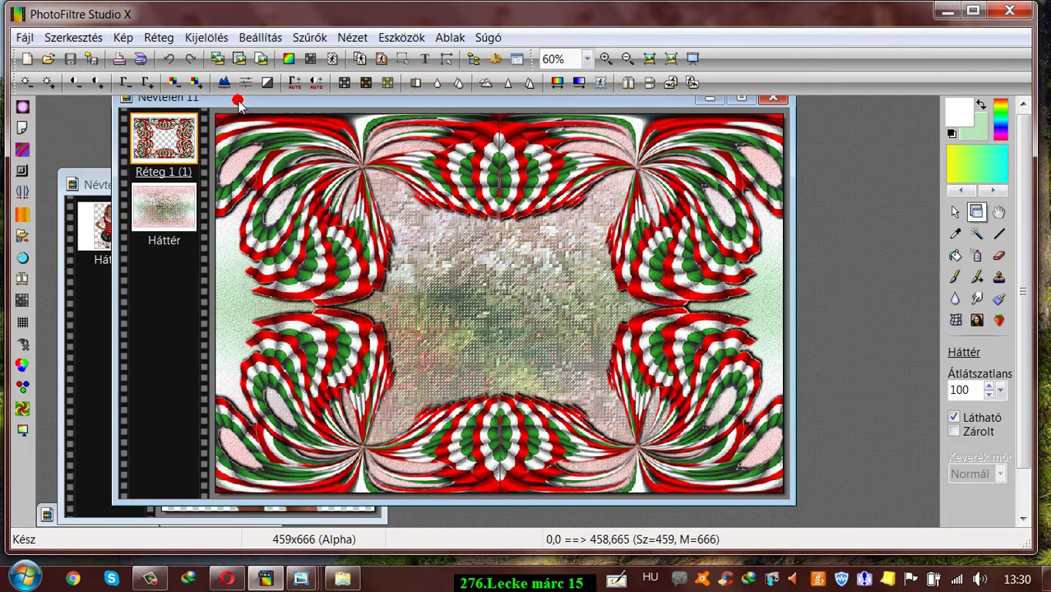
click(59, 38)
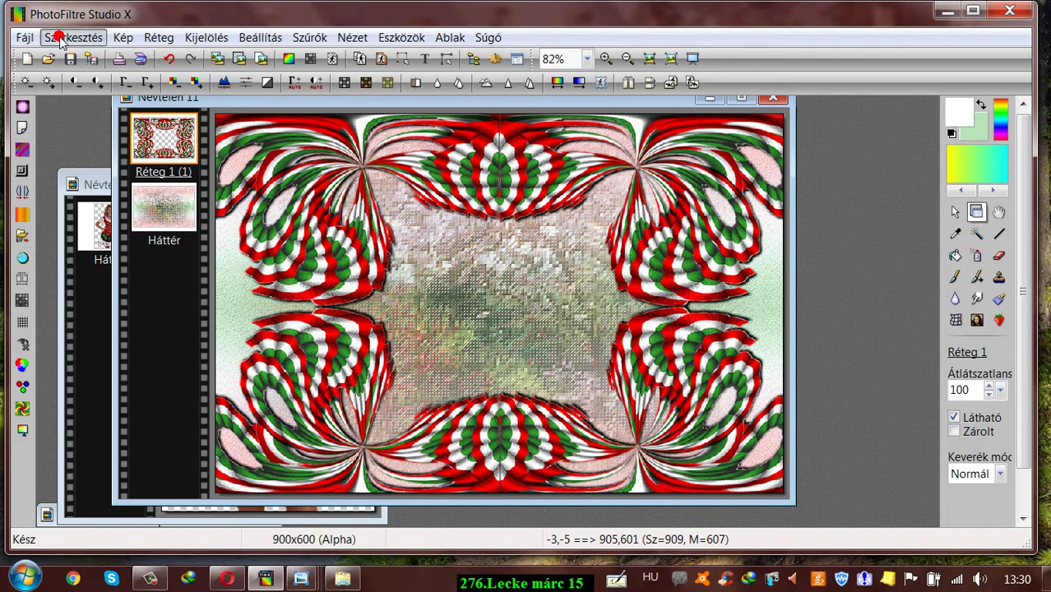
click(83, 213)
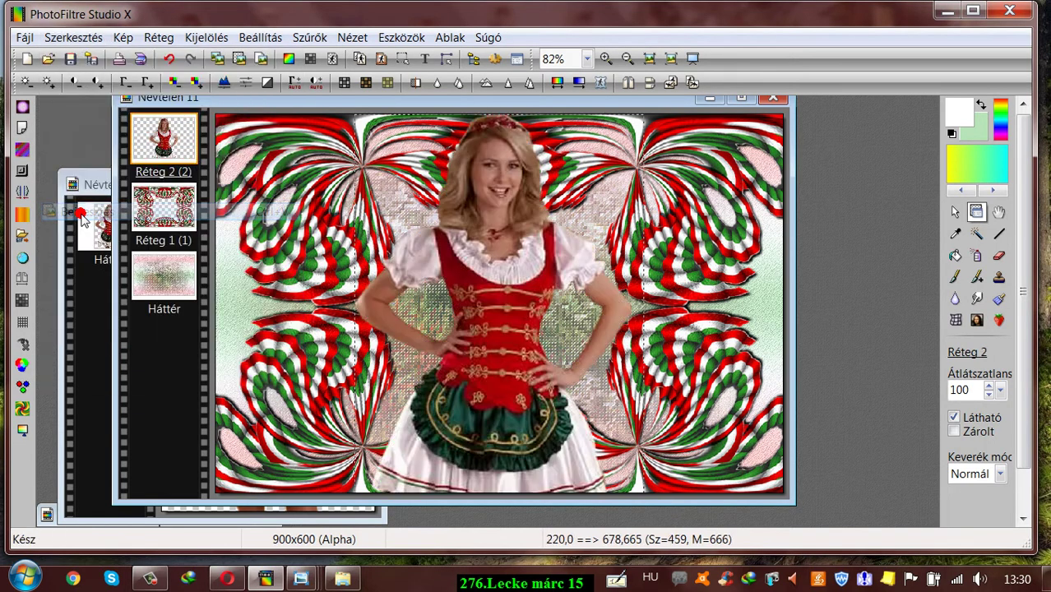
drag(444, 356, 320, 336)
Scale the woman's layer to 85% with a free transform and place it in the image's lower-left corner.
right_click(142, 132)
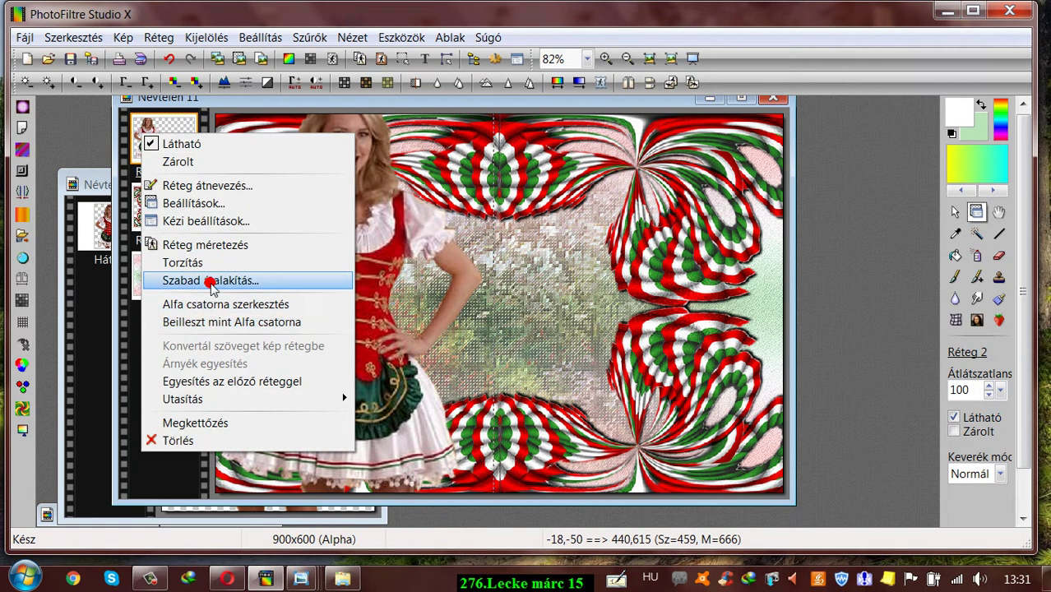
click(212, 281)
drag(791, 206, 775, 206)
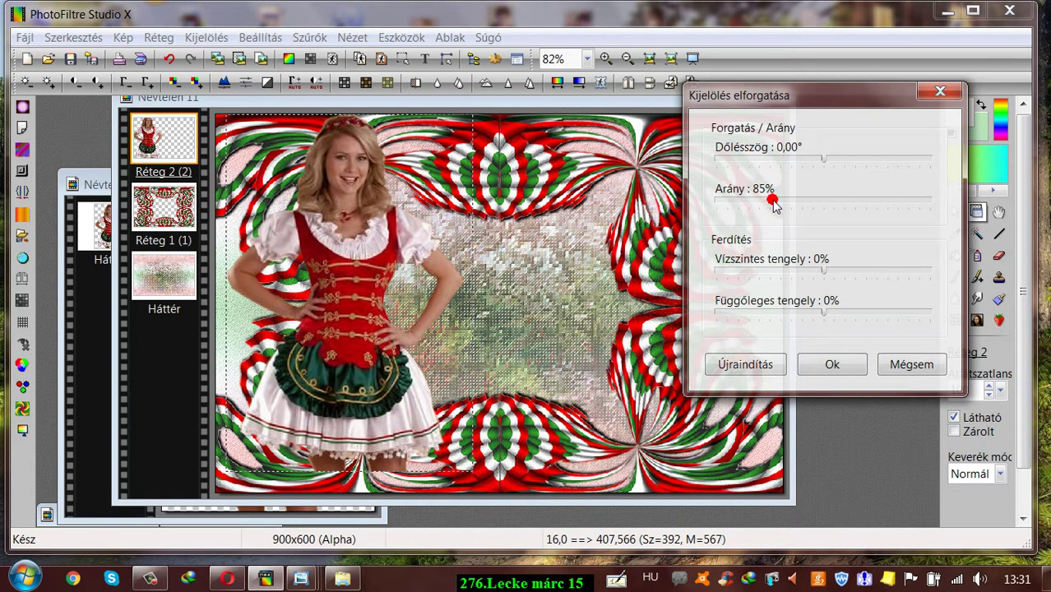
click(820, 365)
drag(350, 269, 331, 292)
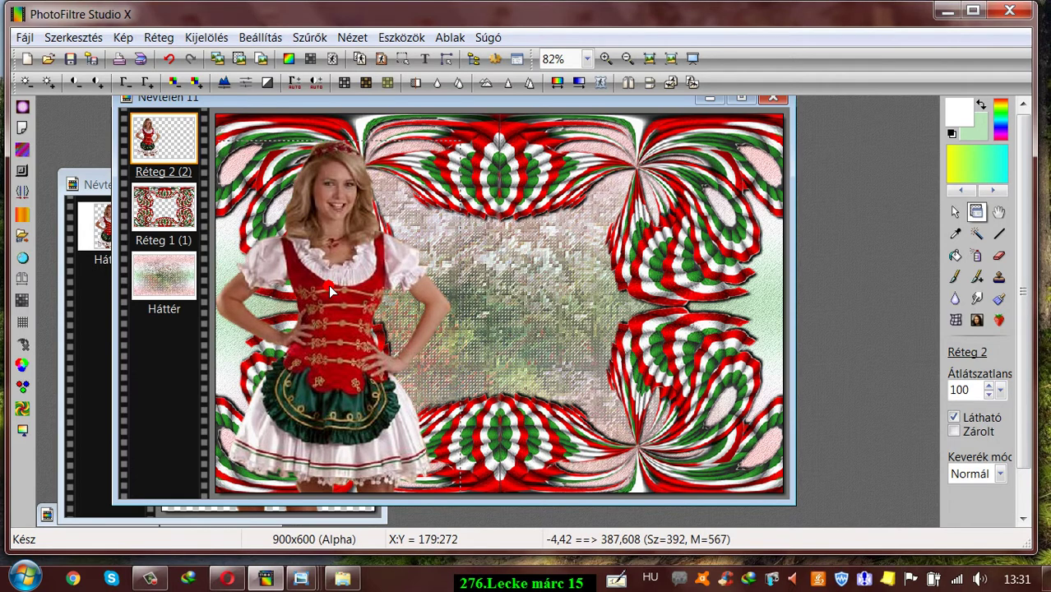
Open the white calla lily bouquet image Névtelen 9.png.
click(46, 58)
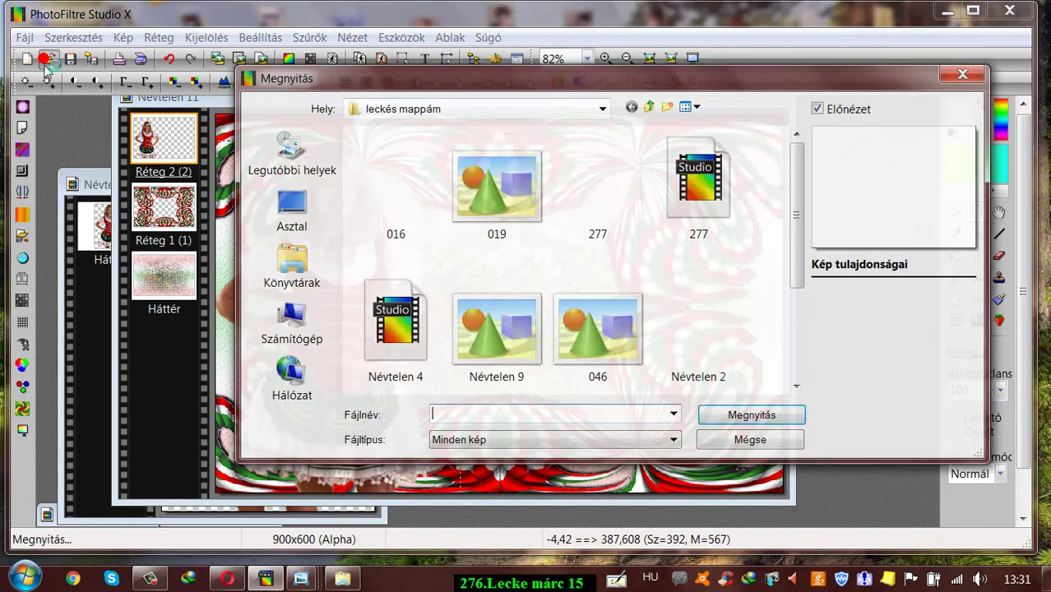
click(484, 342)
click(744, 418)
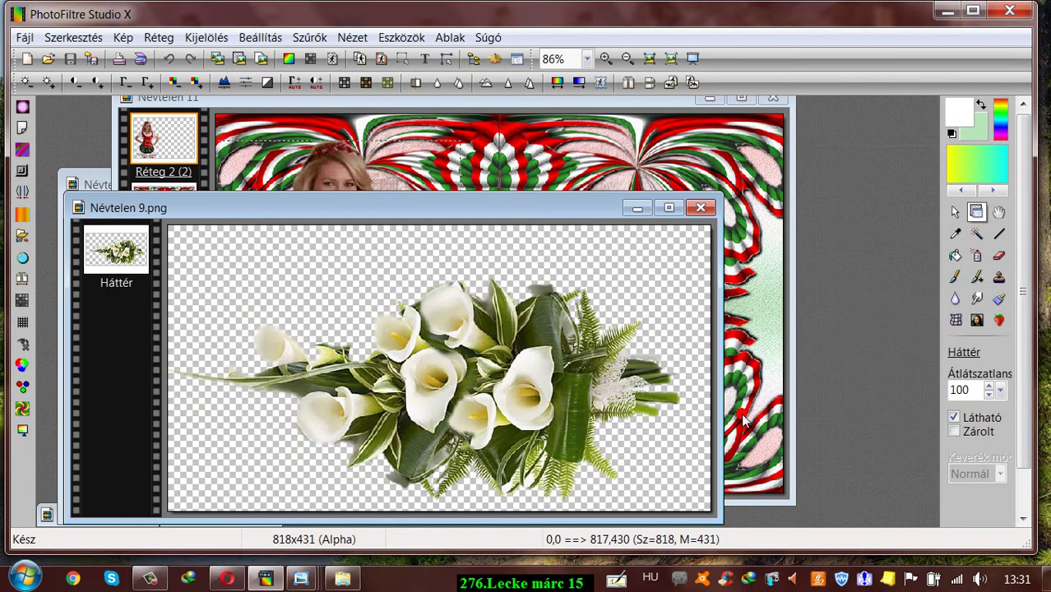
Copy the calla lily bouquet and paste it into the framed image Névtelen 11 as a new layer.
click(154, 39)
click(72, 38)
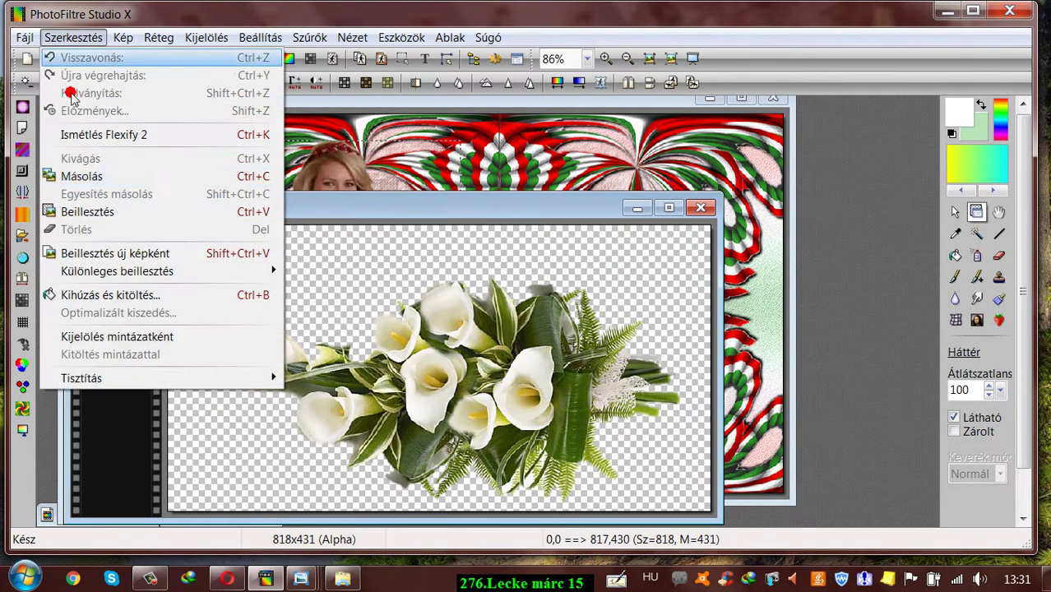
click(89, 176)
click(236, 103)
click(77, 38)
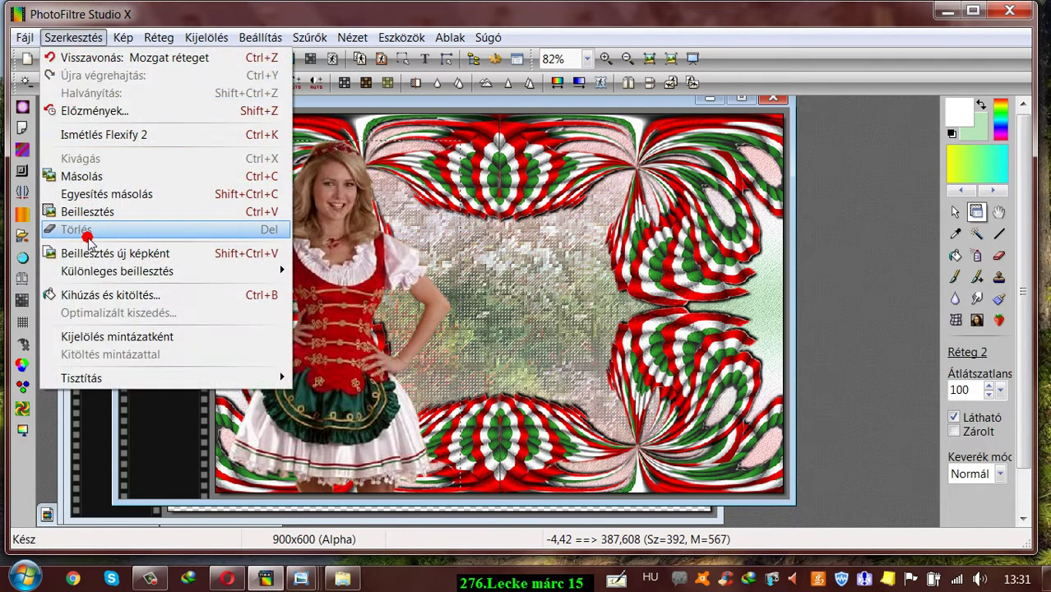
click(79, 212)
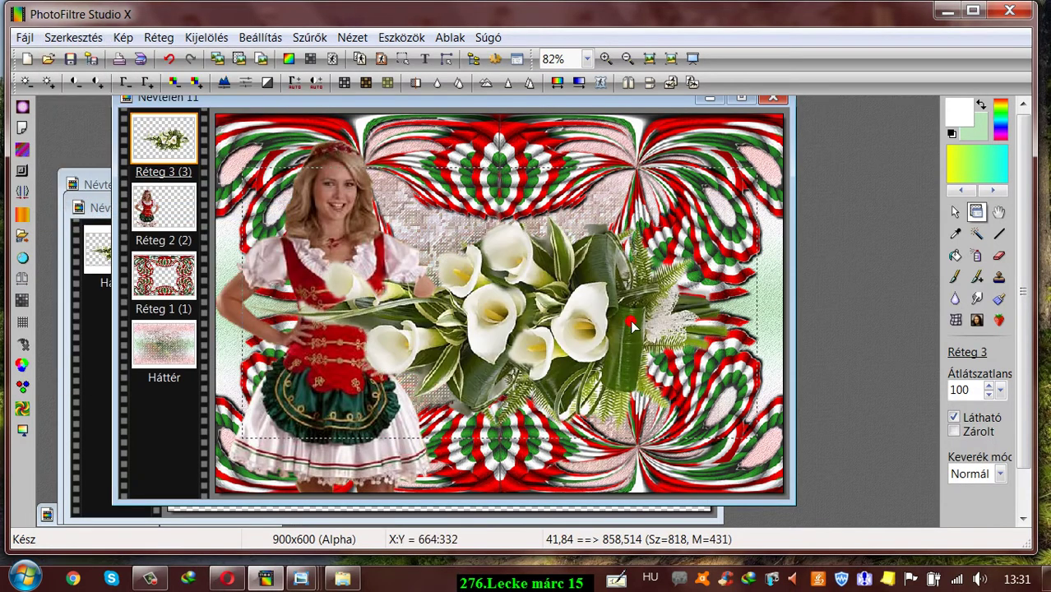
Move the bouquet layer into the framed image's lower-right corner, at about 319,288, letting it run past the edges.
drag(632, 326, 725, 428)
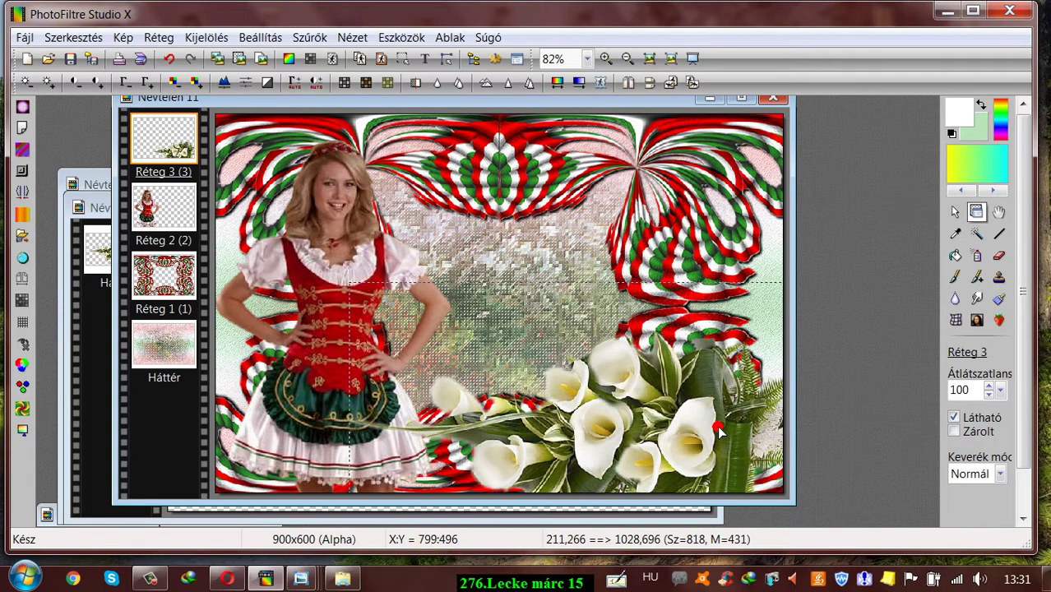
drag(633, 423, 701, 459)
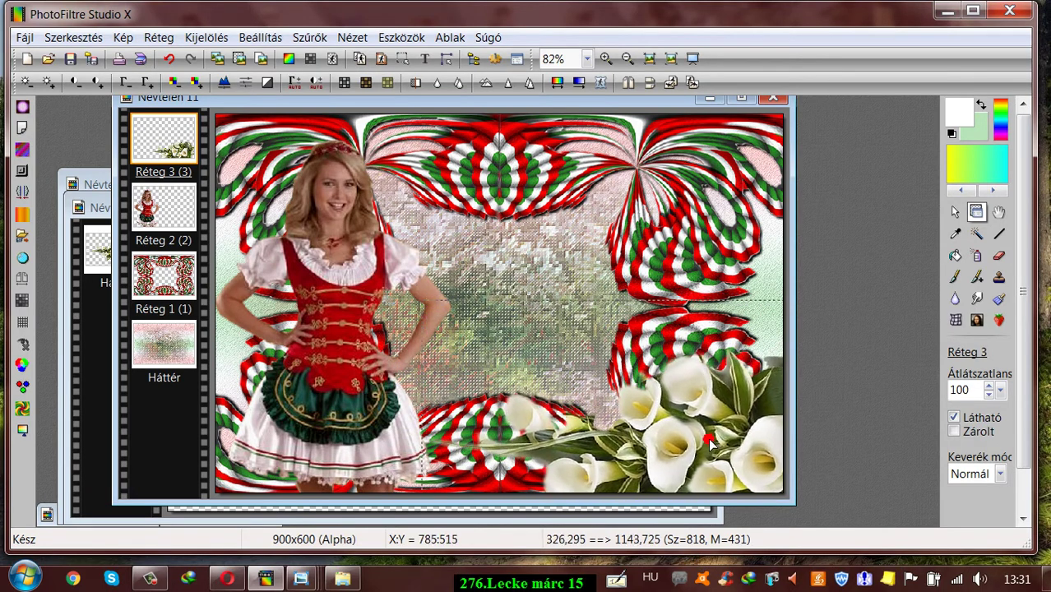
mouse_move(675, 439)
mouse_down()
mouse_move(615, 366)
mouse_move(611, 388)
mouse_move(672, 440)
mouse_up()
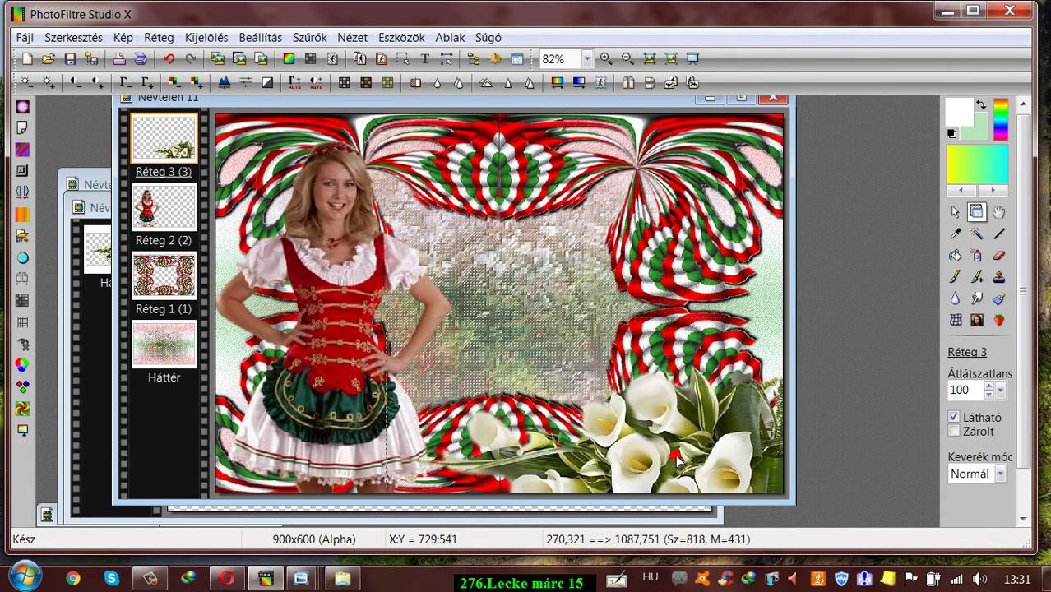
mouse_move(693, 447)
mouse_down()
mouse_move(716, 434)
mouse_move(696, 413)
mouse_move(738, 461)
mouse_move(666, 421)
mouse_move(723, 421)
mouse_move(744, 440)
mouse_move(773, 445)
mouse_move(713, 446)
mouse_up()
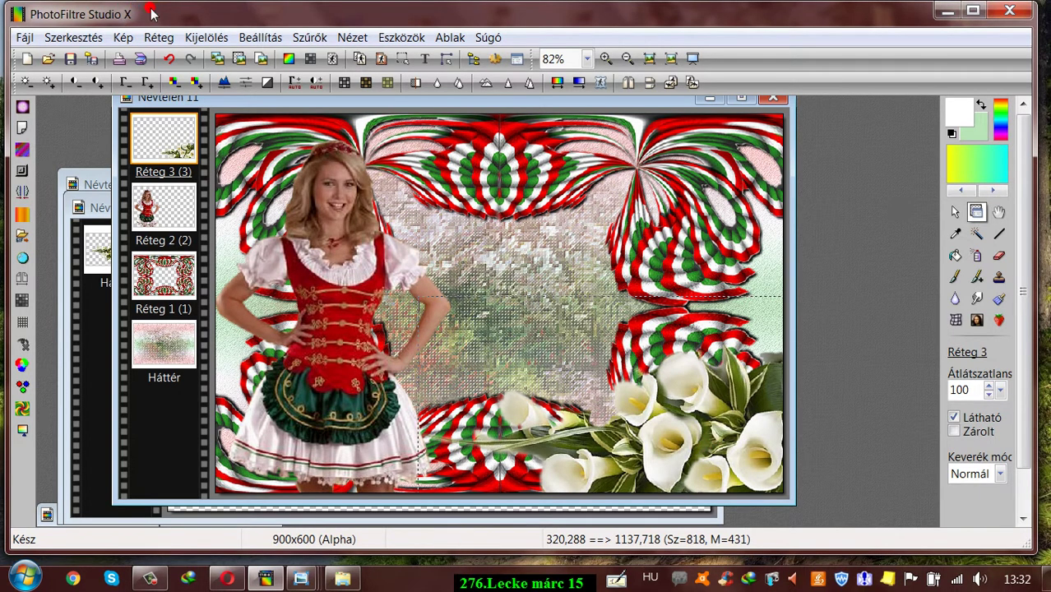
drag(685, 374, 684, 377)
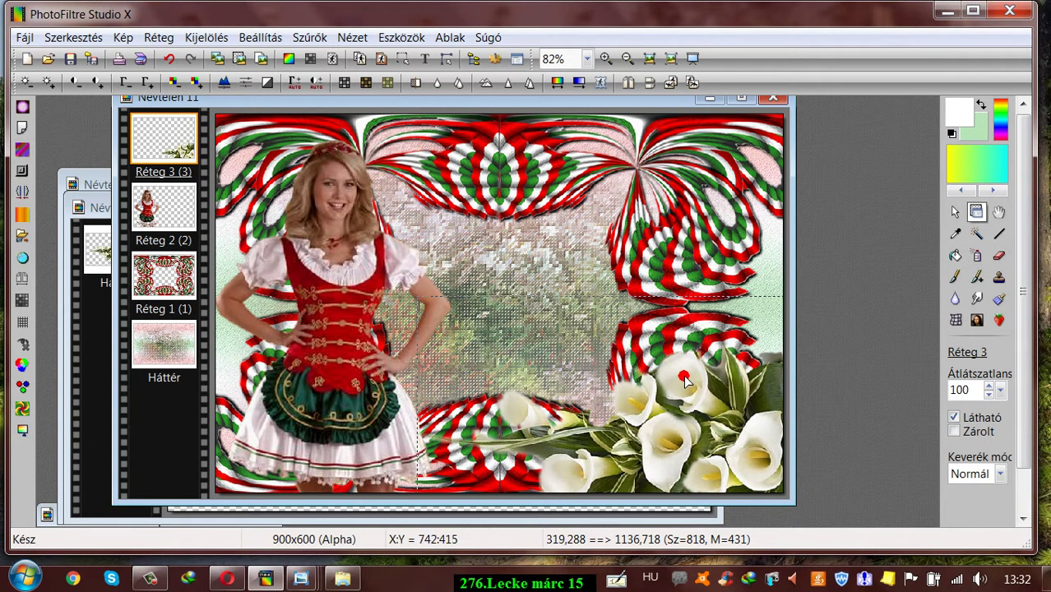
Apply the Filters Unlimited 2.0 Convolution Filters Engraver effect to the bouquet layer with Mix 197.
click(306, 37)
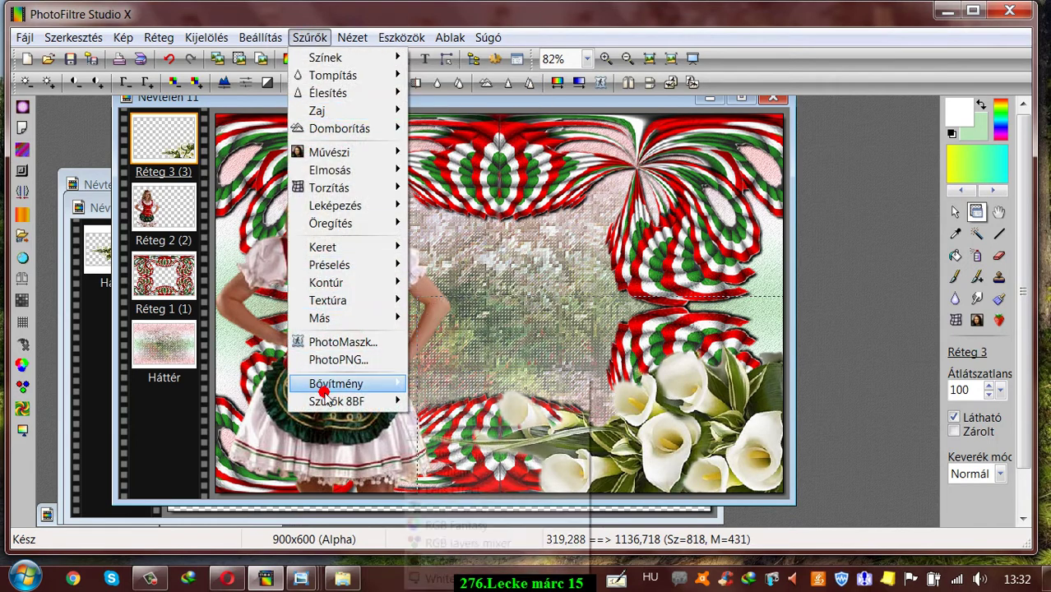
mouse_move(328, 403)
mouse_move(493, 173)
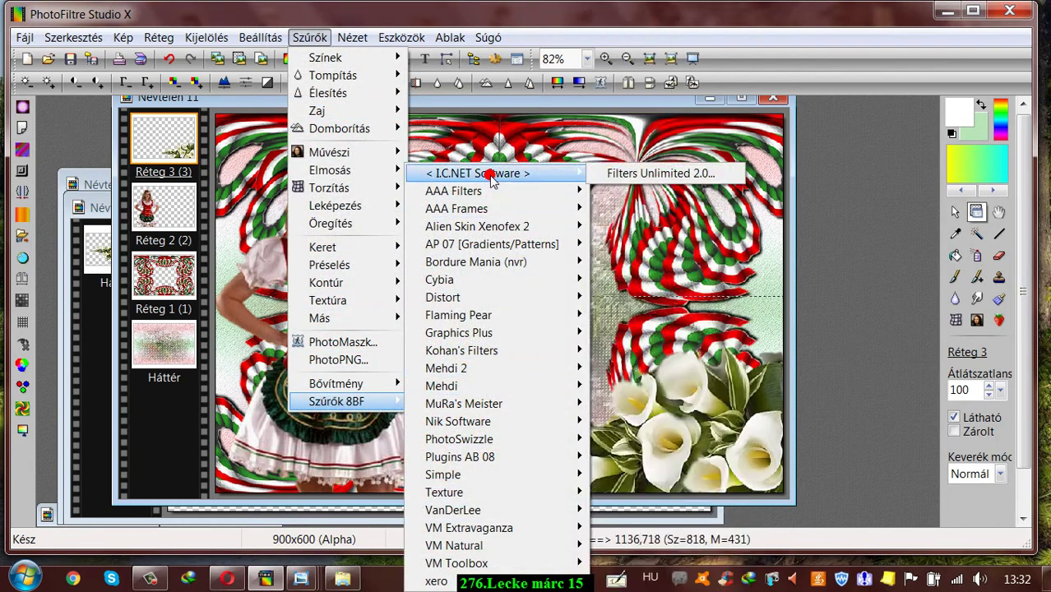
click(613, 173)
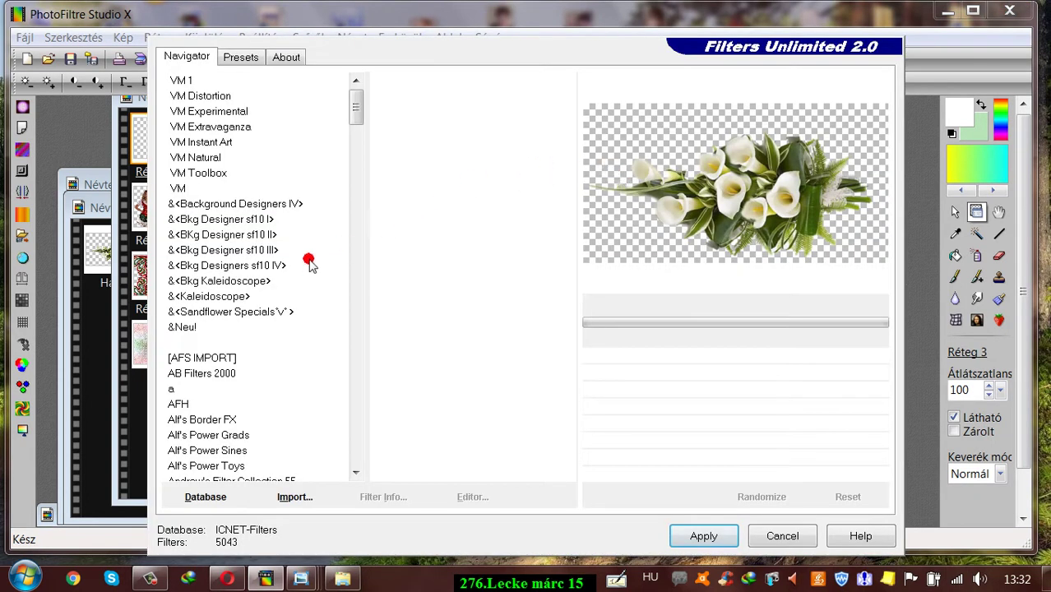
drag(344, 118, 347, 237)
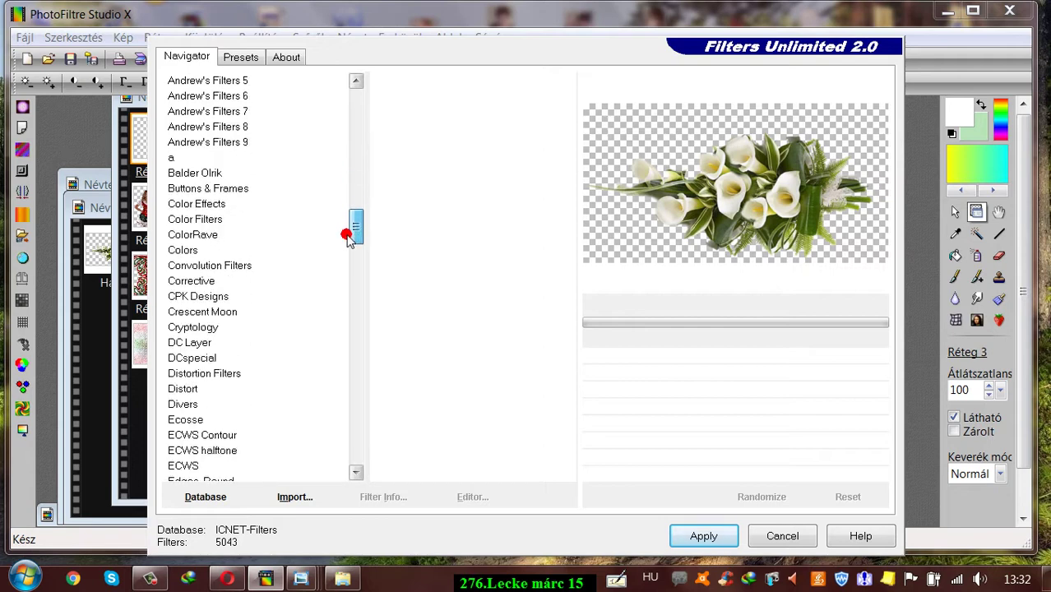
click(220, 265)
click(399, 206)
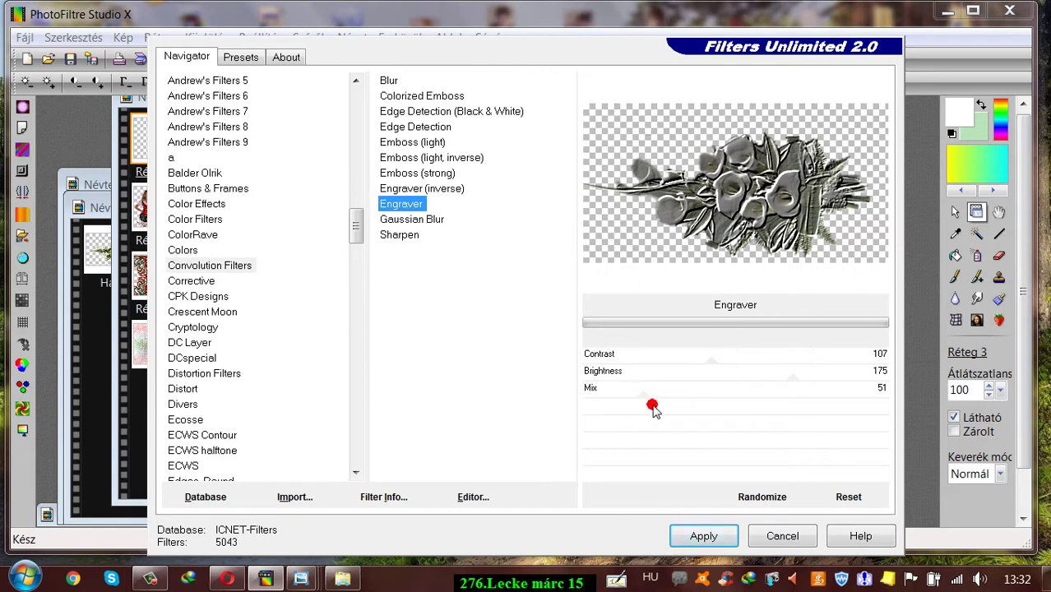
drag(769, 403, 813, 402)
drag(823, 397, 812, 404)
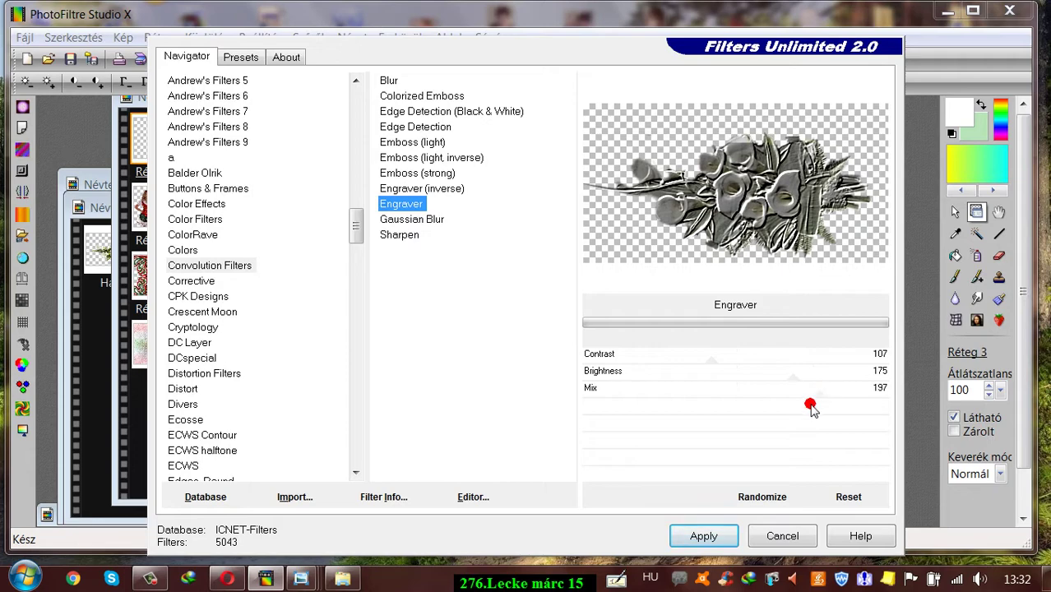
click(703, 536)
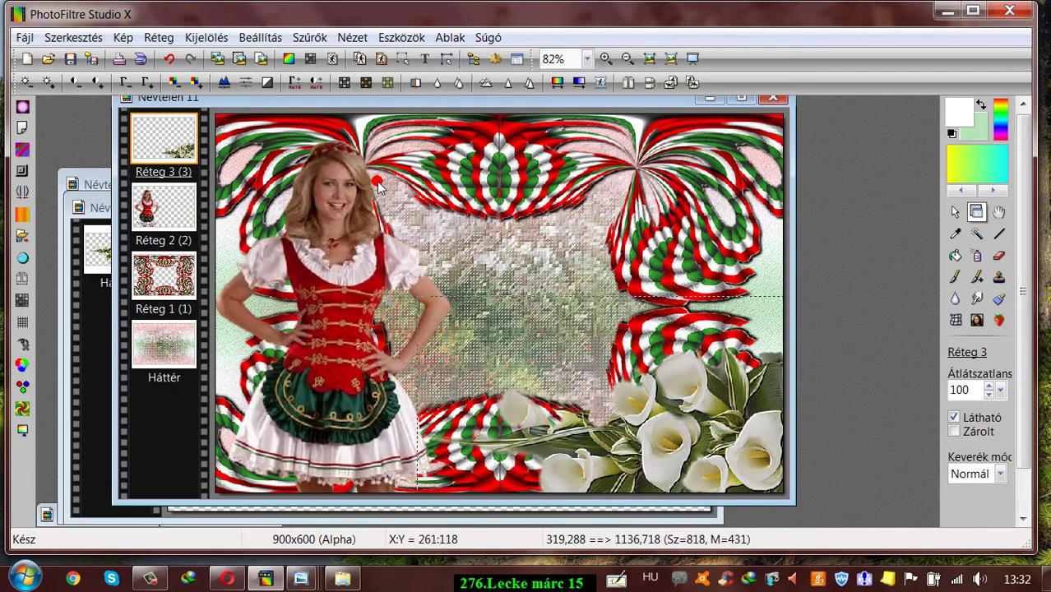
Apply the Filters Unlimited 2.0 Engraver effect to the cockade frame layer, Réteg 1, with Mix 200.
click(185, 173)
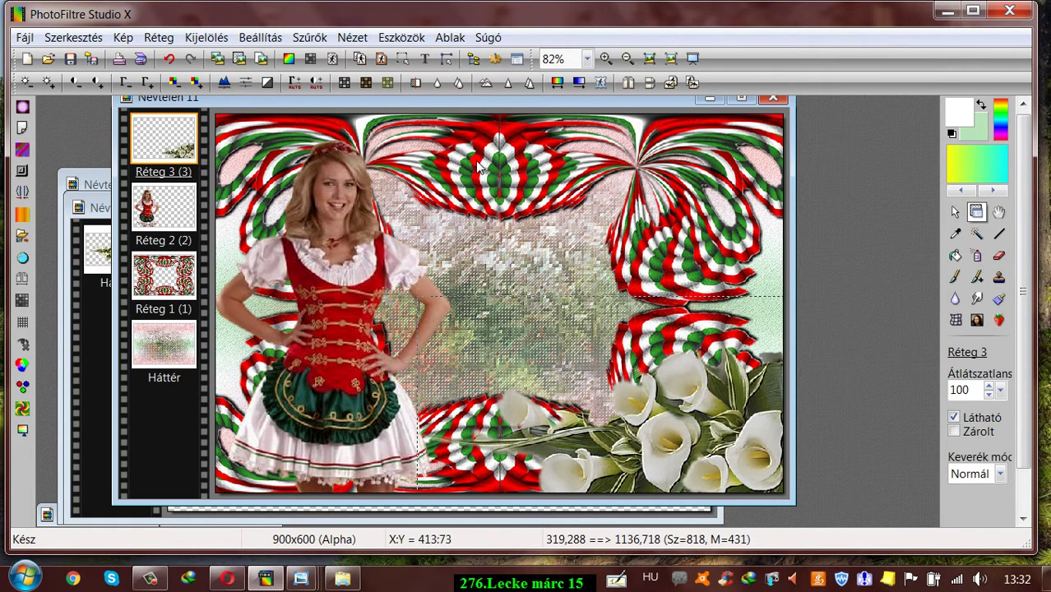
click(191, 263)
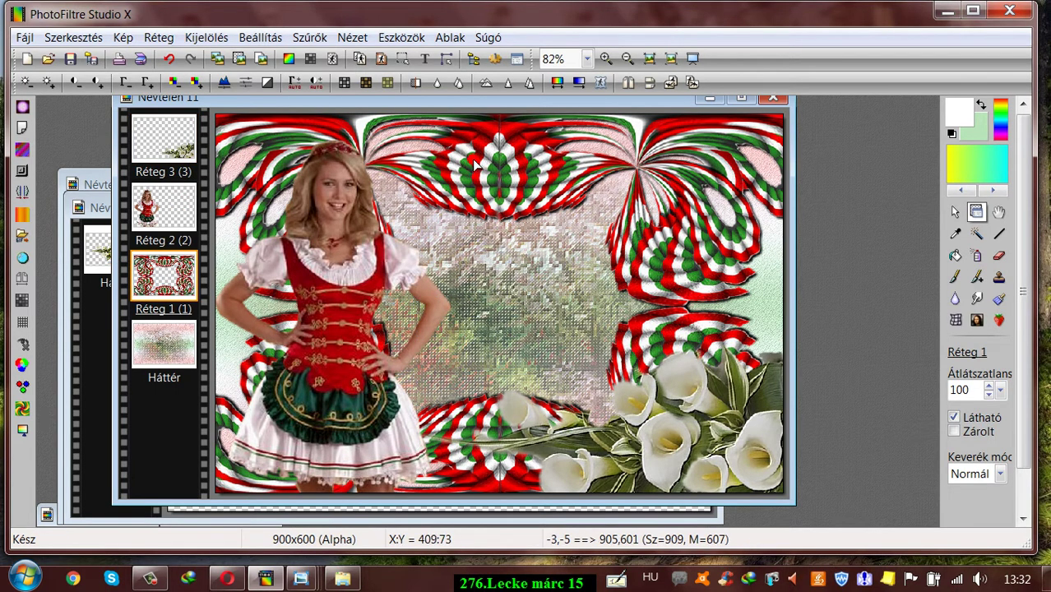
click(309, 37)
mouse_move(341, 401)
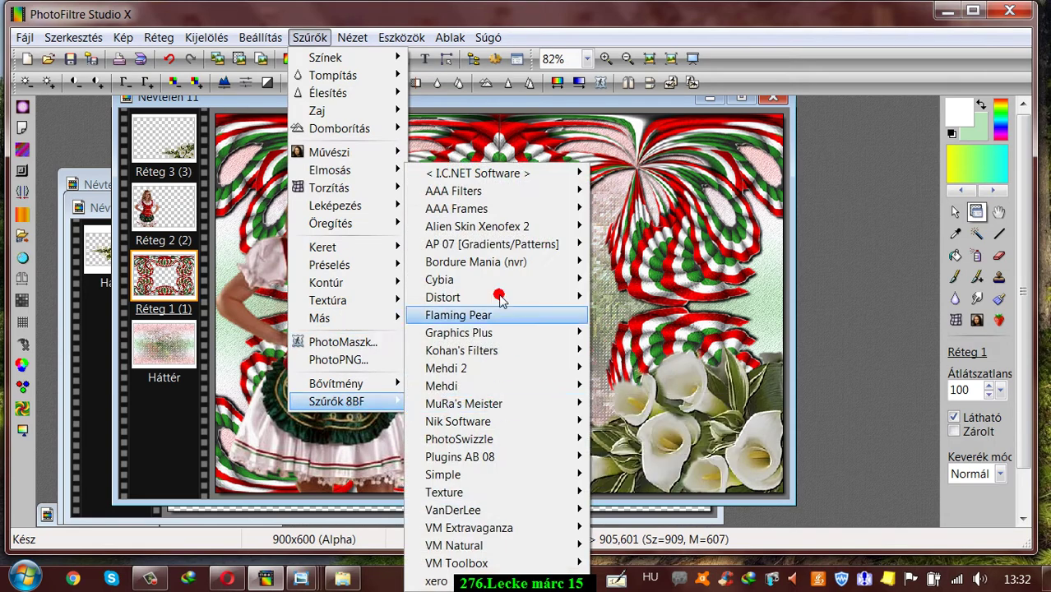
mouse_move(487, 174)
click(620, 176)
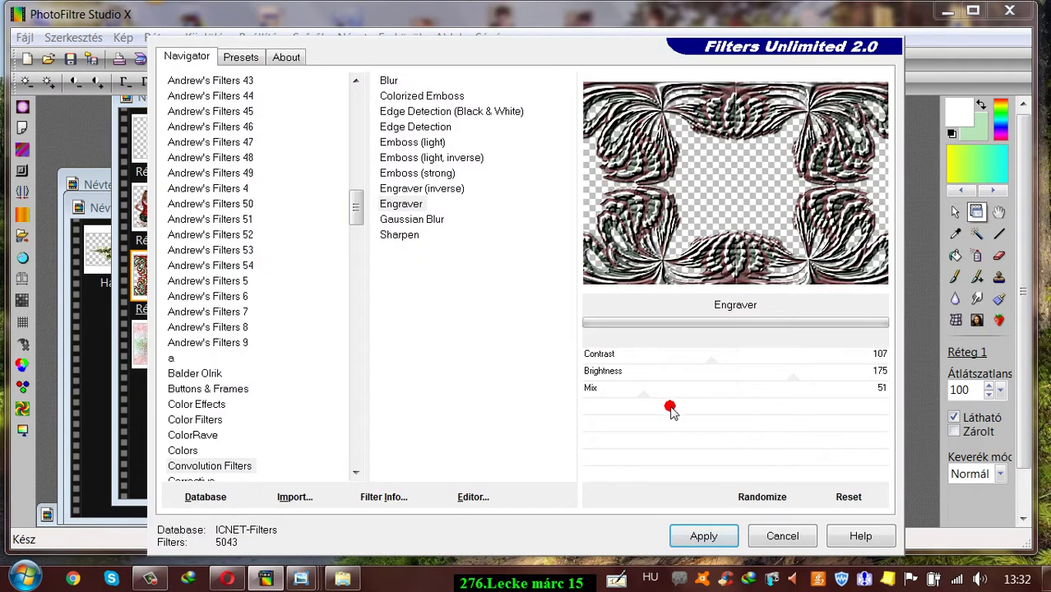
drag(644, 399, 834, 405)
drag(825, 403, 823, 404)
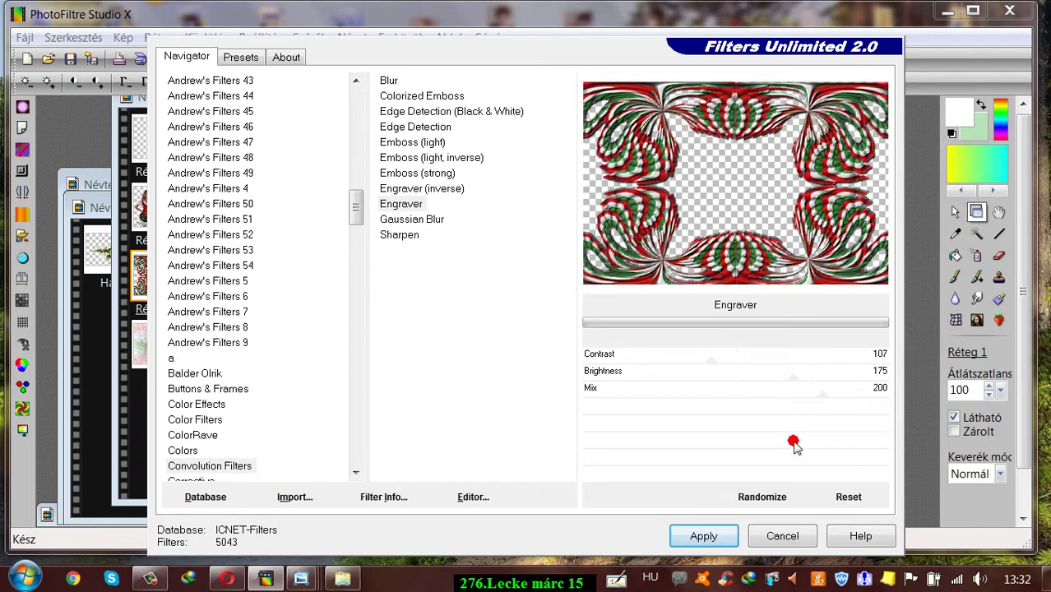
click(702, 539)
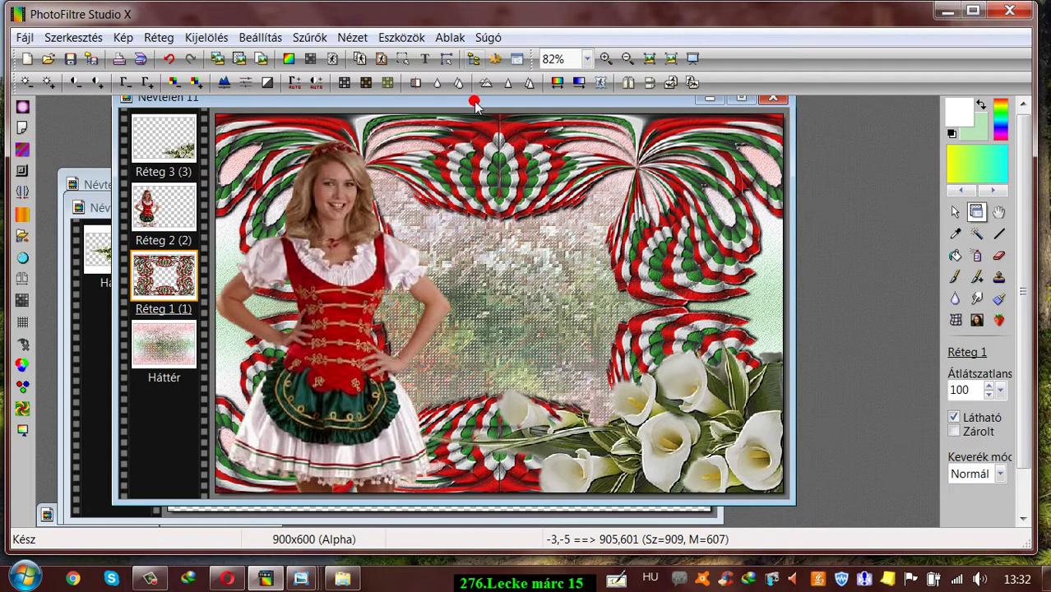
Shift the woman's layer slightly upward, to about -5,34.
drag(474, 103, 489, 98)
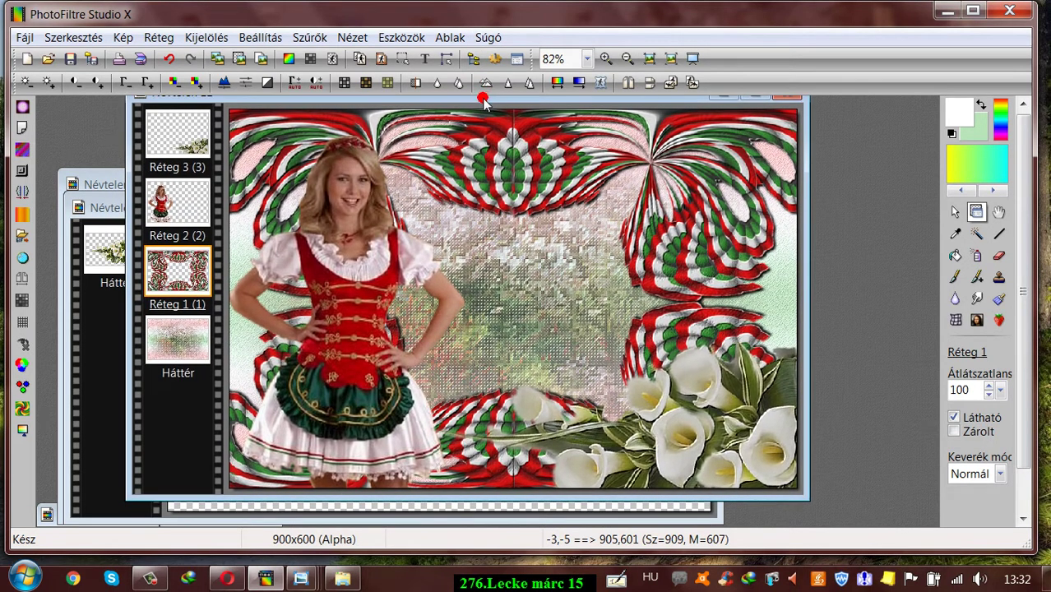
drag(337, 212, 344, 191)
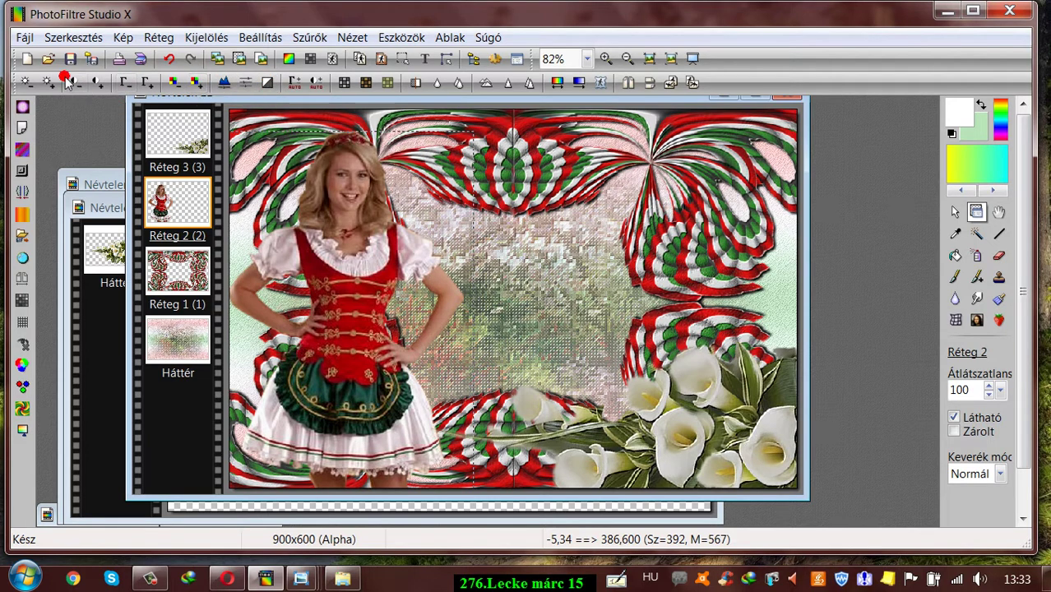
click(47, 60)
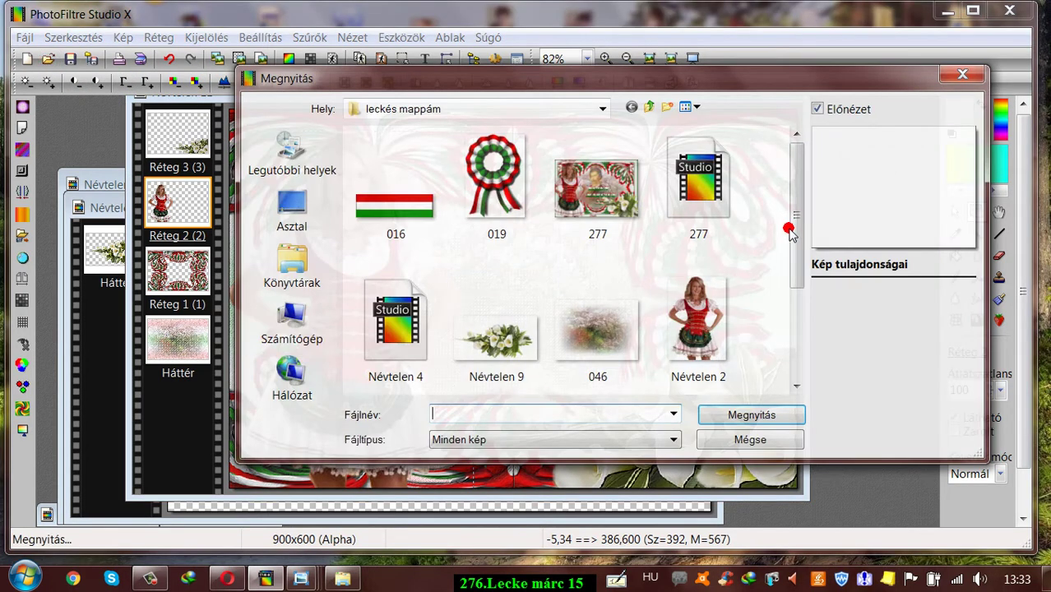
drag(791, 204, 777, 301)
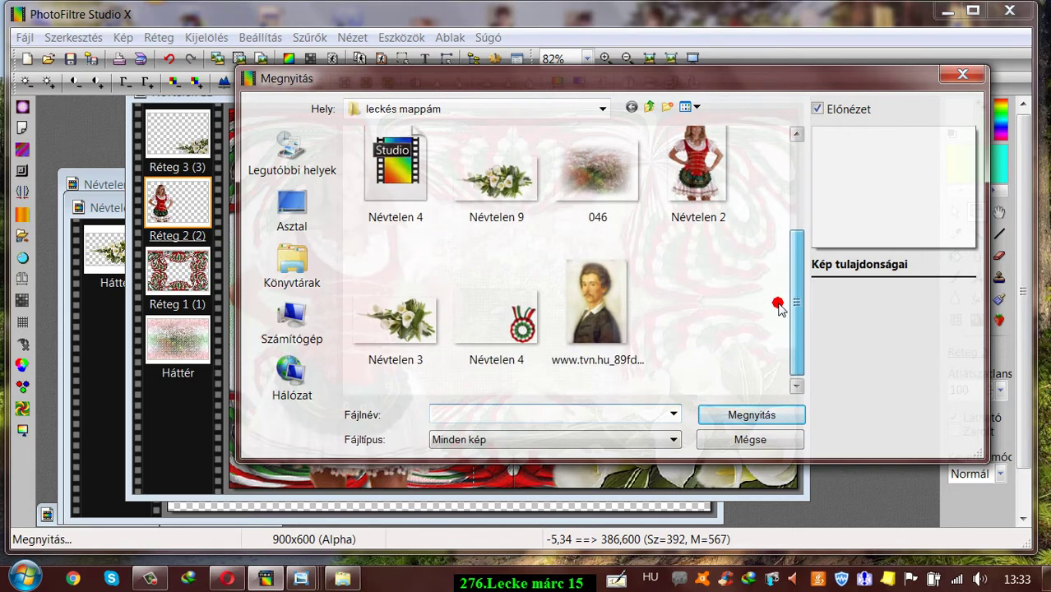
click(598, 296)
click(724, 416)
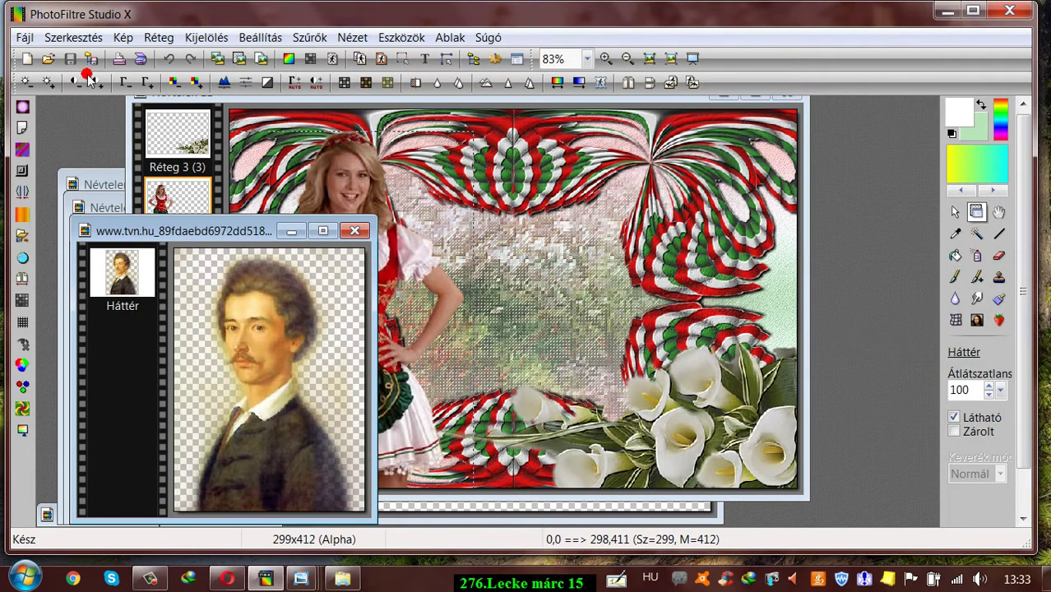
click(76, 37)
click(83, 175)
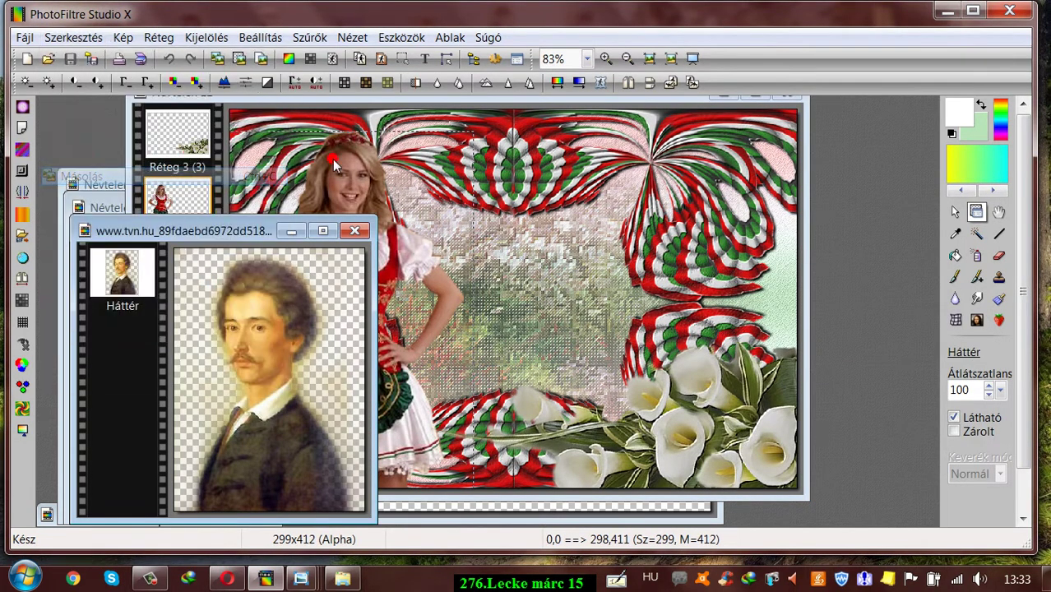
Paste the portrait into Névtelen 11 as a new layer and move it to the upper middle, at about 318,15.
click(75, 37)
click(122, 37)
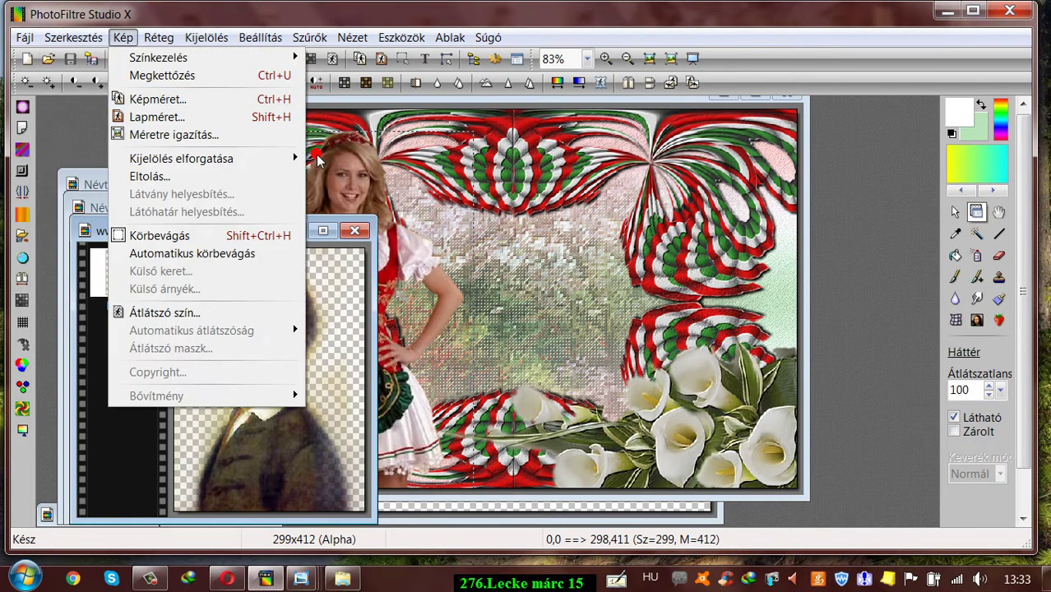
click(349, 111)
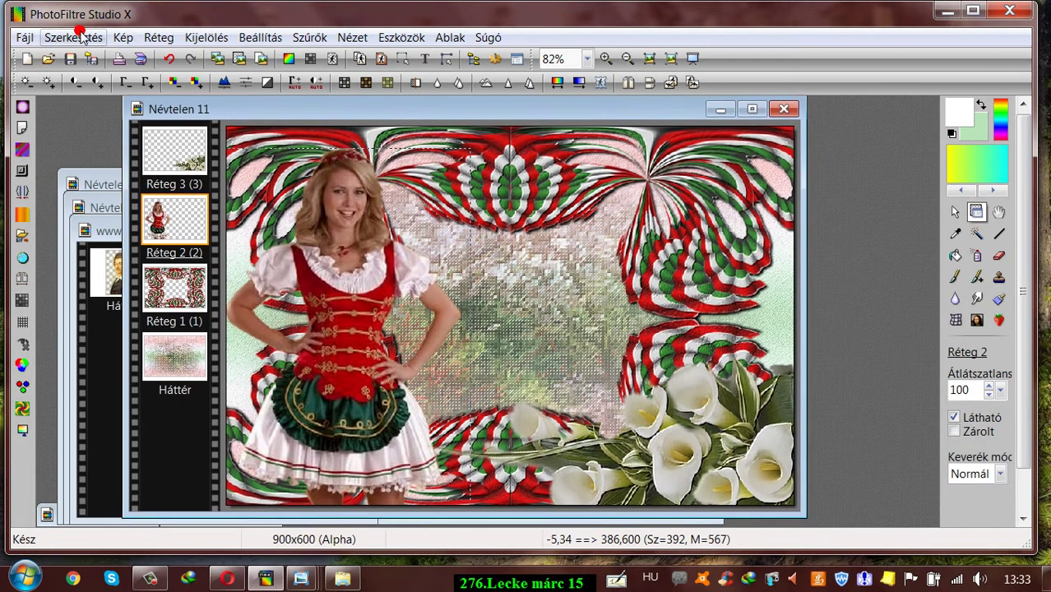
click(74, 38)
click(94, 212)
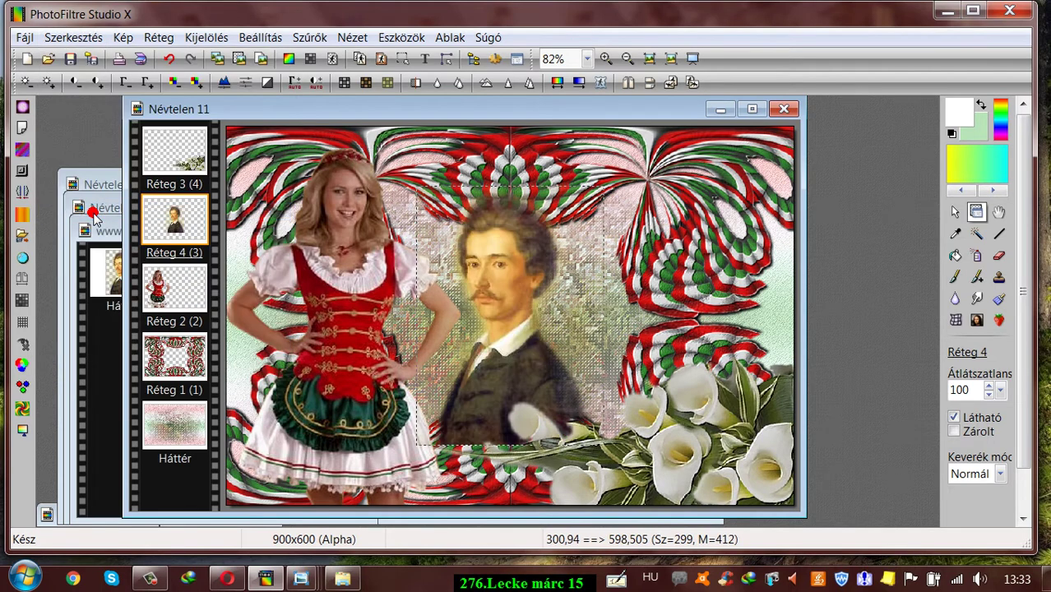
drag(523, 249, 533, 230)
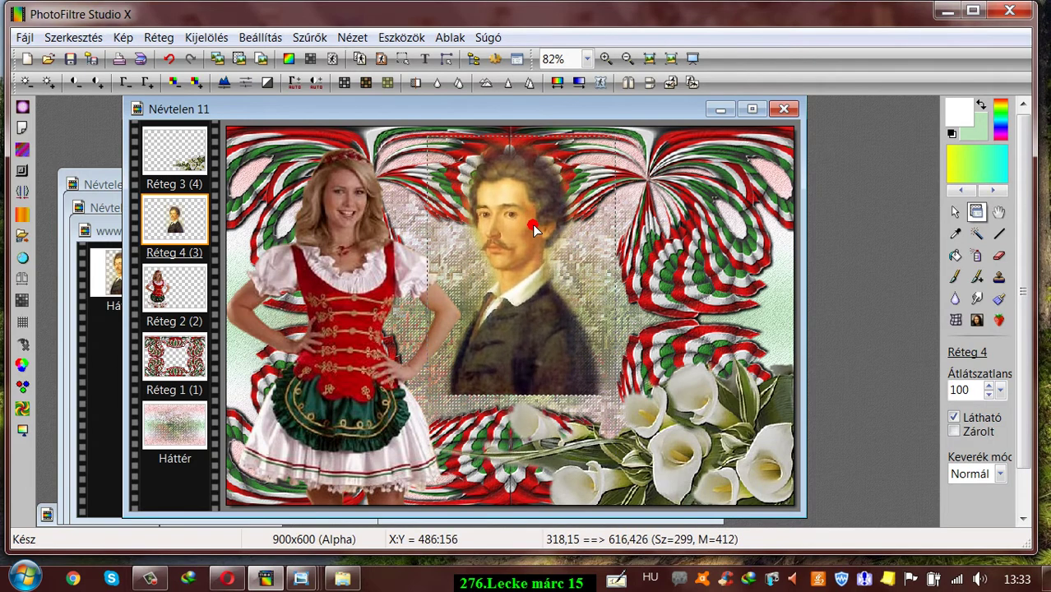
Erase the jacket and shoulders of the portrait layer with a soft eraser of size 30, keeping the head and collar.
click(999, 255)
mouse_move(579, 302)
mouse_down()
mouse_move(531, 329)
mouse_move(485, 388)
mouse_move(591, 337)
mouse_move(506, 404)
mouse_move(604, 399)
mouse_move(567, 382)
mouse_move(585, 354)
mouse_up()
mouse_move(598, 308)
mouse_down()
mouse_move(564, 309)
mouse_move(567, 285)
mouse_move(536, 306)
mouse_move(506, 334)
mouse_move(486, 388)
mouse_move(472, 337)
mouse_move(467, 391)
mouse_move(471, 338)
mouse_move(584, 322)
mouse_up()
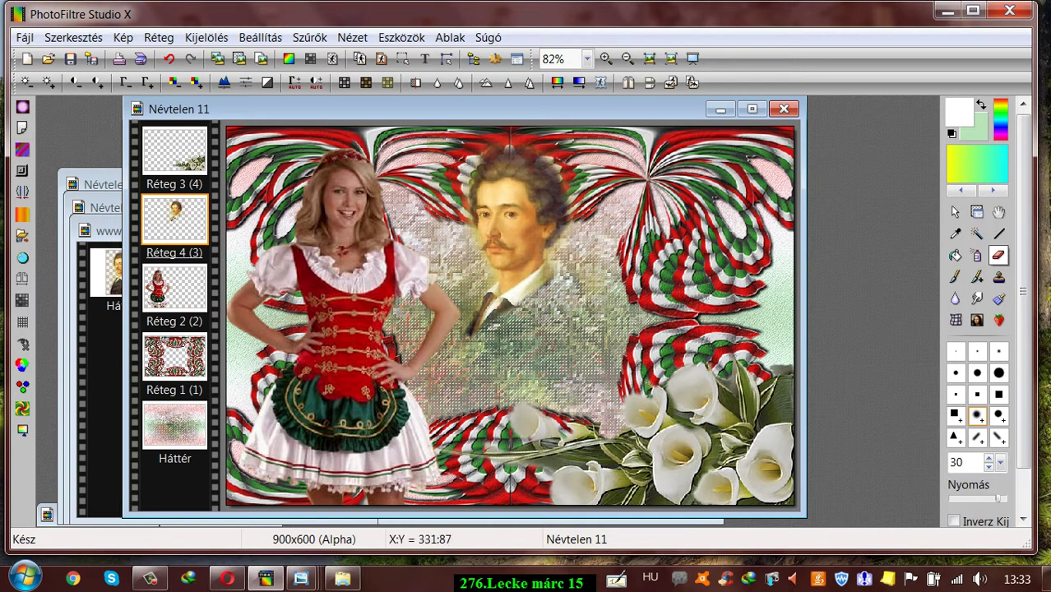
drag(449, 207, 456, 227)
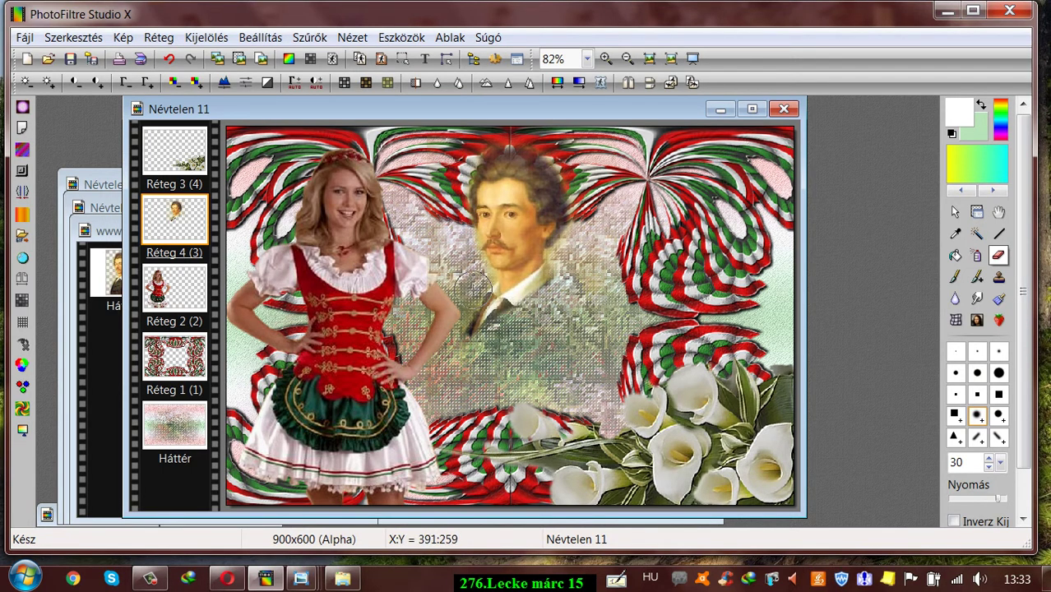
mouse_move(473, 288)
mouse_down()
mouse_move(453, 319)
mouse_move(516, 315)
mouse_move(562, 210)
mouse_up()
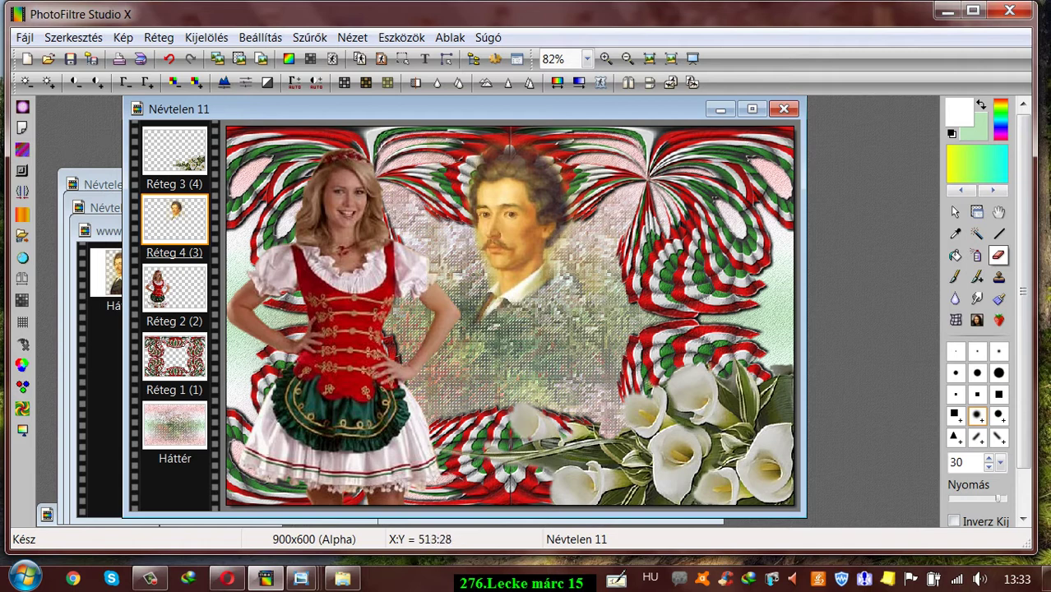
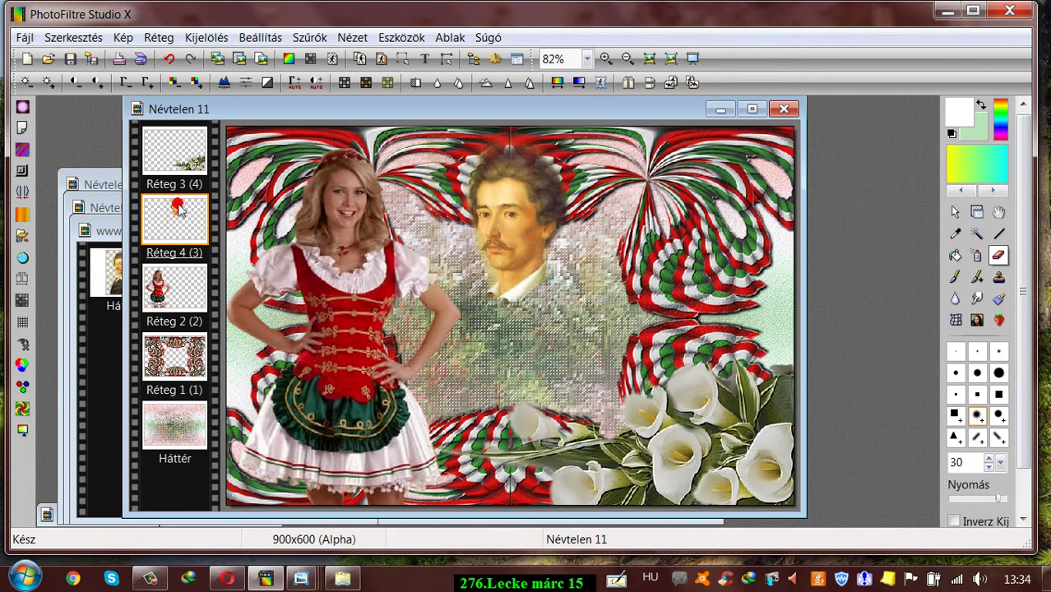
Try the portrait layer at 70% opacity and move it up and slightly left, to about 303,-8.
click(977, 211)
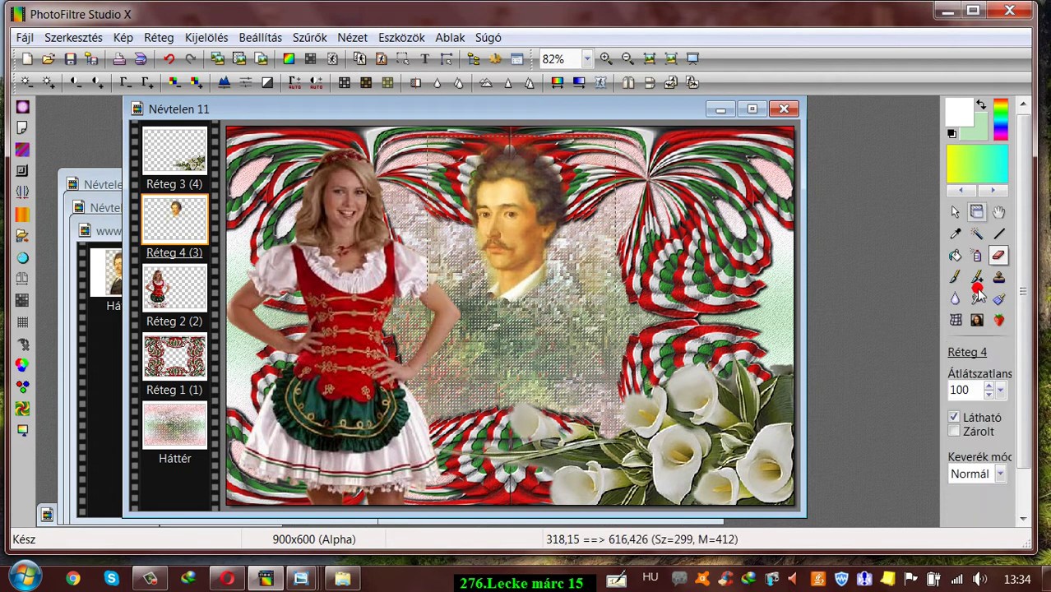
click(1001, 391)
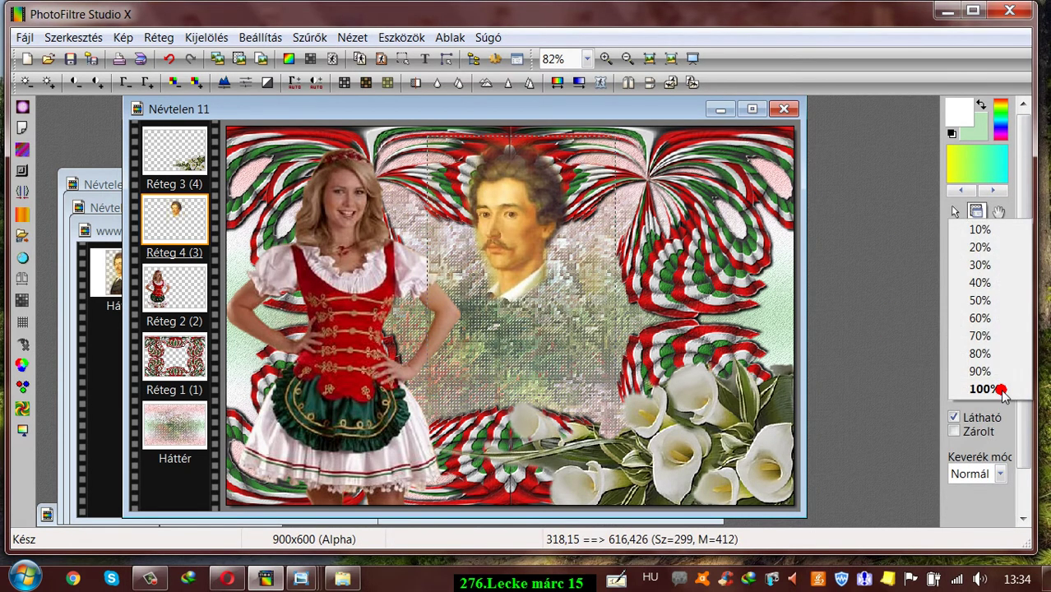
click(991, 336)
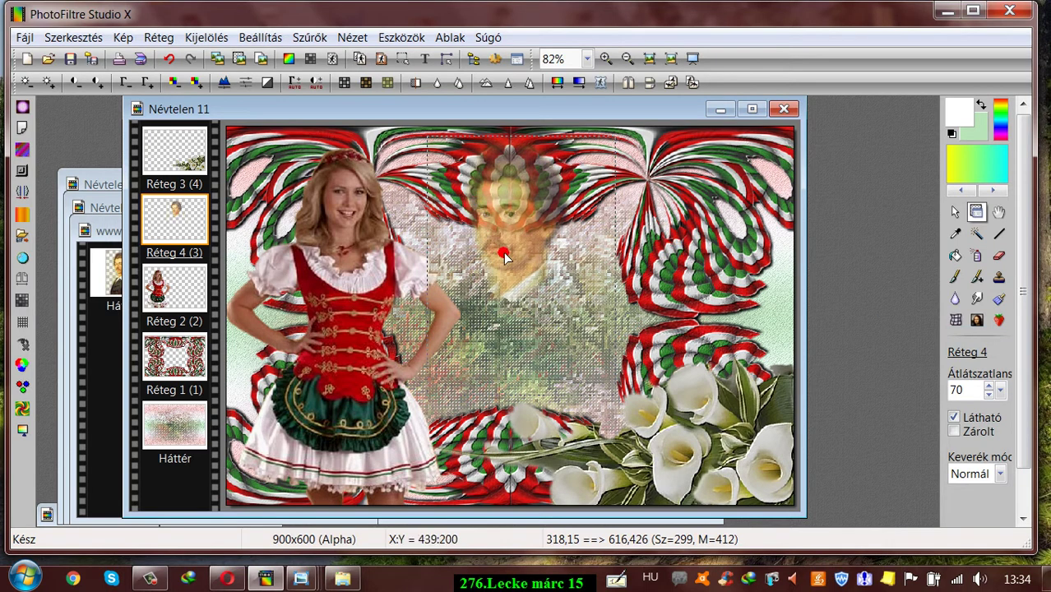
mouse_move(505, 258)
mouse_down()
mouse_move(510, 306)
mouse_move(568, 301)
mouse_move(516, 301)
mouse_move(570, 307)
mouse_move(566, 315)
mouse_move(498, 252)
mouse_move(571, 296)
mouse_move(495, 242)
mouse_up()
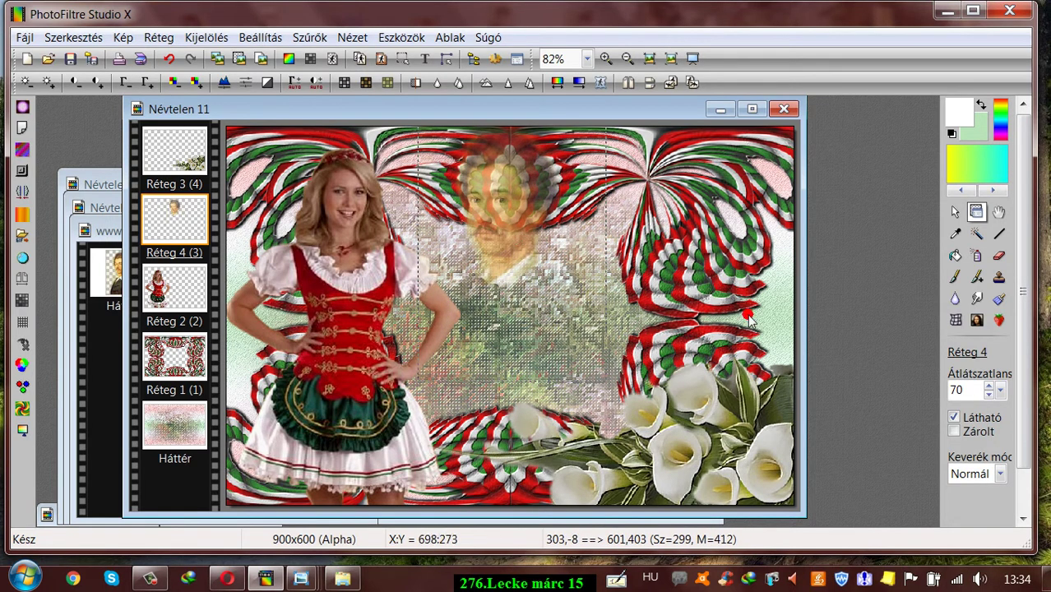
Undo the portrait layer's last move and its opacity change.
click(1001, 391)
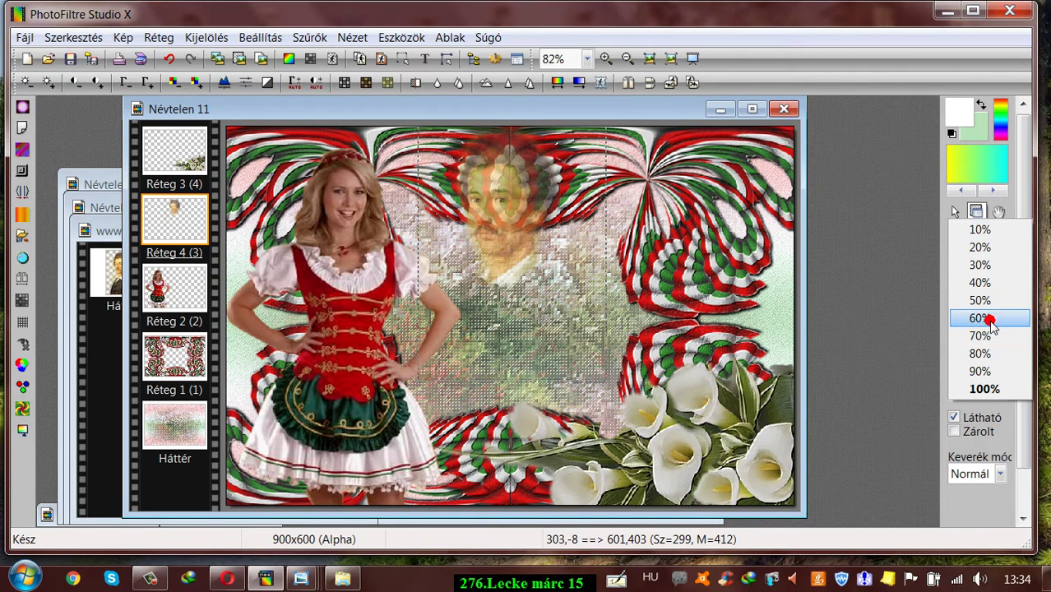
click(166, 60)
click(166, 60)
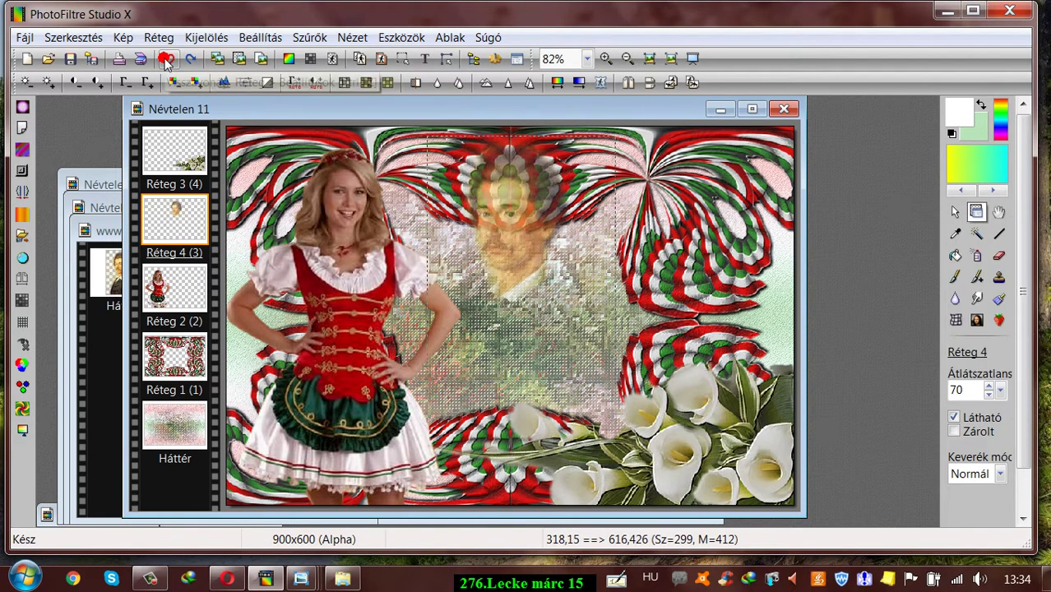
click(167, 60)
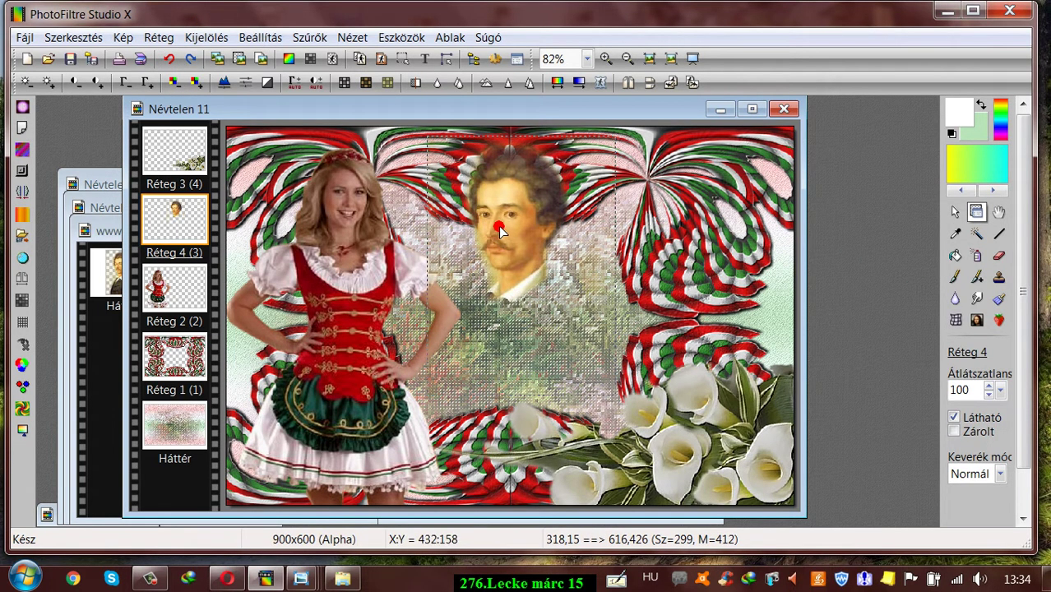
Nudge the portrait layer slightly left and down, to about 314,17.
mouse_move(494, 232)
mouse_down()
mouse_move(498, 278)
mouse_move(498, 232)
mouse_up()
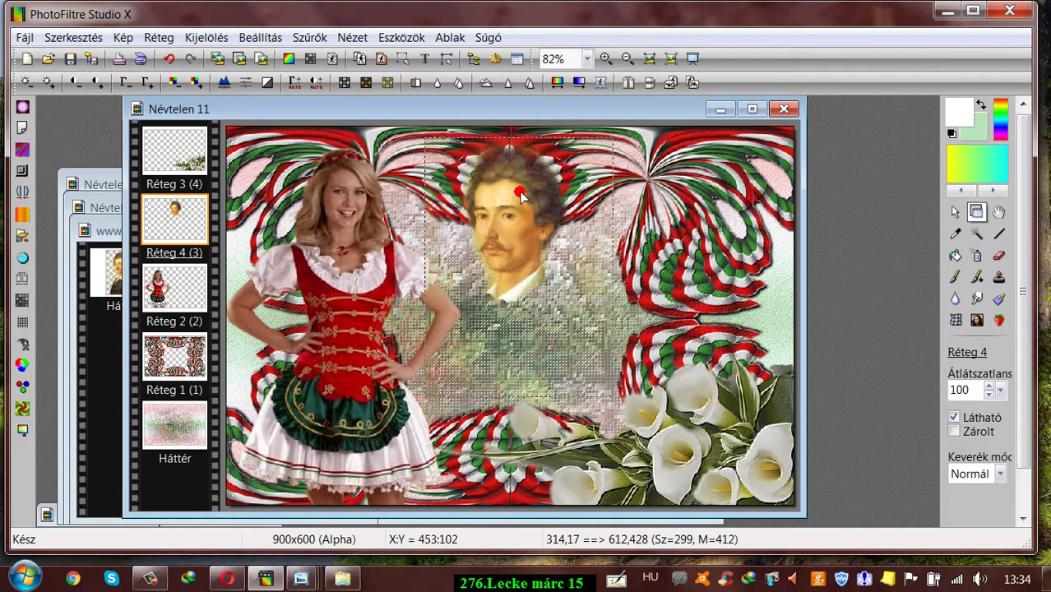
Move the man's portrait layer away from the upper ribbon motif, placing it over the woman in the red dress.
drag(508, 198, 523, 304)
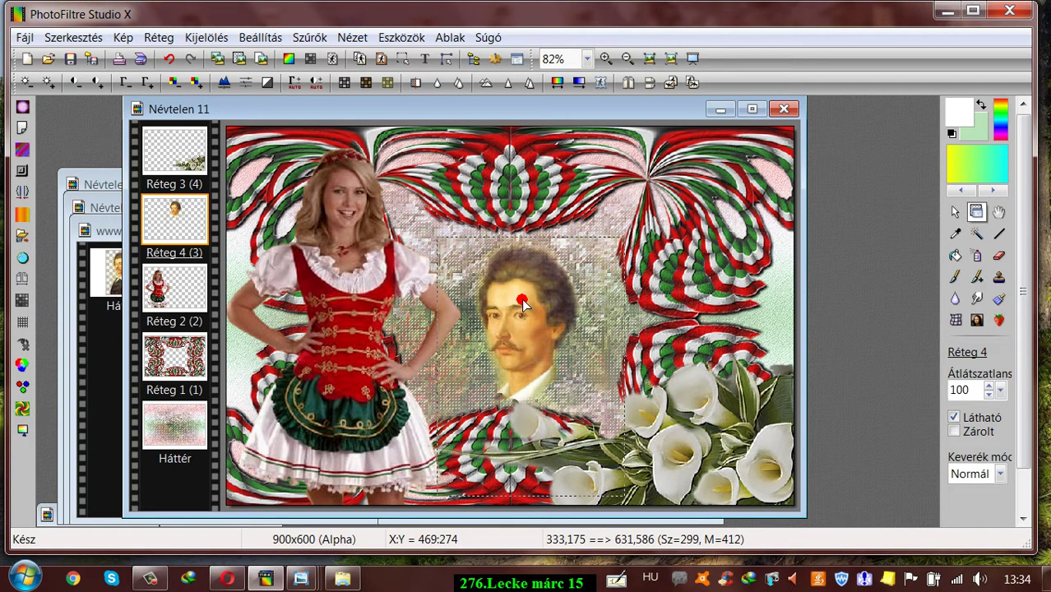
drag(523, 305, 506, 208)
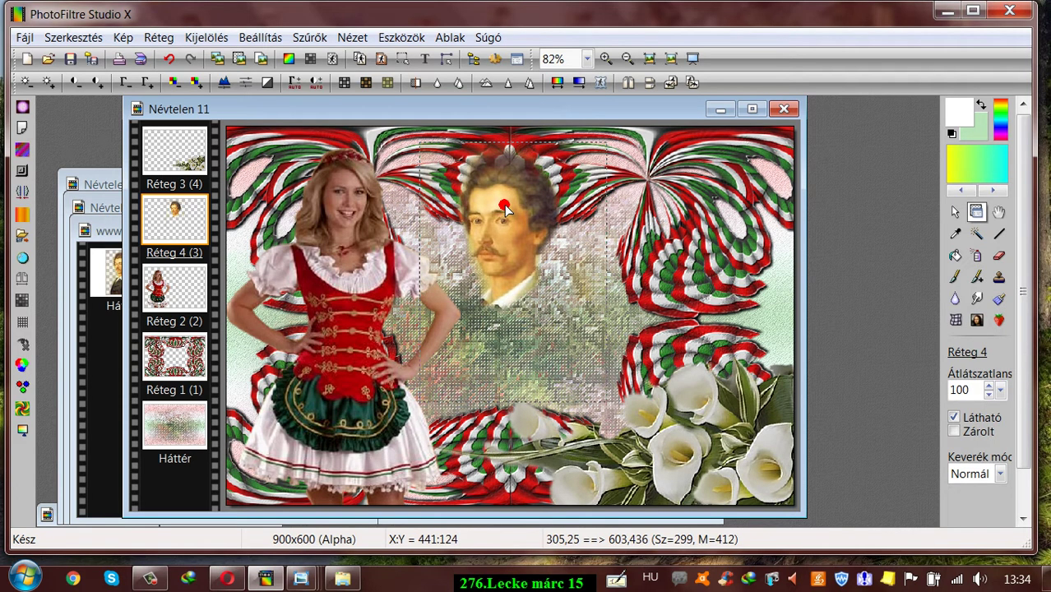
drag(505, 209, 305, 210)
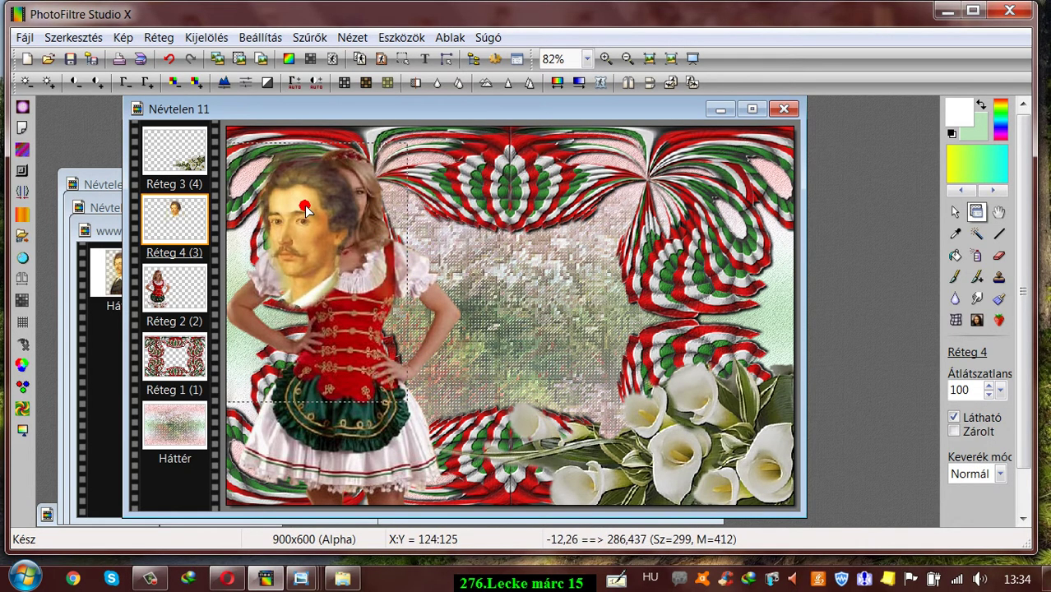
Cut a circular area about 124 × 127 px out of the ribbon frame layer Réteg 1 at its upper centre motif.
click(150, 352)
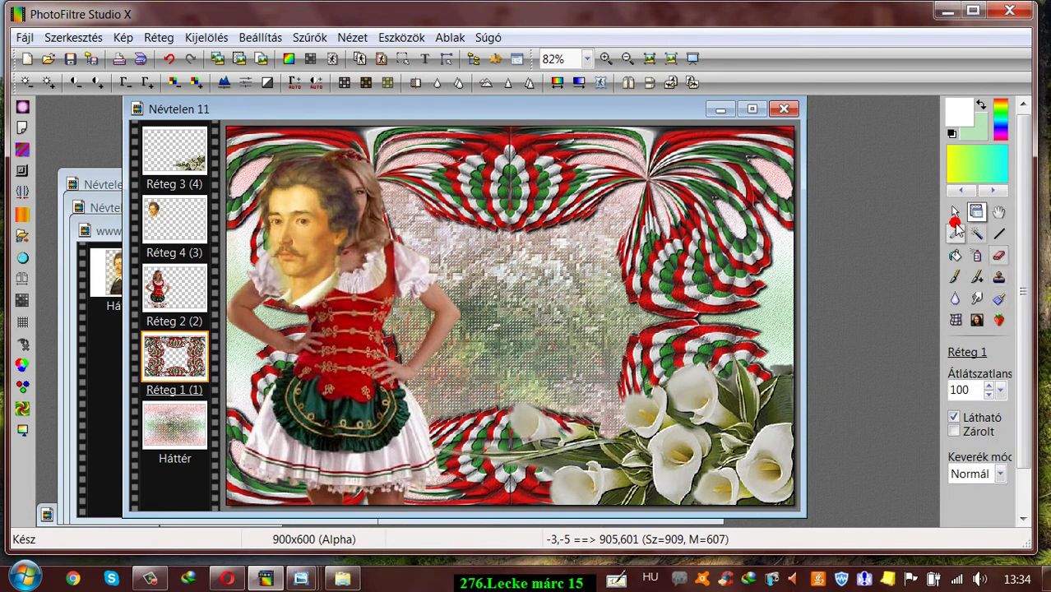
click(952, 213)
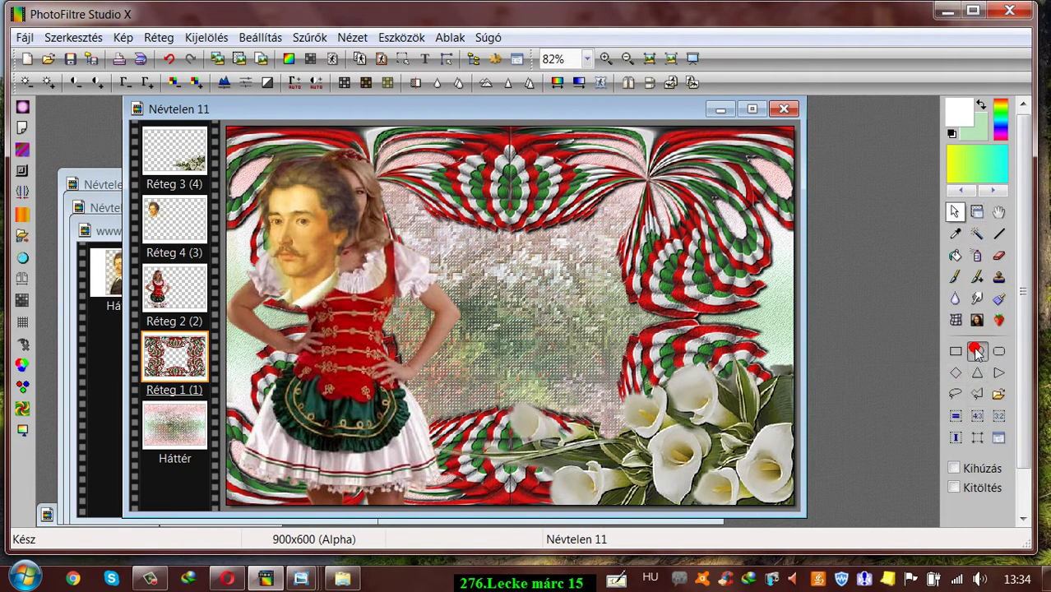
drag(533, 169, 465, 245)
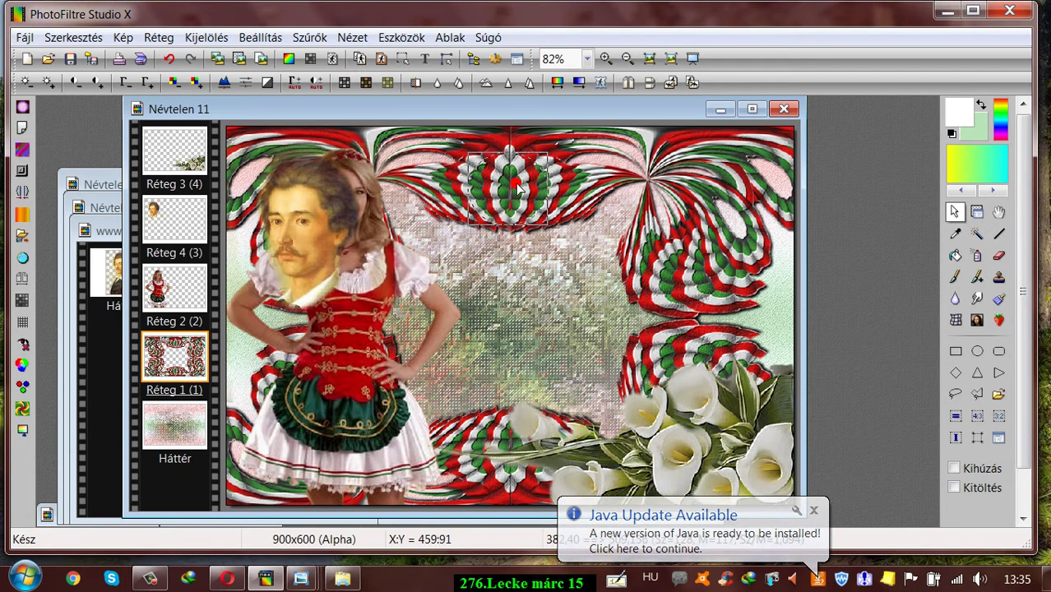
drag(520, 188, 512, 152)
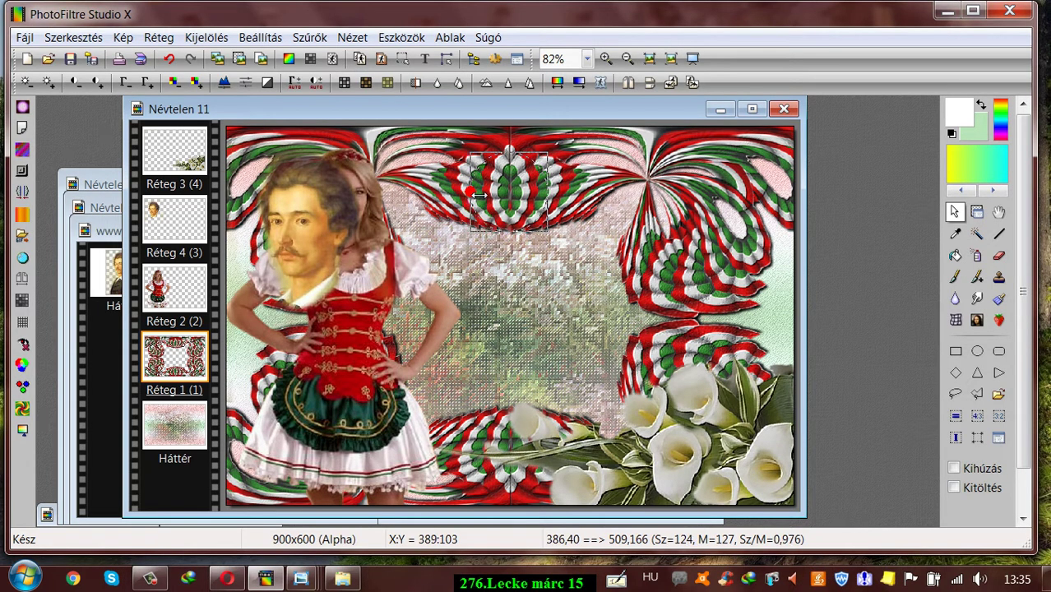
right_click(509, 179)
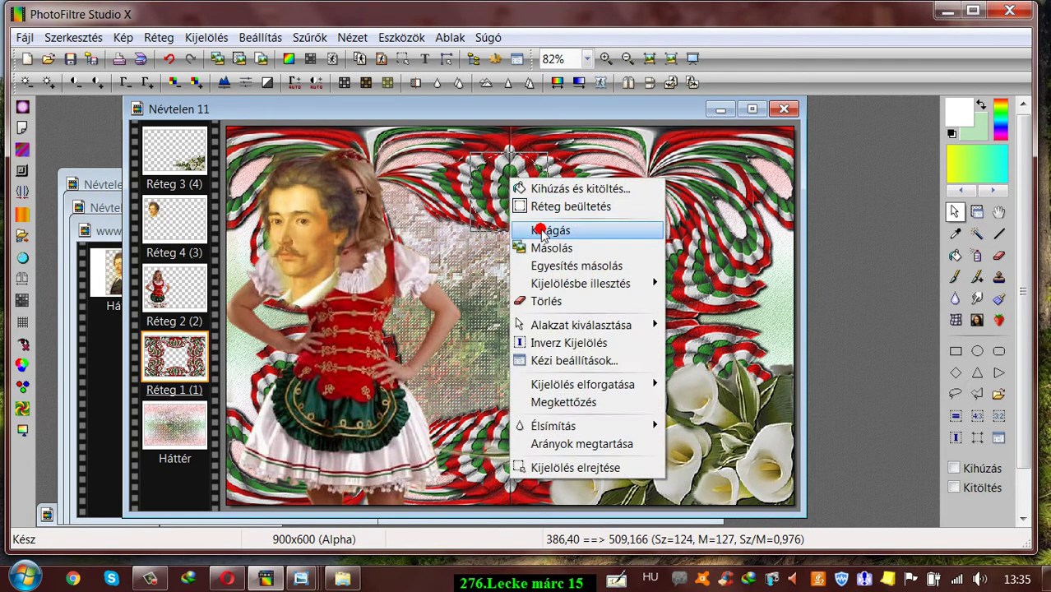
click(546, 232)
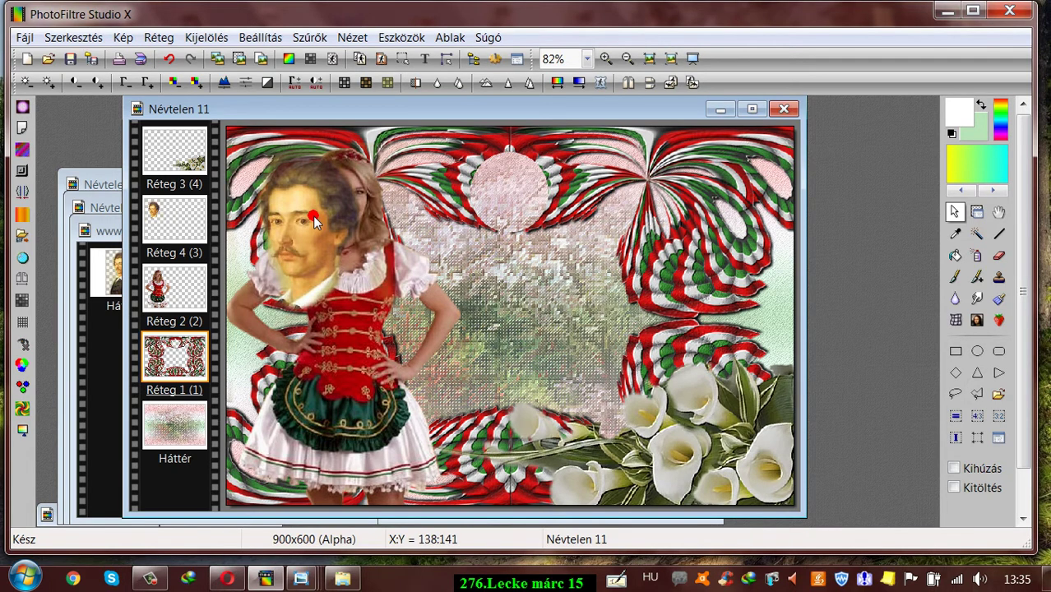
Move the man's portrait layer back over the circular opening in the ribbon frame.
drag(314, 219, 409, 227)
click(978, 212)
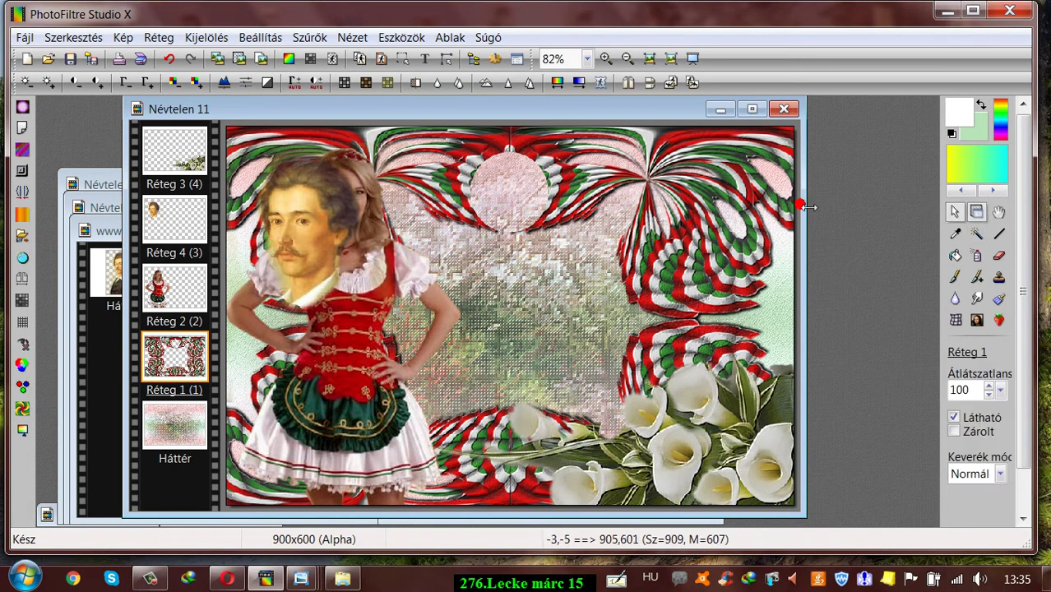
drag(340, 213, 537, 214)
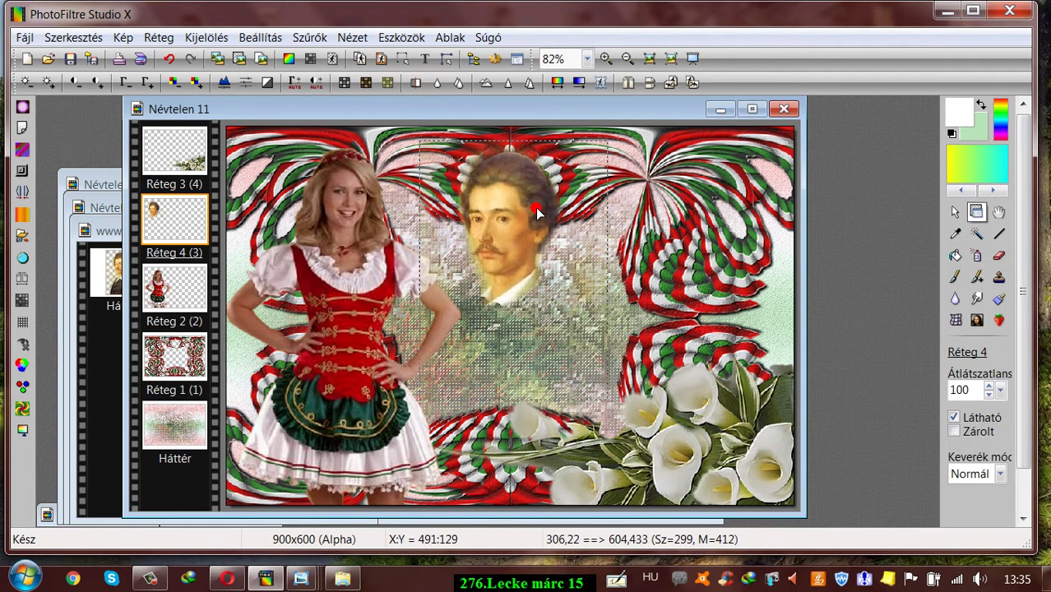
Scale the portrait layer Réteg 4 to 95% and shift it slightly upward over the circular opening.
right_click(195, 212)
click(264, 358)
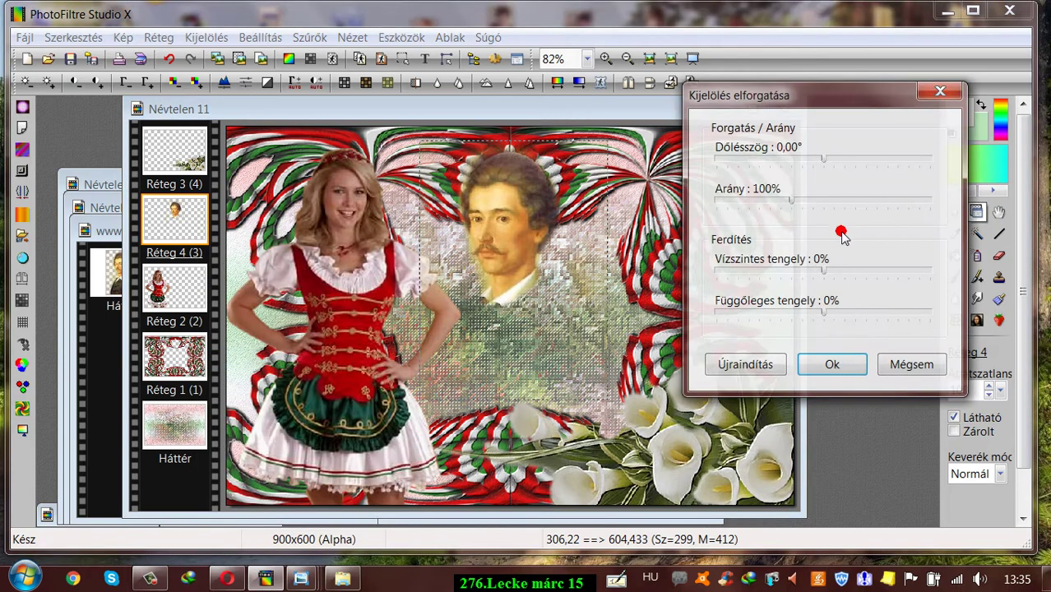
drag(791, 203, 787, 205)
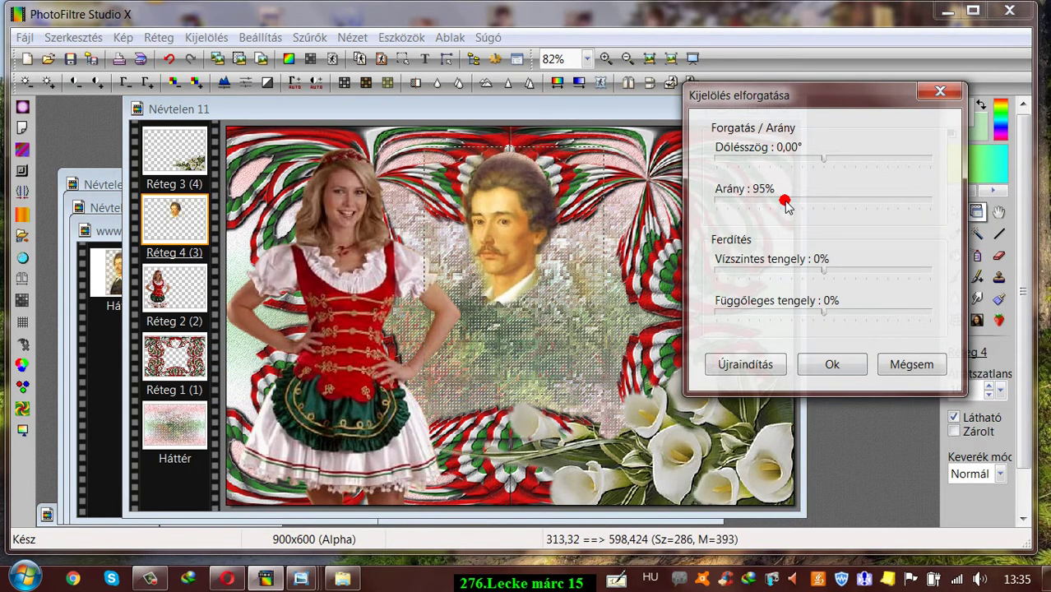
click(828, 364)
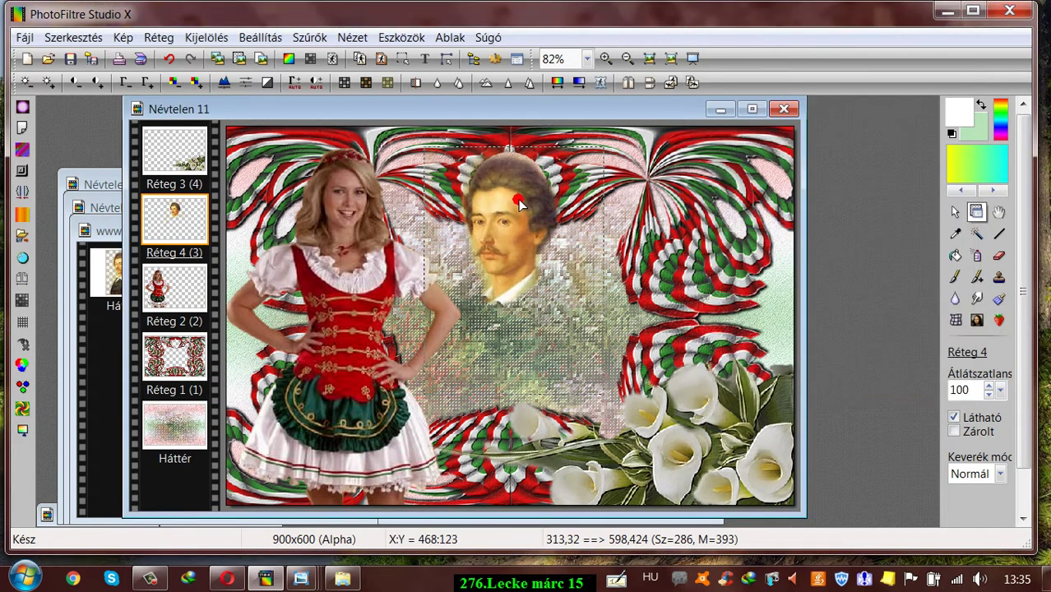
drag(519, 204, 519, 196)
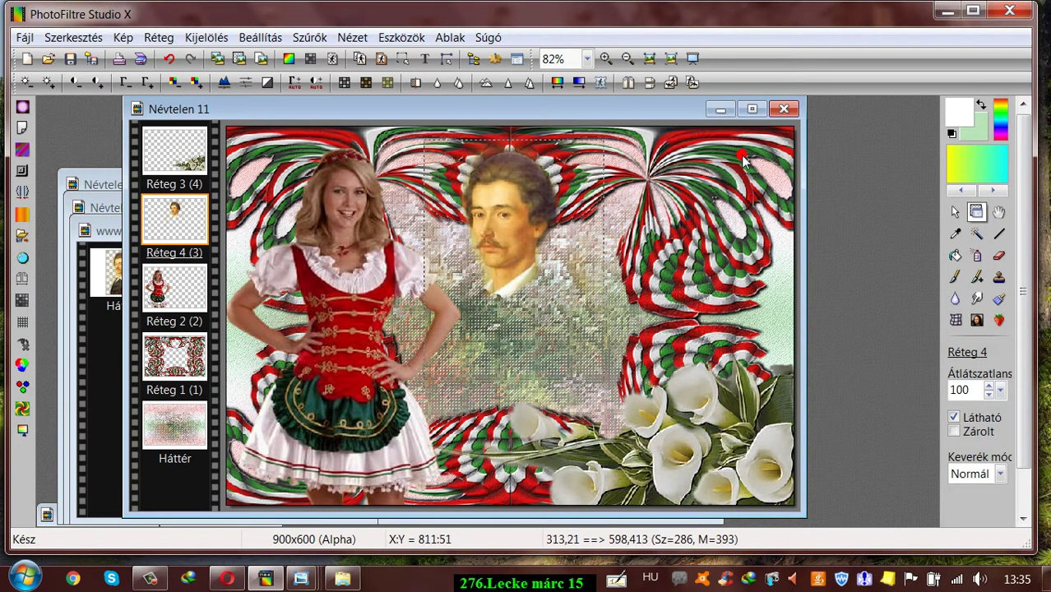
Reduce the portrait layer's opacity to 80%.
click(1001, 393)
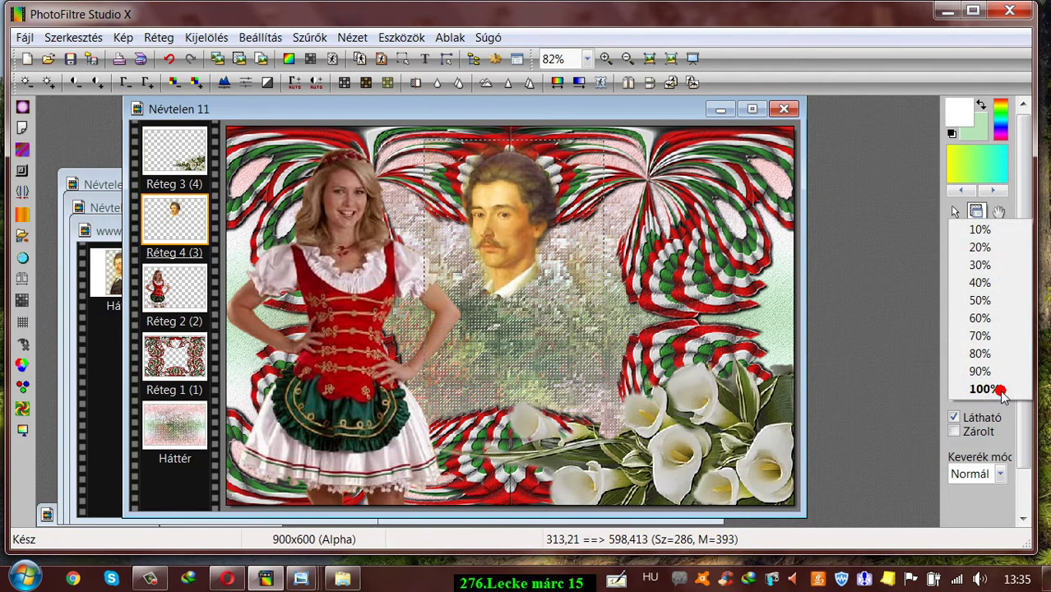
click(987, 371)
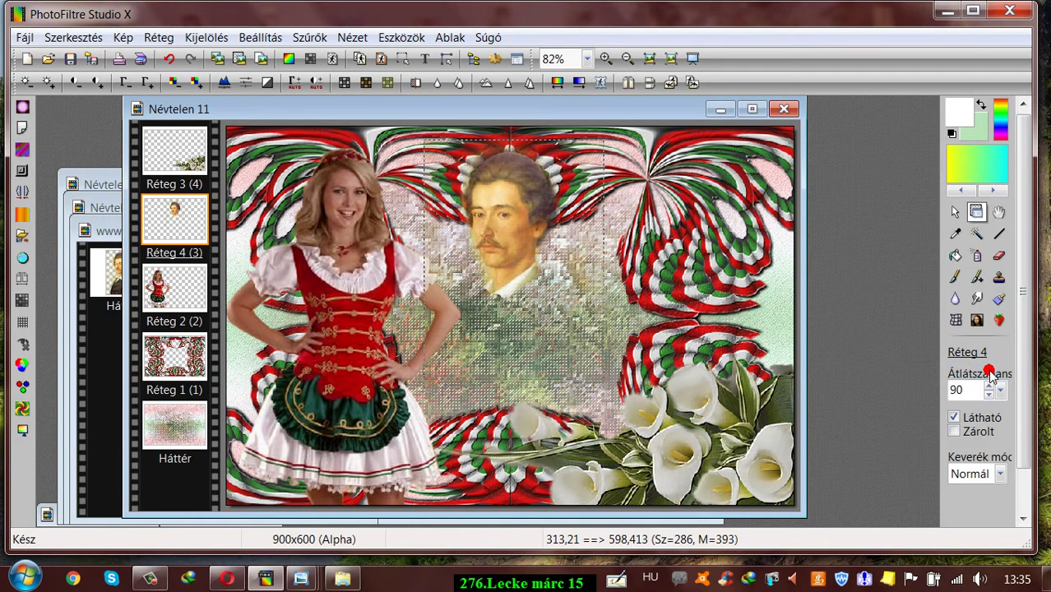
click(1001, 393)
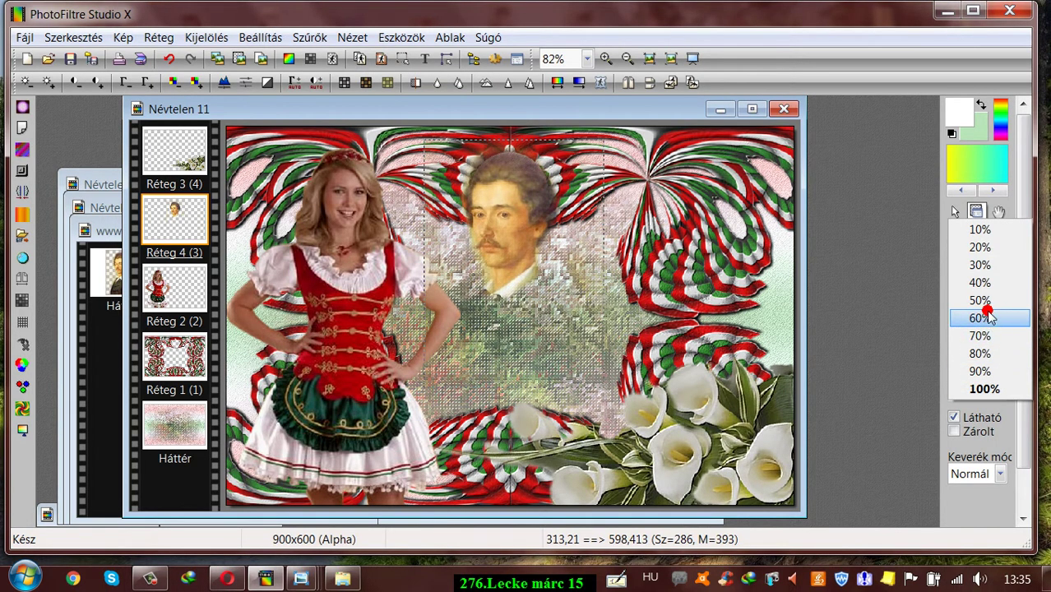
click(981, 353)
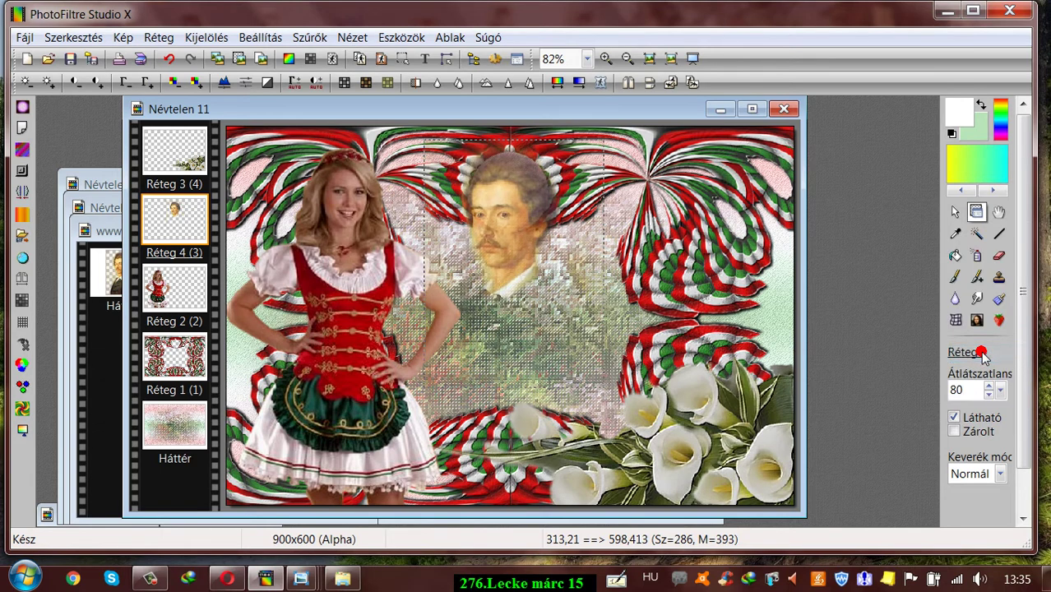
Try 70% opacity on the portrait layer Réteg 4 and restore it to 80%.
click(998, 255)
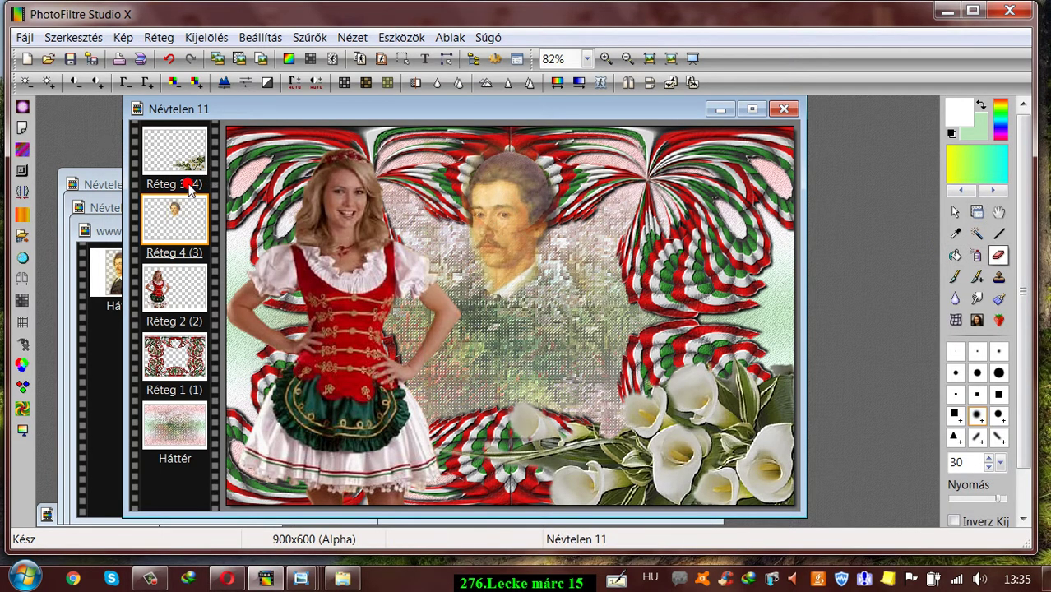
click(166, 356)
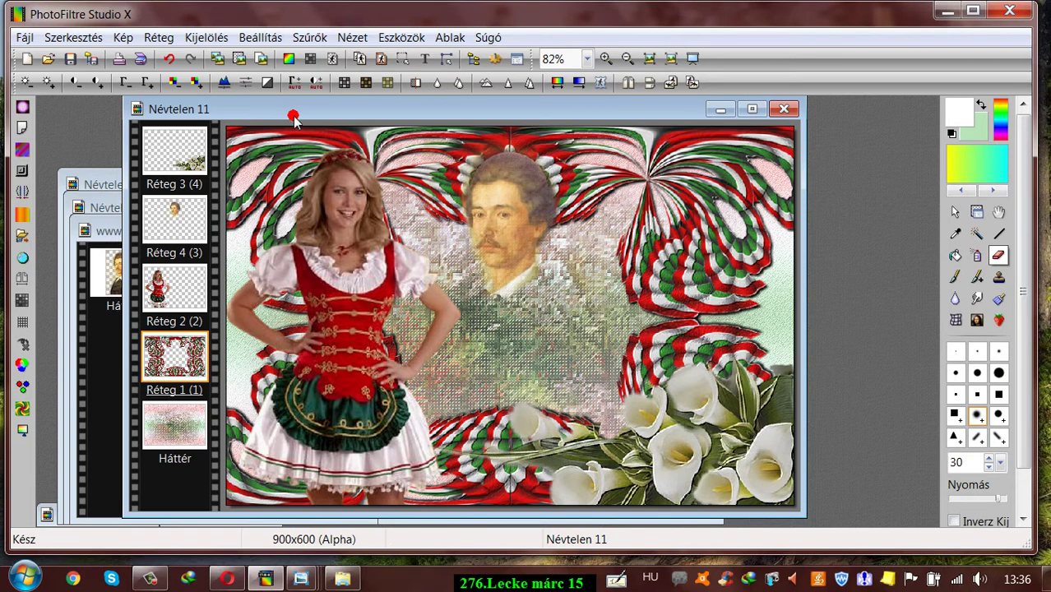
click(978, 212)
click(482, 199)
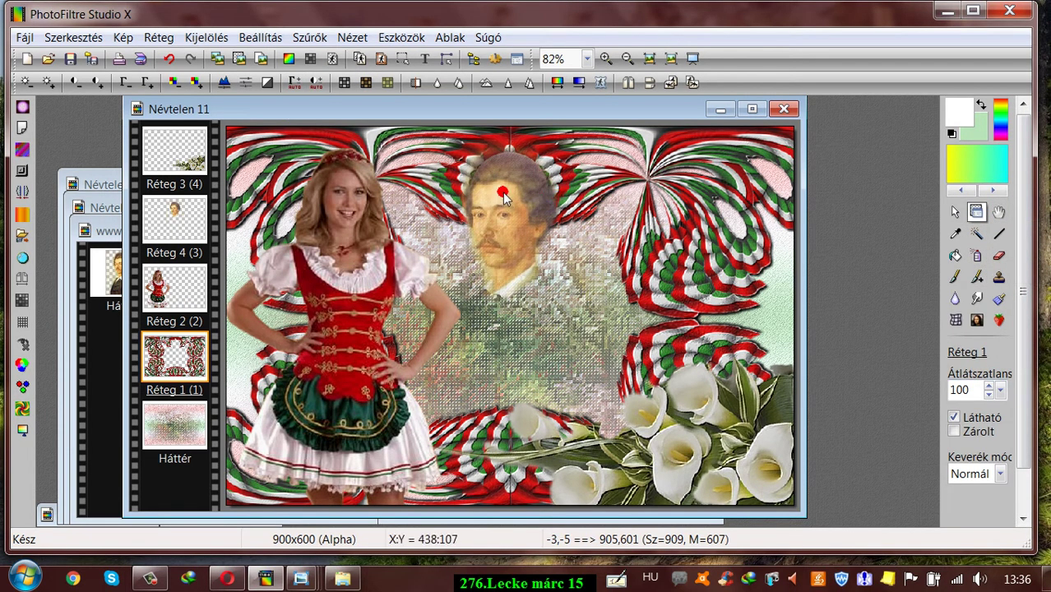
click(507, 189)
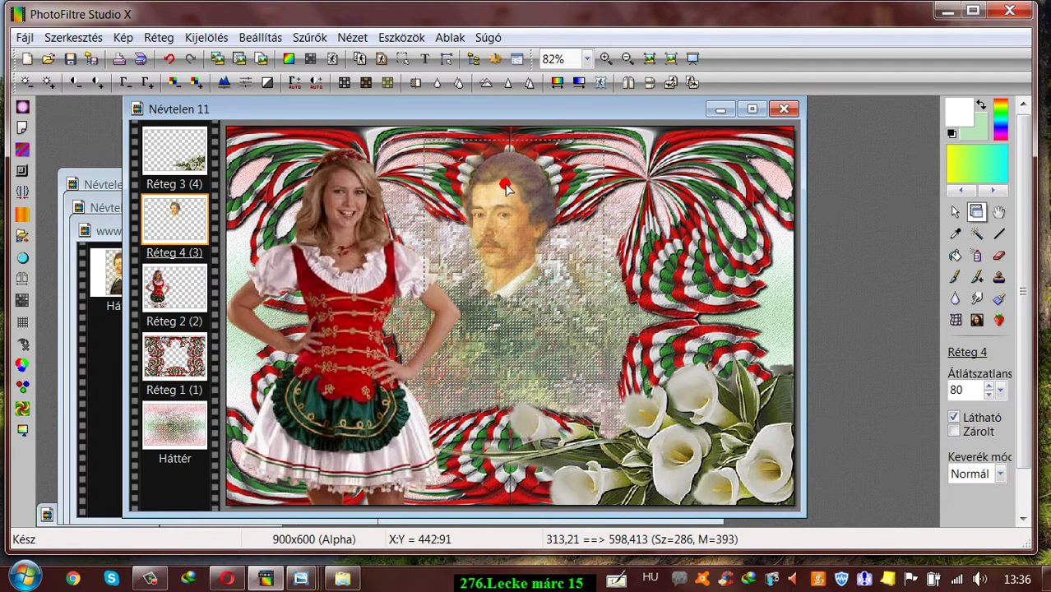
click(1001, 395)
click(1002, 394)
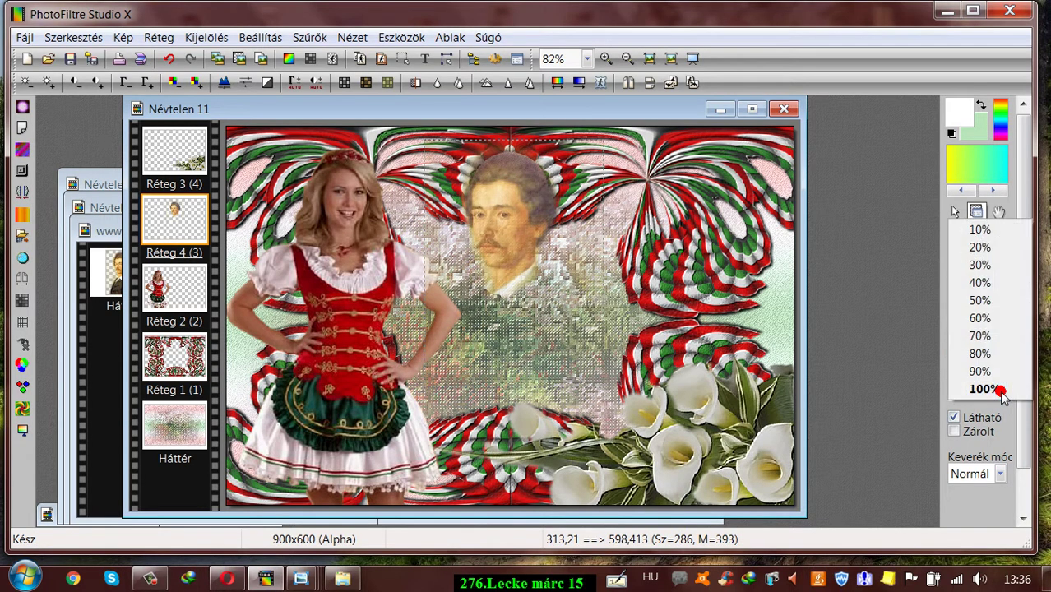
click(990, 337)
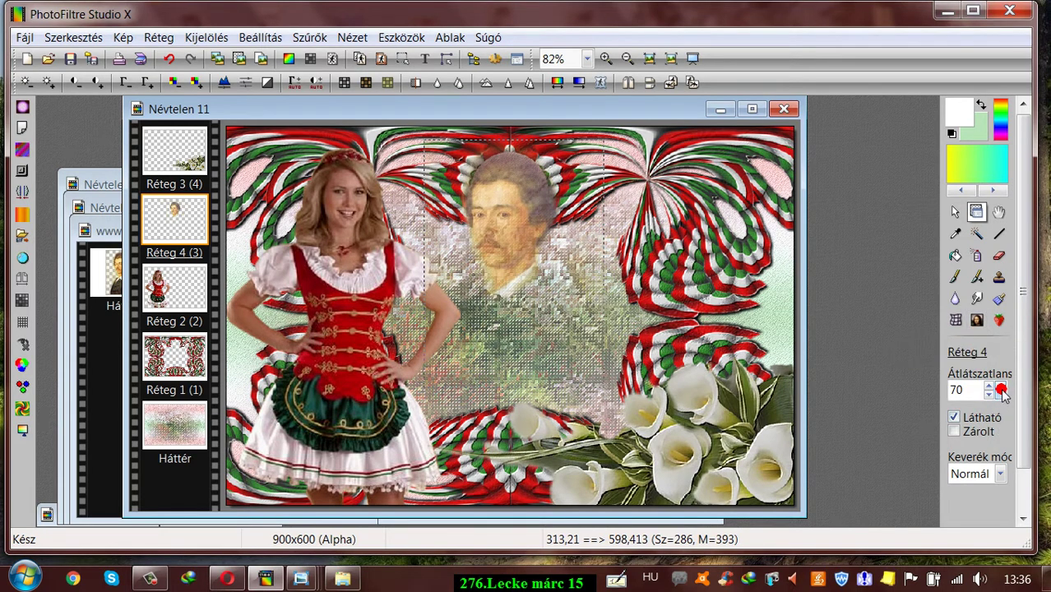
click(1002, 391)
click(992, 353)
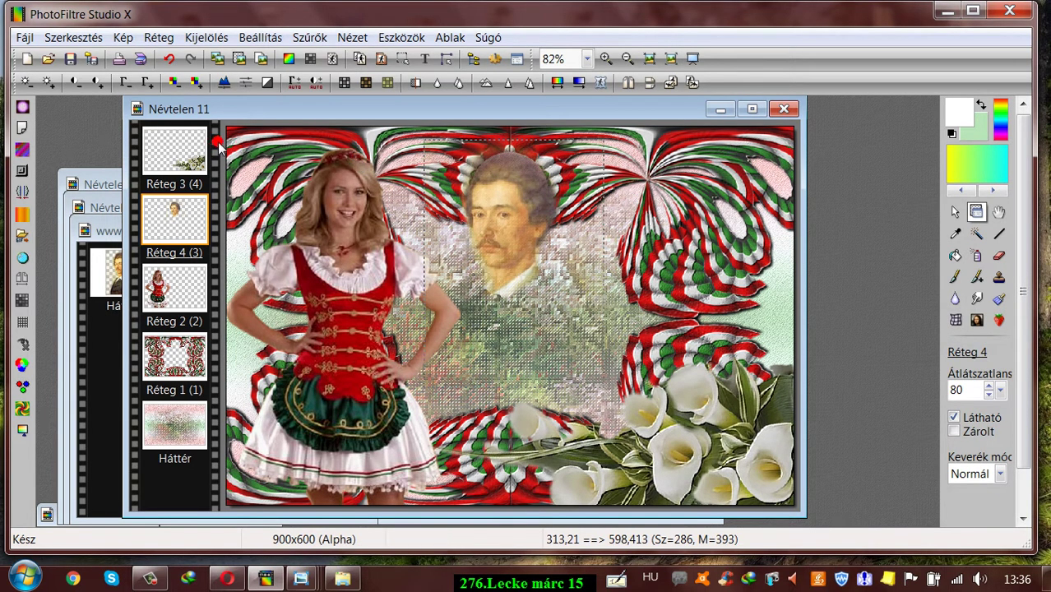
drag(376, 108, 386, 99)
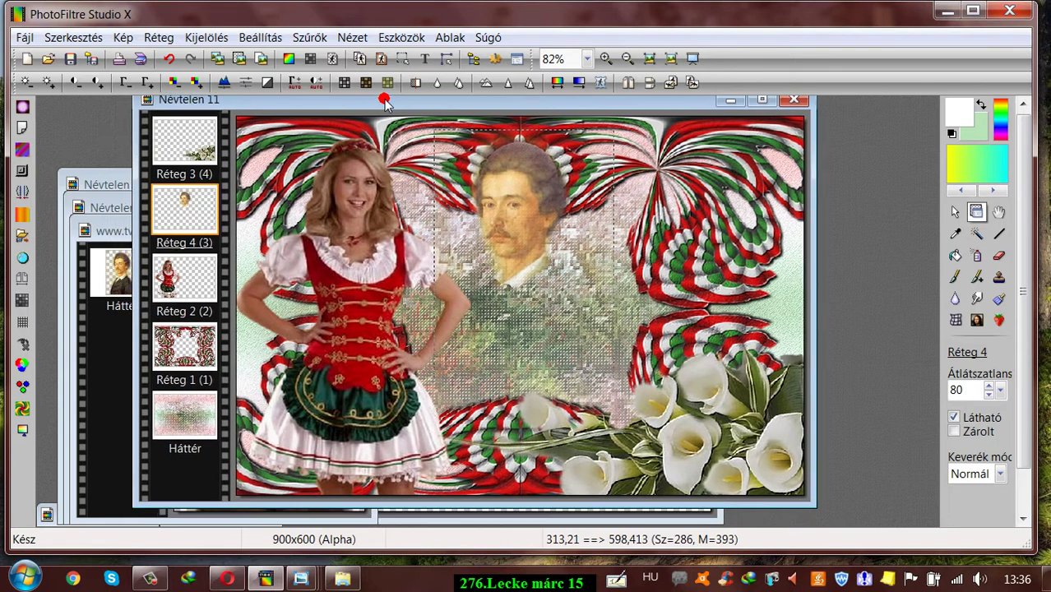
click(317, 42)
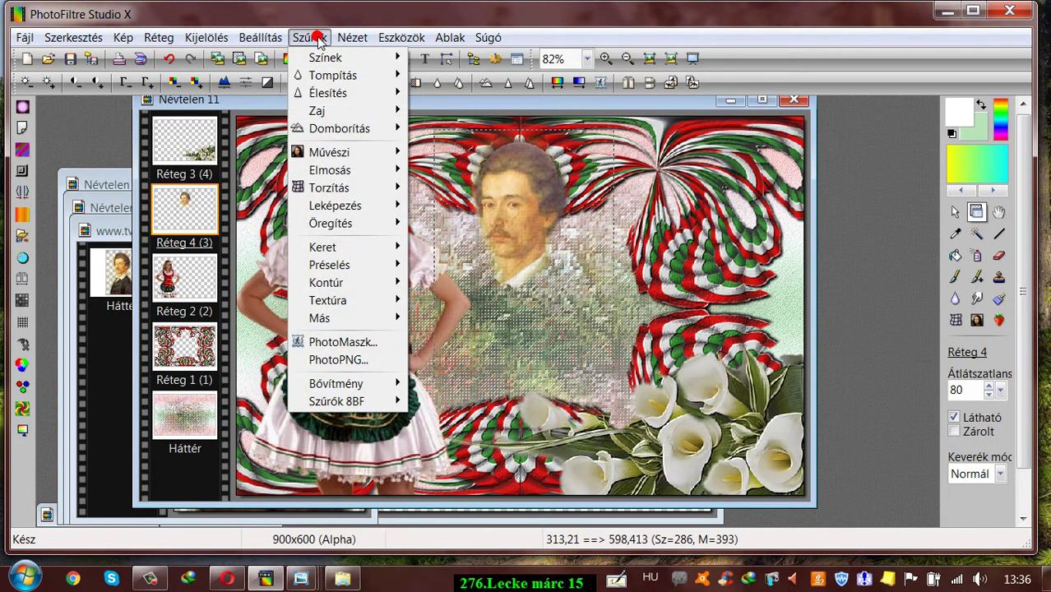
click(604, 110)
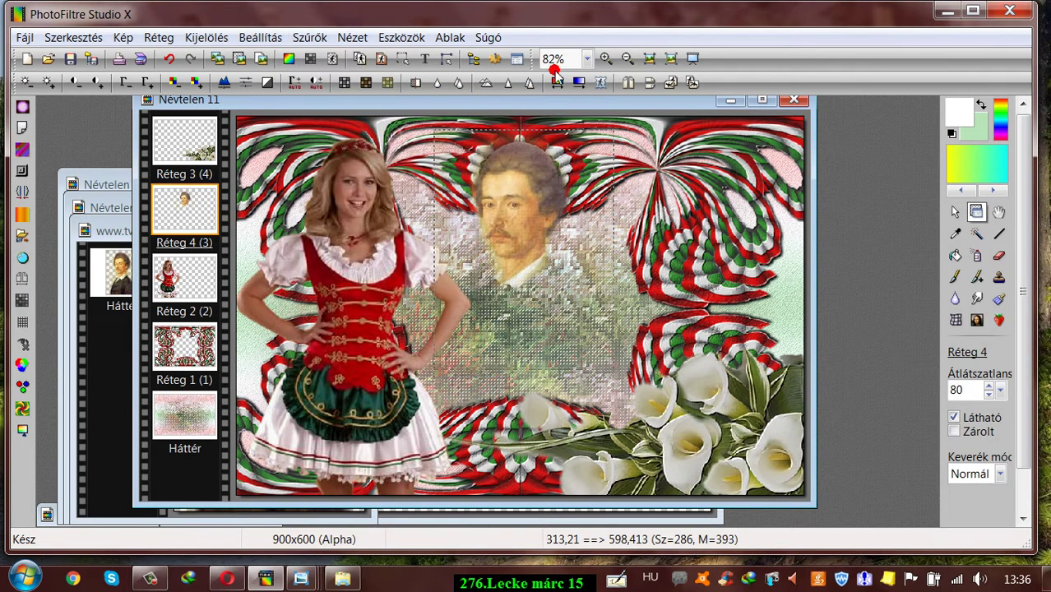
click(423, 59)
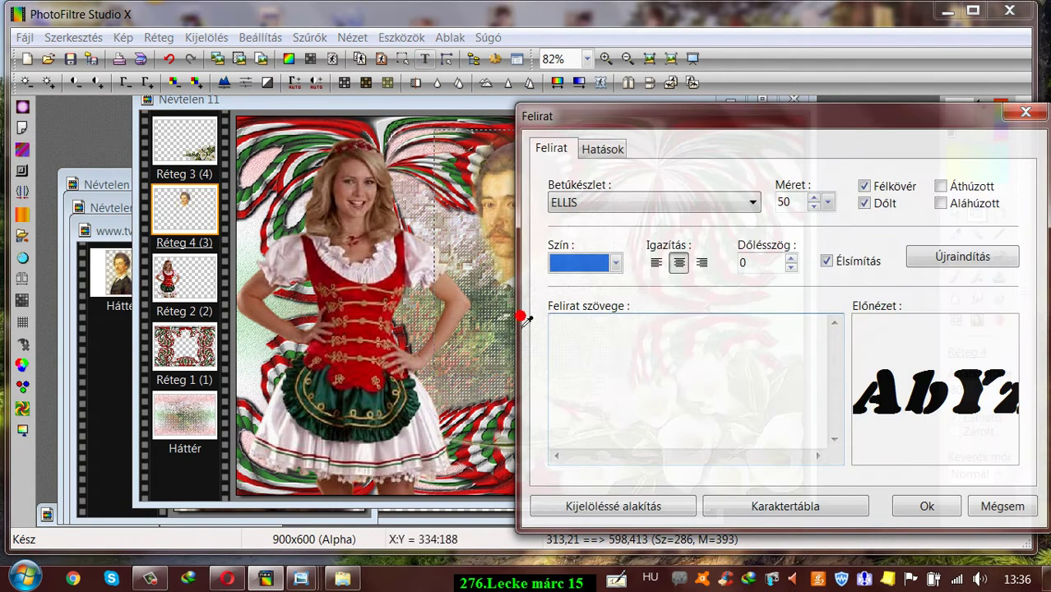
click(605, 376)
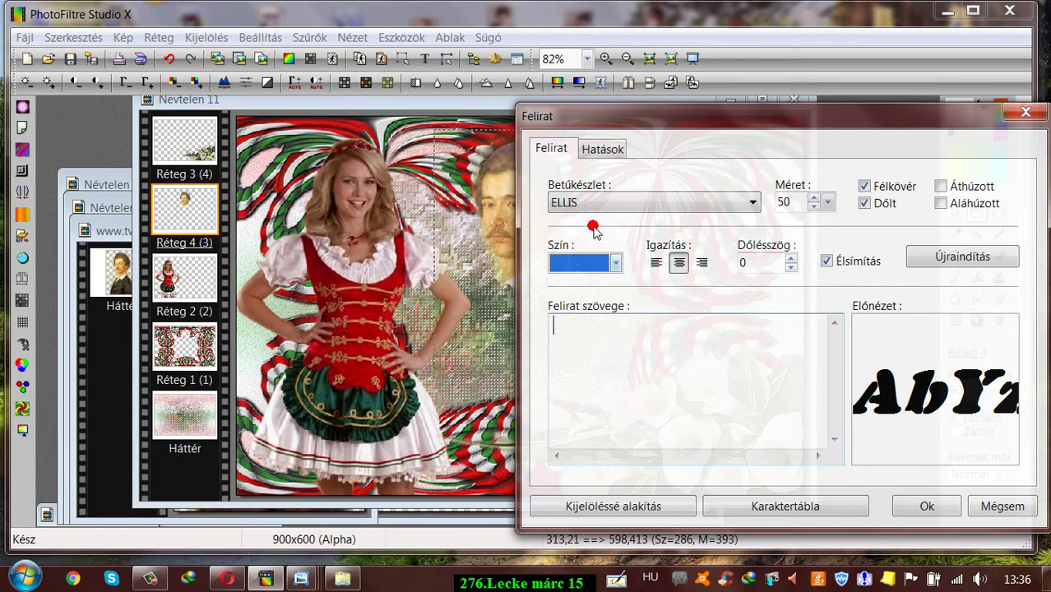
drag(651, 118, 564, 95)
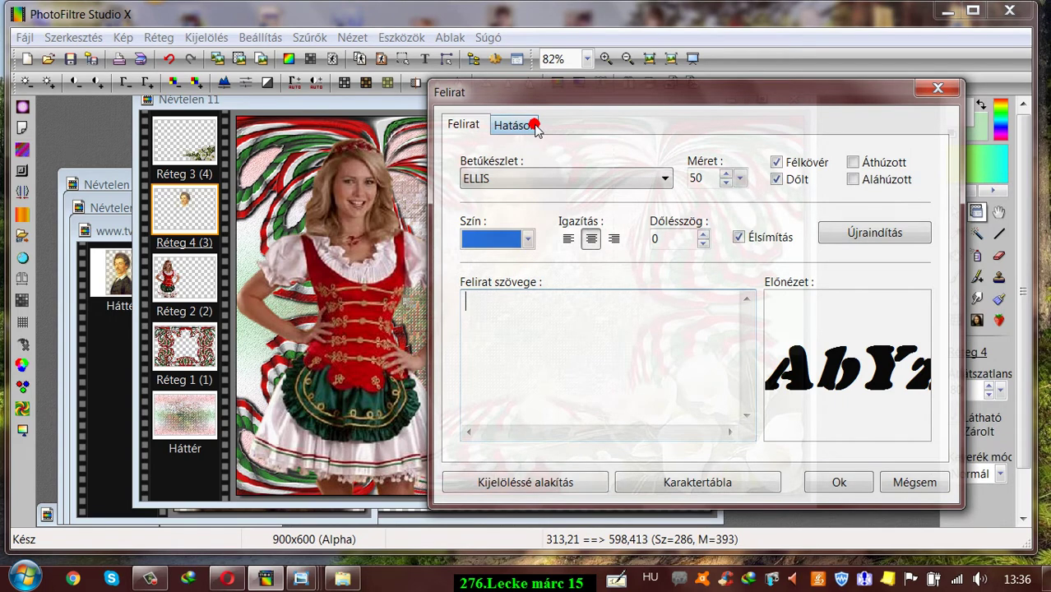
click(939, 91)
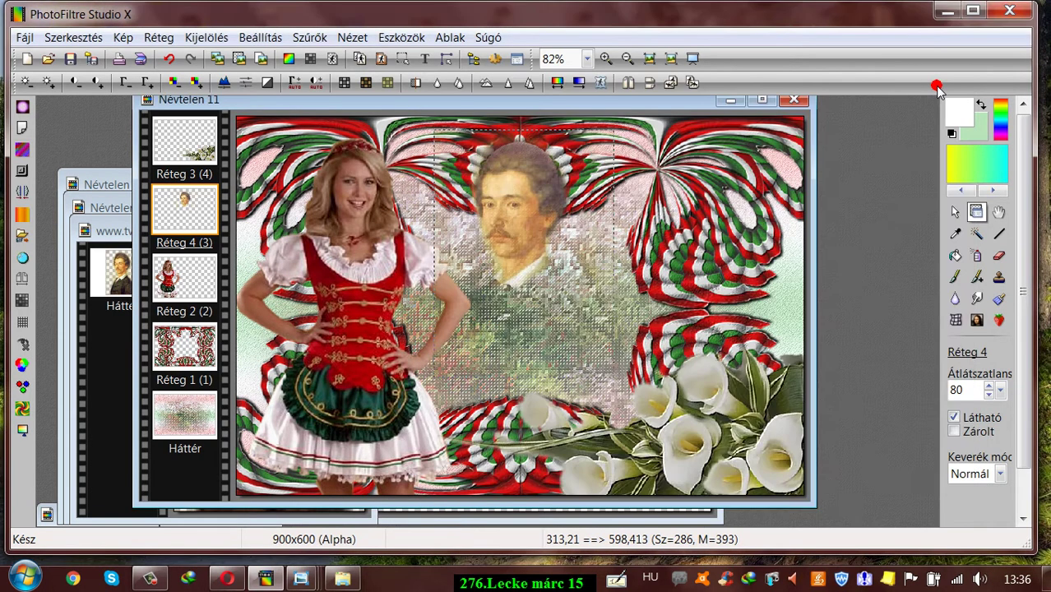
click(426, 59)
click(604, 150)
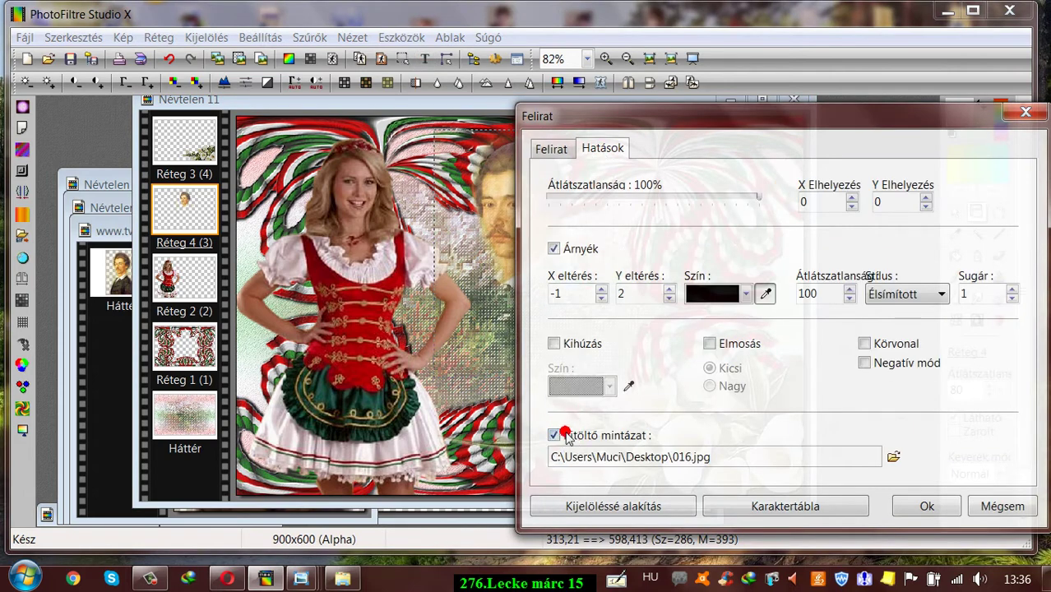
drag(547, 111, 420, 28)
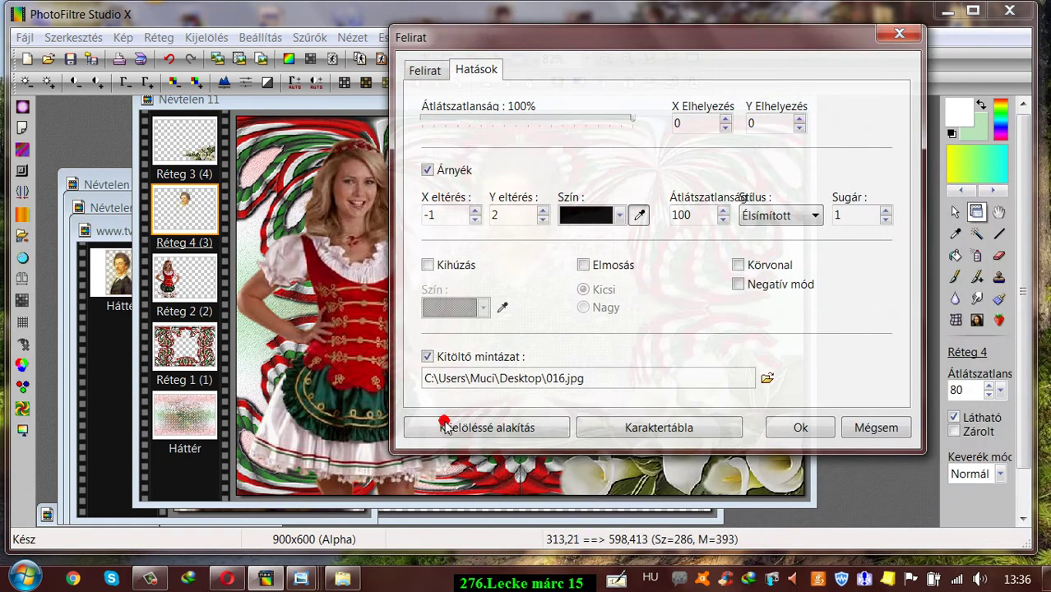
click(428, 356)
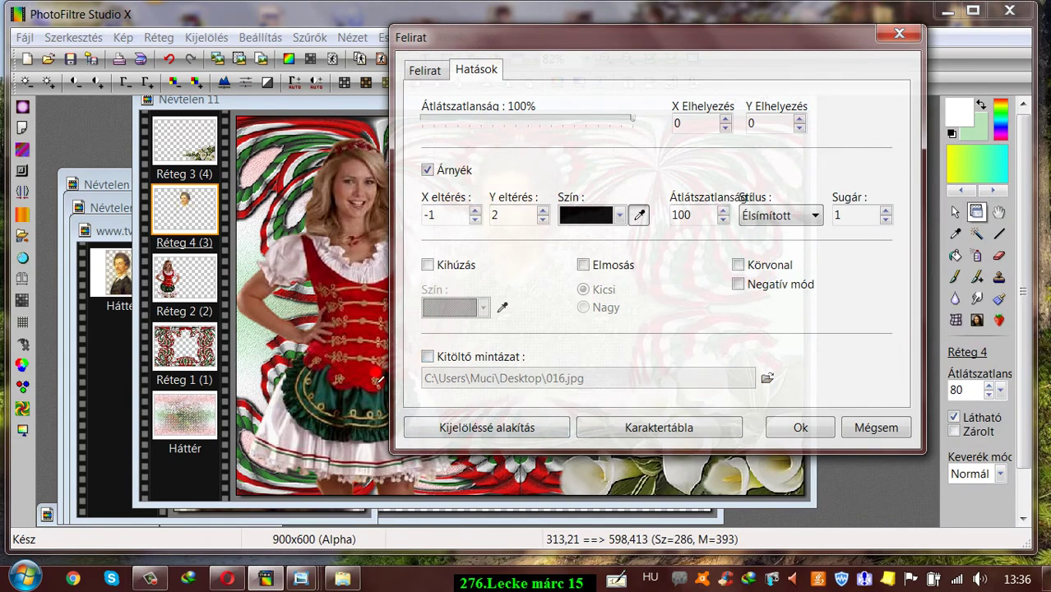
click(427, 357)
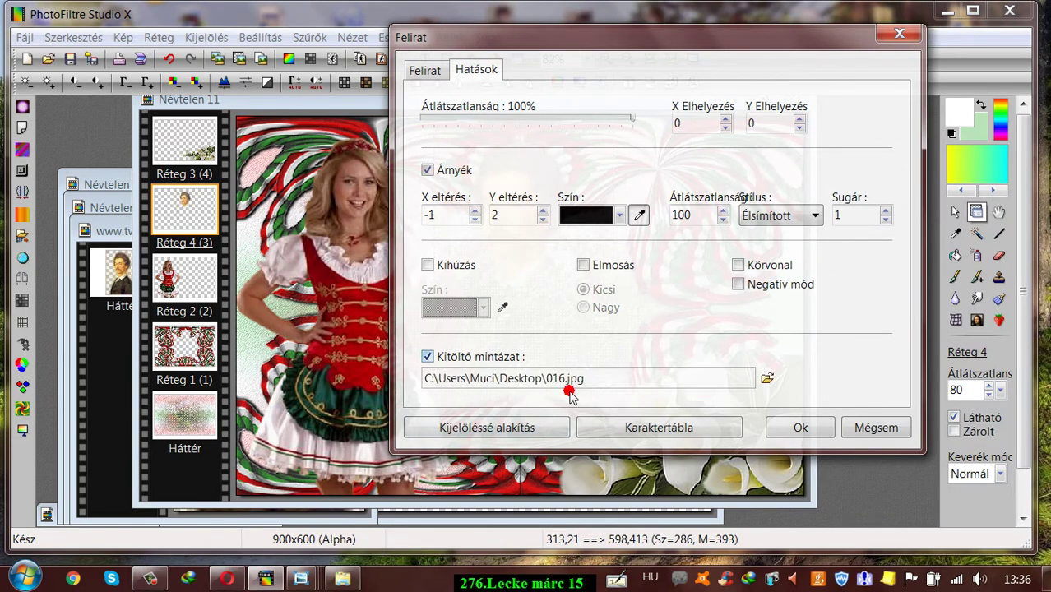
click(769, 379)
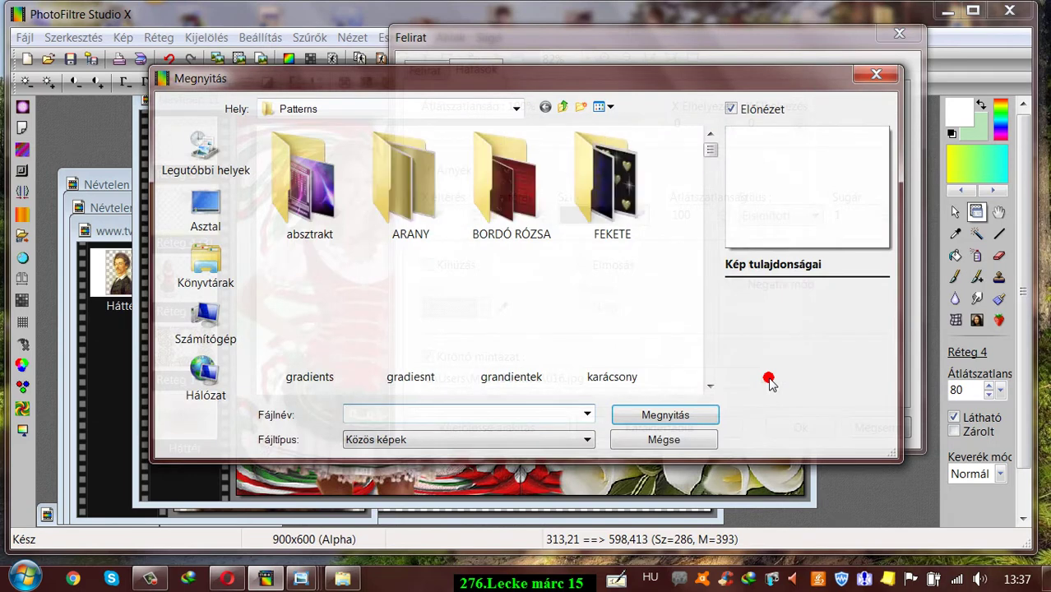
click(191, 192)
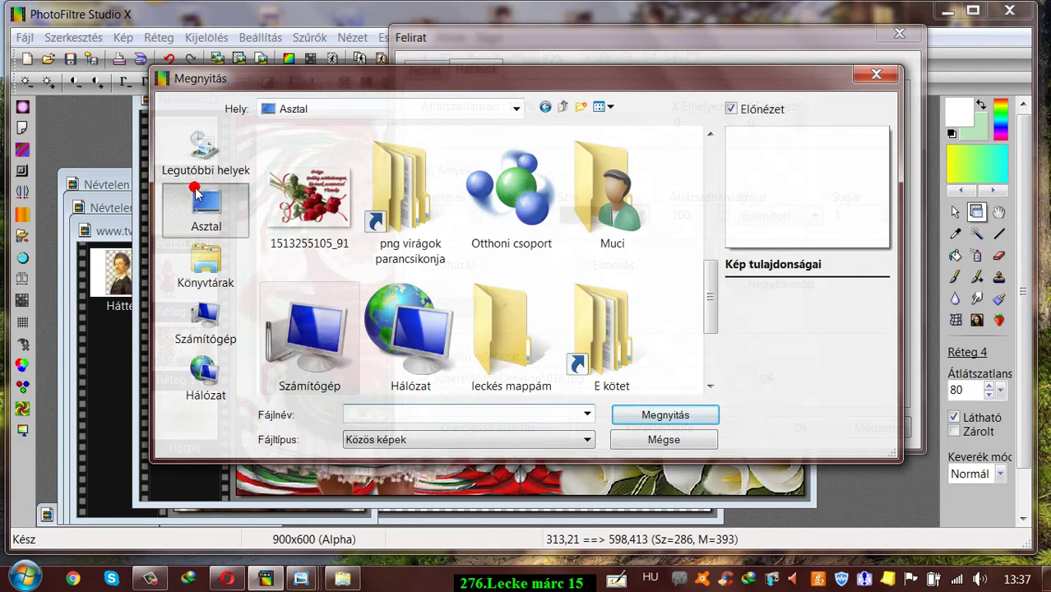
click(505, 342)
double_click(504, 344)
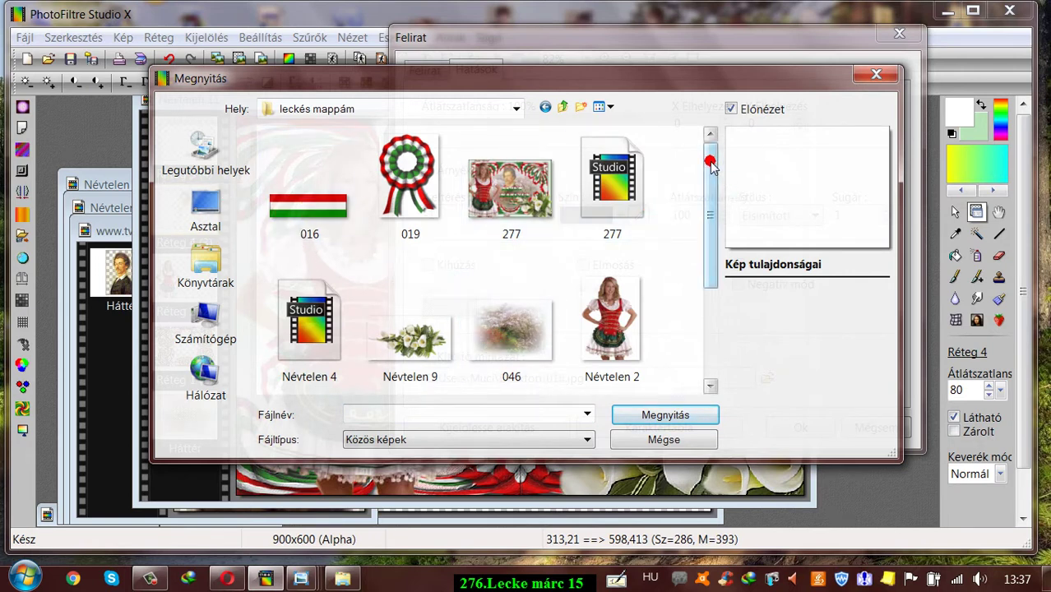
drag(709, 158, 462, 166)
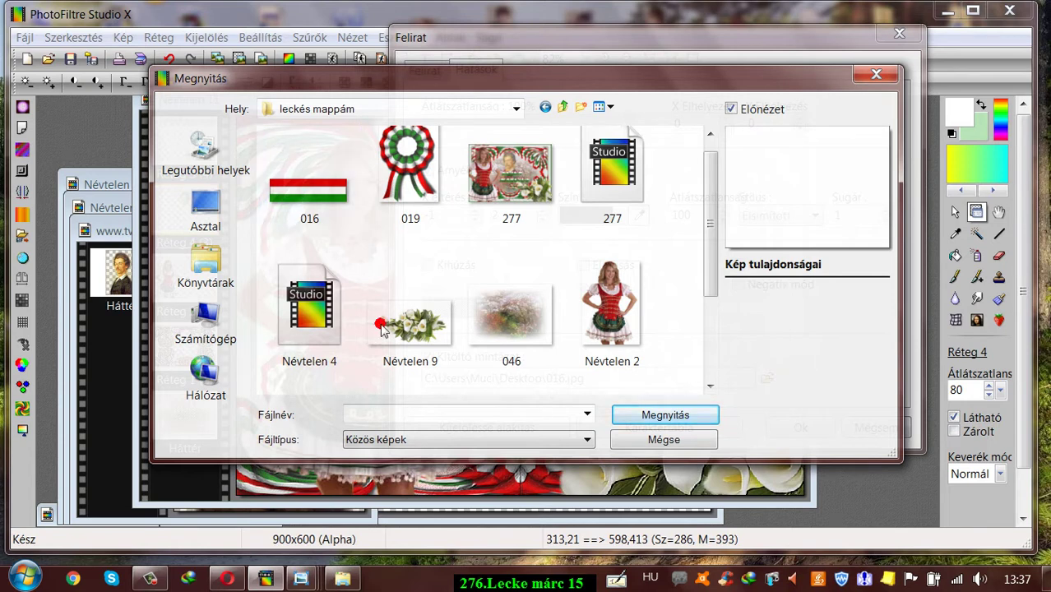
click(641, 417)
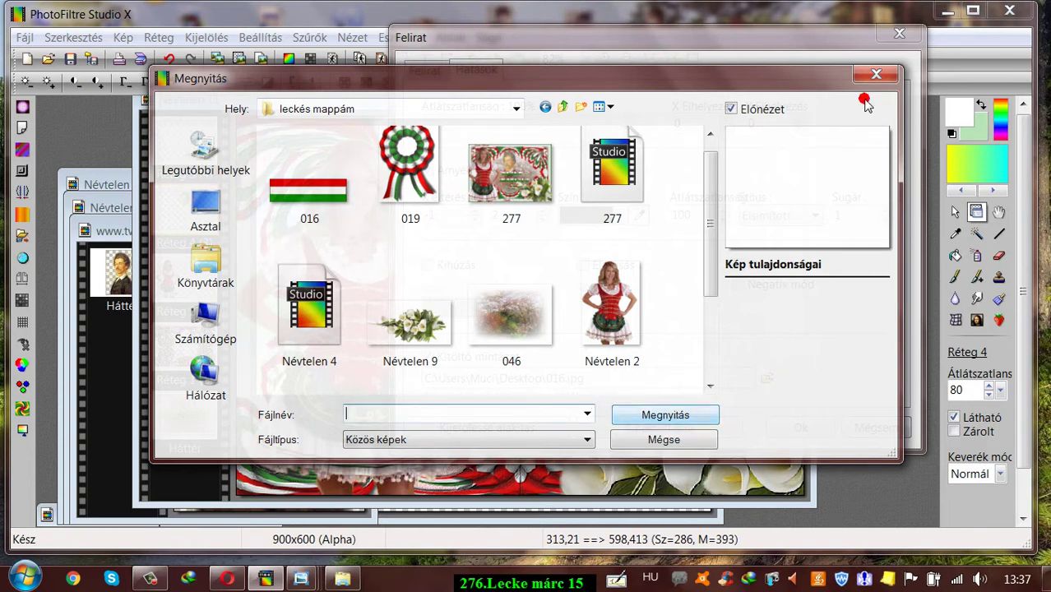
click(879, 75)
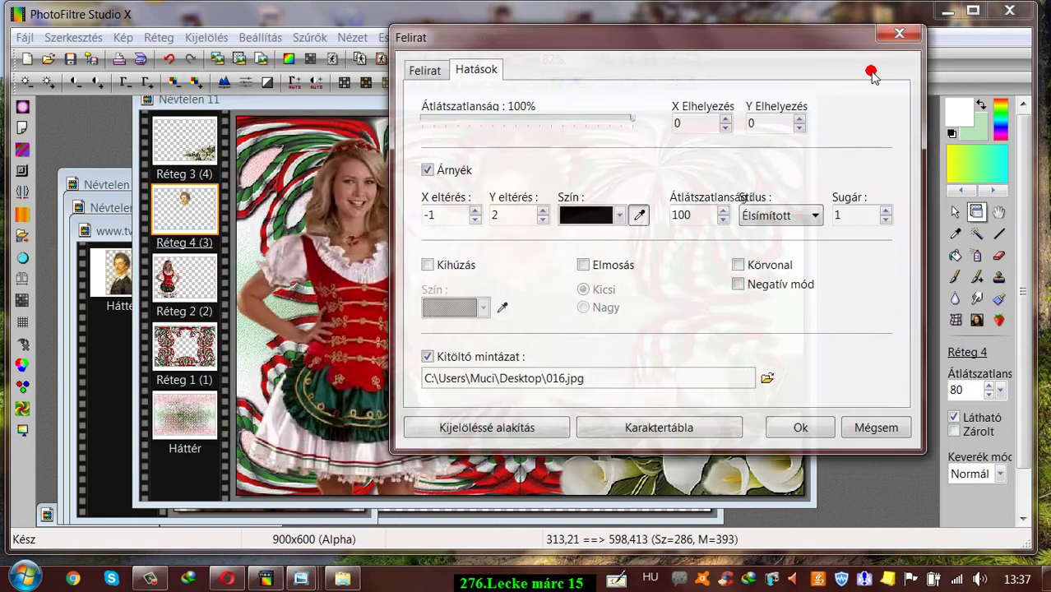
click(900, 36)
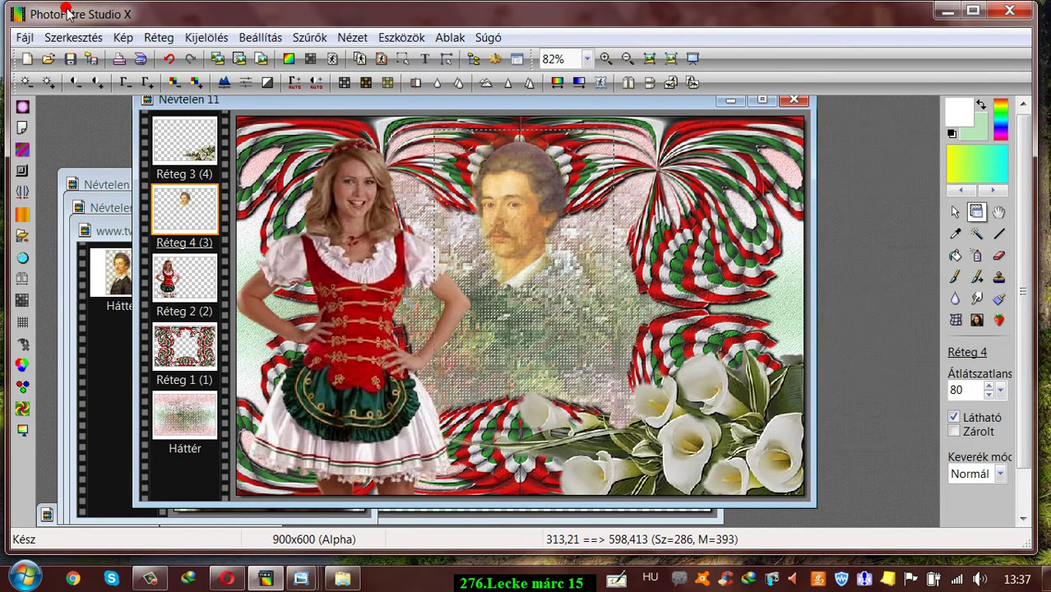
Open the flag stripe image 016 from the leckés mappám folder.
click(48, 58)
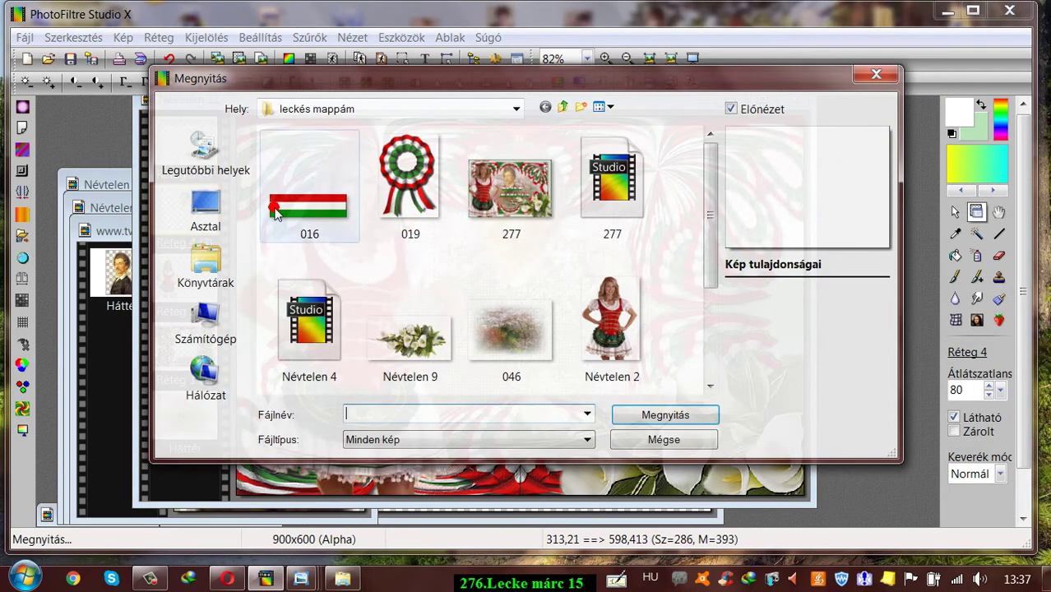
click(275, 212)
click(681, 415)
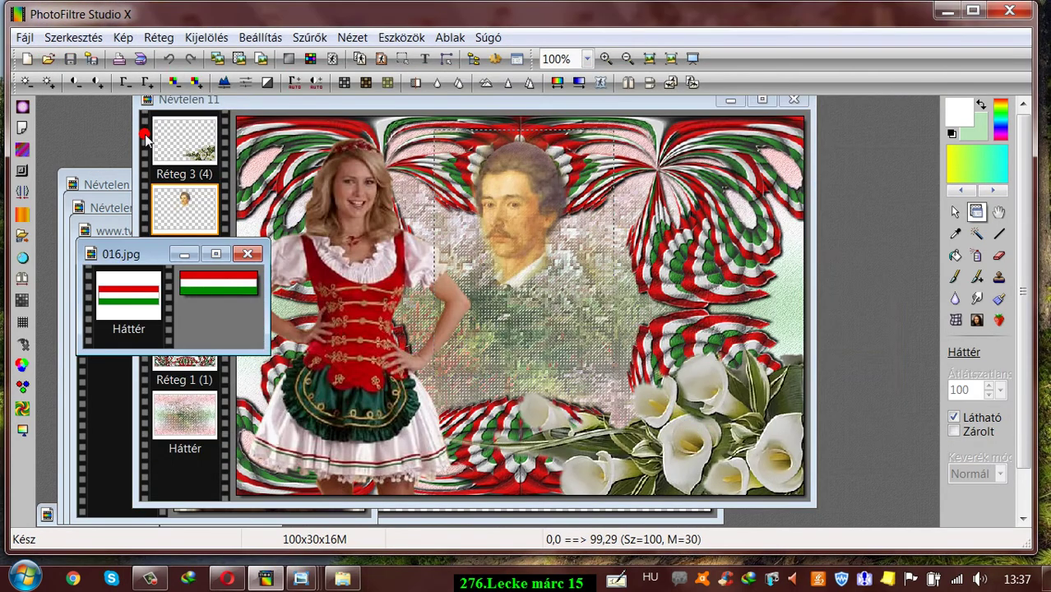
Resize the flag stripe image to a height of 20 pixels, keeping its proportions.
click(122, 38)
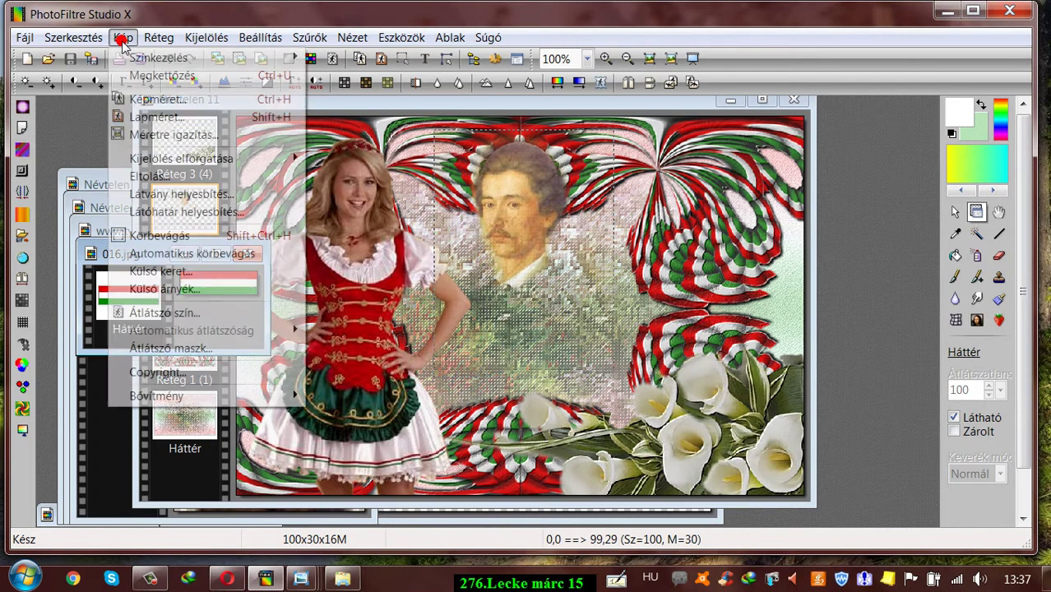
click(157, 100)
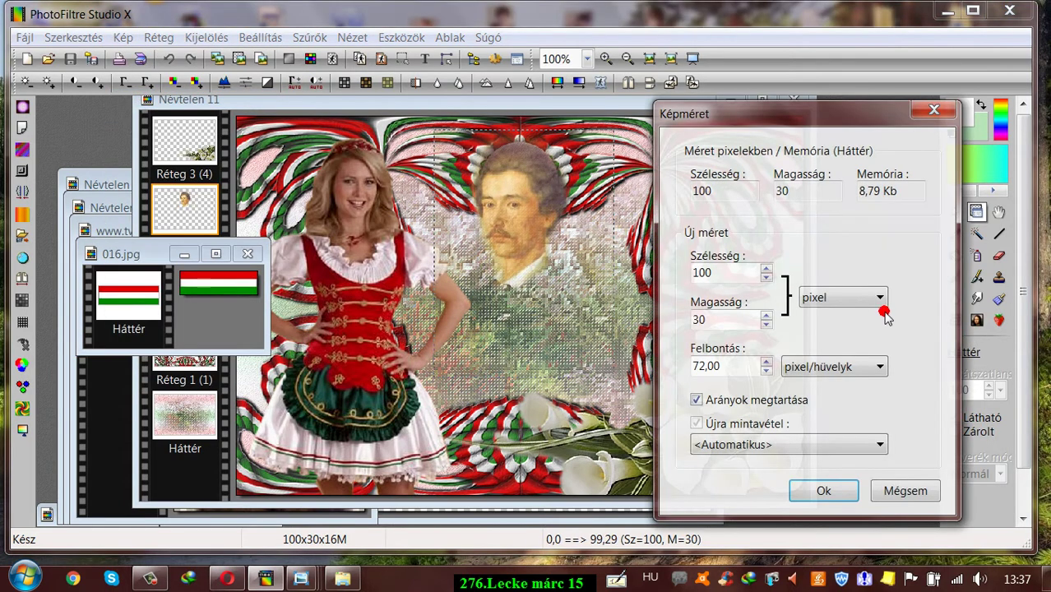
double_click(704, 319)
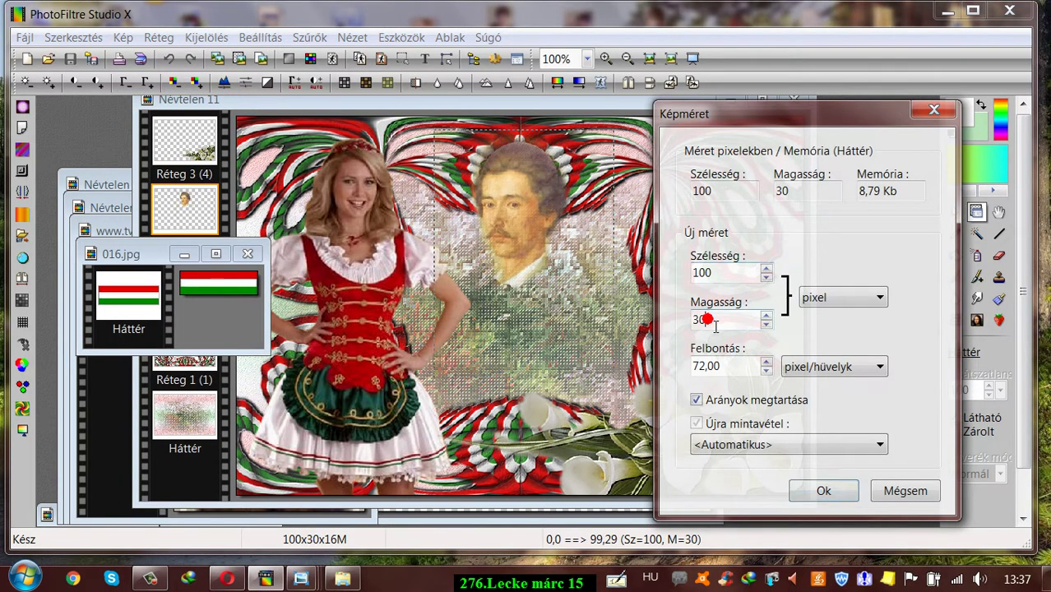
text(20)
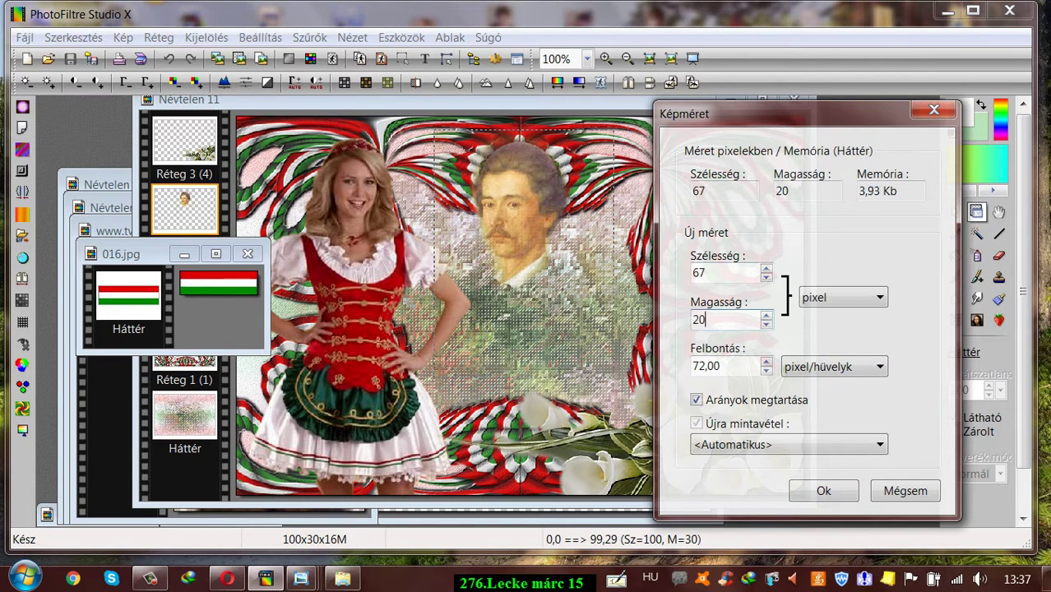
click(825, 491)
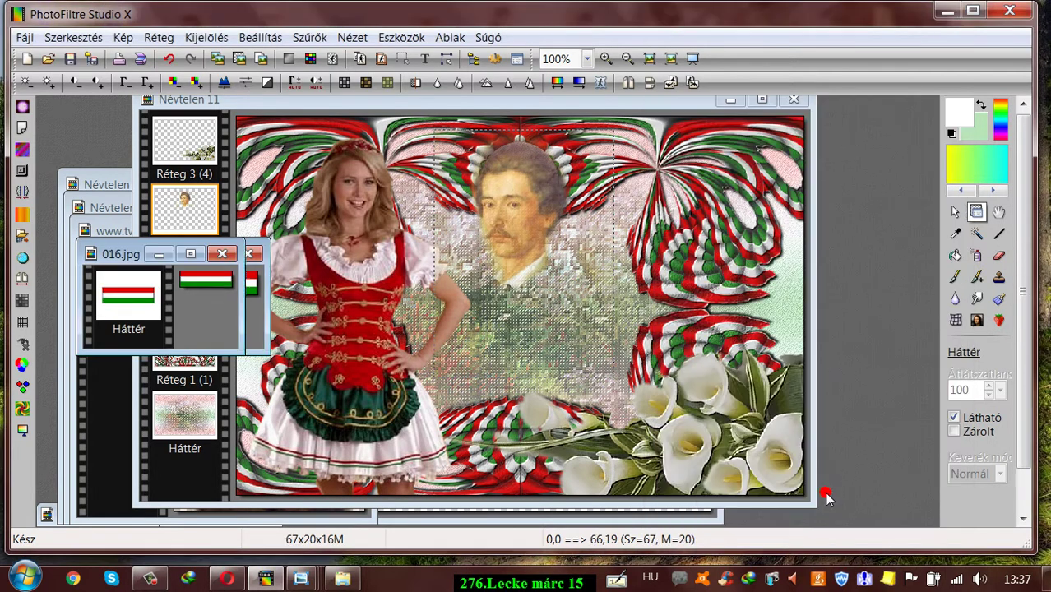
Save the resized flag stripe as a JPEG named 0165 in the leckés mappám folder.
click(25, 46)
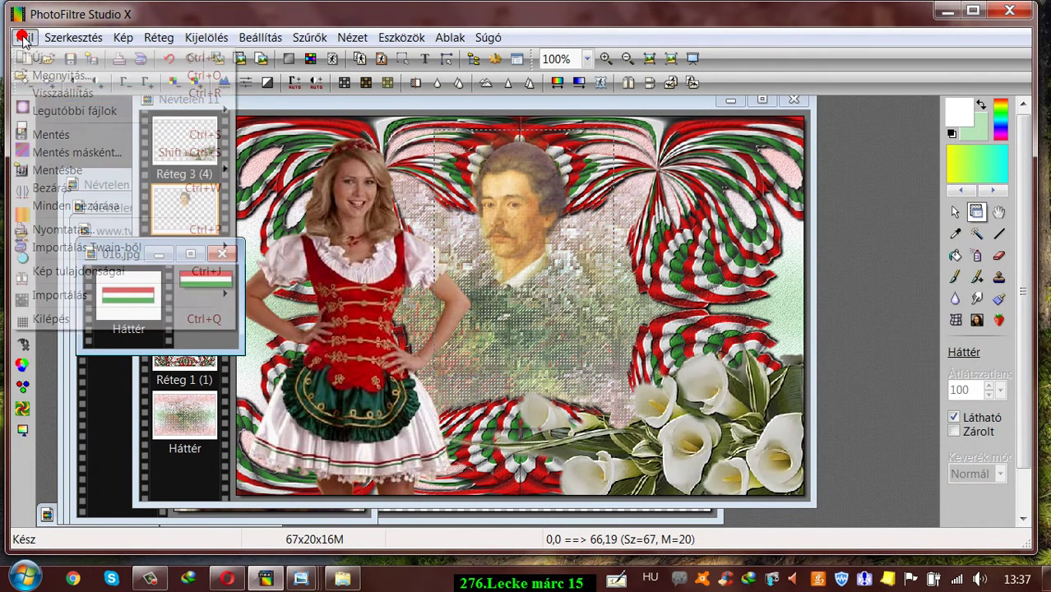
click(43, 154)
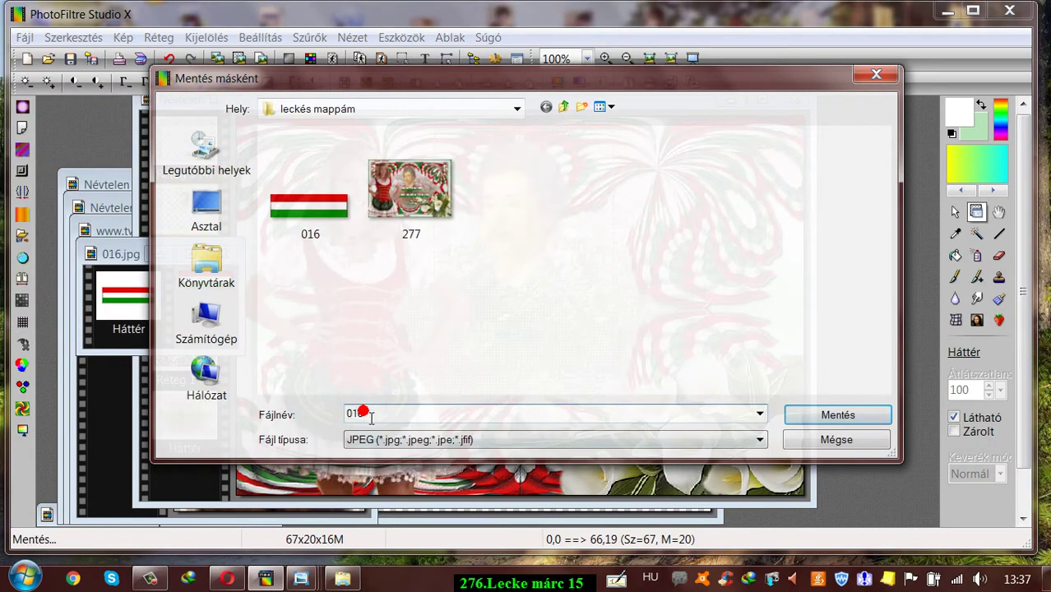
click(812, 416)
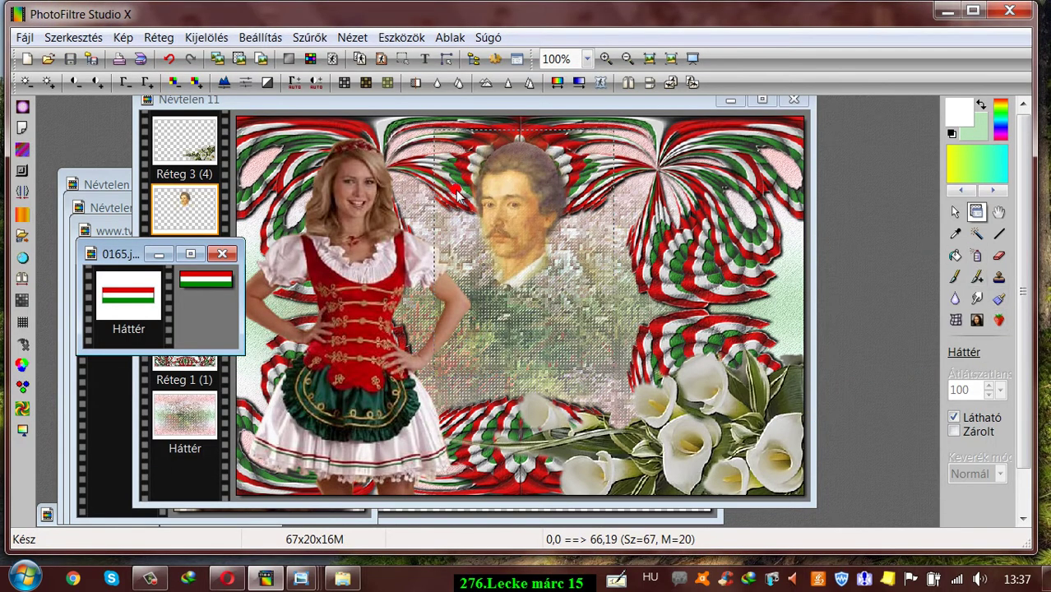
Start a new text caption and set its fill pattern to 0165.jpg from the leckés mappám folder on the desktop.
click(424, 58)
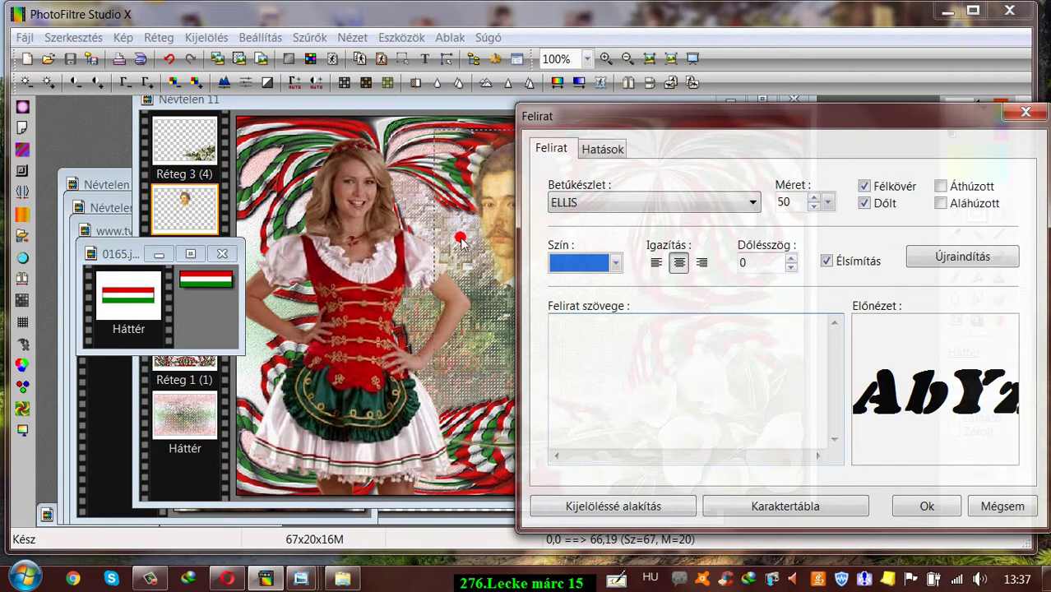
click(609, 152)
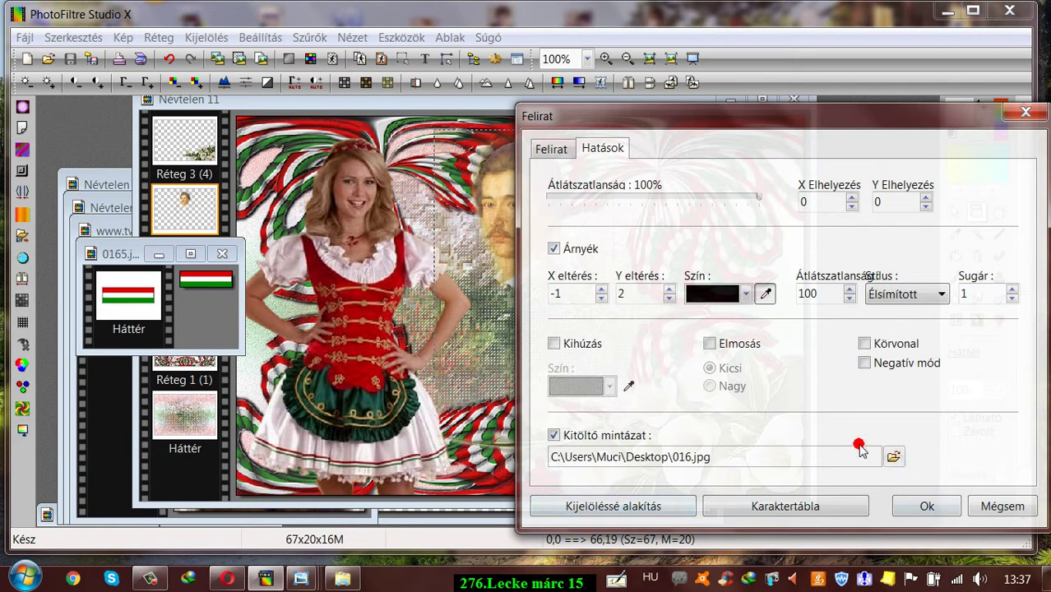
click(554, 437)
click(554, 436)
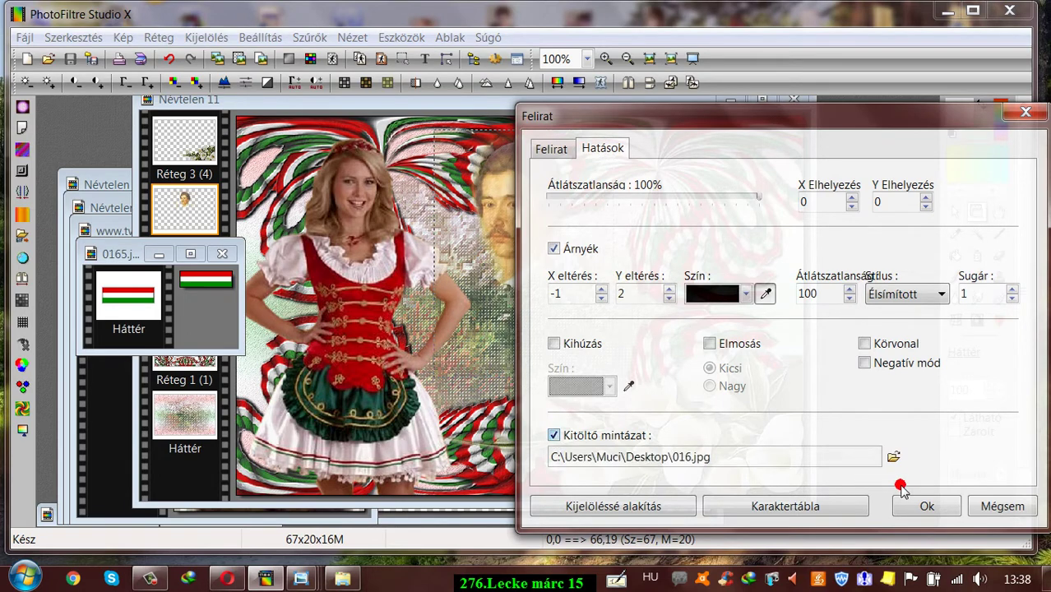
click(894, 458)
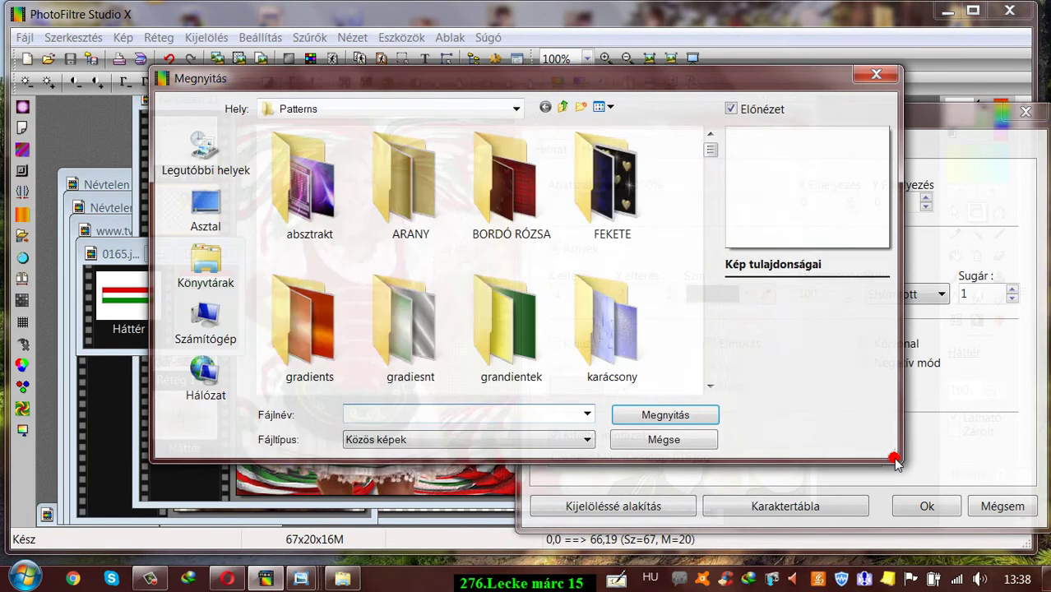
click(206, 207)
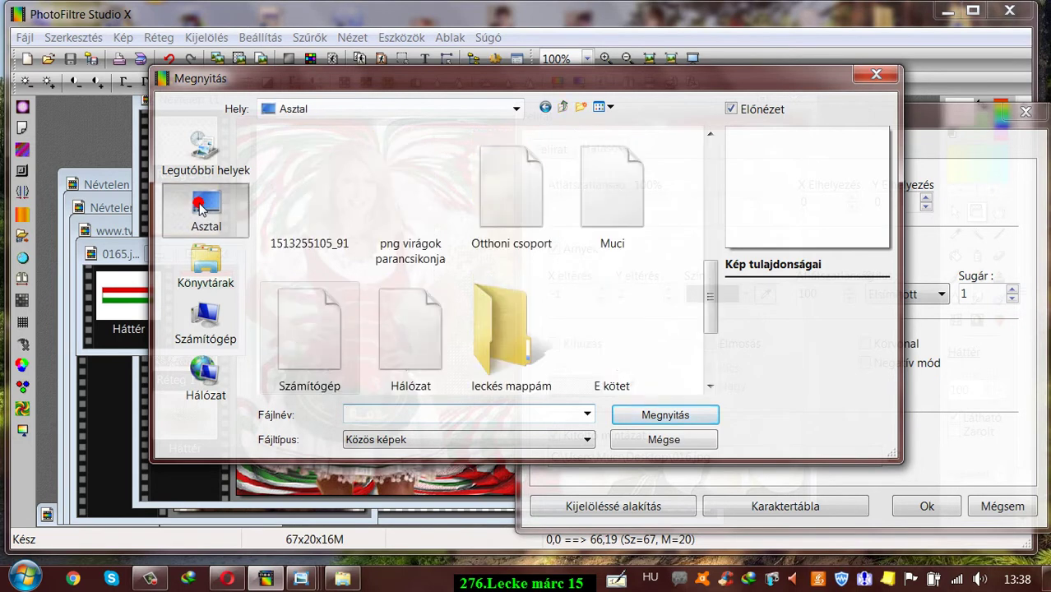
click(501, 339)
double_click(500, 339)
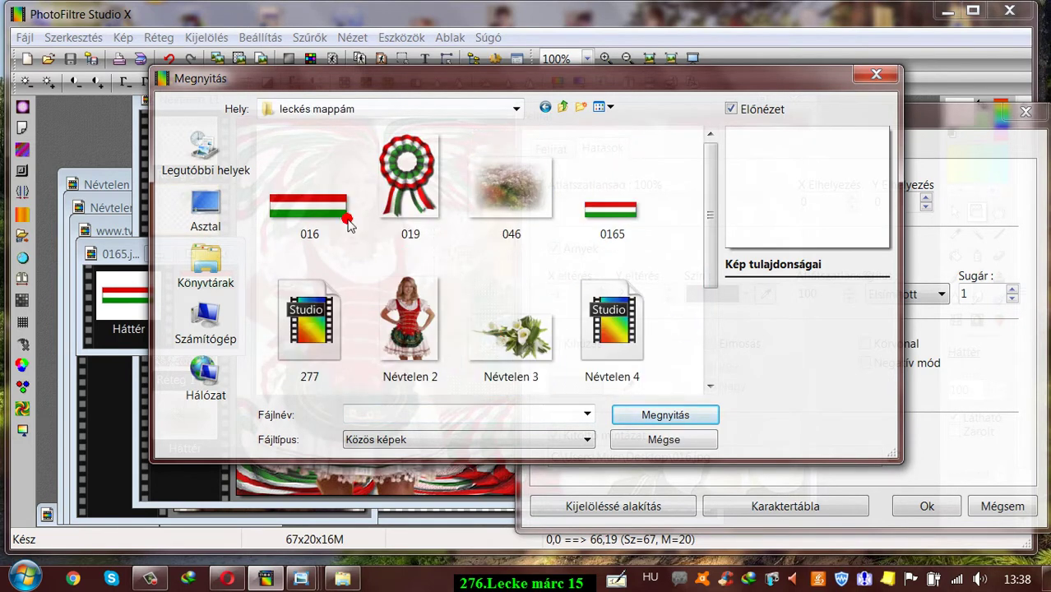
click(584, 222)
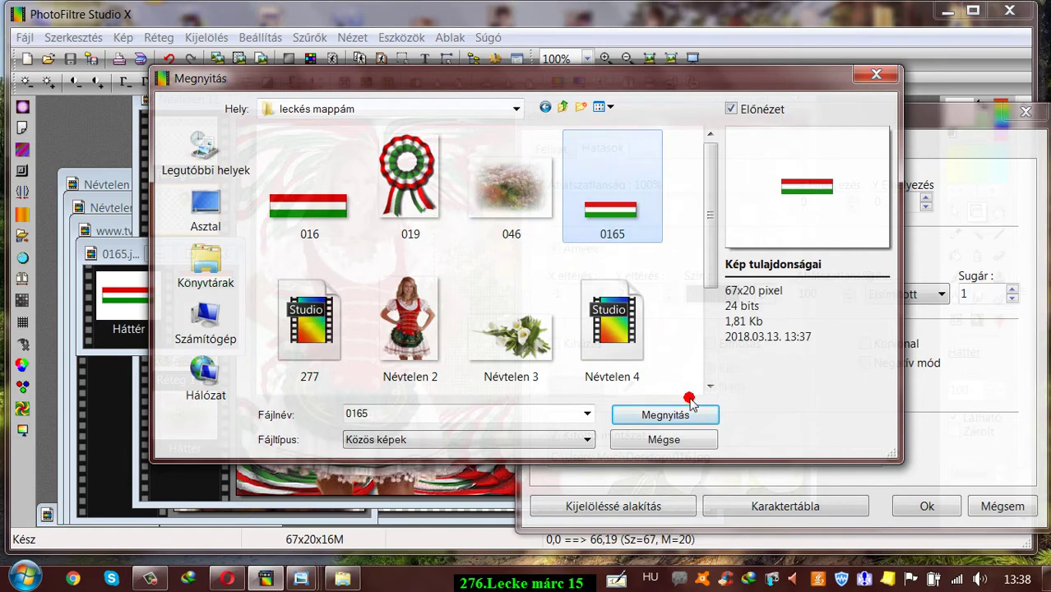
click(691, 415)
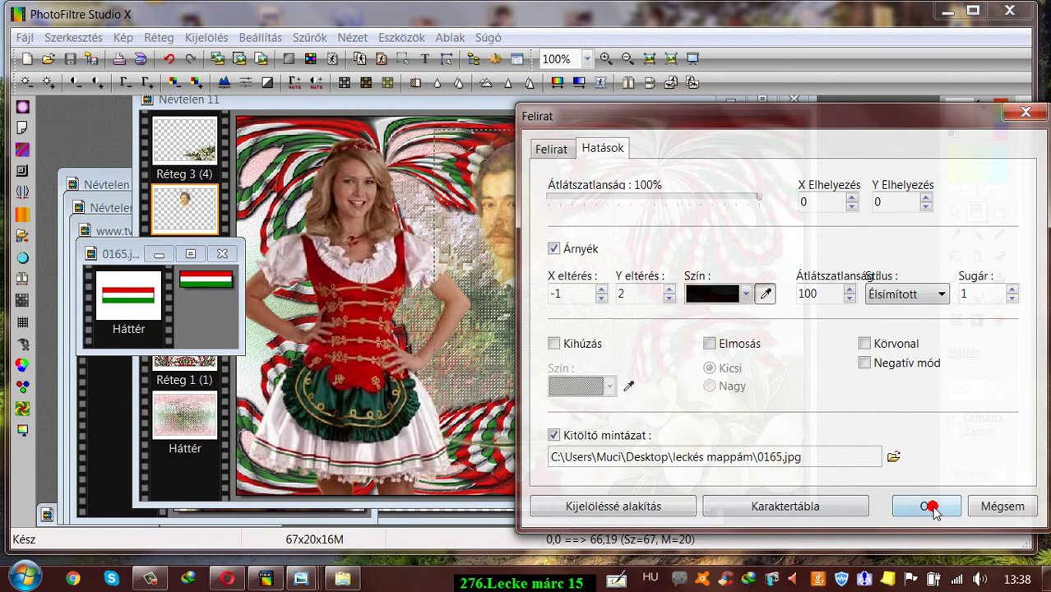
Enter the caption "ÉLJEN MÁRCIUS" on two lines with MÁRCIUS indented, and insert it as a text layer.
click(551, 150)
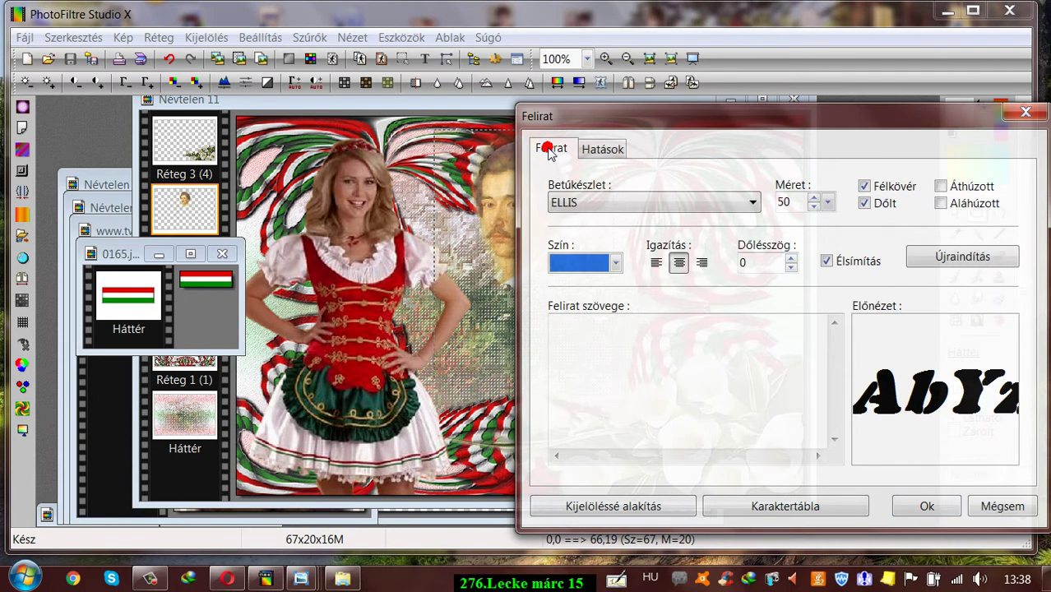
click(562, 333)
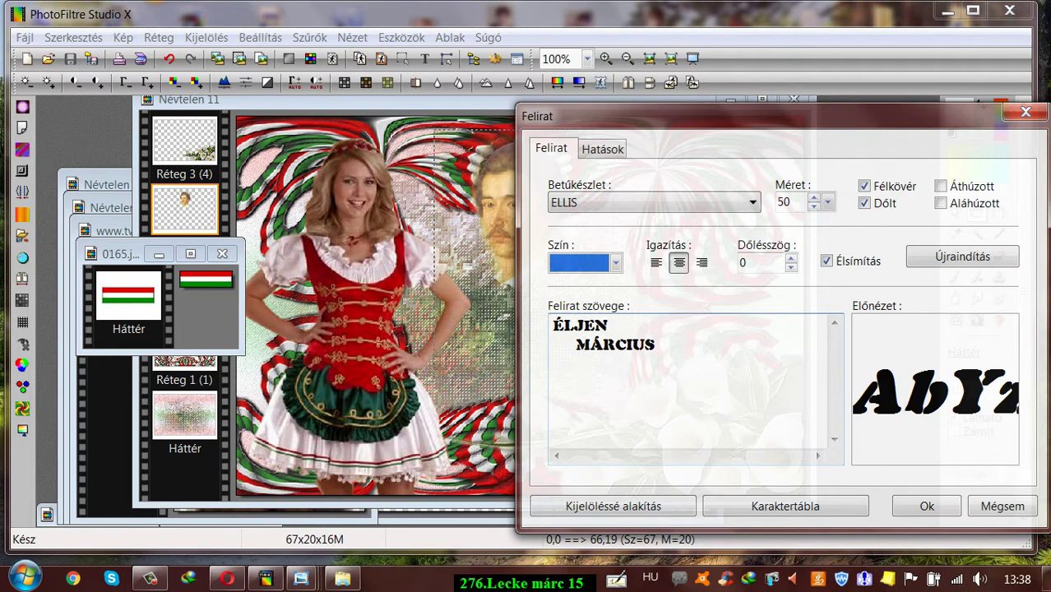
click(928, 508)
click(654, 370)
click(922, 507)
click(922, 507)
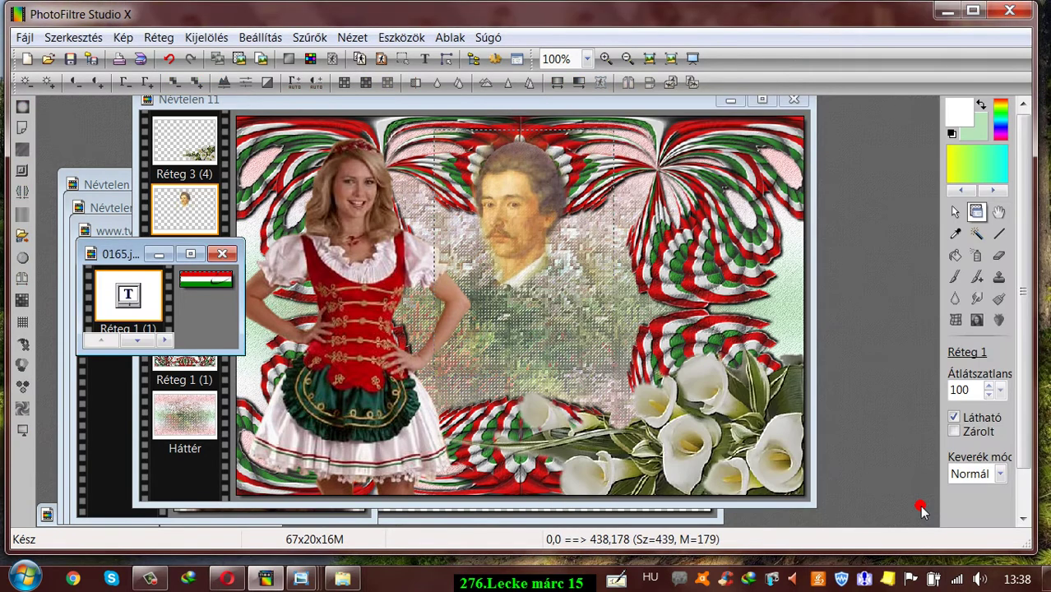
click(222, 255)
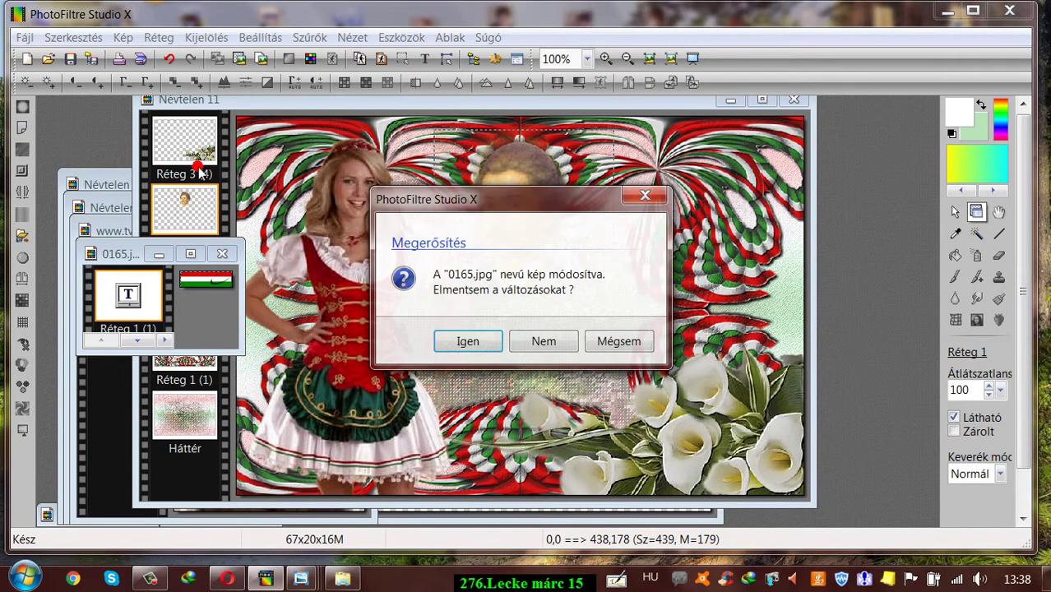
click(621, 343)
click(424, 58)
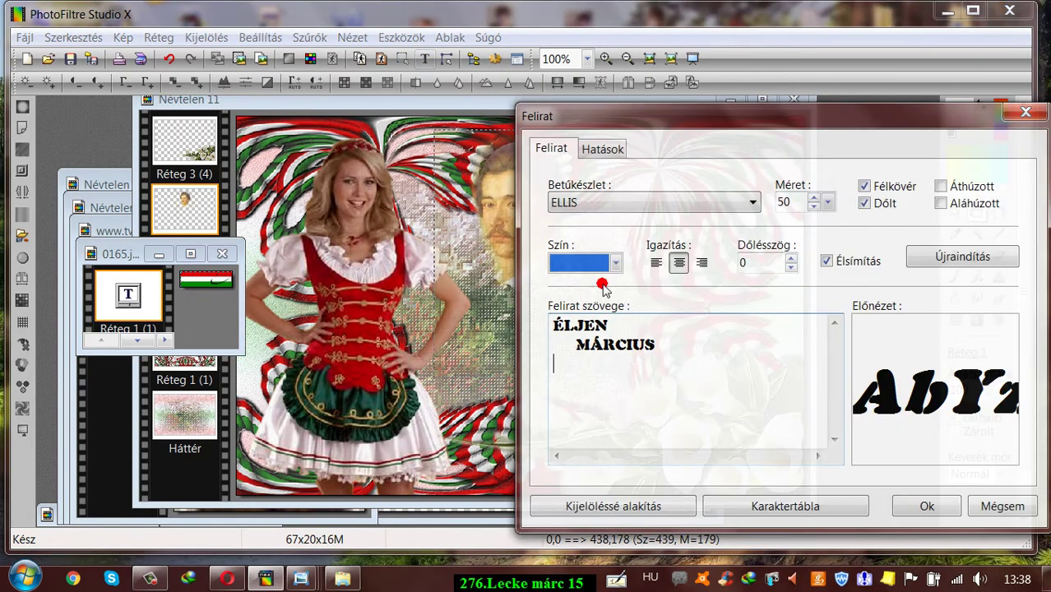
click(598, 149)
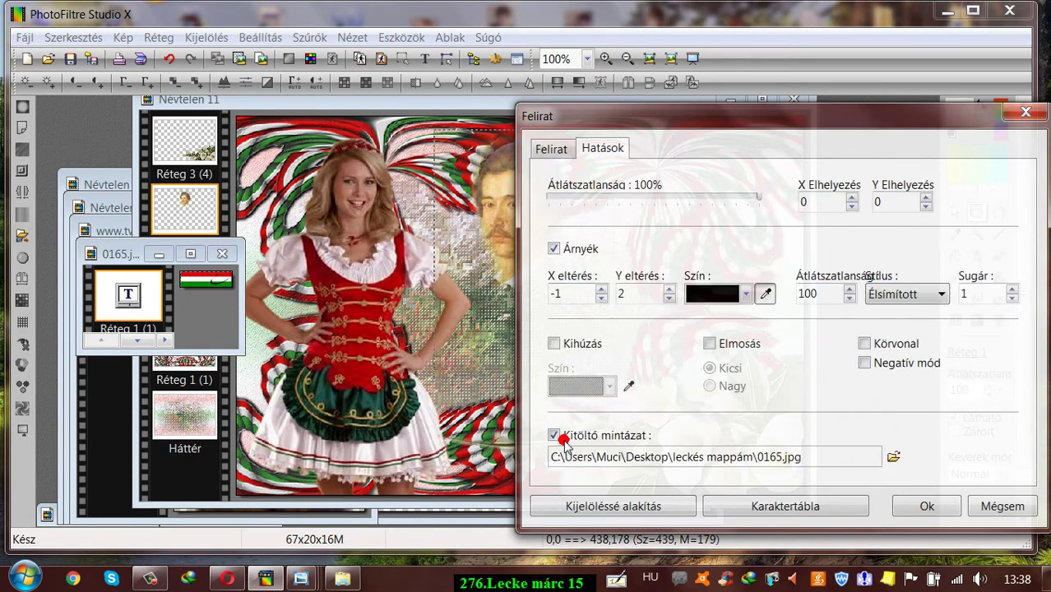
click(927, 507)
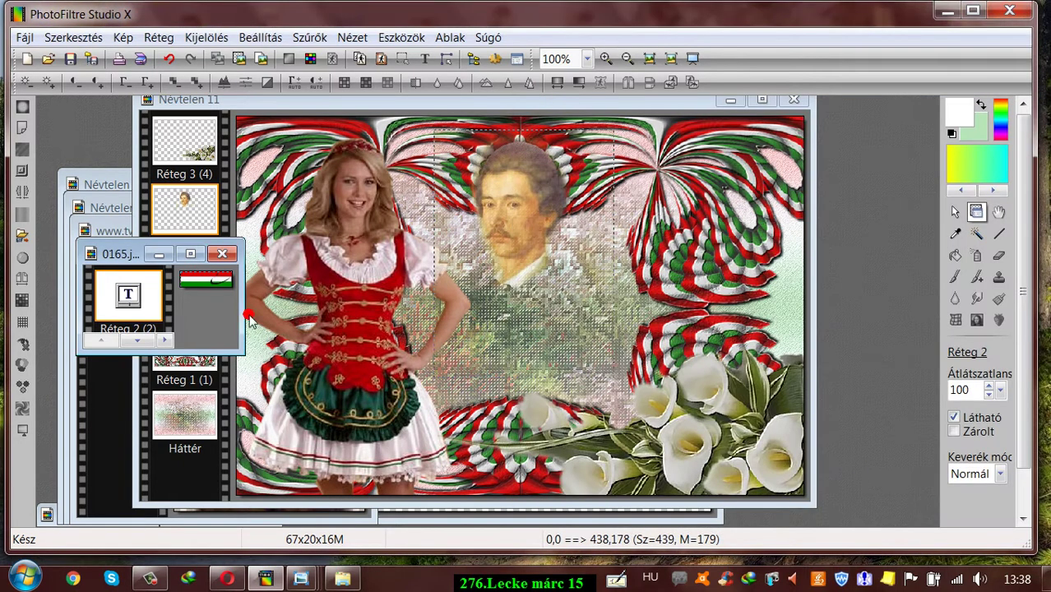
Close the 0165.jpg image without saving its changes and select the lily flower layer in the main composition.
click(222, 254)
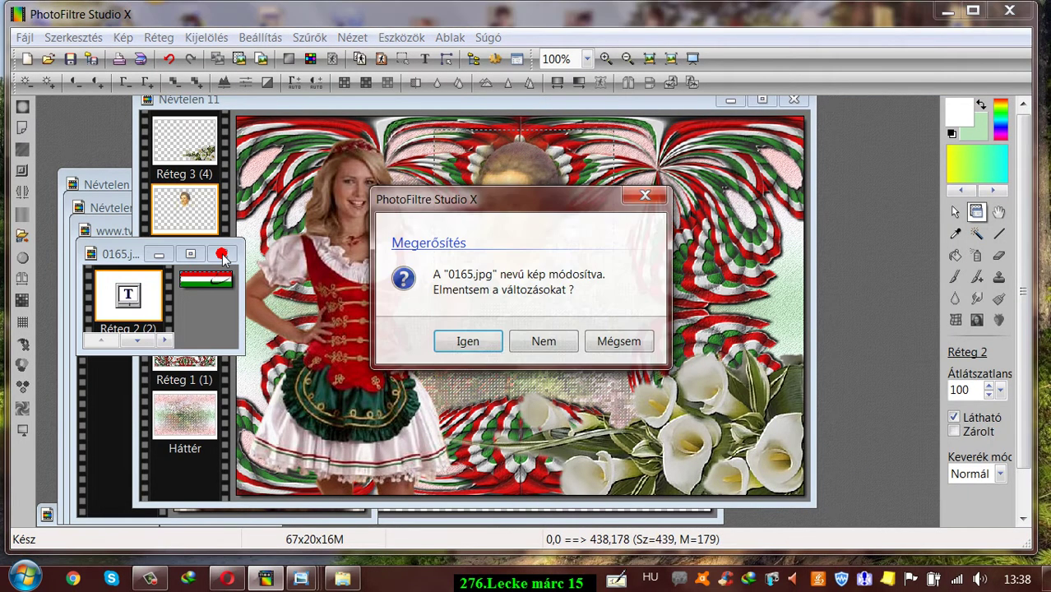
click(543, 341)
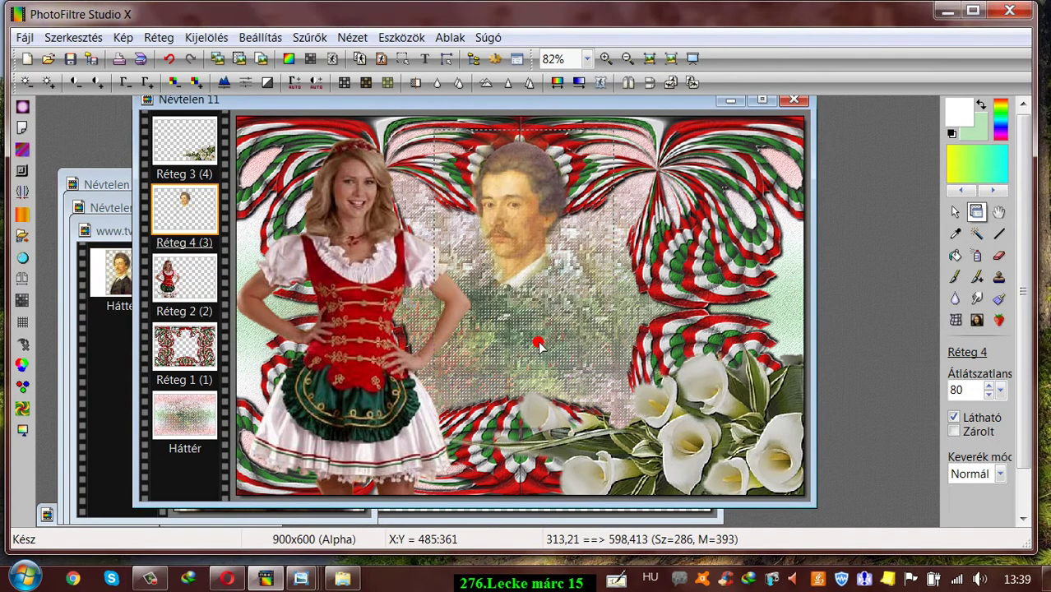
click(199, 222)
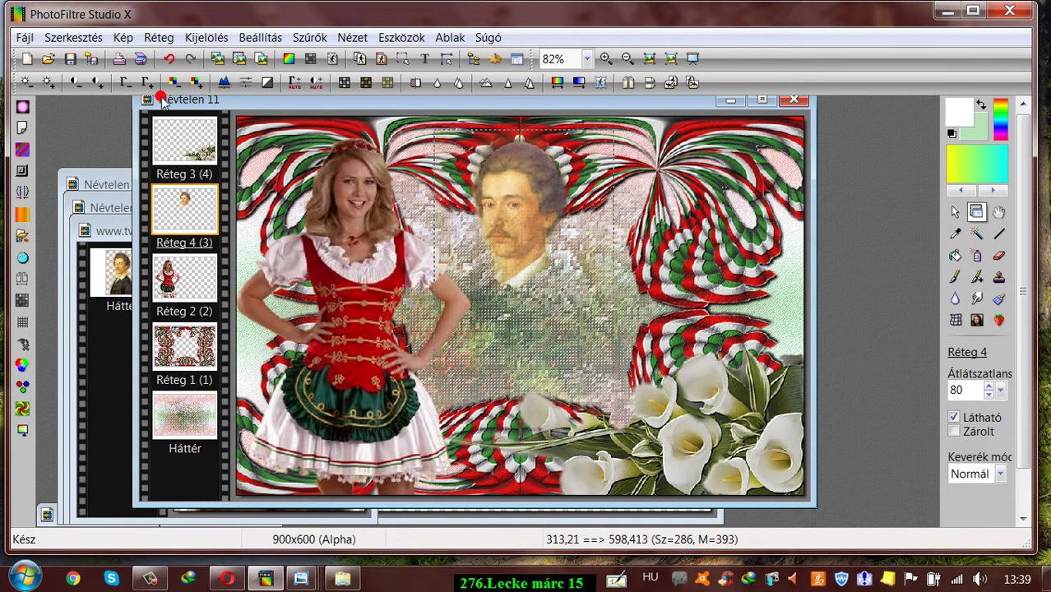
drag(417, 109, 397, 106)
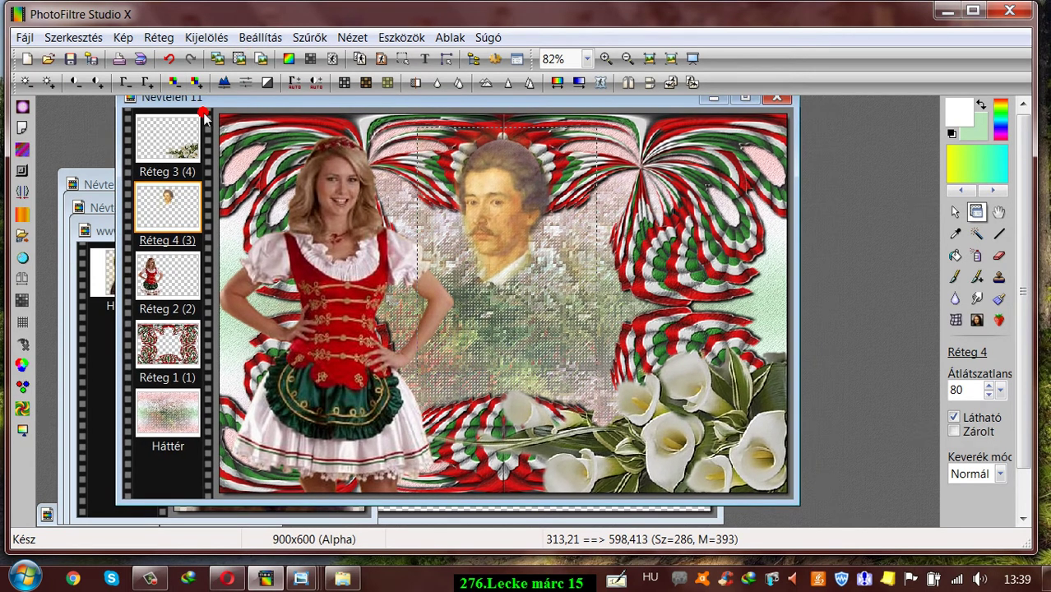
click(190, 130)
Try inserting the ÉLJEN MÁRCIUS caption into the composition with the 0165.jpg fill pattern, and undo the insertion.
click(427, 60)
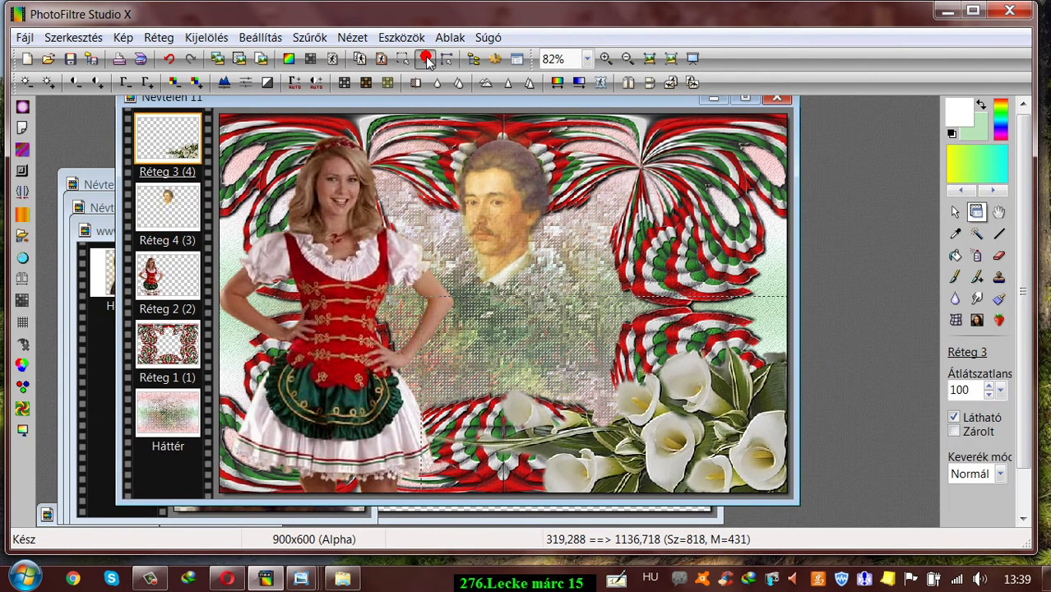
click(533, 158)
click(548, 151)
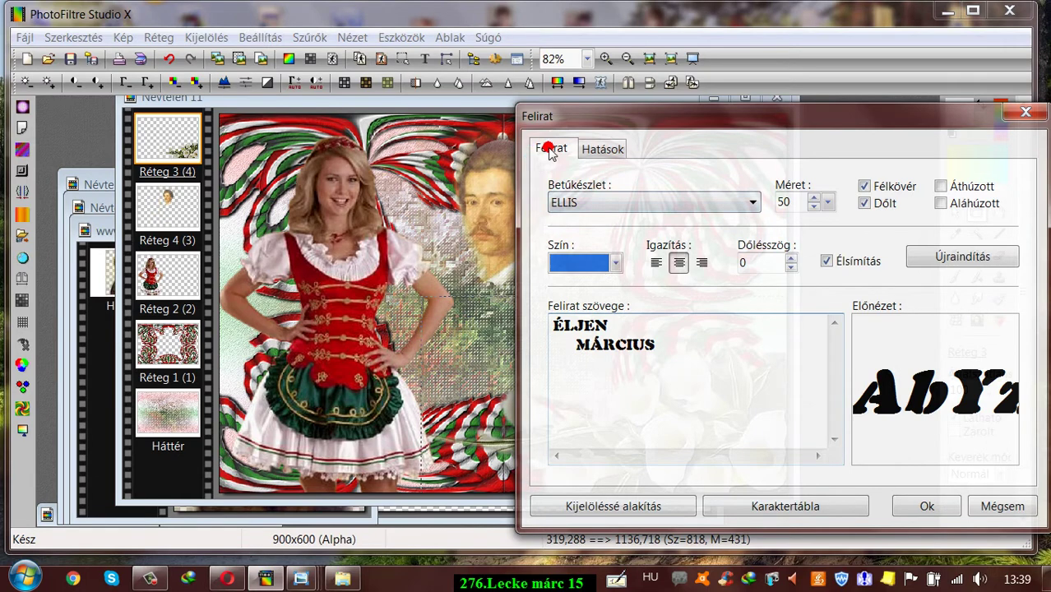
click(600, 151)
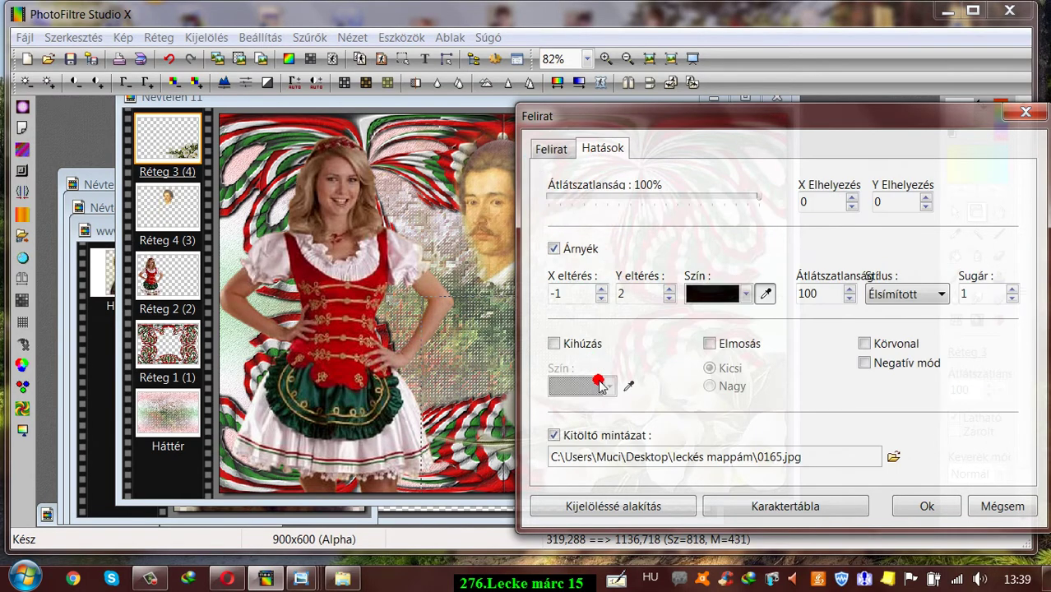
click(555, 345)
click(556, 345)
click(566, 459)
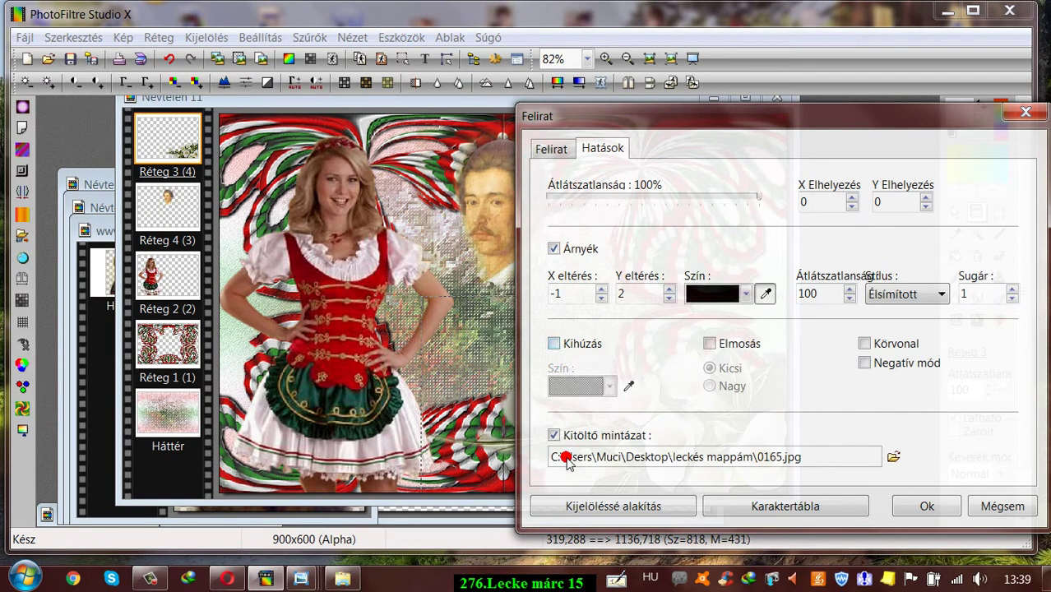
click(929, 507)
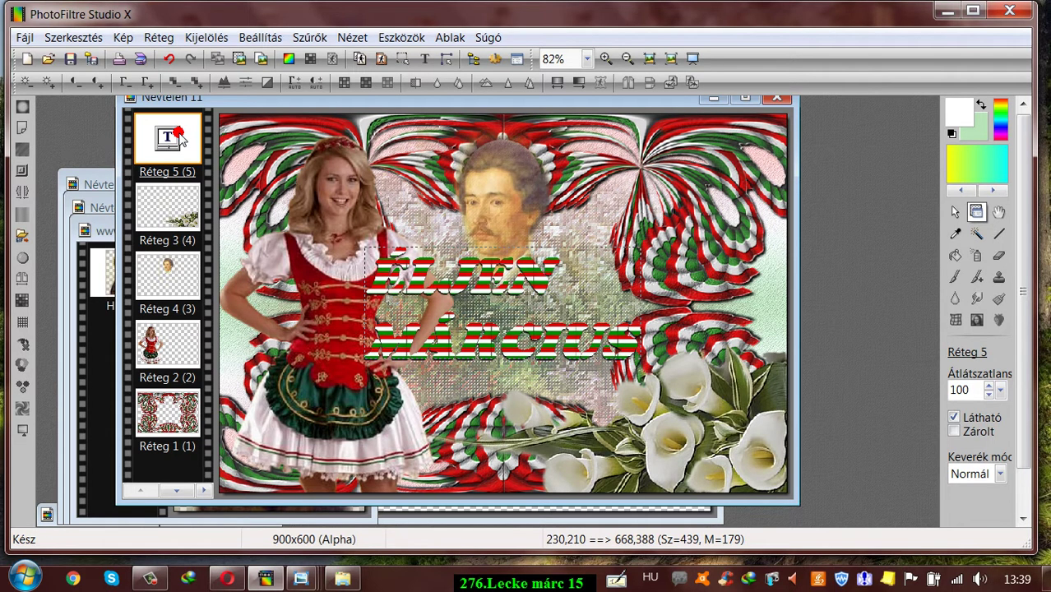
click(168, 60)
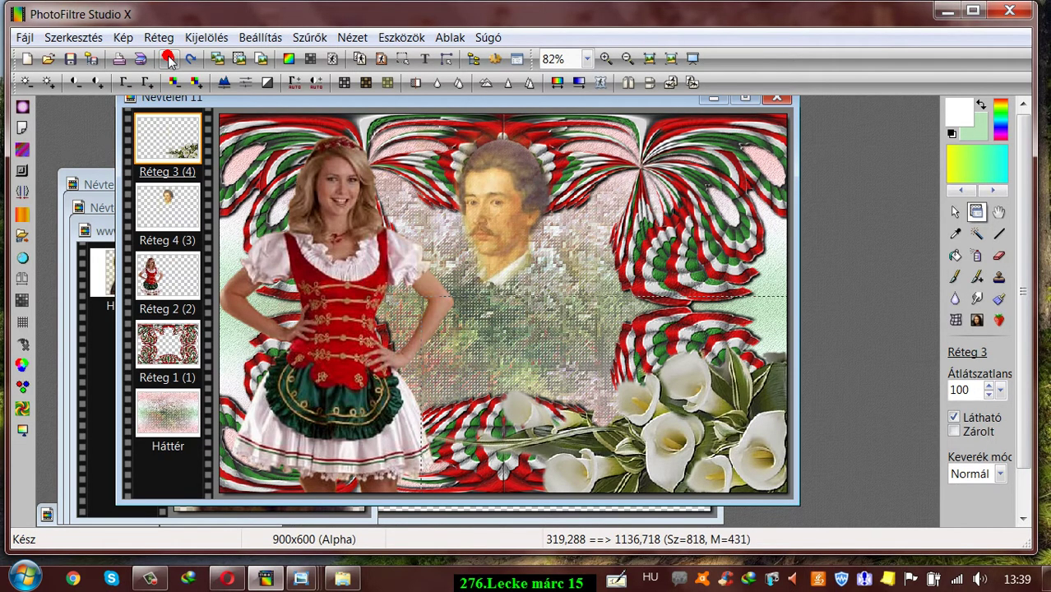
Try inserting the ÉLJEN MÁRCIUS caption with its fill pattern set to 016.jpg from the leckés mappám folder on the desktop.
click(422, 60)
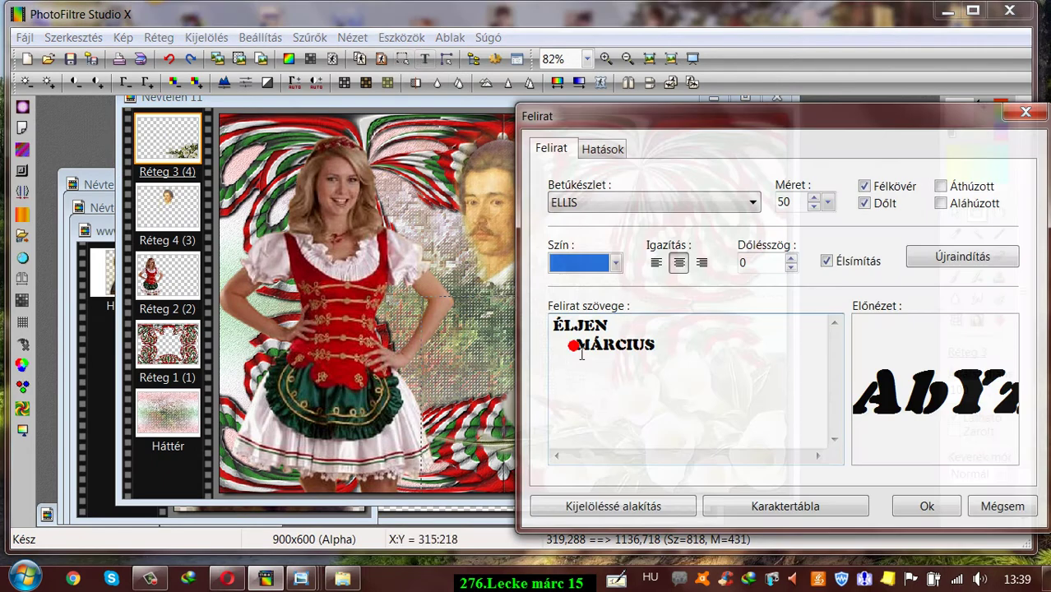
click(602, 150)
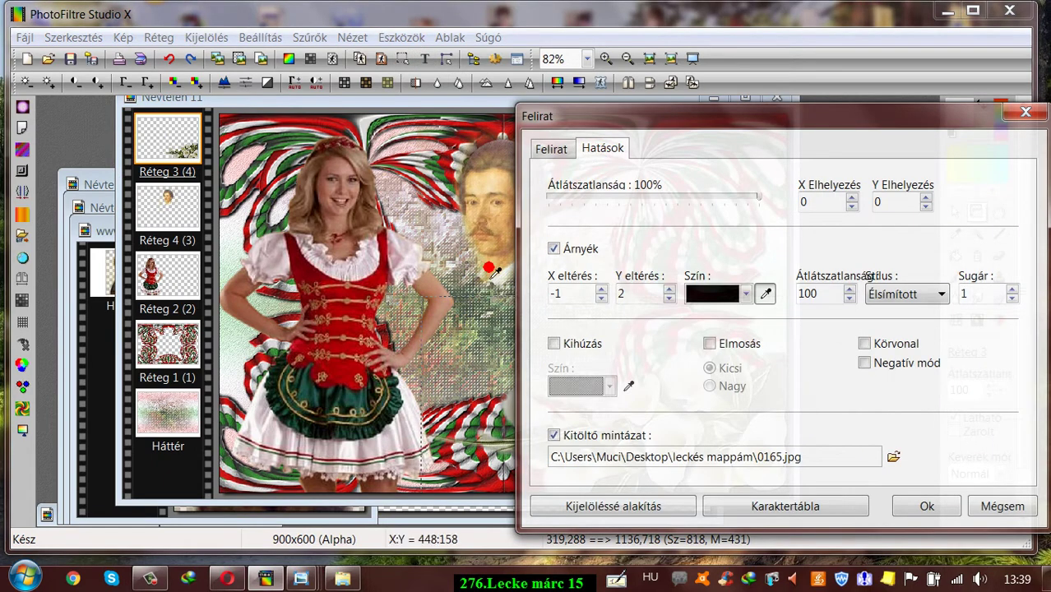
click(894, 458)
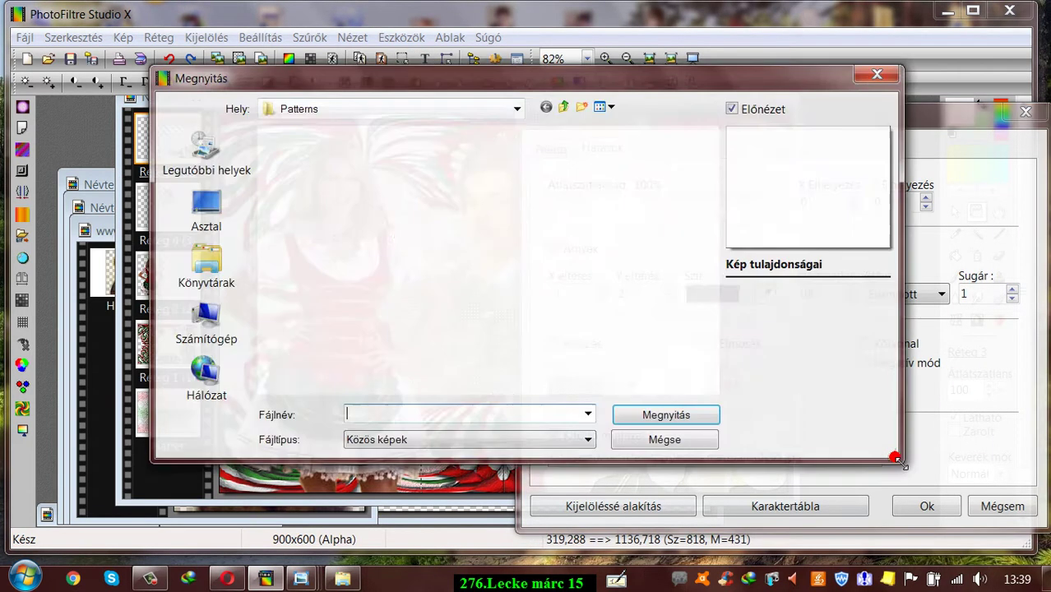
click(217, 209)
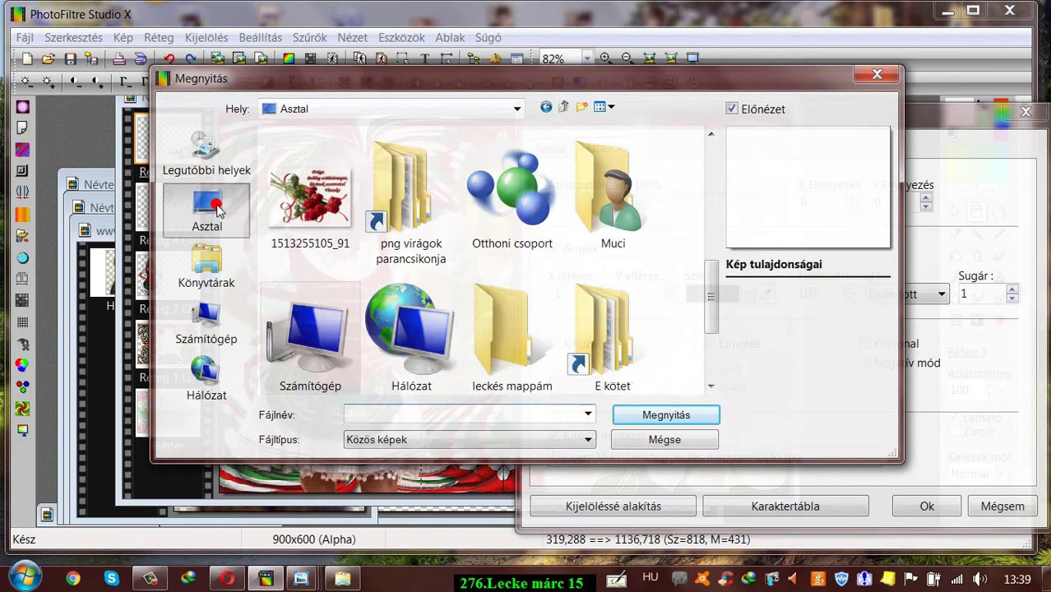
drag(715, 288, 641, 328)
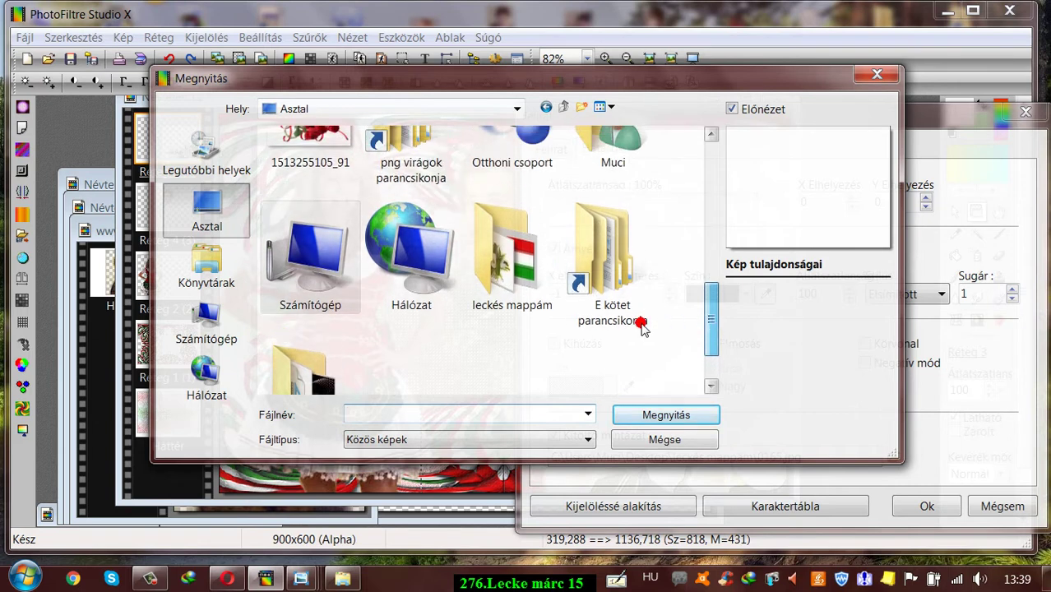
double_click(515, 262)
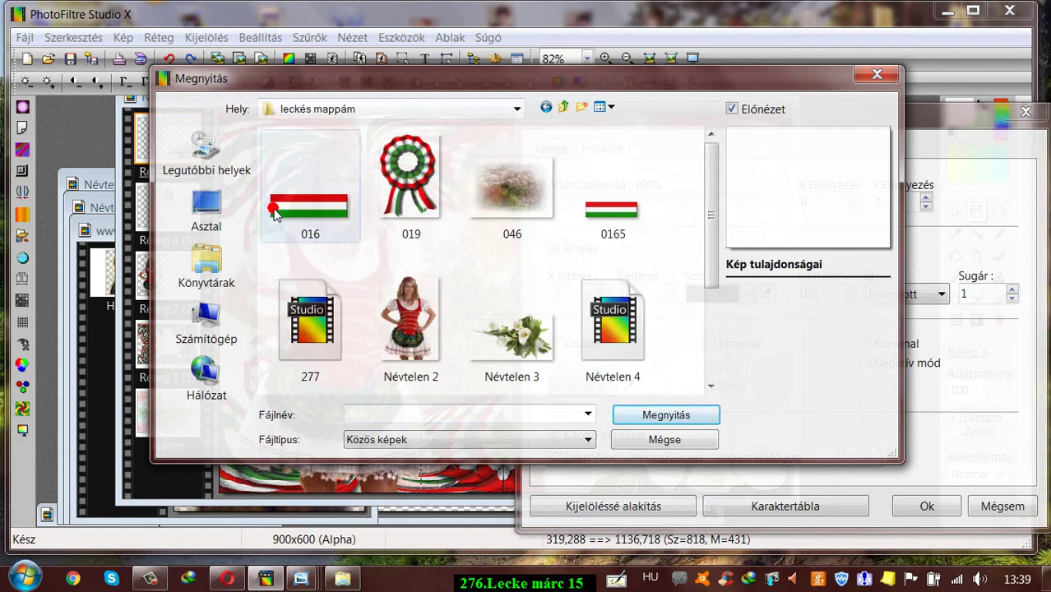
click(311, 190)
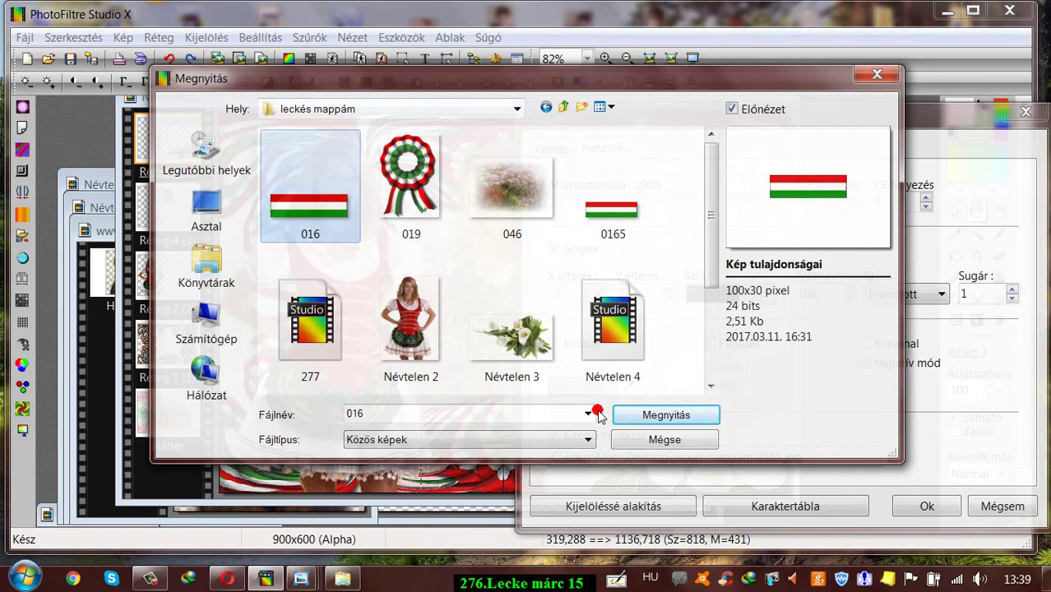
click(647, 415)
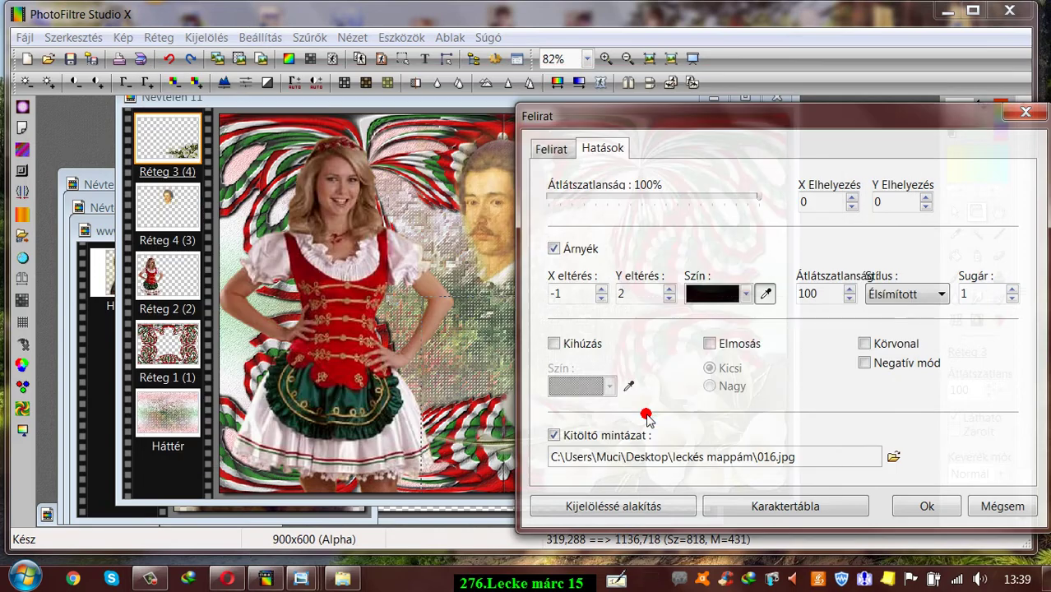
click(927, 504)
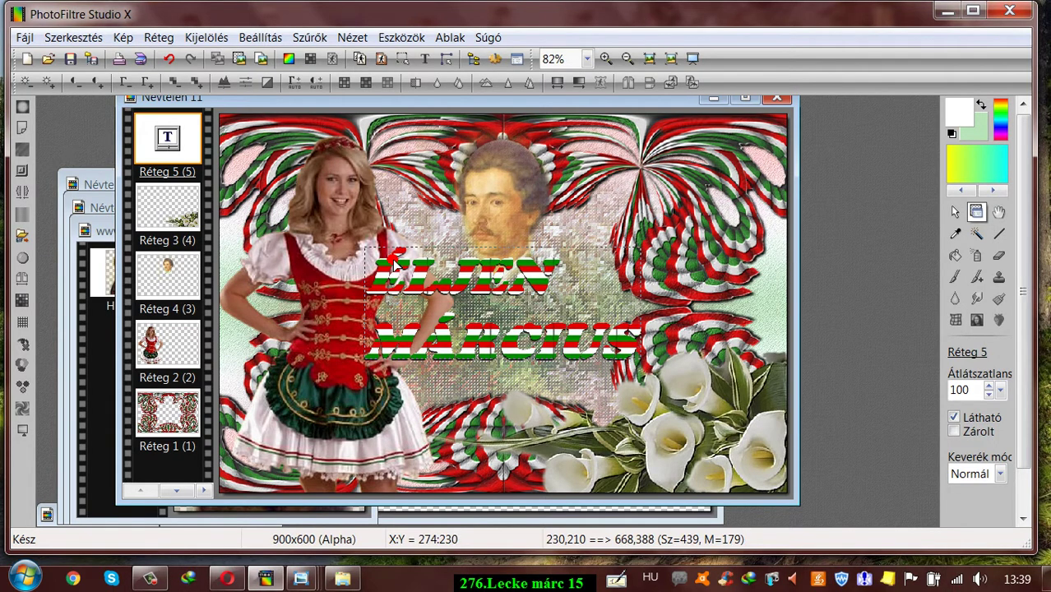
Convert the caption's text layer to an image layer and scale it to 65% with free transform.
click(158, 171)
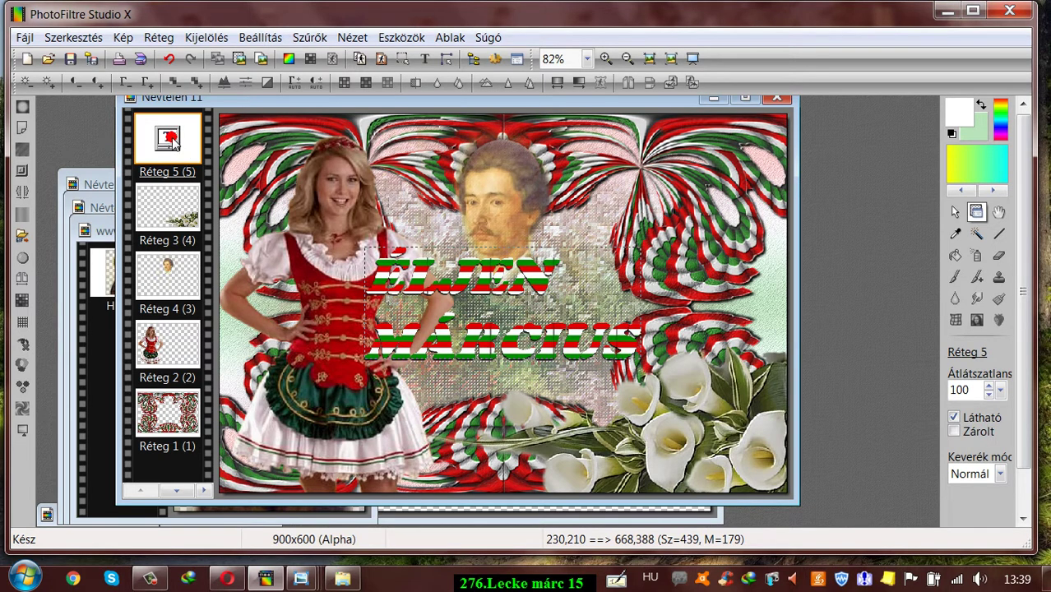
right_click(171, 141)
click(255, 346)
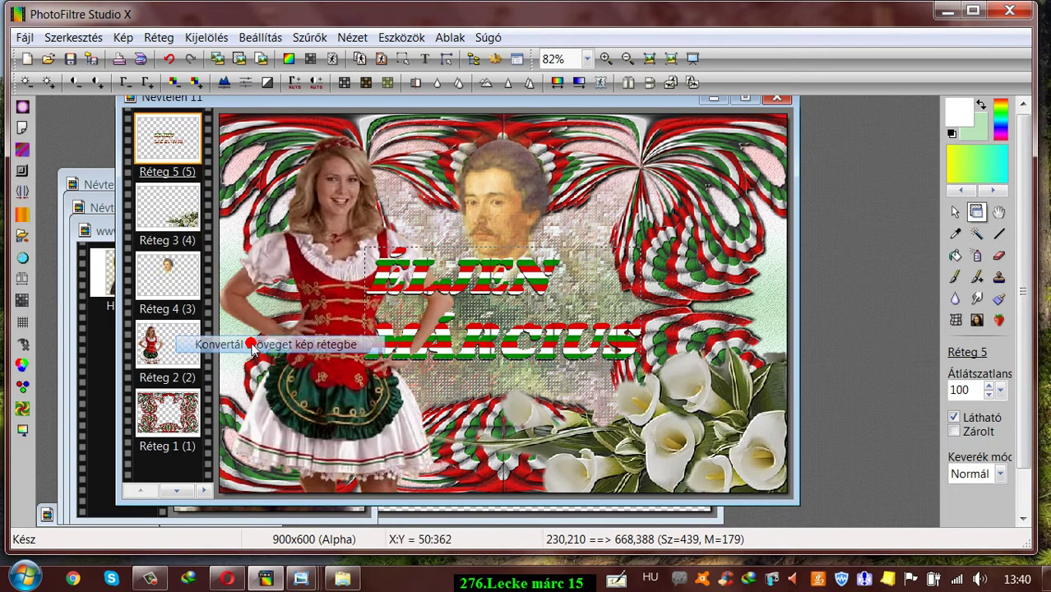
click(181, 189)
right_click(166, 142)
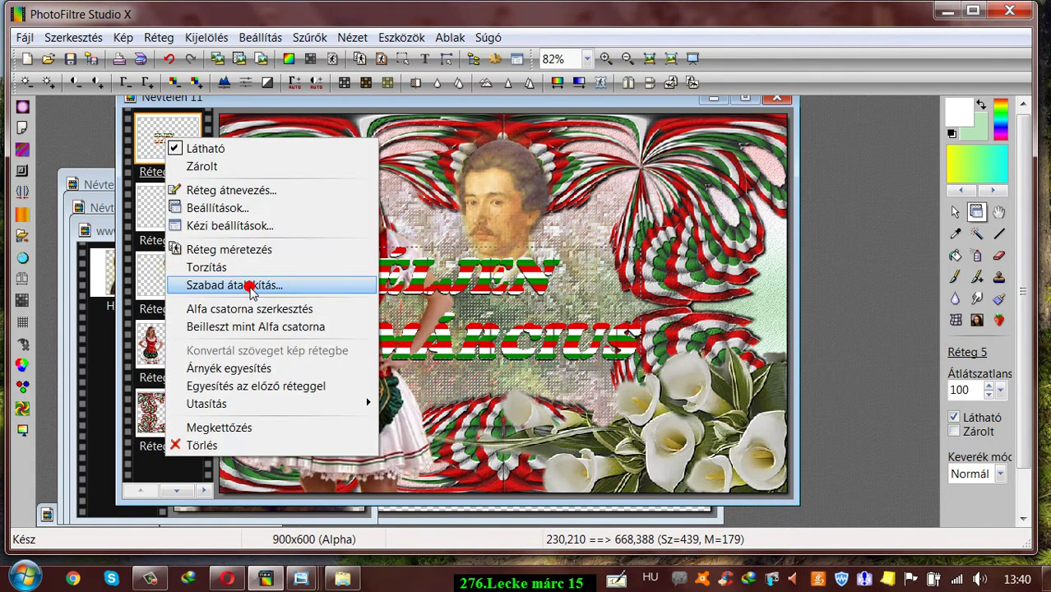
click(251, 287)
drag(792, 202, 757, 203)
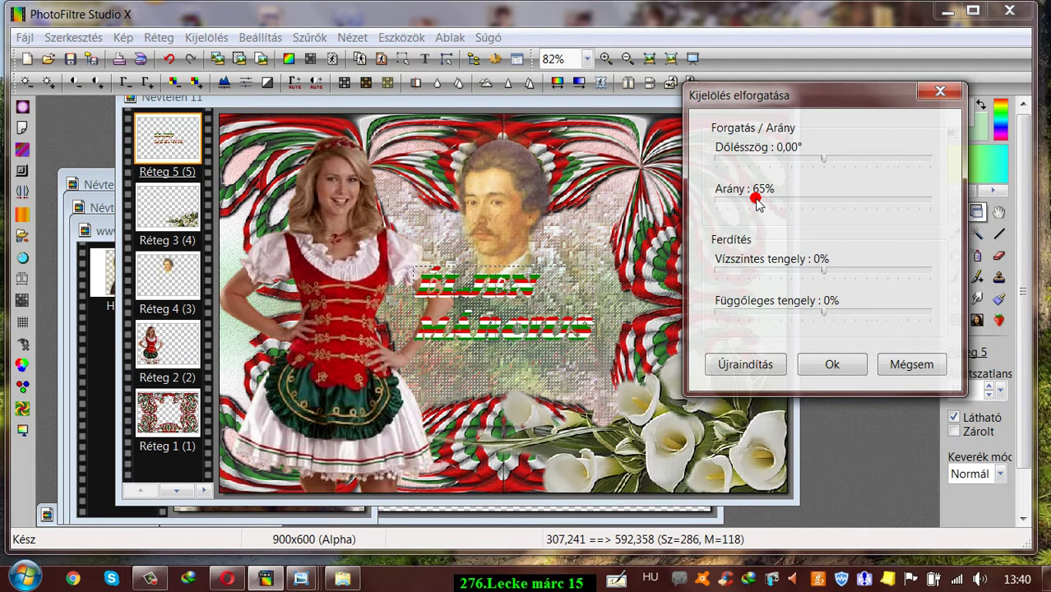
click(845, 415)
click(831, 365)
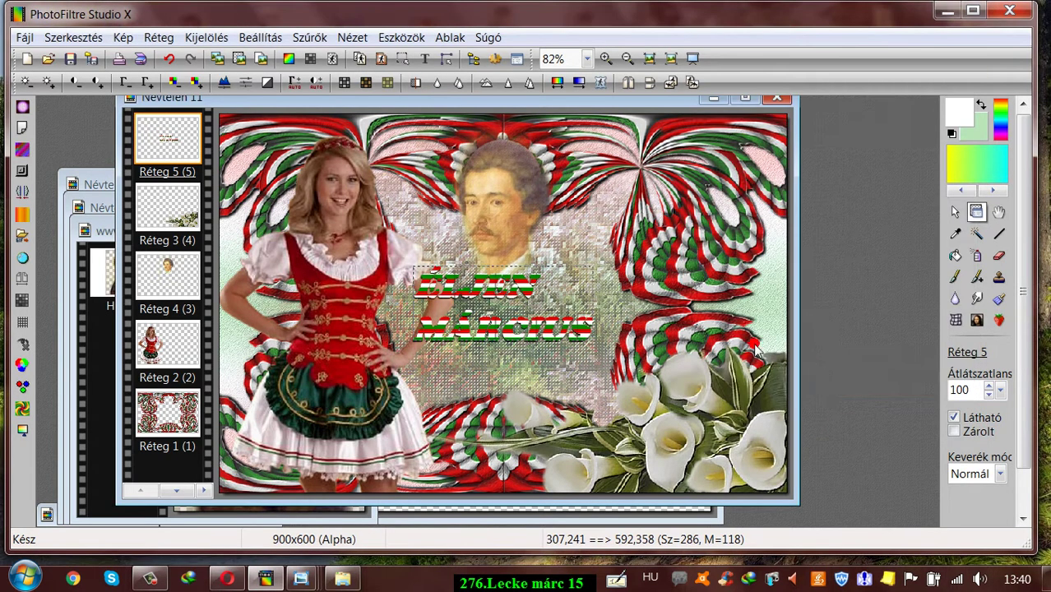
Try moving the caption about 35 pixels away from the woman, and undo everything back to before the caption was inserted.
drag(510, 338, 532, 340)
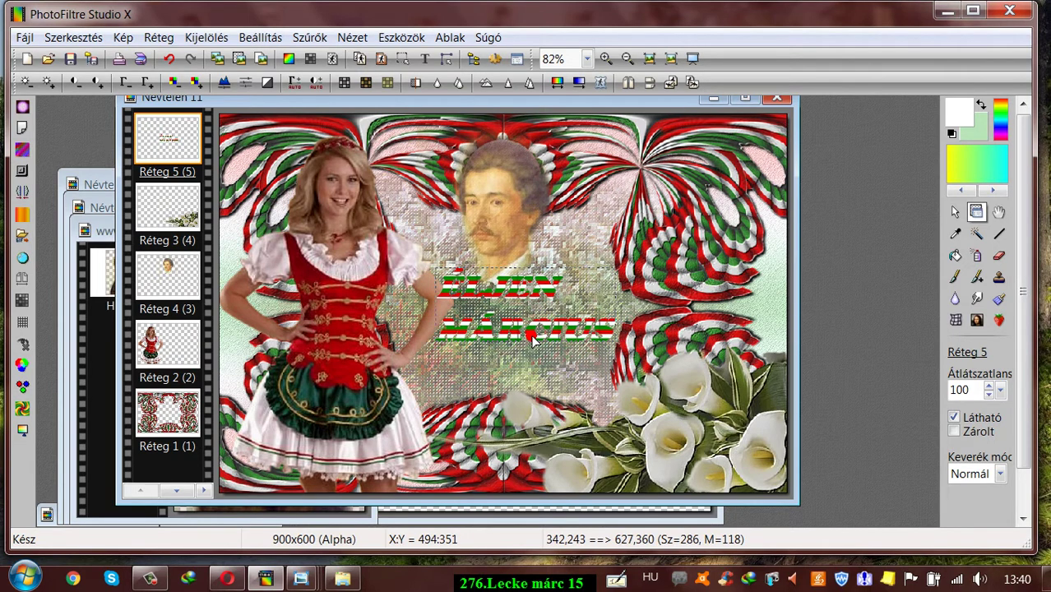
drag(533, 340, 532, 338)
click(167, 59)
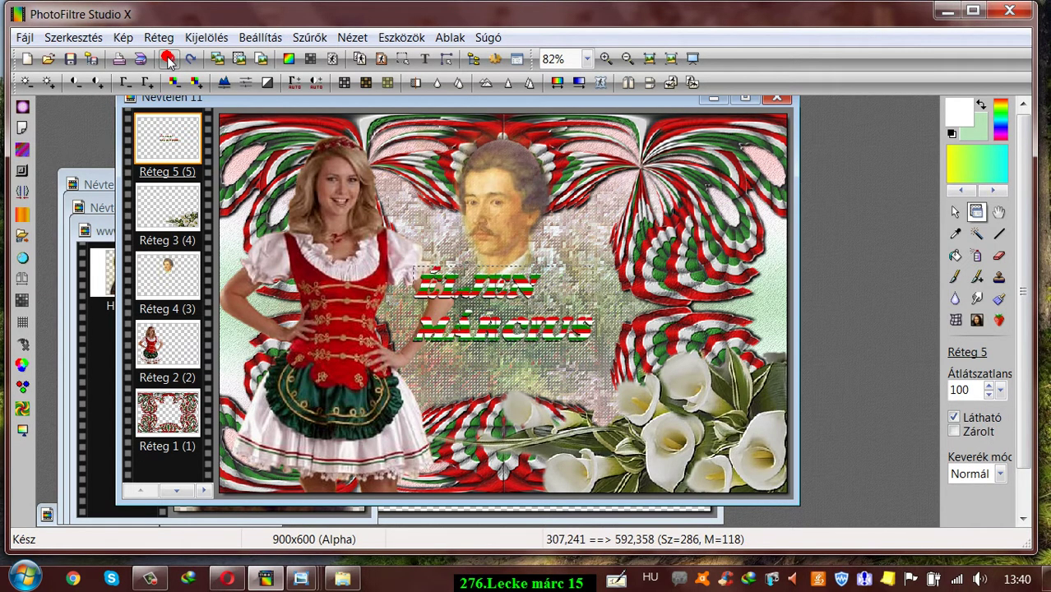
click(167, 59)
click(167, 59)
click(167, 59)
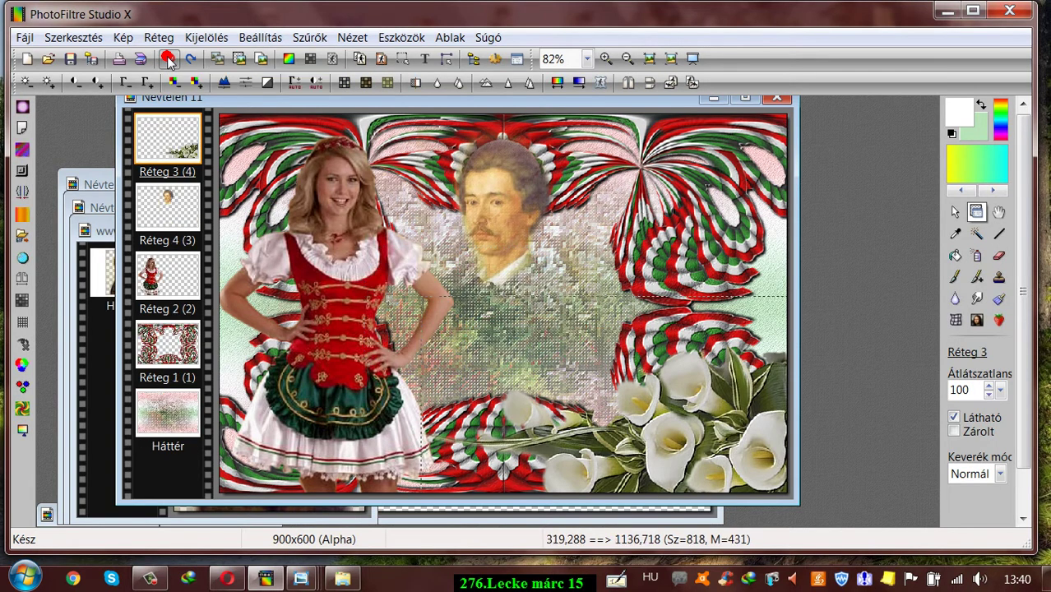
Start the ÉLJEN MÁRCIUS caption again and browse the desktop's leckés mappám folder for a fill pattern.
click(425, 58)
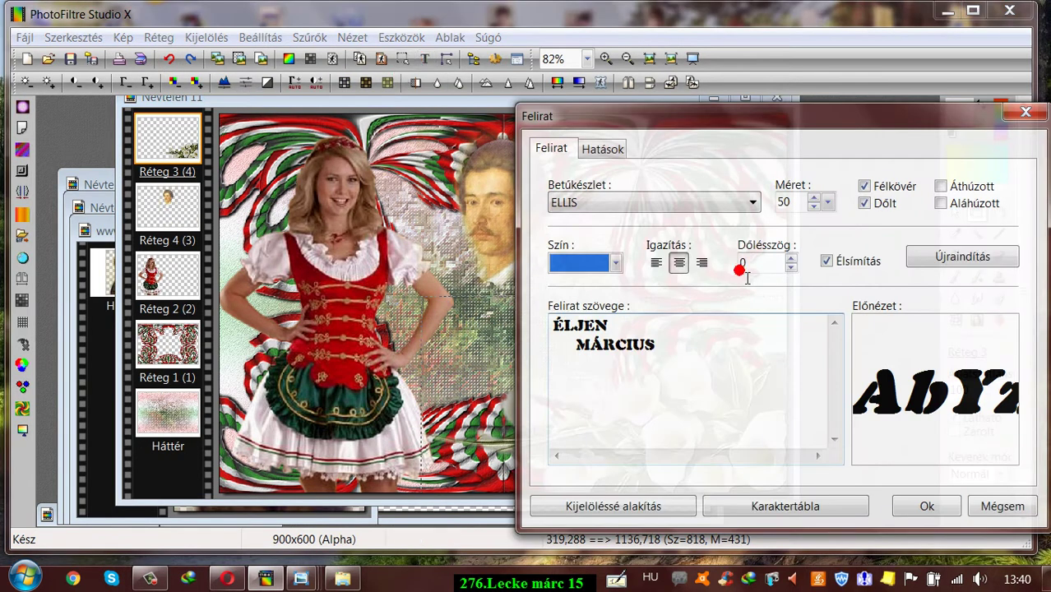
click(603, 148)
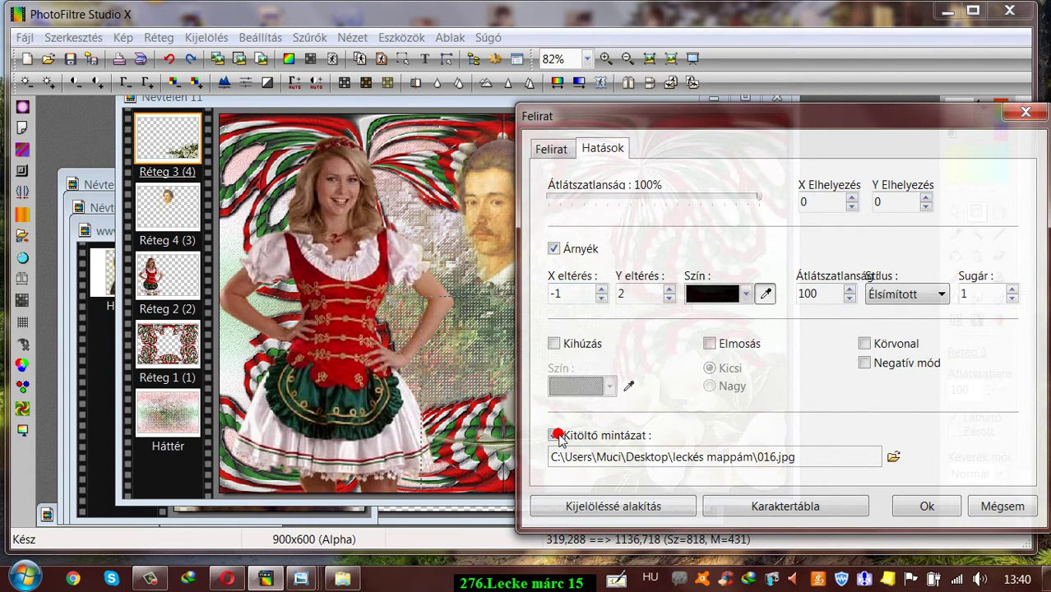
click(556, 435)
click(895, 457)
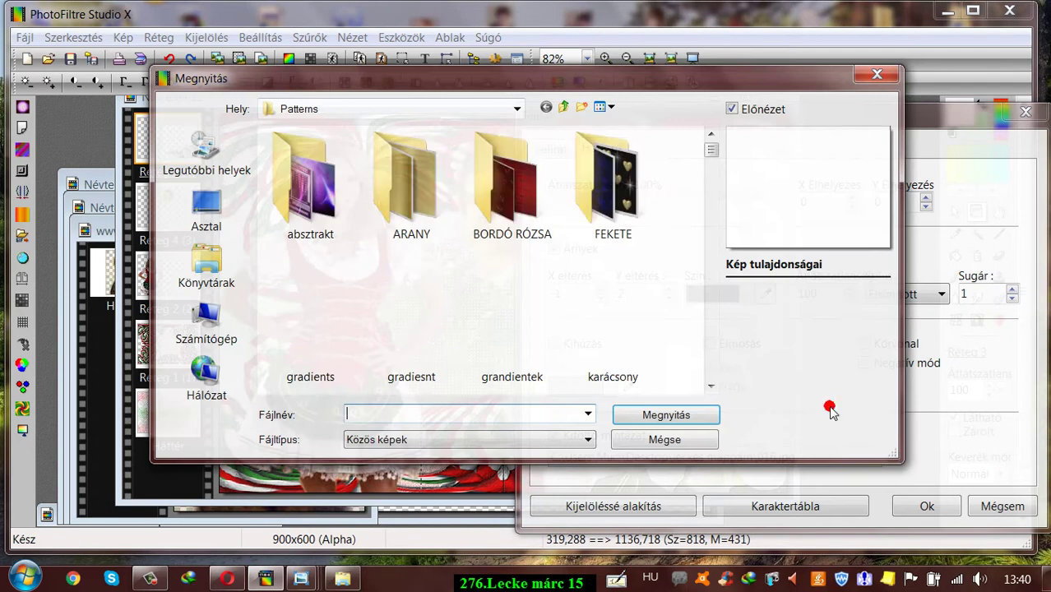
click(206, 207)
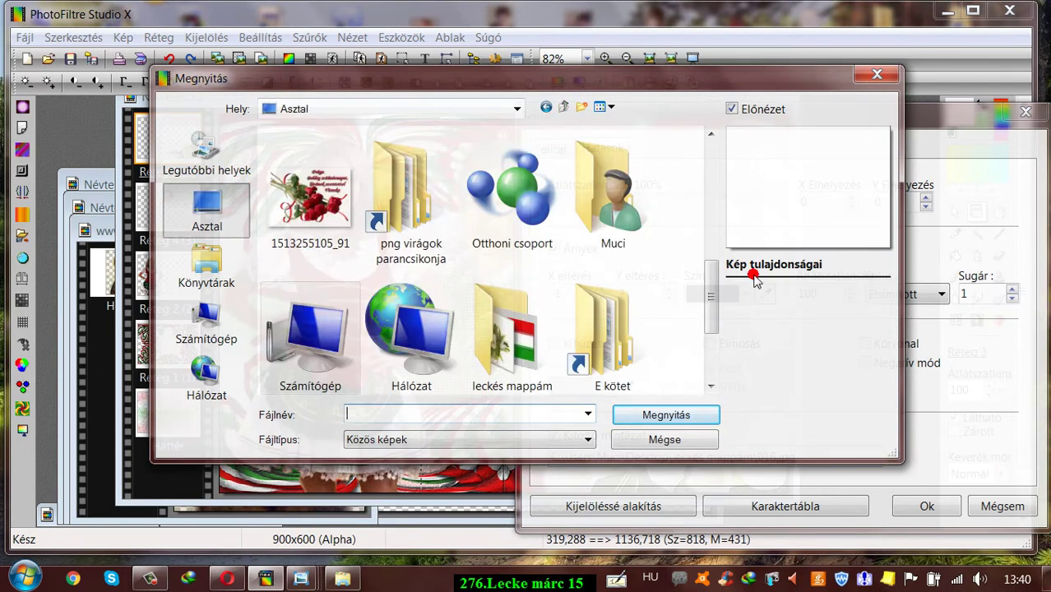
double_click(512, 339)
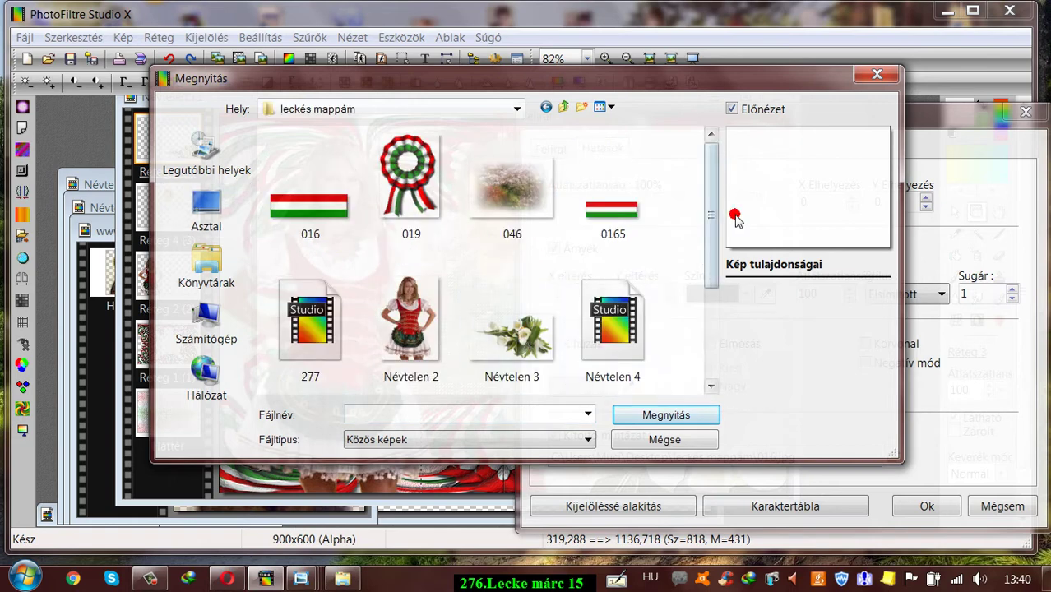
drag(713, 186, 681, 274)
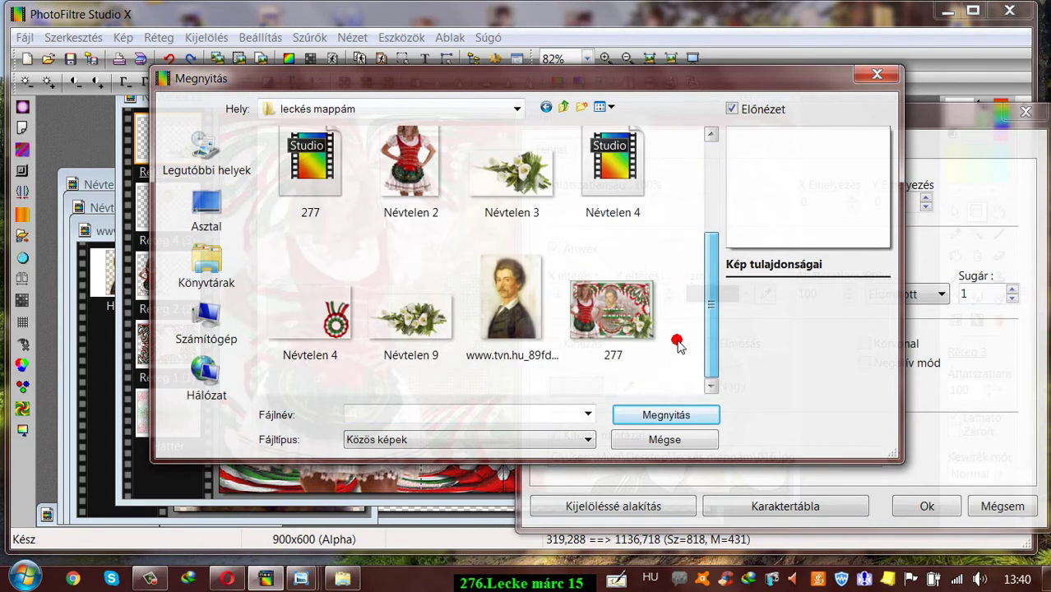
drag(714, 349, 324, 228)
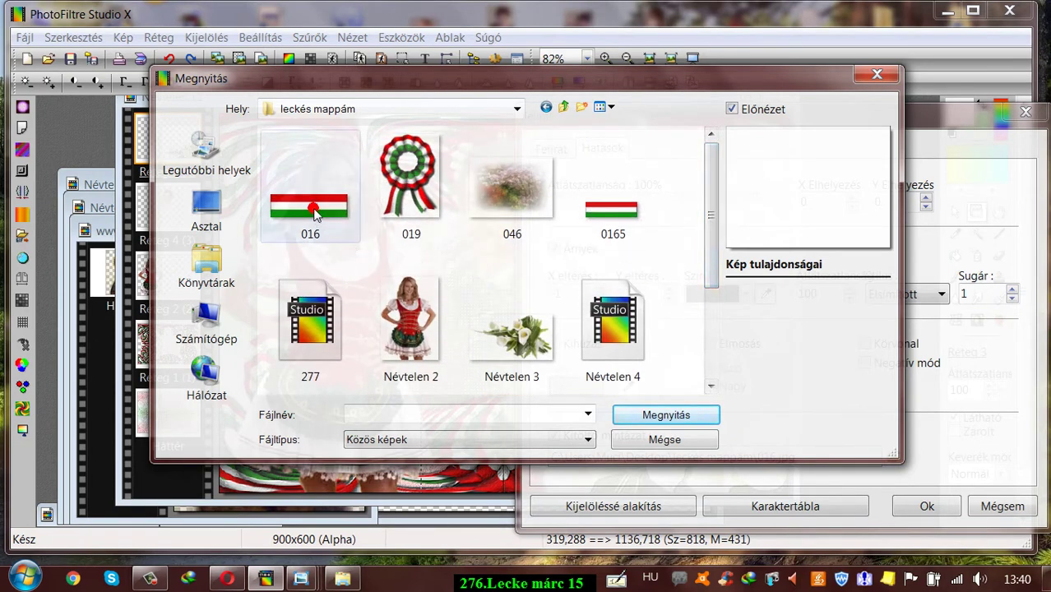
drag(709, 218, 711, 266)
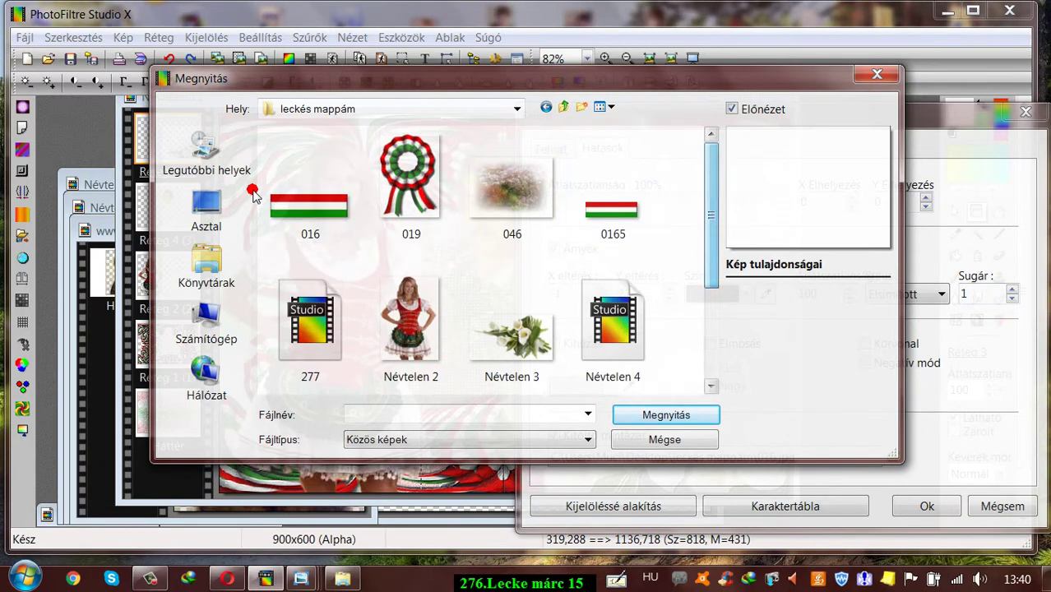
Try inserting the caption with its fill pattern set to 0165.jpg from the leckés mappám folder.
click(208, 204)
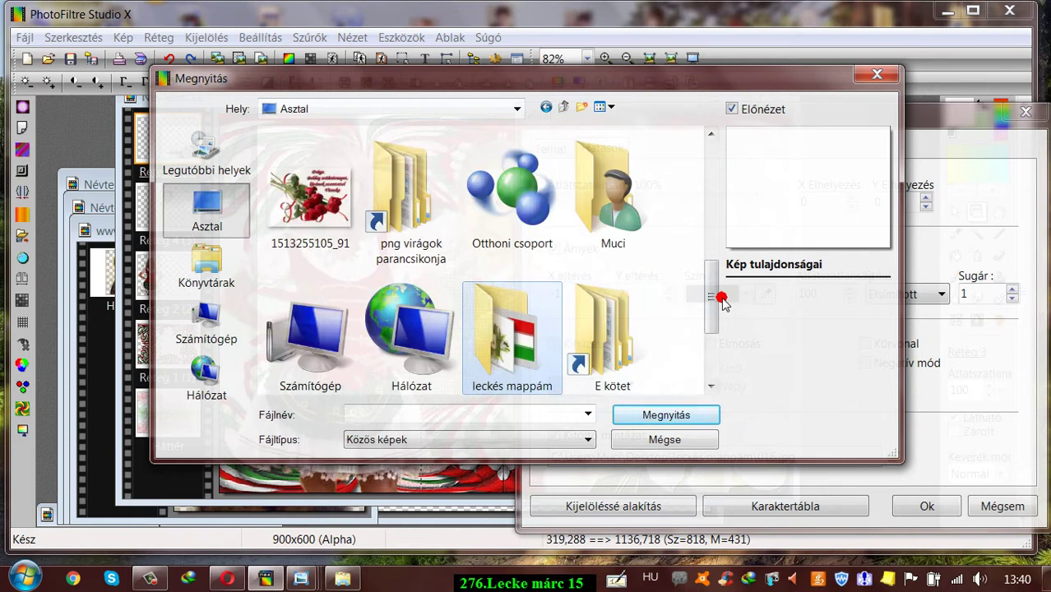
drag(713, 294, 693, 306)
click(519, 309)
double_click(518, 308)
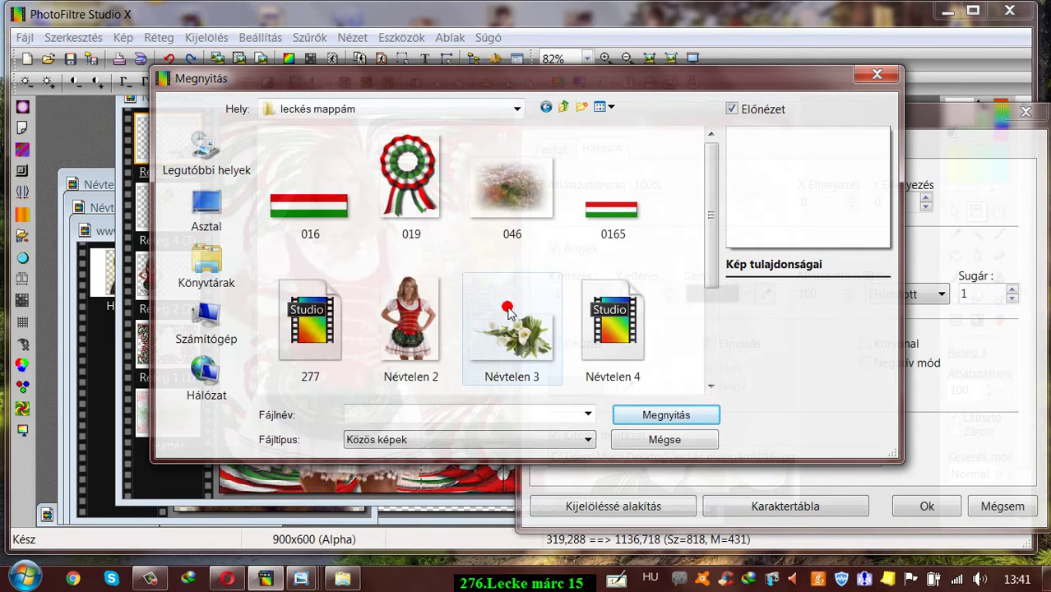
click(292, 204)
click(613, 202)
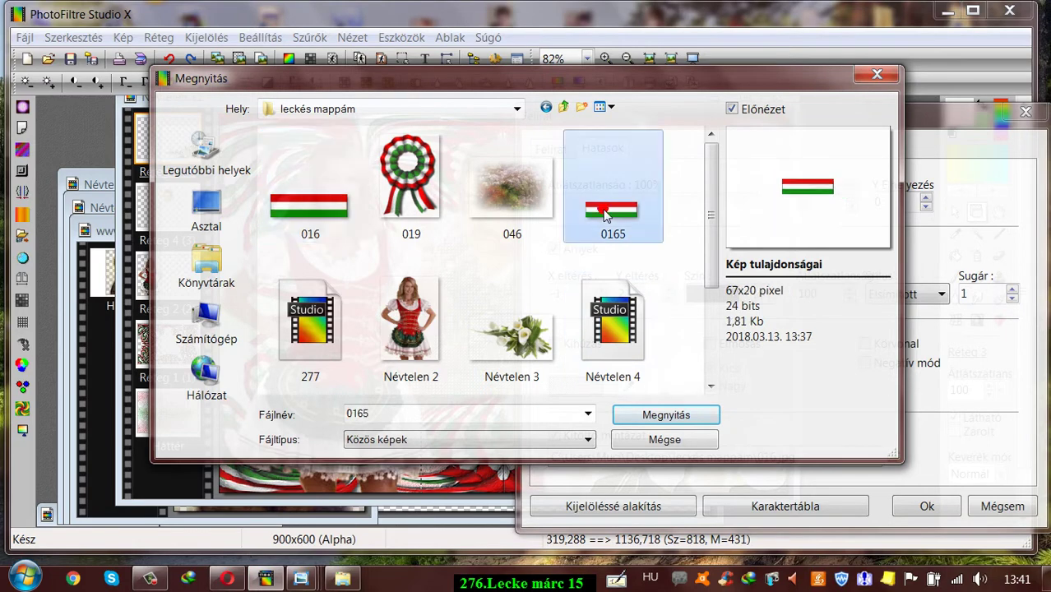
click(657, 413)
click(929, 508)
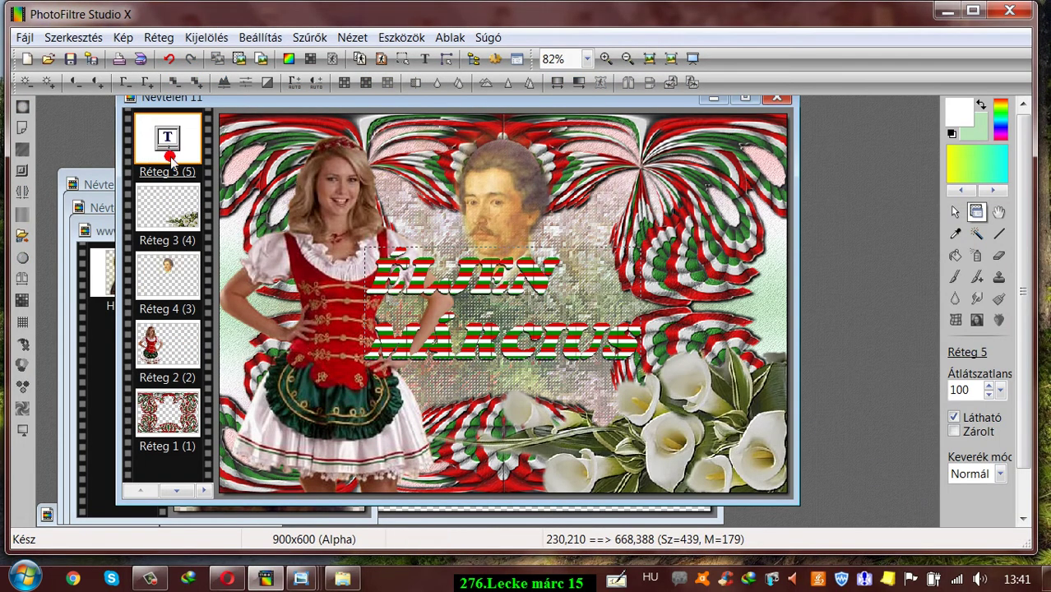
Try scaling the caption to 57% with free transform as an image layer, and undo back to before its insertion.
right_click(175, 132)
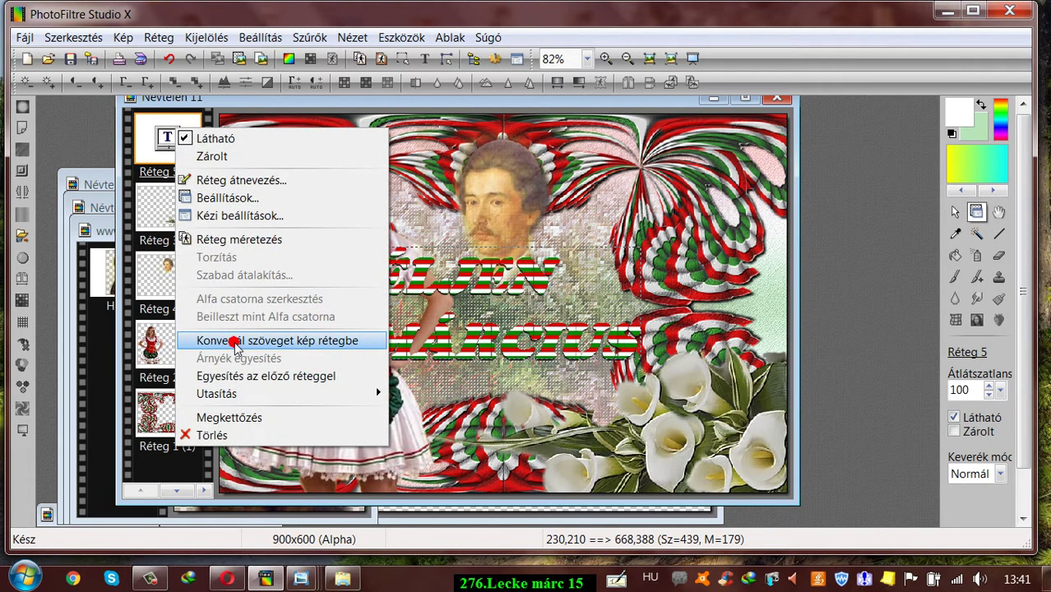
click(235, 341)
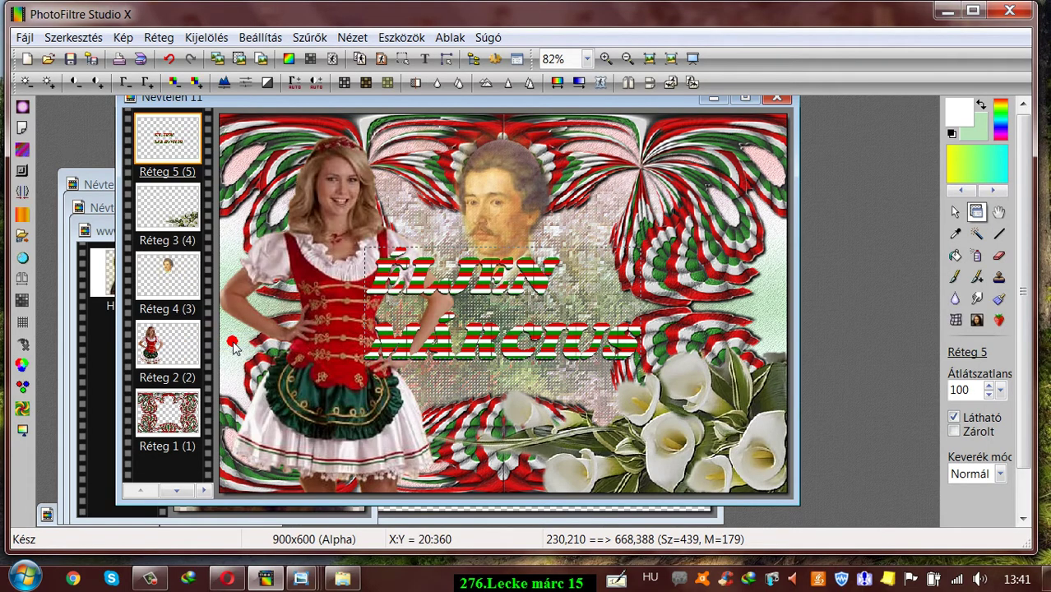
right_click(167, 144)
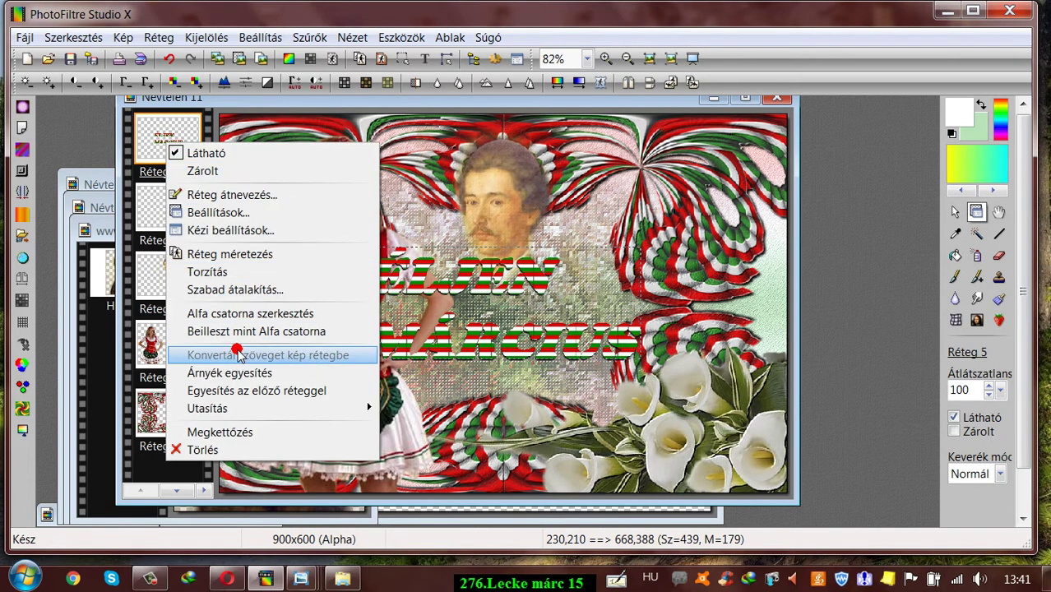
click(235, 290)
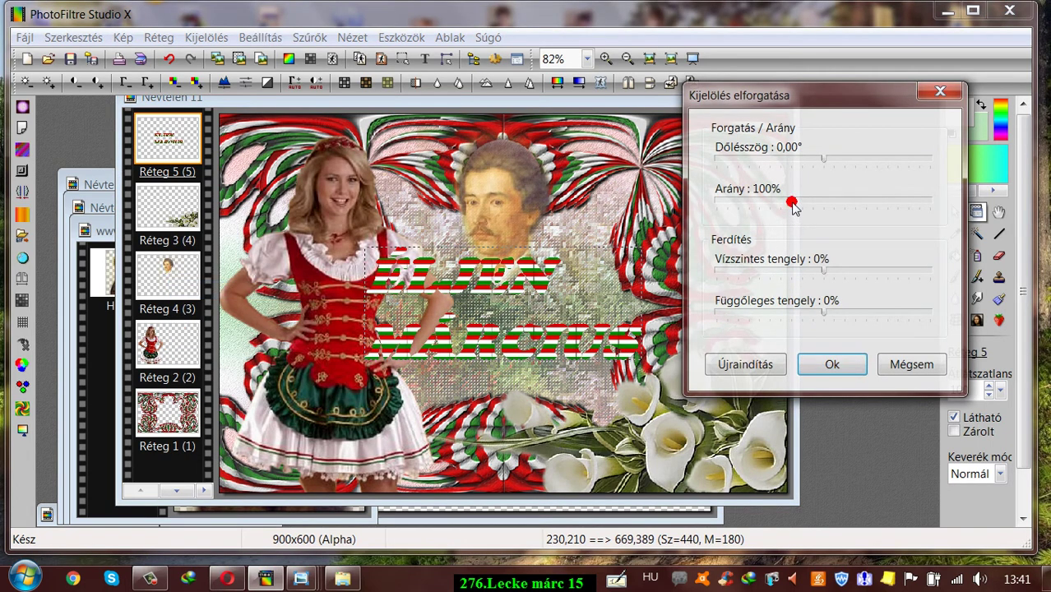
drag(792, 205, 747, 208)
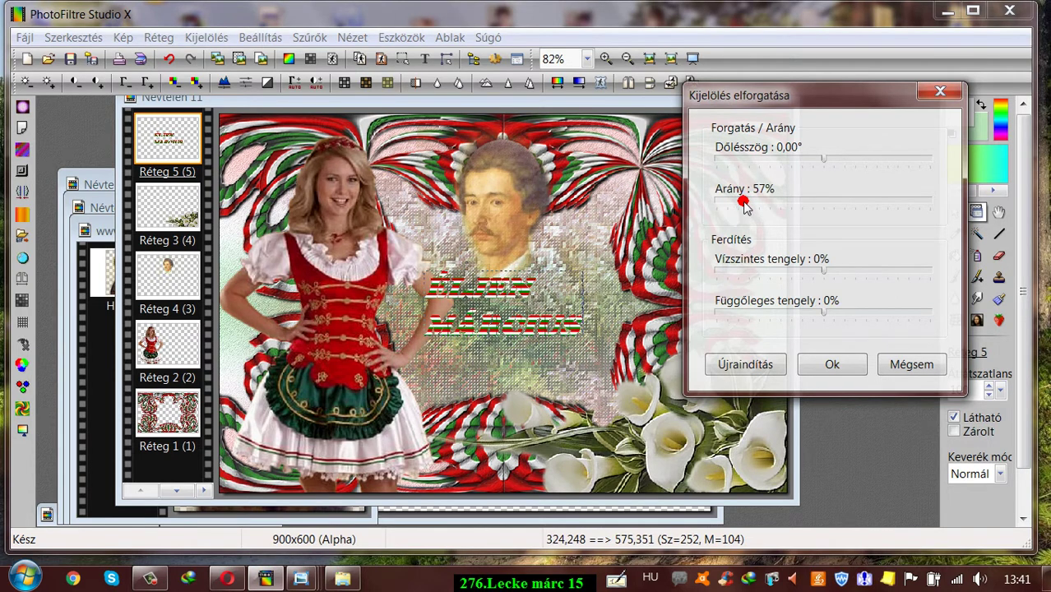
click(905, 362)
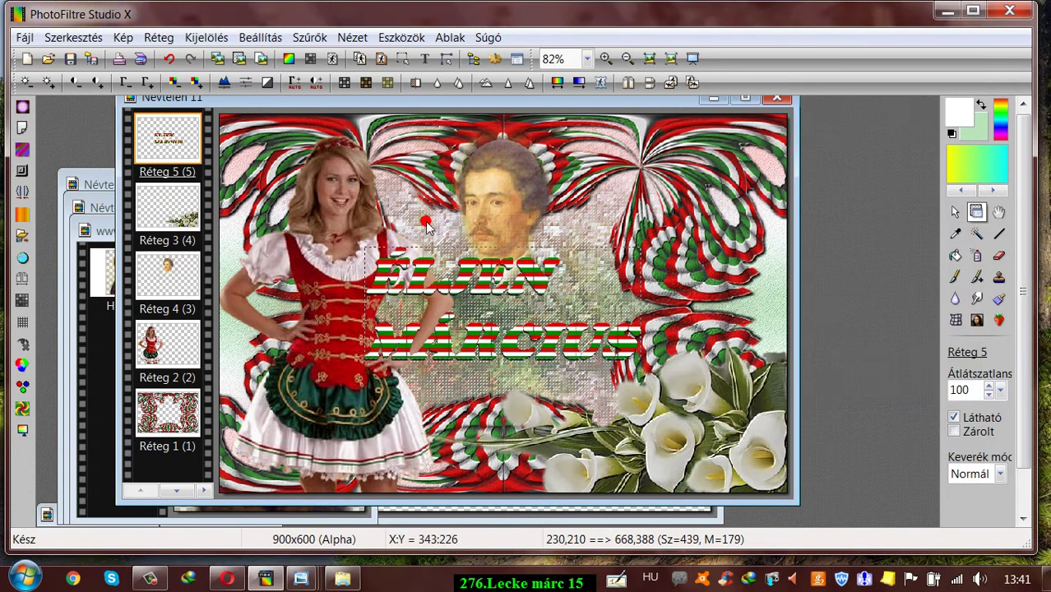
click(167, 59)
click(167, 59)
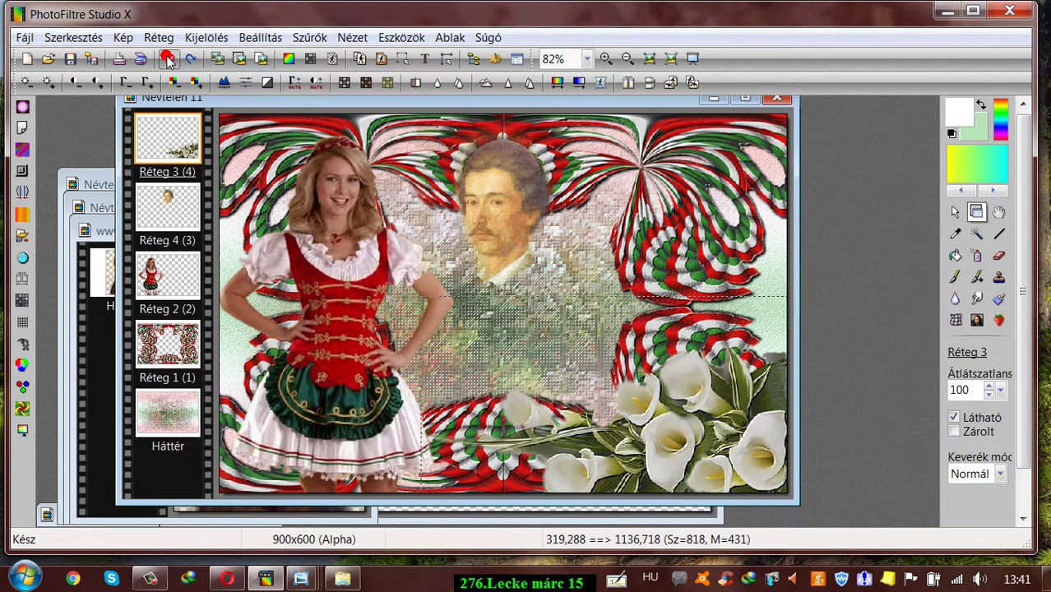
Open the flag image 016.jpg from the leckés mappám folder.
click(46, 58)
click(295, 218)
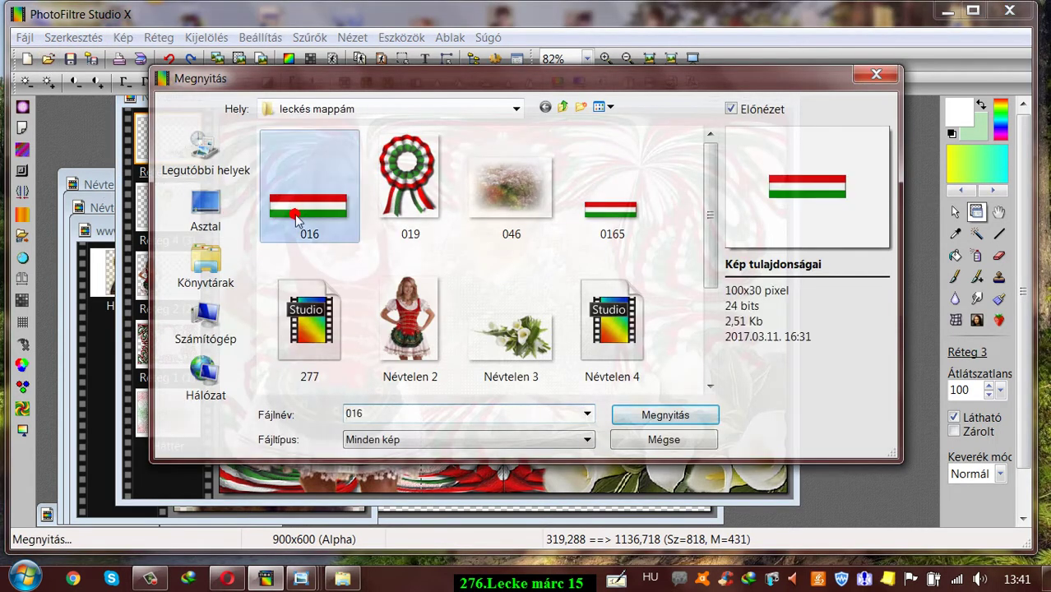
click(641, 416)
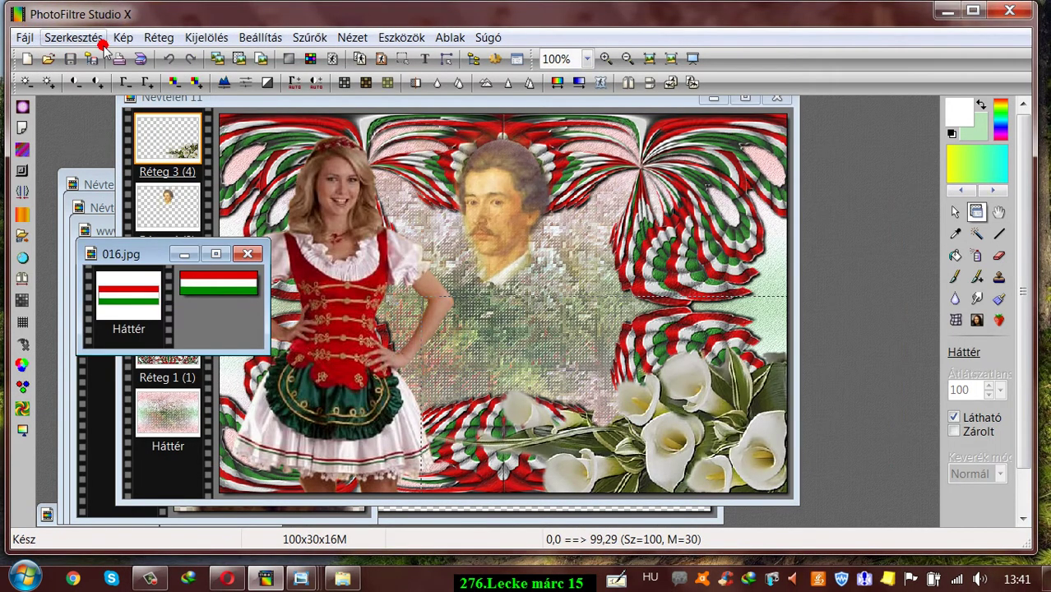
Resize the flag image to 150 × 45 pixels, keeping its proportions.
click(123, 37)
click(165, 99)
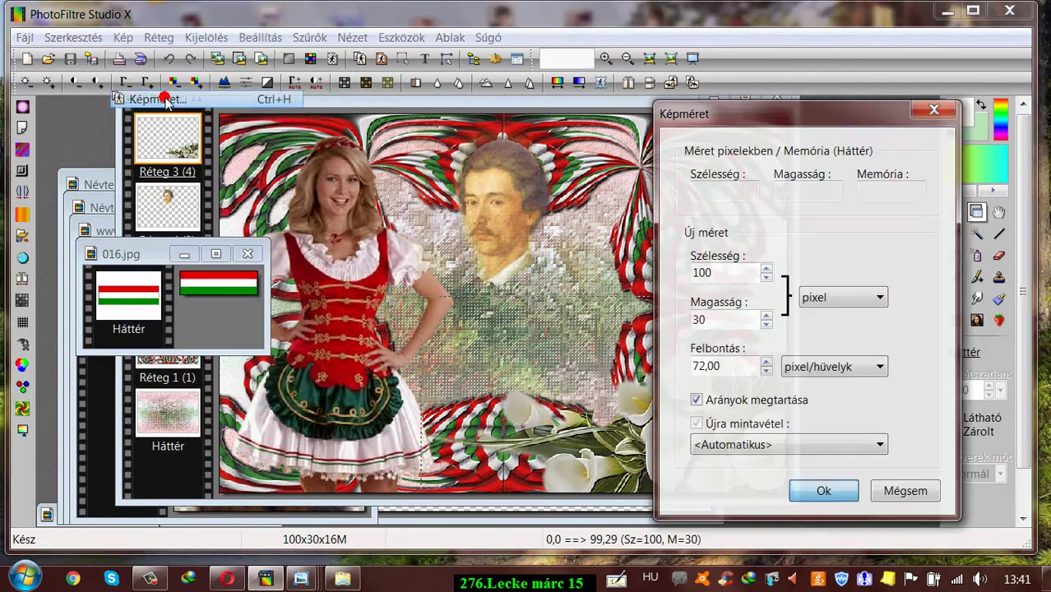
drag(716, 288, 655, 268)
text(50)
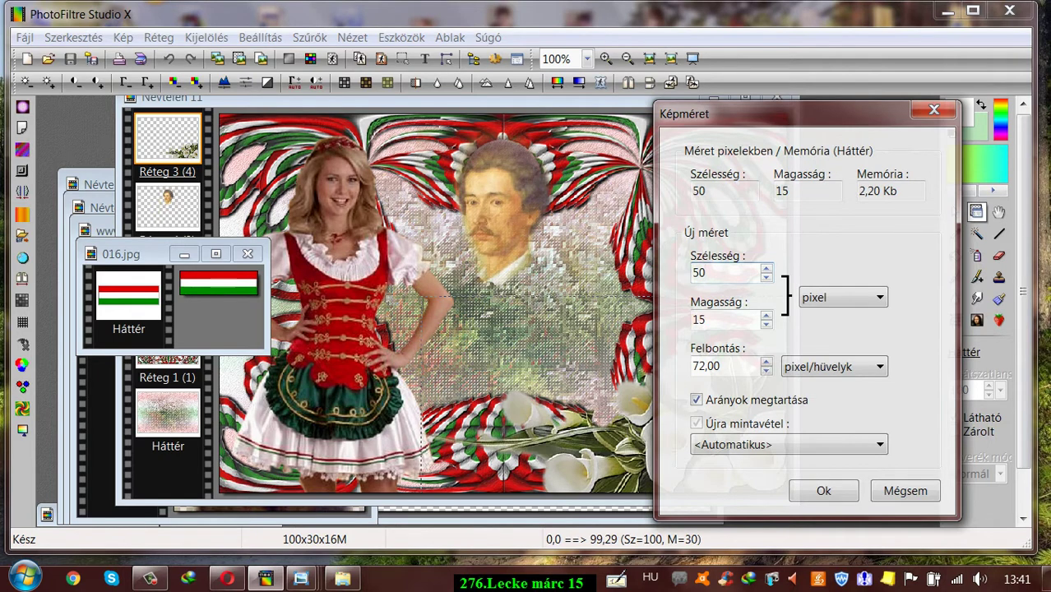
key(BackSpace)
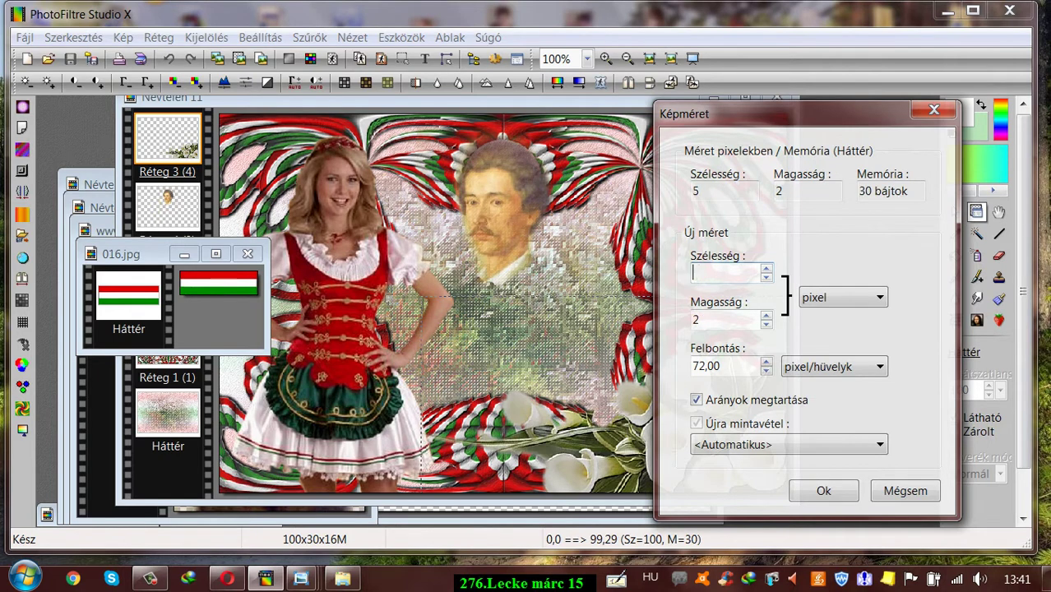
text(150)
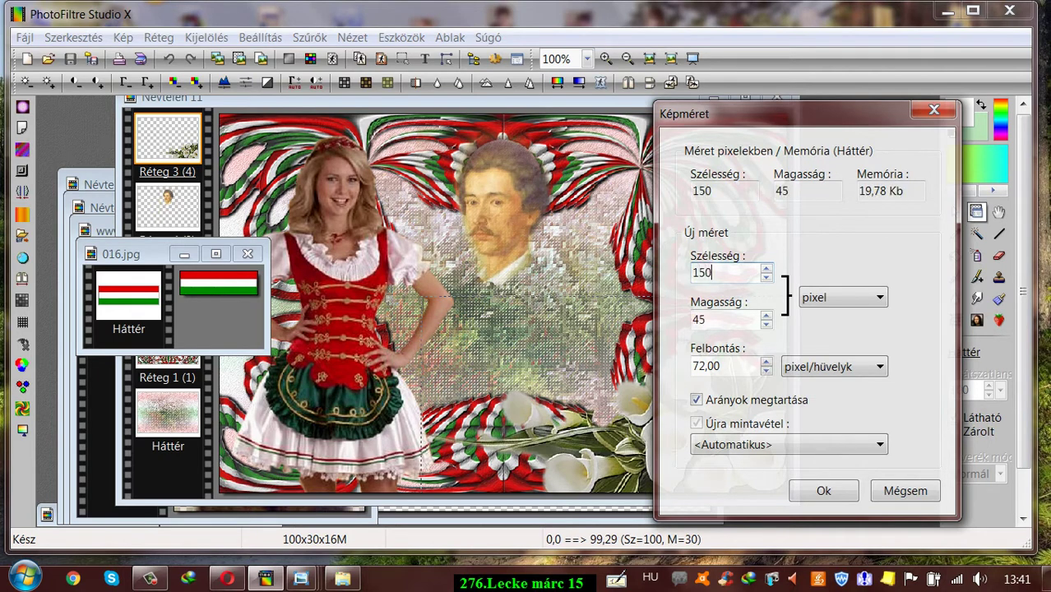
click(822, 492)
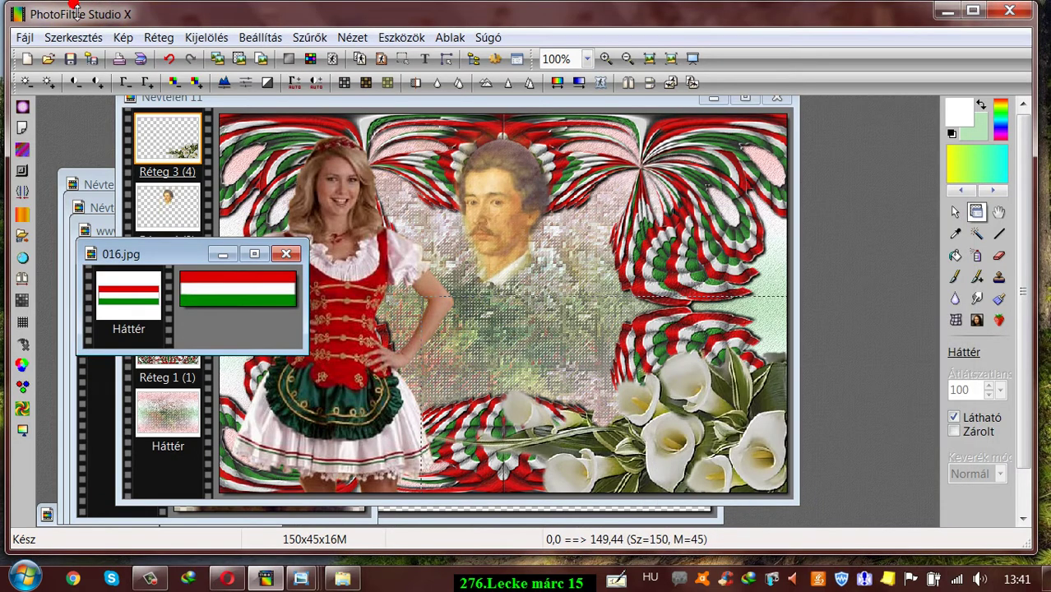
Save the resized flag image as a JPEG named 4444 in the leckés mappám folder and close it.
click(25, 37)
mouse_move(43, 111)
click(61, 153)
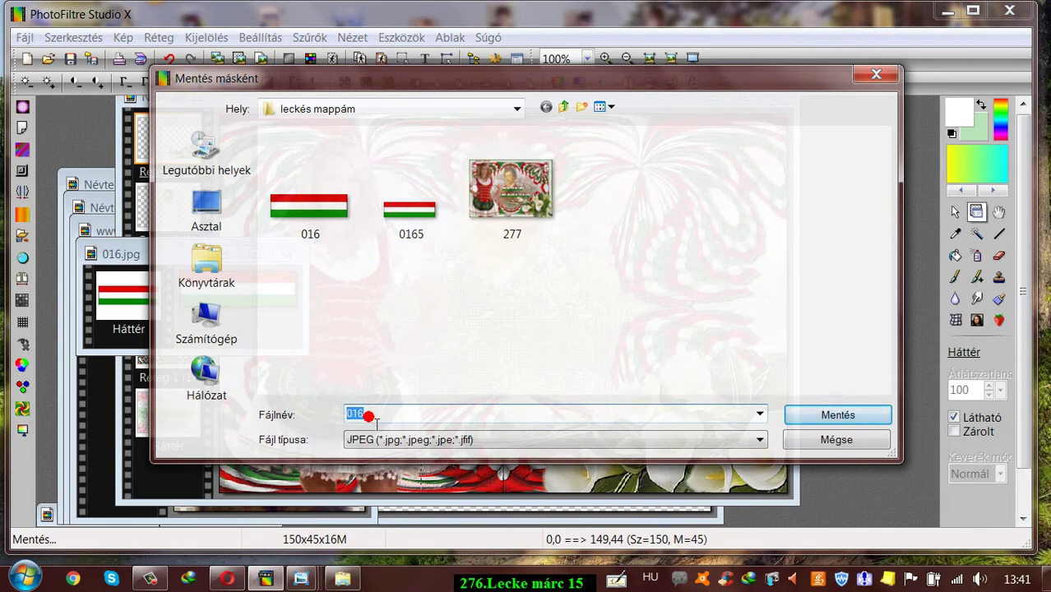
drag(368, 417, 356, 415)
text(4444)
click(858, 418)
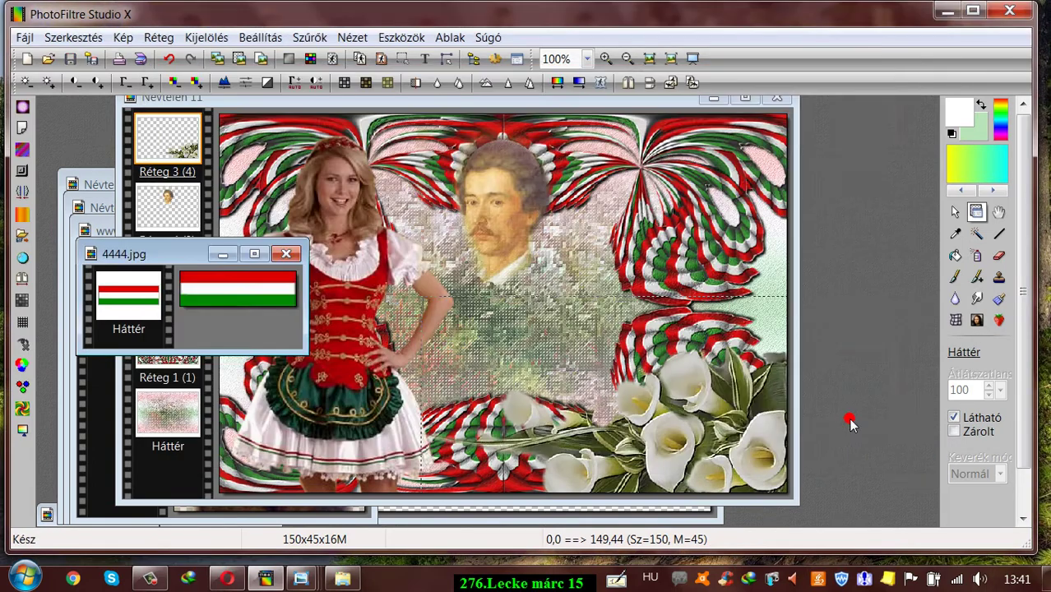
click(285, 253)
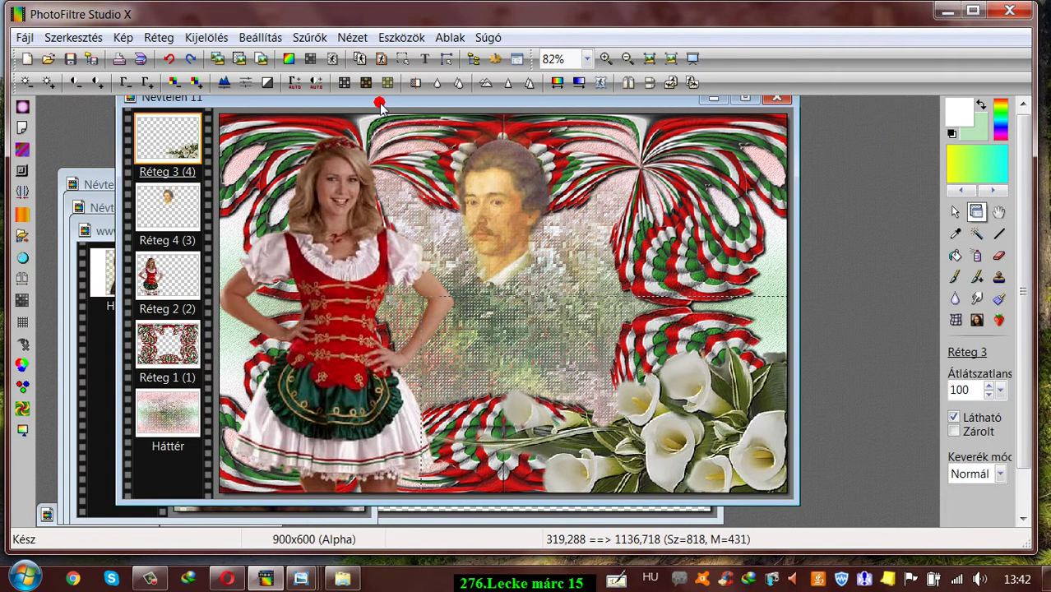
Start the ÉLJEN MÁRCIUS caption and set its fill pattern to 4444.jpg from the desktop's leckés mappám folder.
click(427, 57)
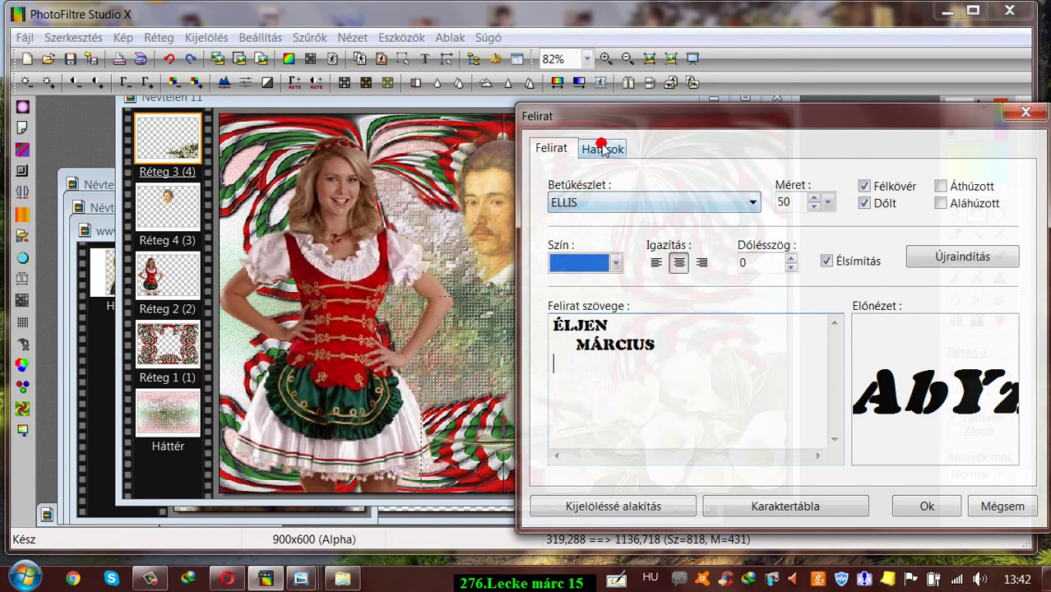
click(604, 148)
click(894, 457)
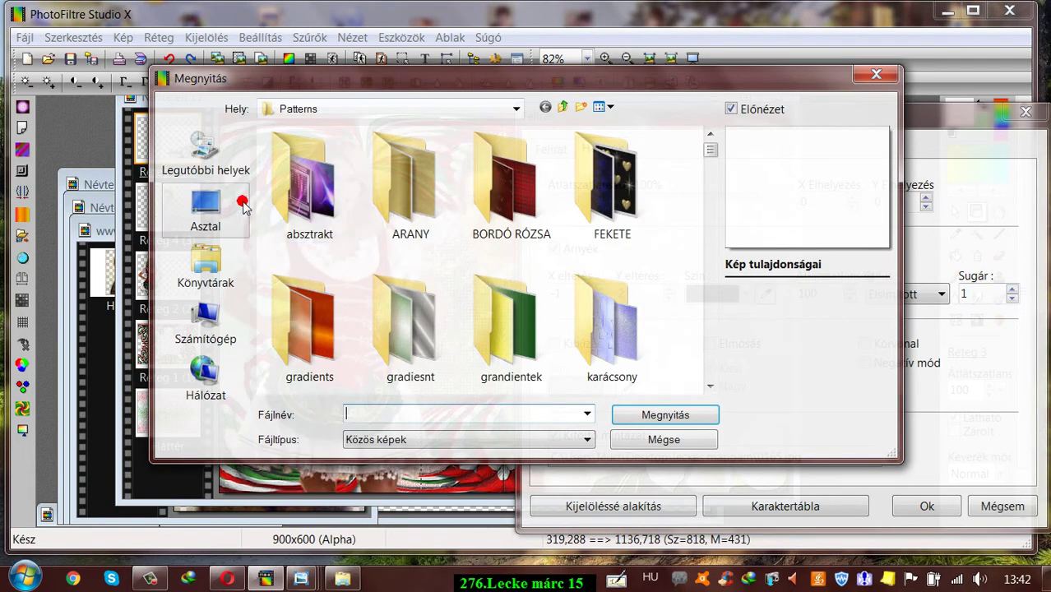
click(221, 202)
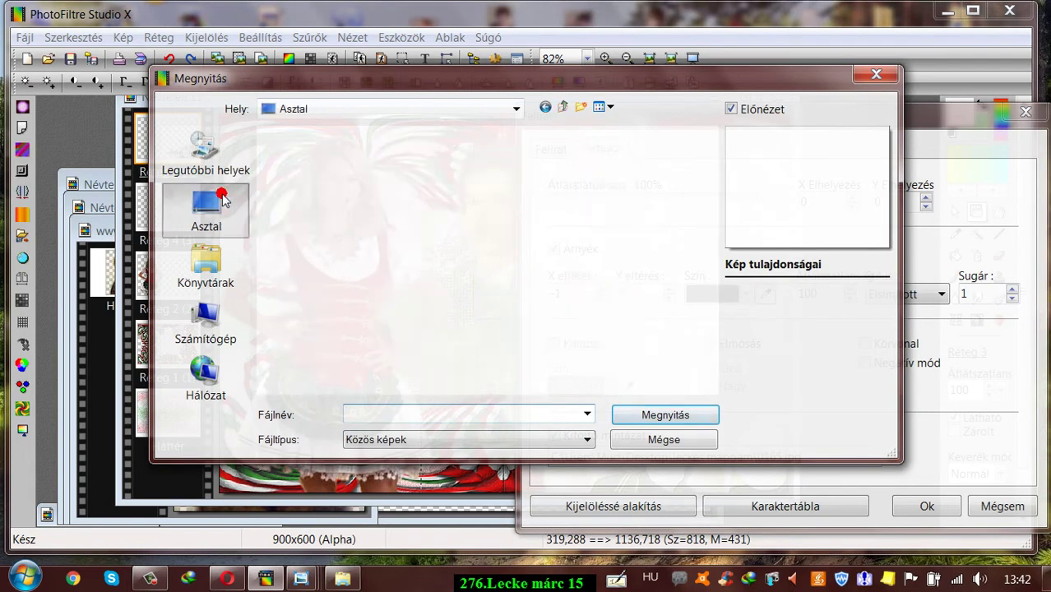
double_click(498, 346)
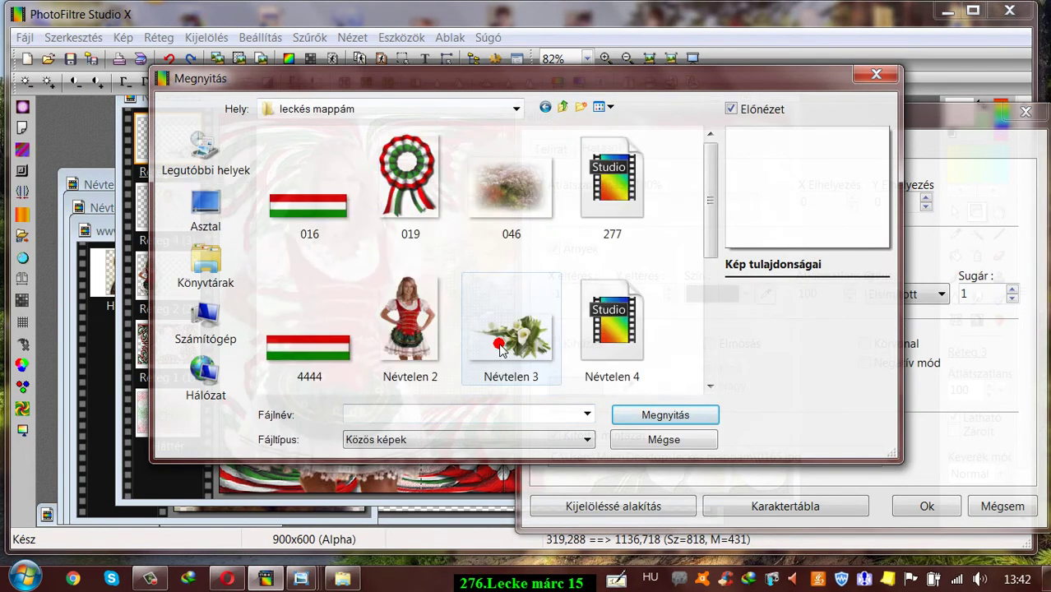
click(310, 352)
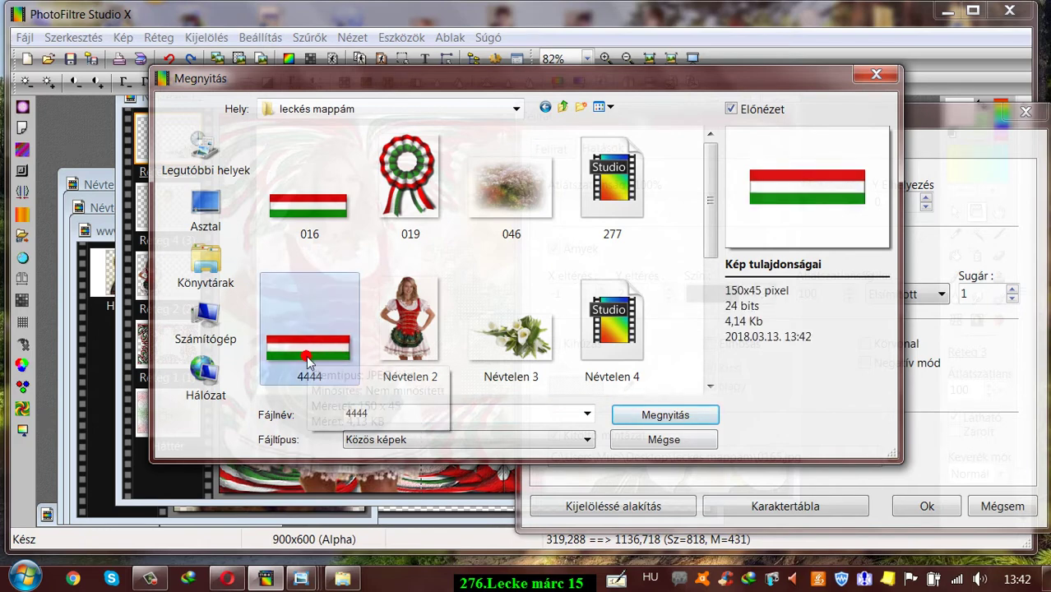
click(662, 415)
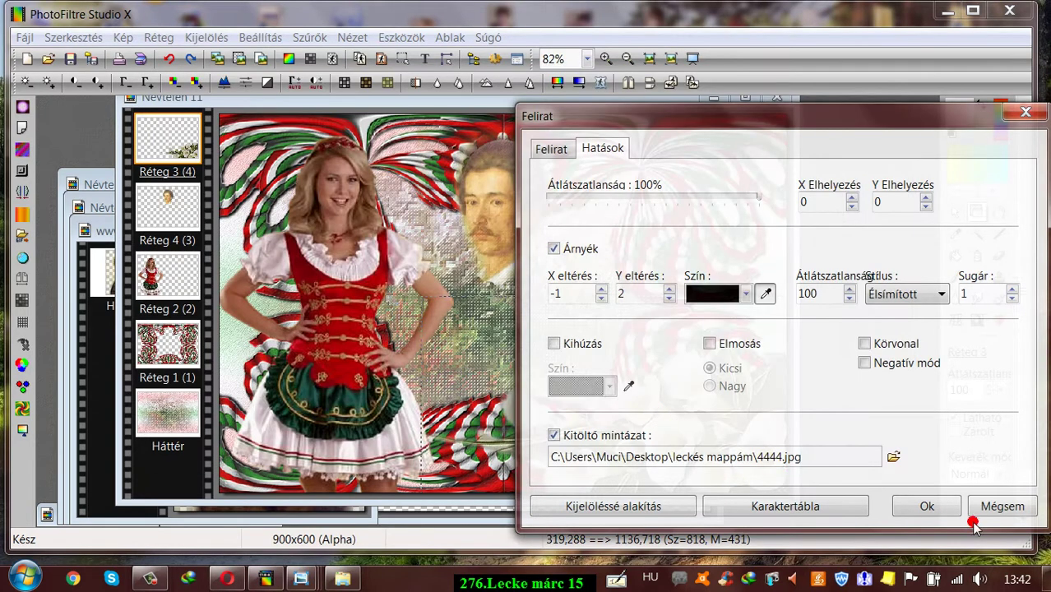
Try the ÉLJEN MÁRCIUS caption with the 4444.jpg fill pattern on the image and delete its text layer.
click(929, 506)
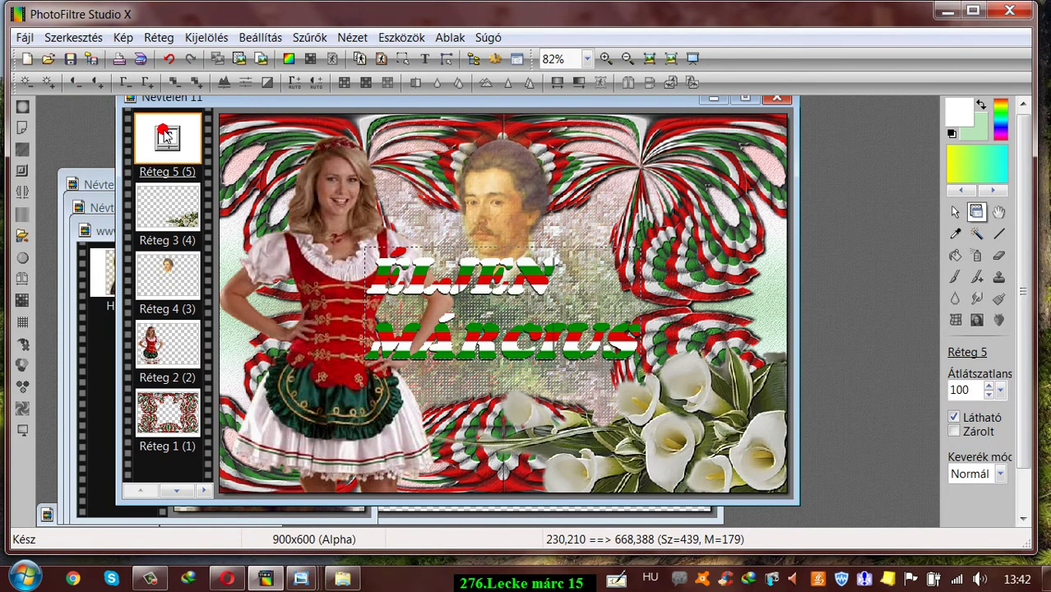
right_click(164, 135)
click(200, 432)
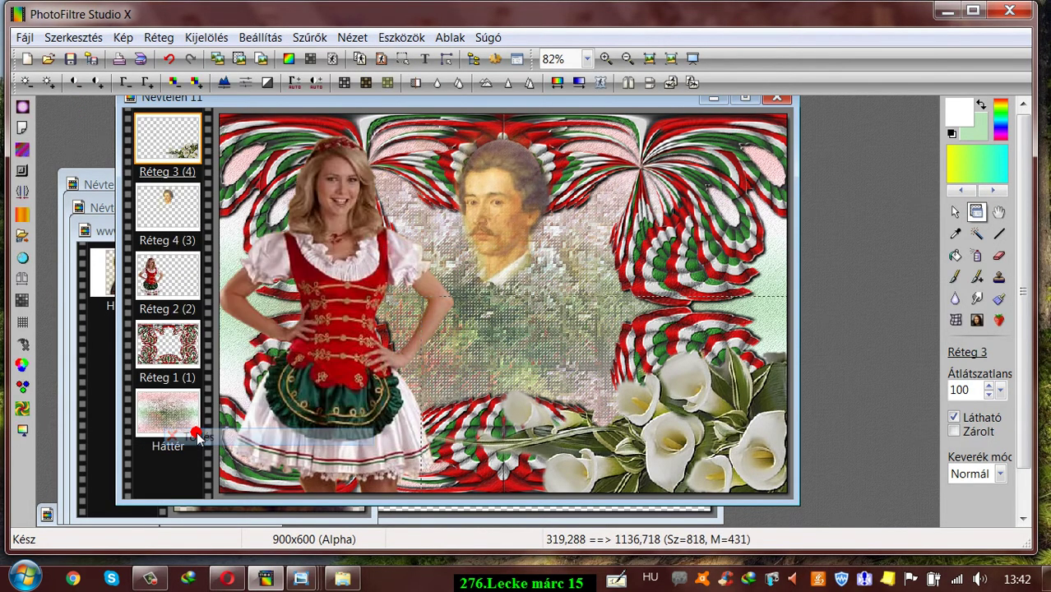
Open the flag image 4444 from the leckés mappám folder and resize it to 200 × 60 pixels, keeping its proportions.
click(46, 60)
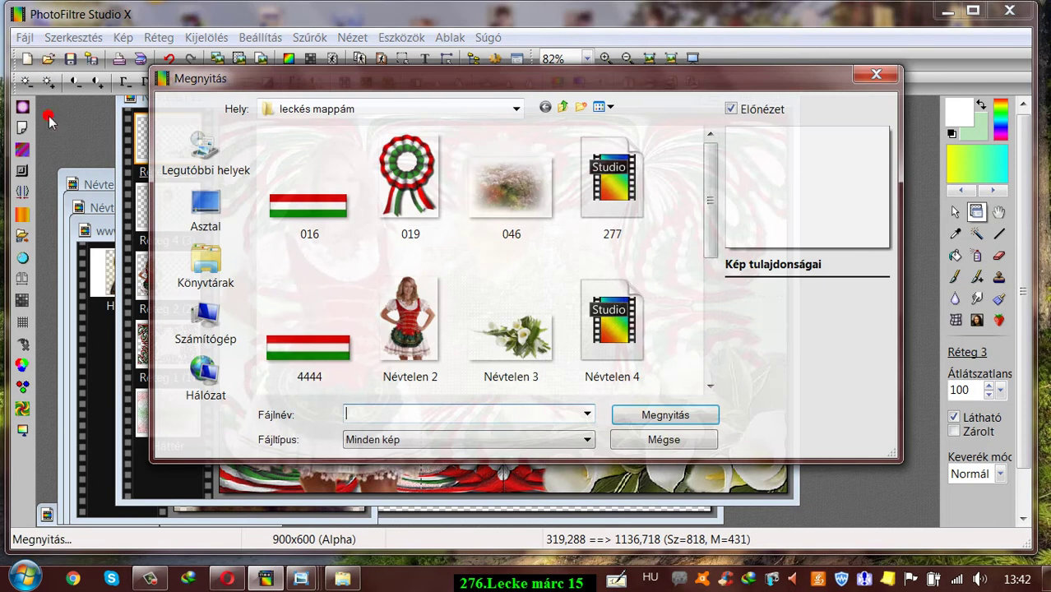
click(298, 364)
click(621, 411)
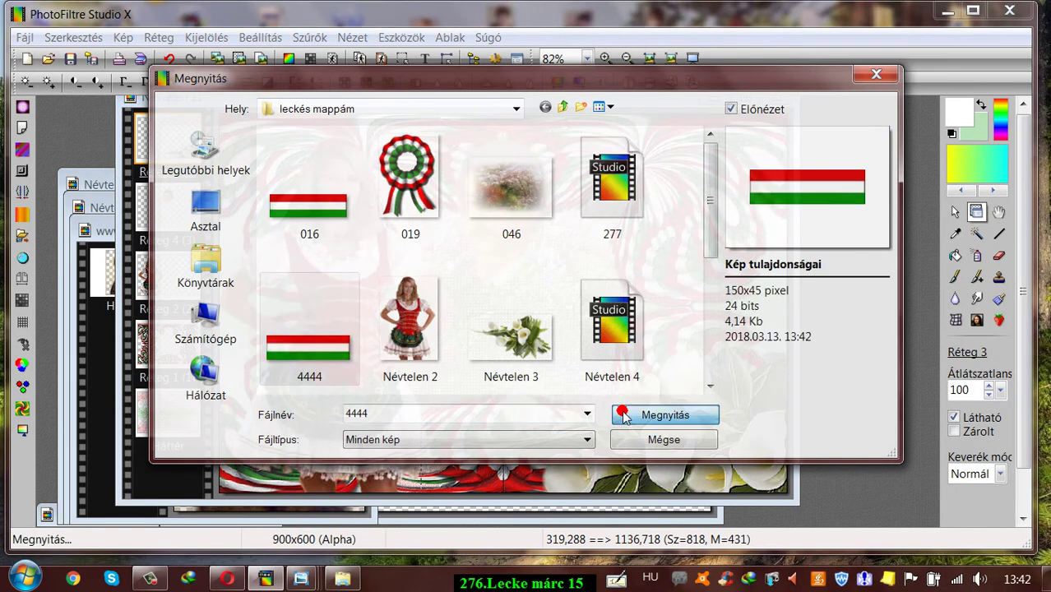
click(122, 37)
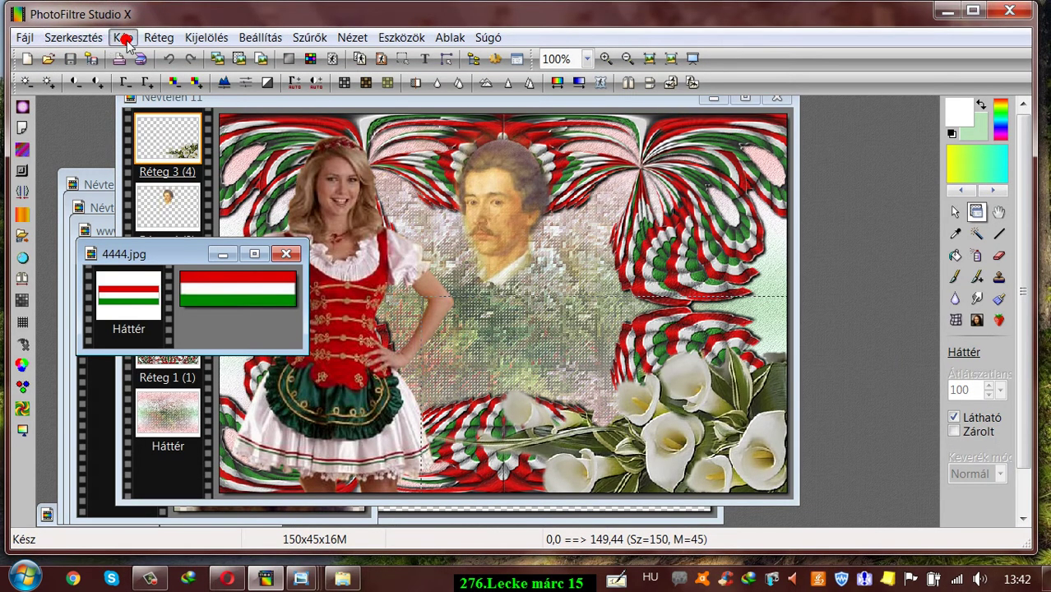
click(153, 99)
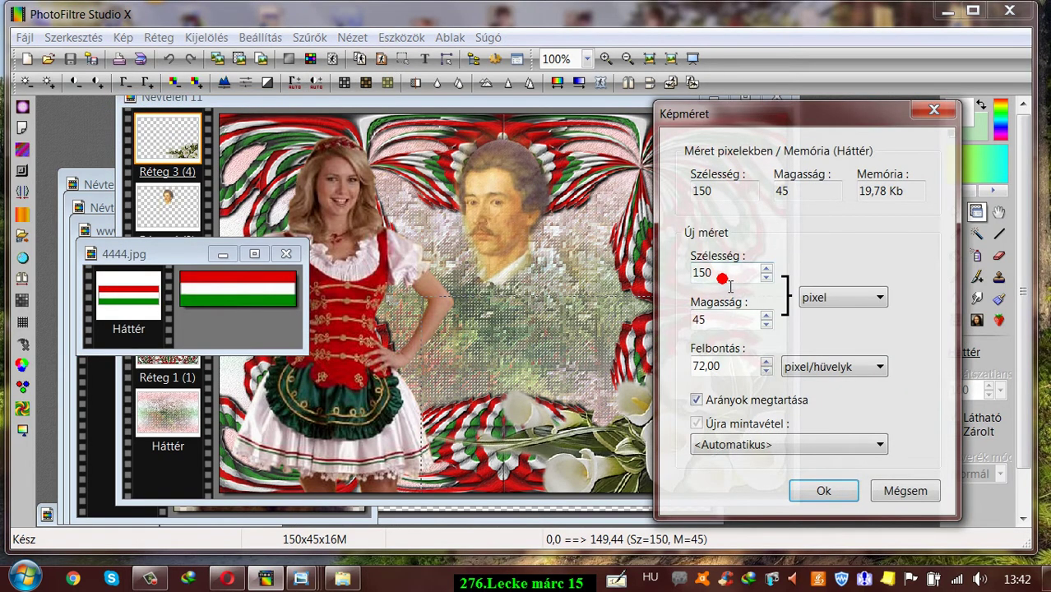
drag(724, 278, 691, 275)
text(200)
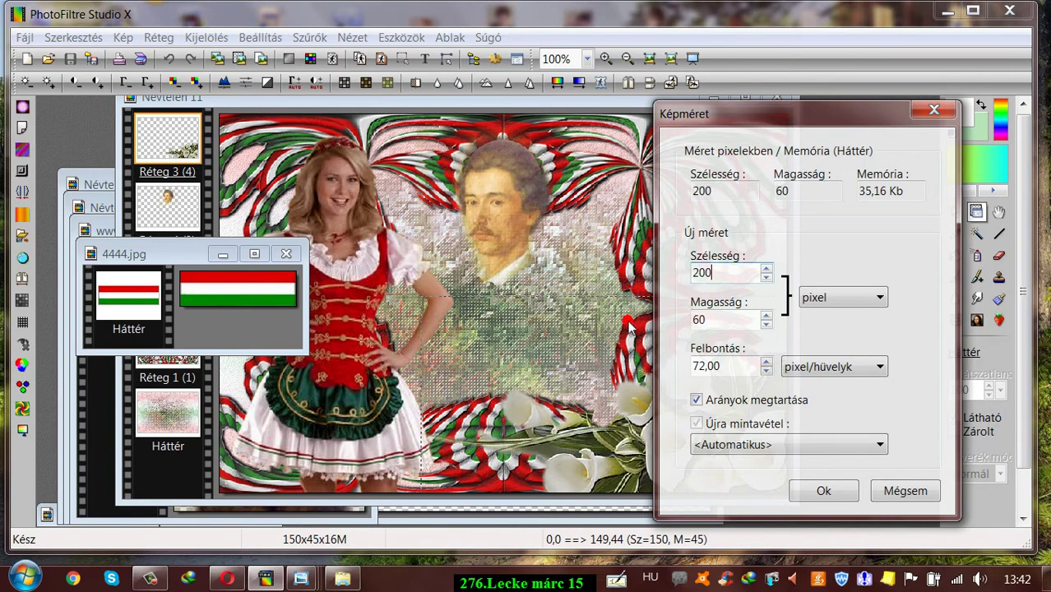
click(823, 490)
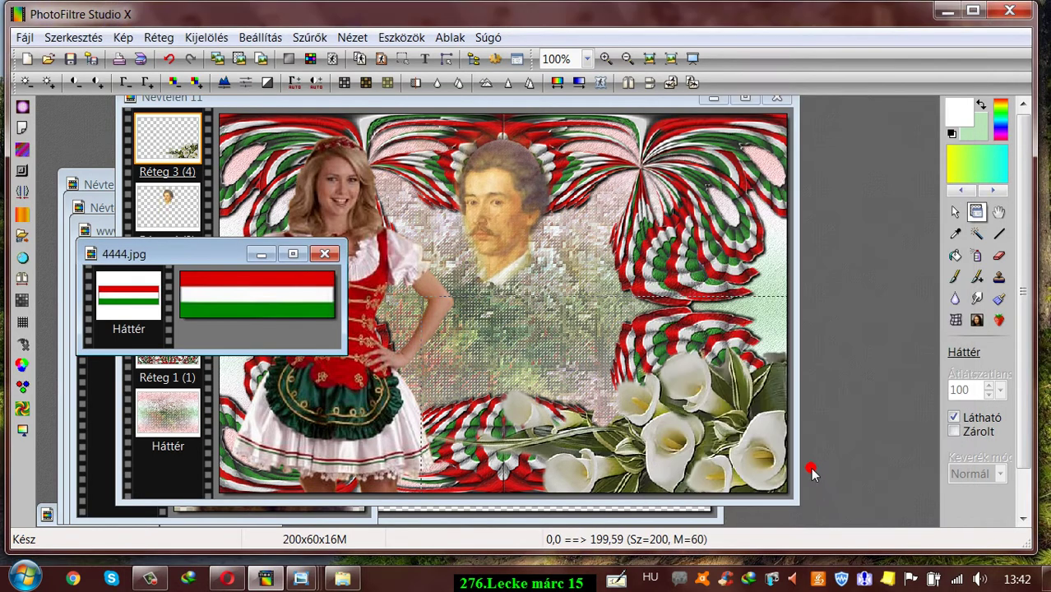
Save the resized flag image as a JPEG named 555 in the leckés mappám folder and close it.
click(25, 37)
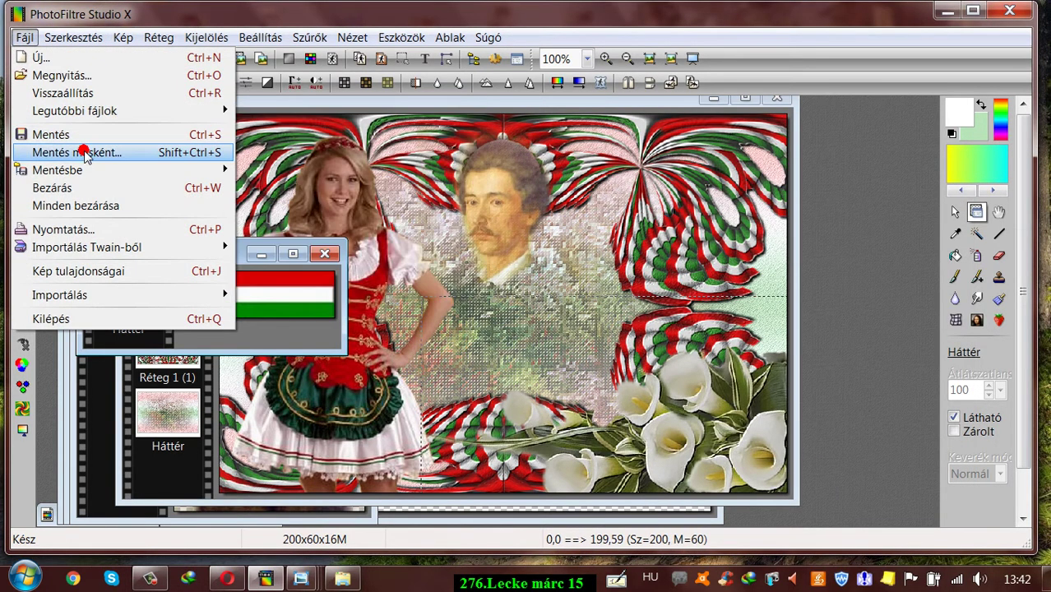
click(83, 152)
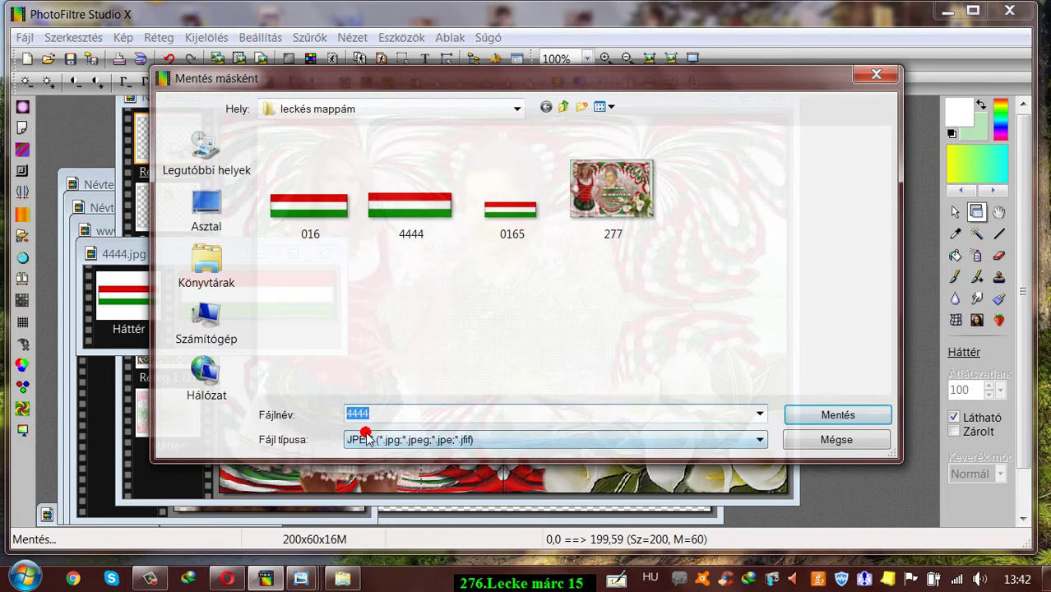
text(555)
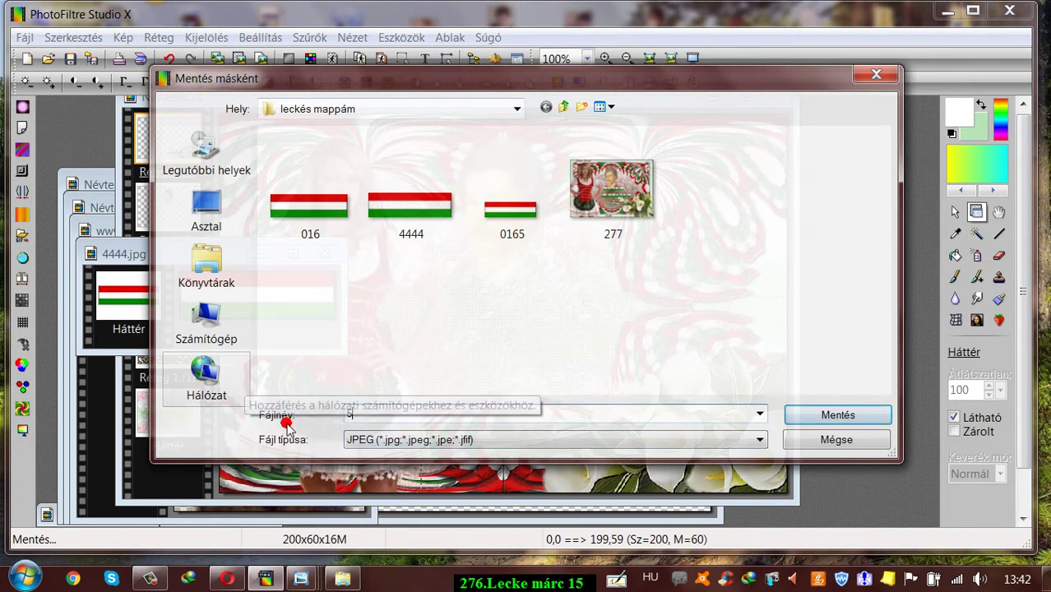
click(820, 415)
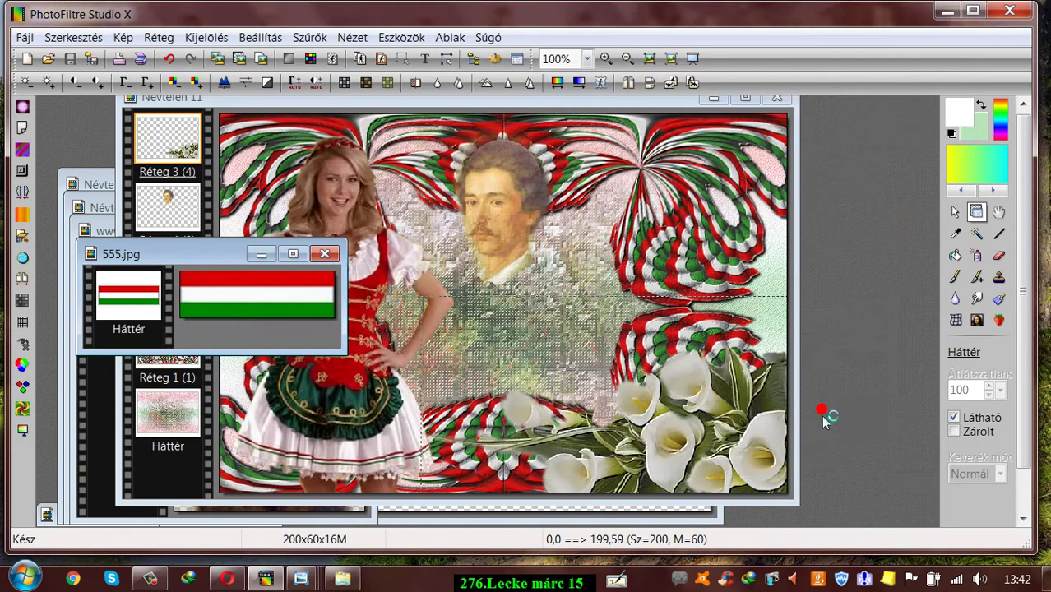
click(324, 253)
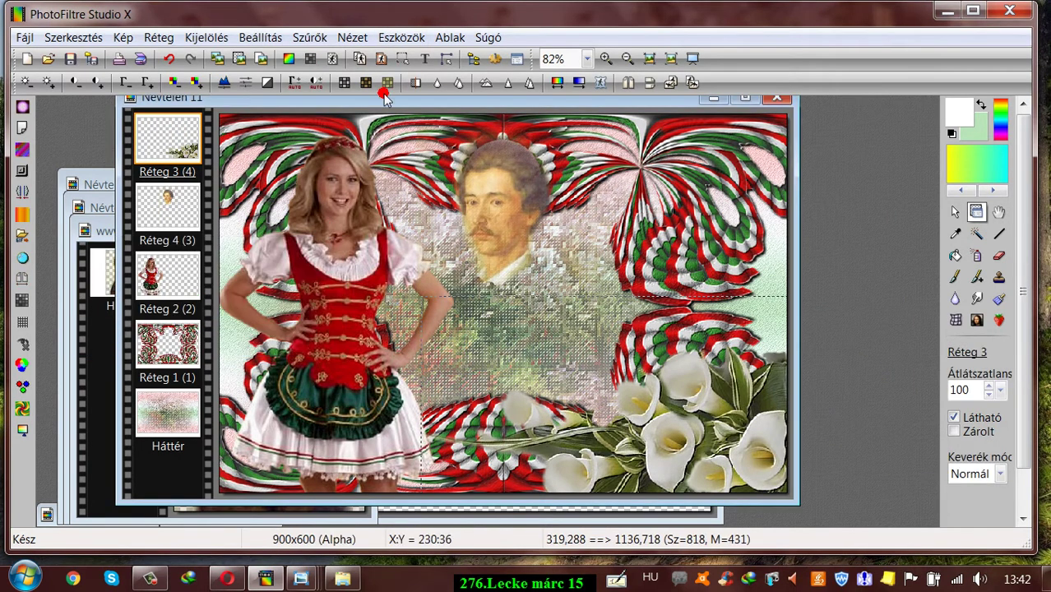
Add the ÉLJEN MÁRCIUS caption with its fill pattern set to 555.jpg from the desktop's leckés mappám folder.
click(417, 60)
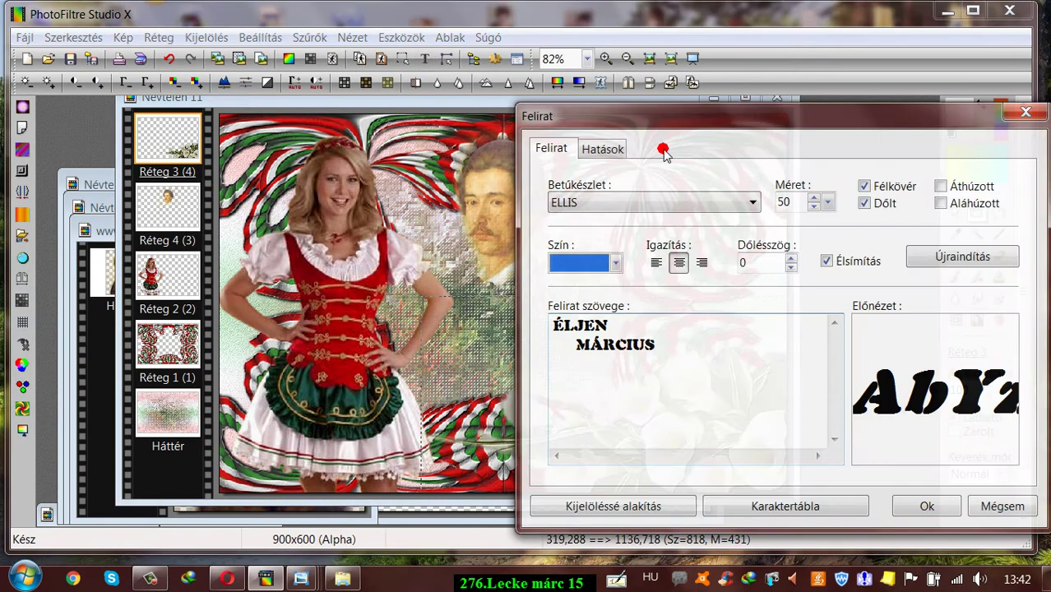
click(611, 152)
click(887, 454)
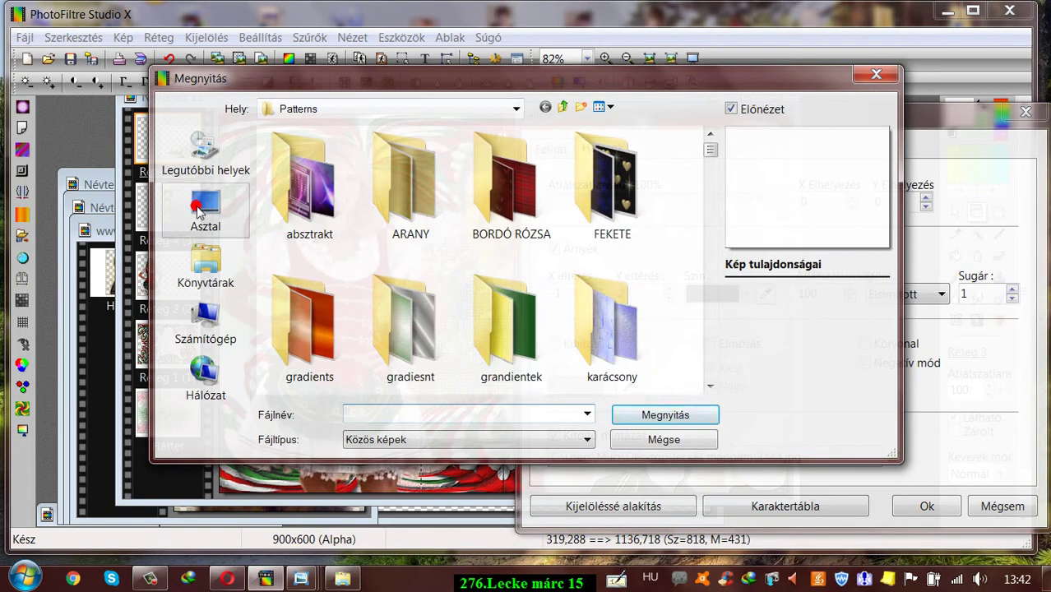
click(198, 210)
click(716, 296)
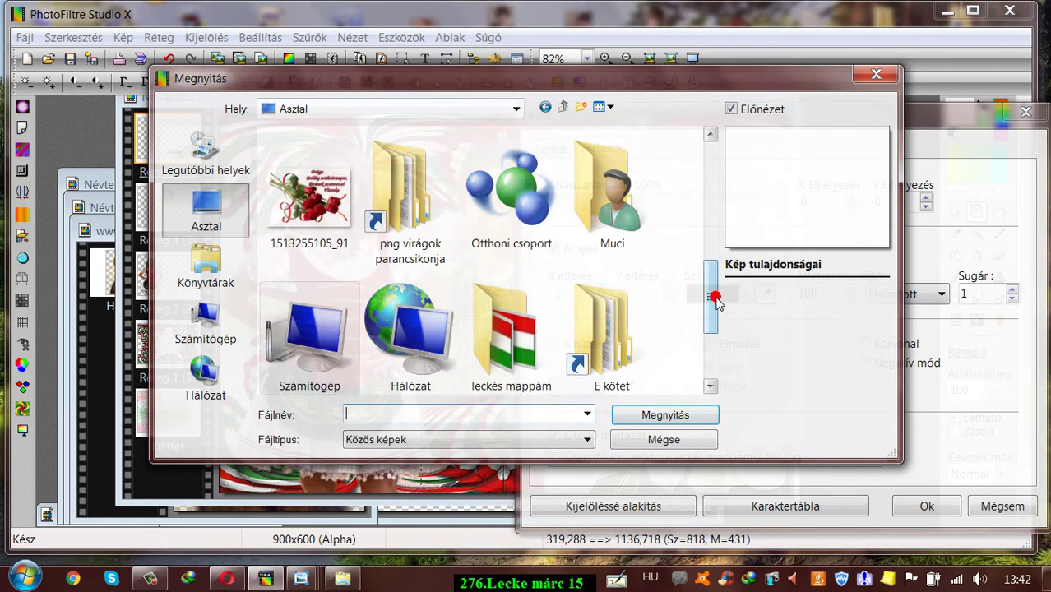
double_click(529, 337)
click(309, 329)
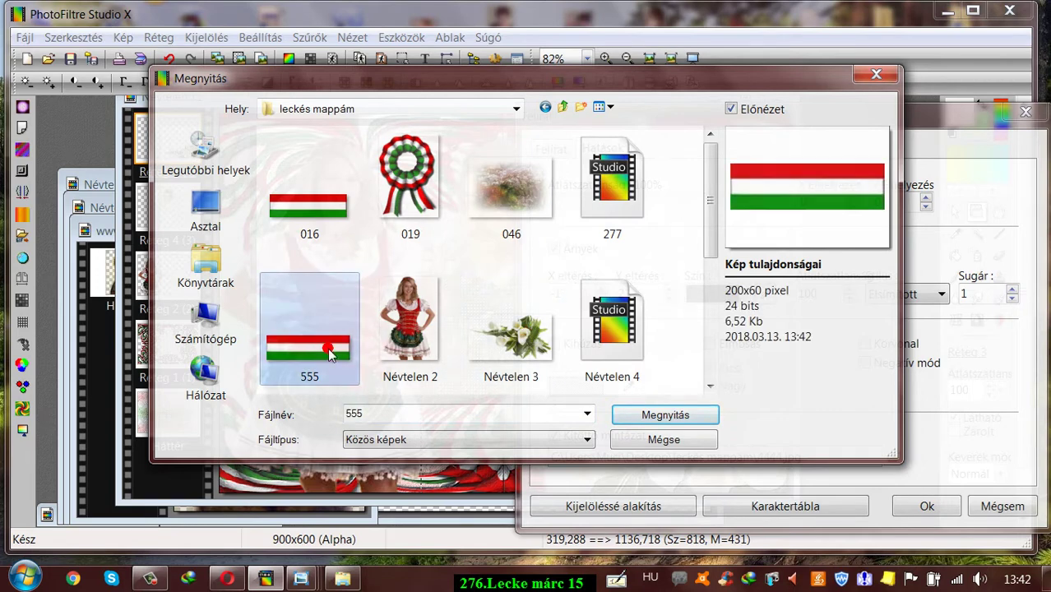
click(670, 415)
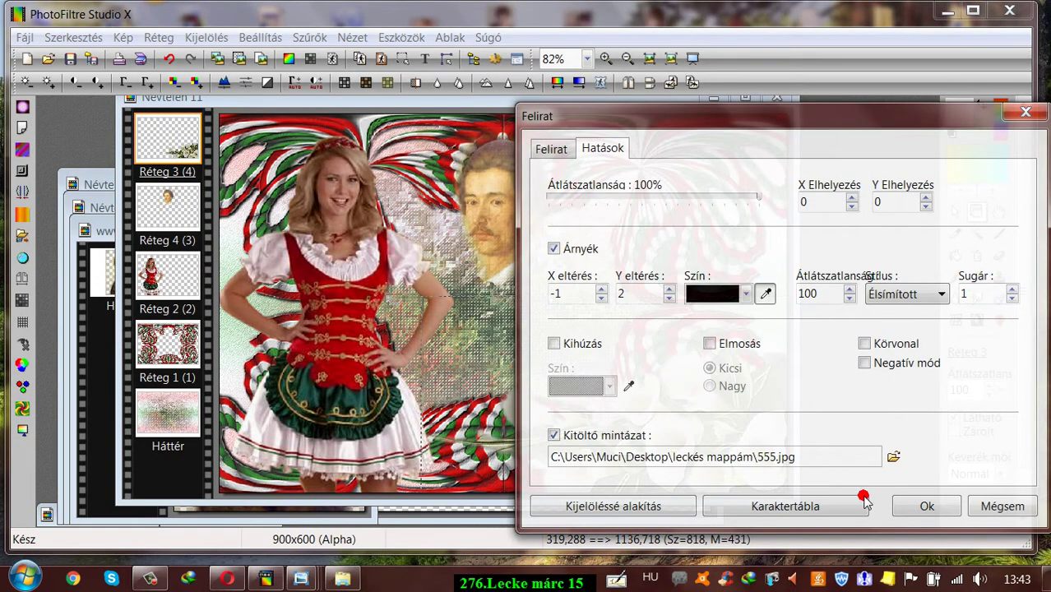
click(925, 506)
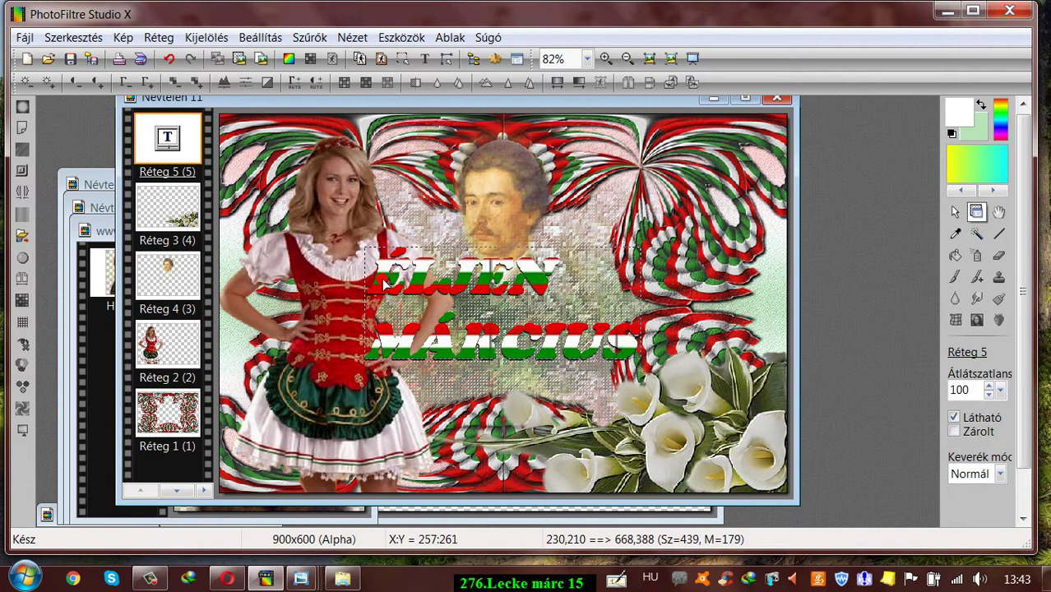
Convert the caption's text layer to an image layer and scale it to 62% with free transform.
right_click(167, 135)
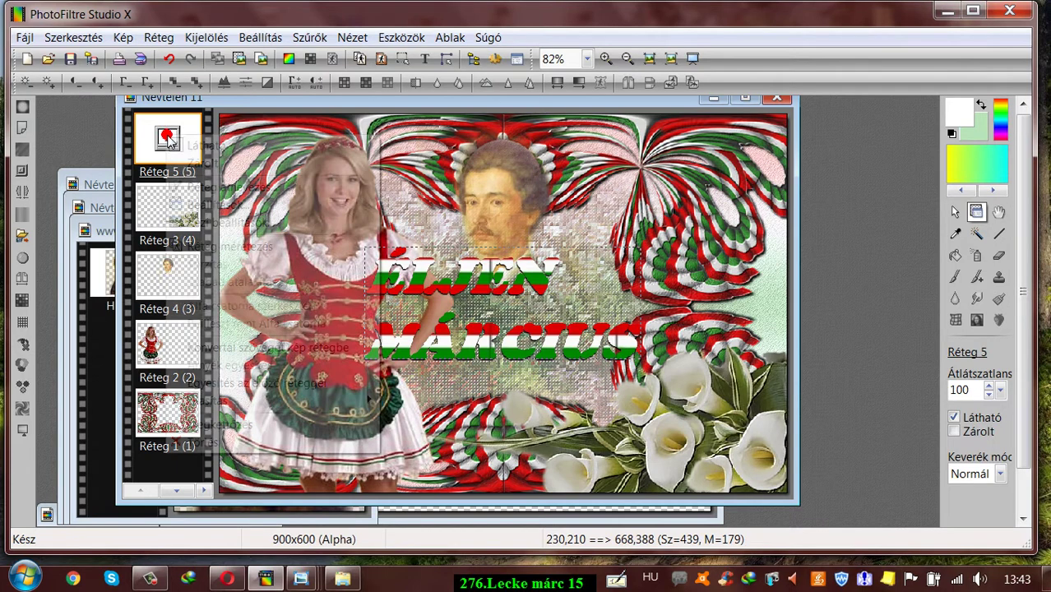
click(243, 348)
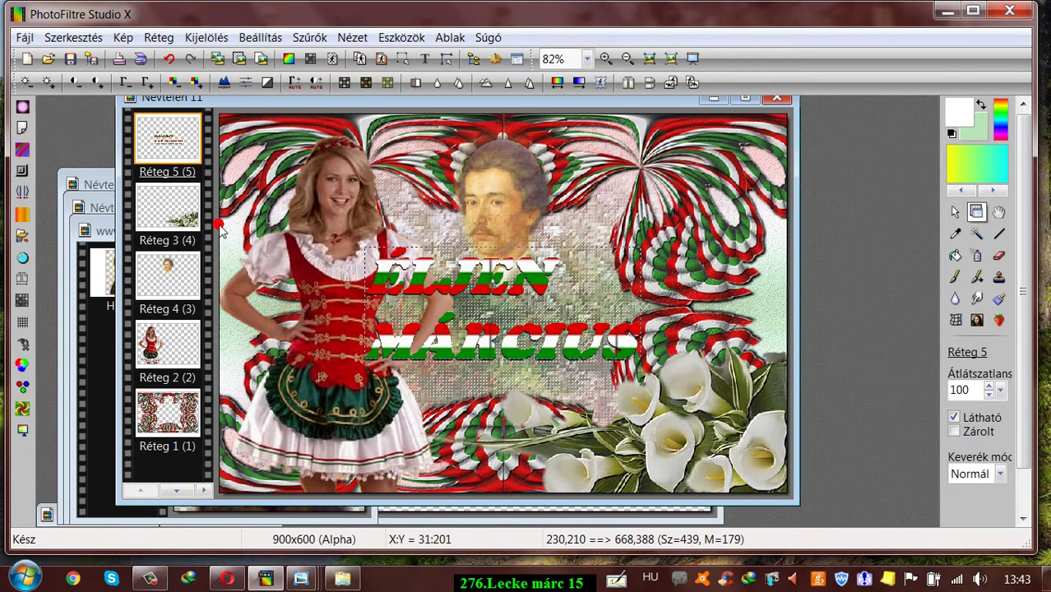
right_click(162, 145)
click(243, 283)
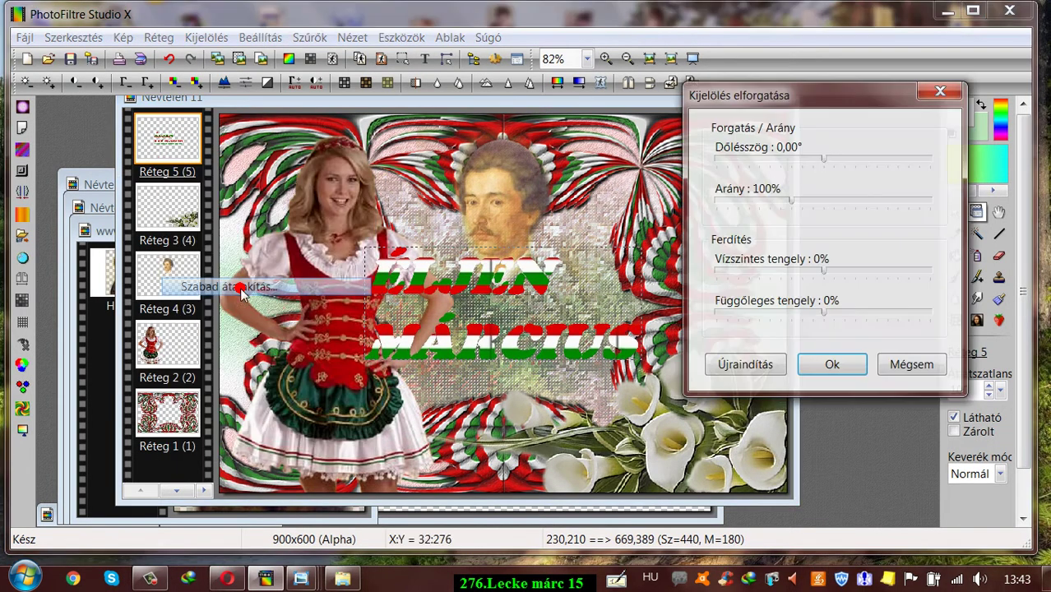
drag(791, 206, 750, 210)
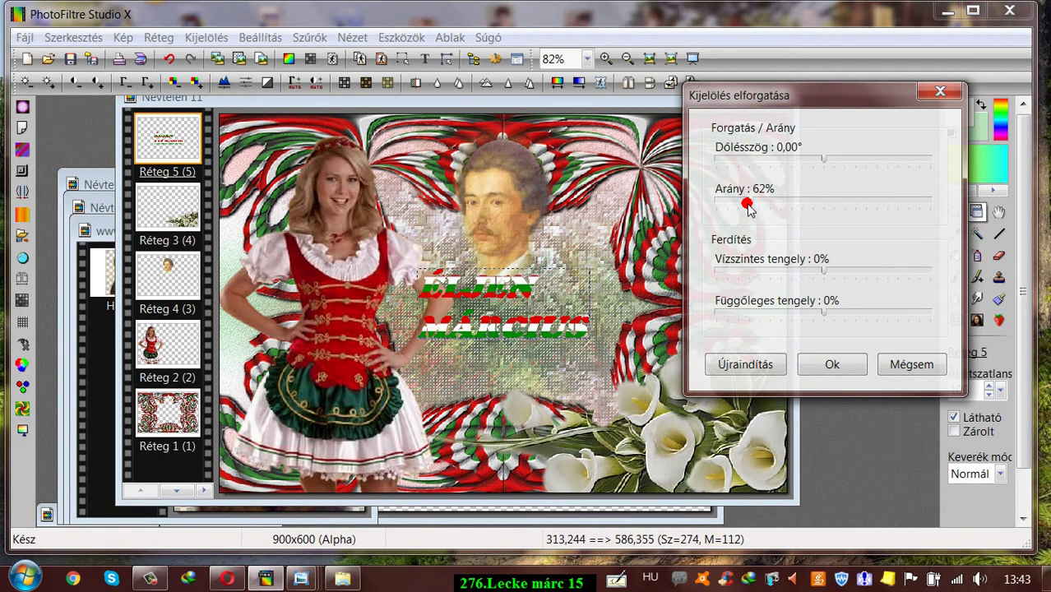
click(823, 367)
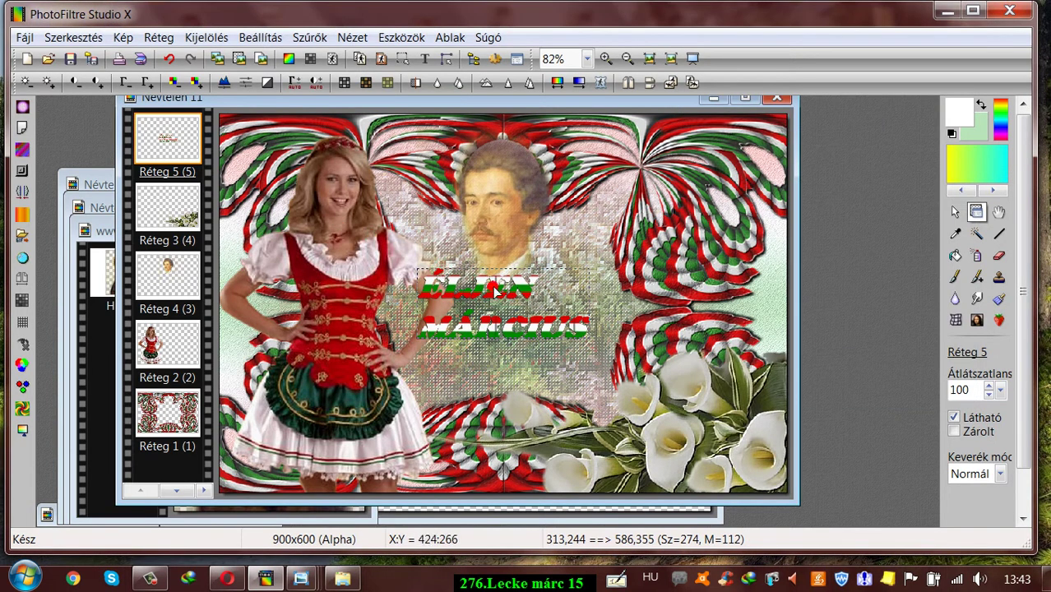
Move the caption slightly away from the woman and give its layer a black smooth shadow with offsets X -1, Y 2 and radius 1.
drag(453, 290, 471, 286)
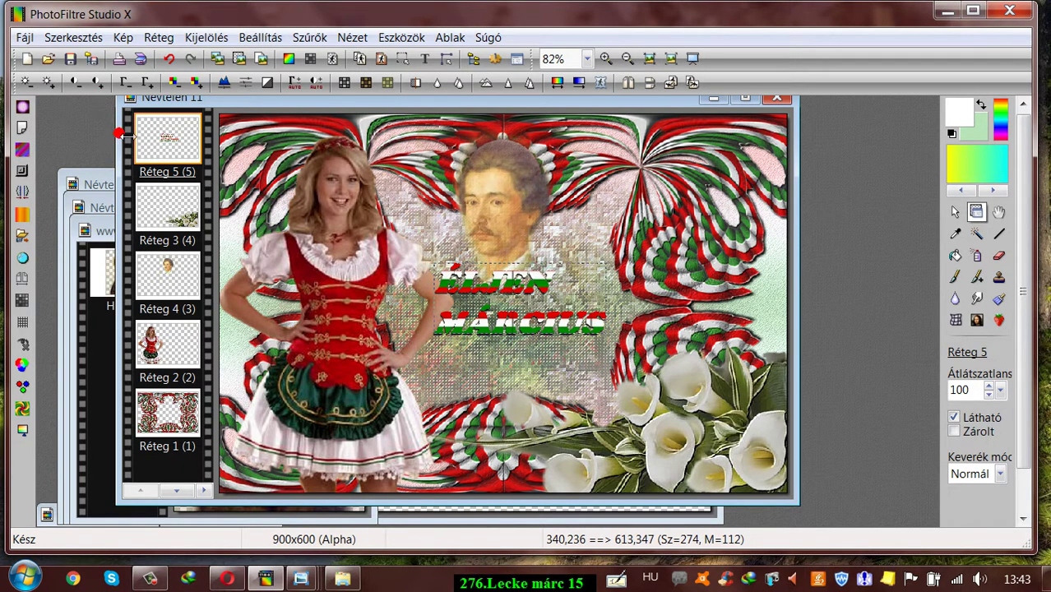
click(153, 38)
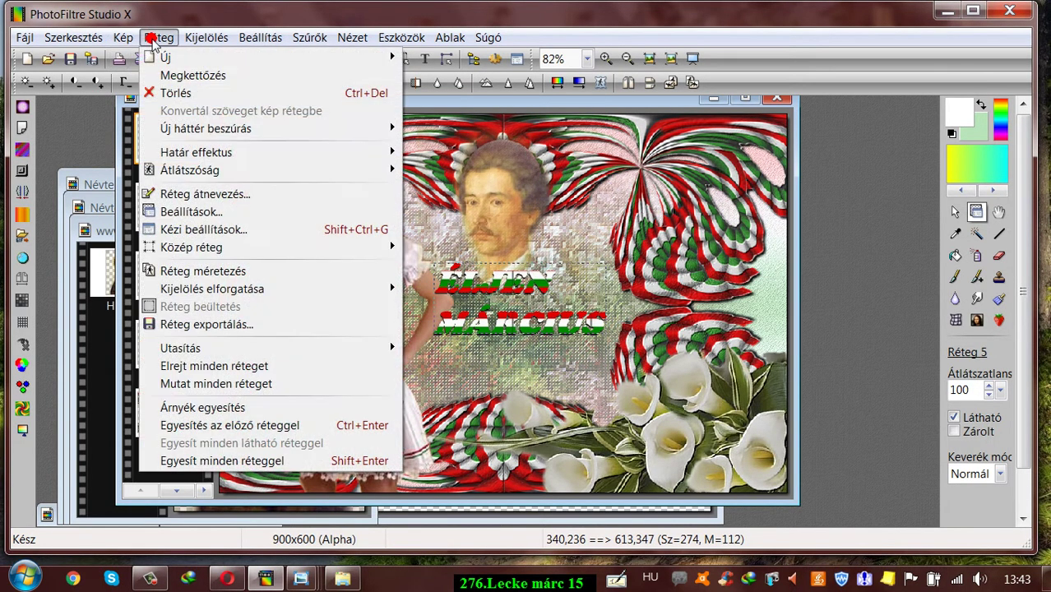
click(184, 211)
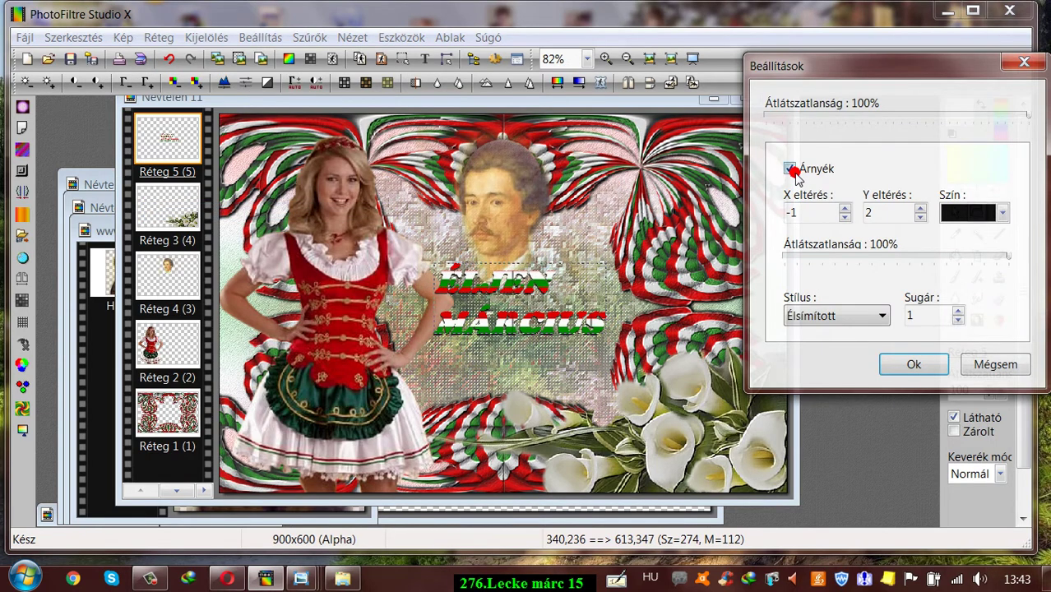
click(907, 366)
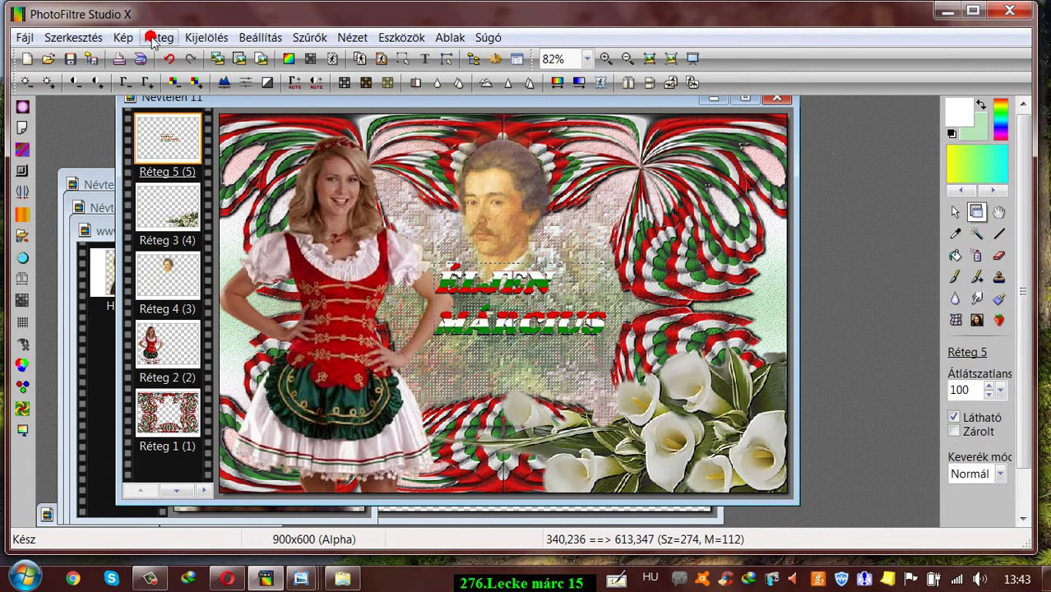
Duplicate the caption layer, merging the copy into the original, and nudge the merged caption slightly up and to the right.
click(156, 38)
click(172, 75)
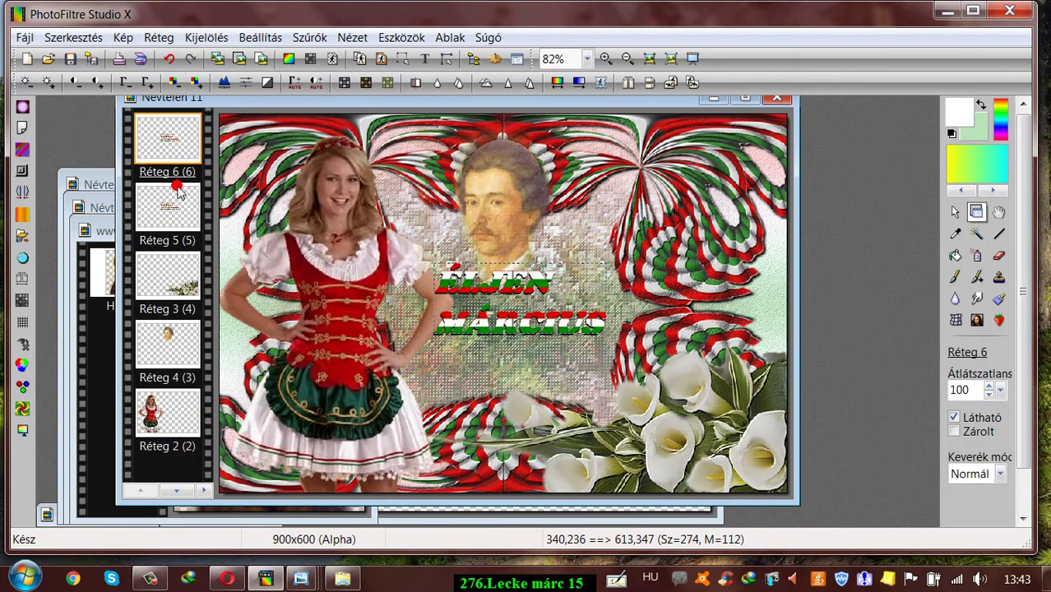
right_click(162, 140)
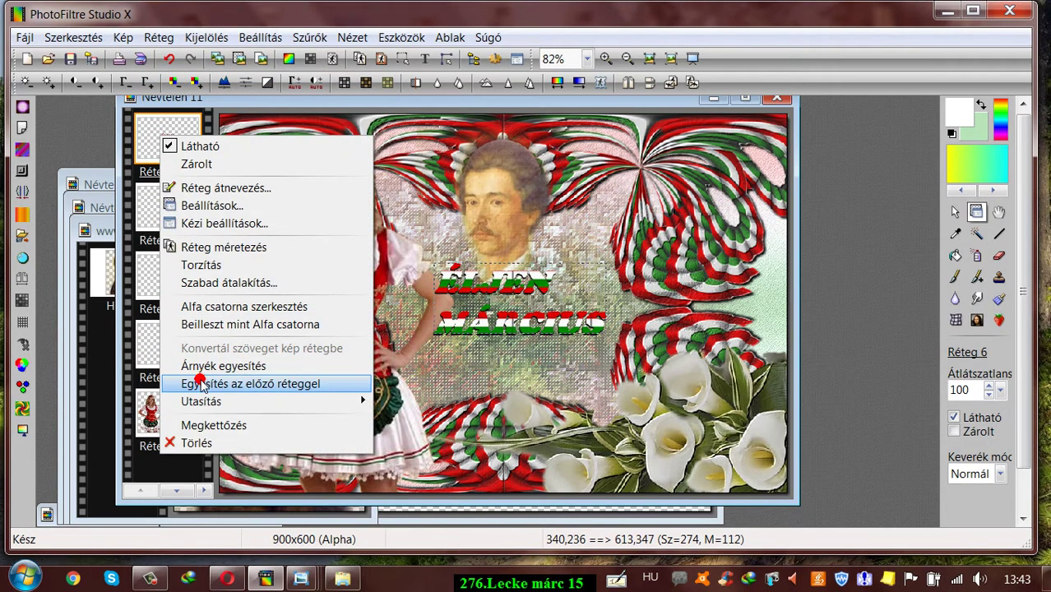
click(200, 384)
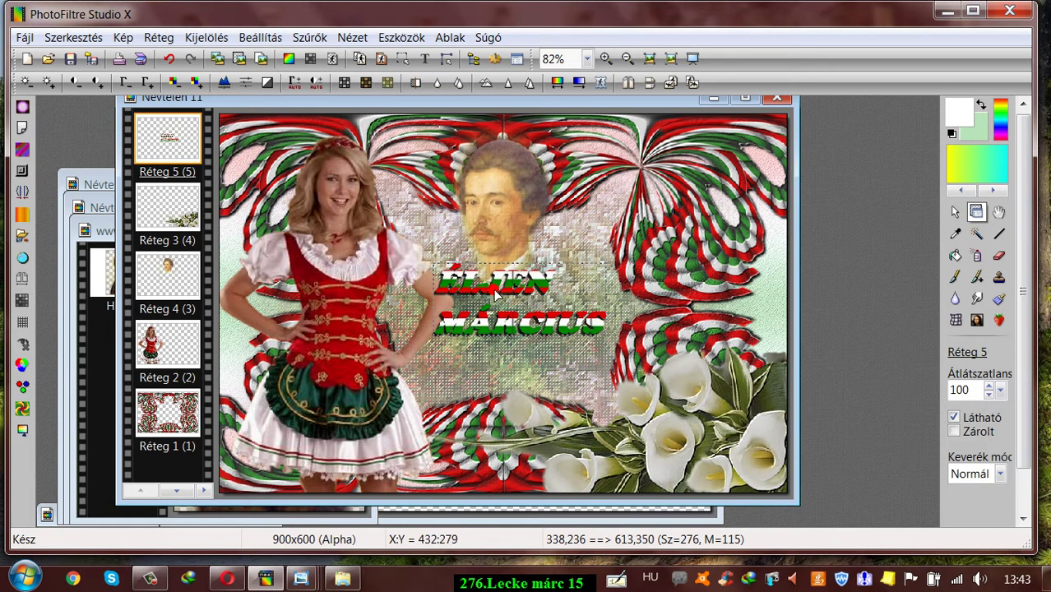
drag(496, 297, 499, 294)
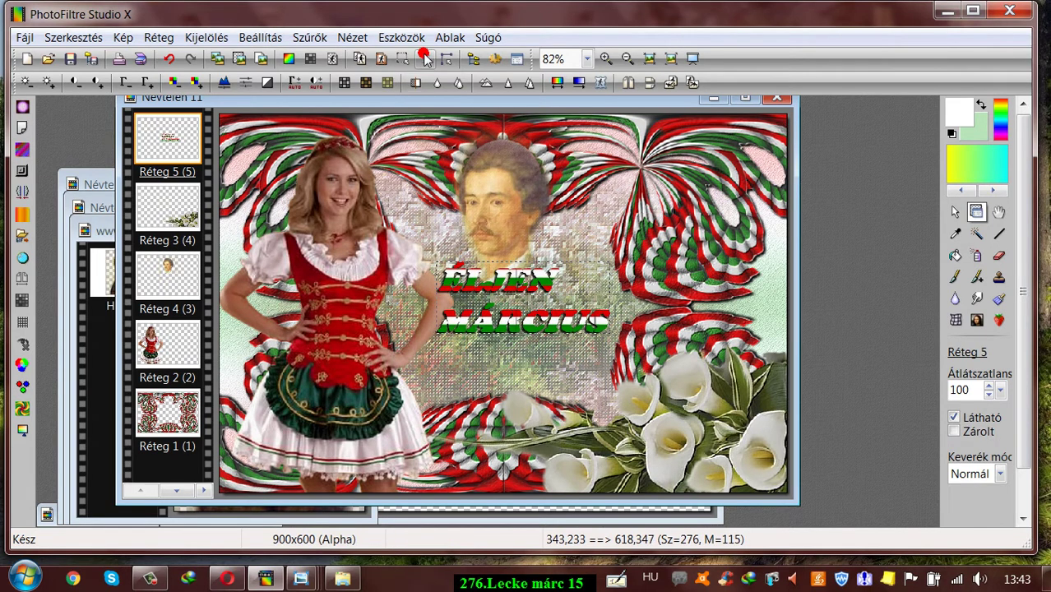
Add a separate 15 caption in the ELLIS font and place it below the word MÁRCIUS.
click(425, 58)
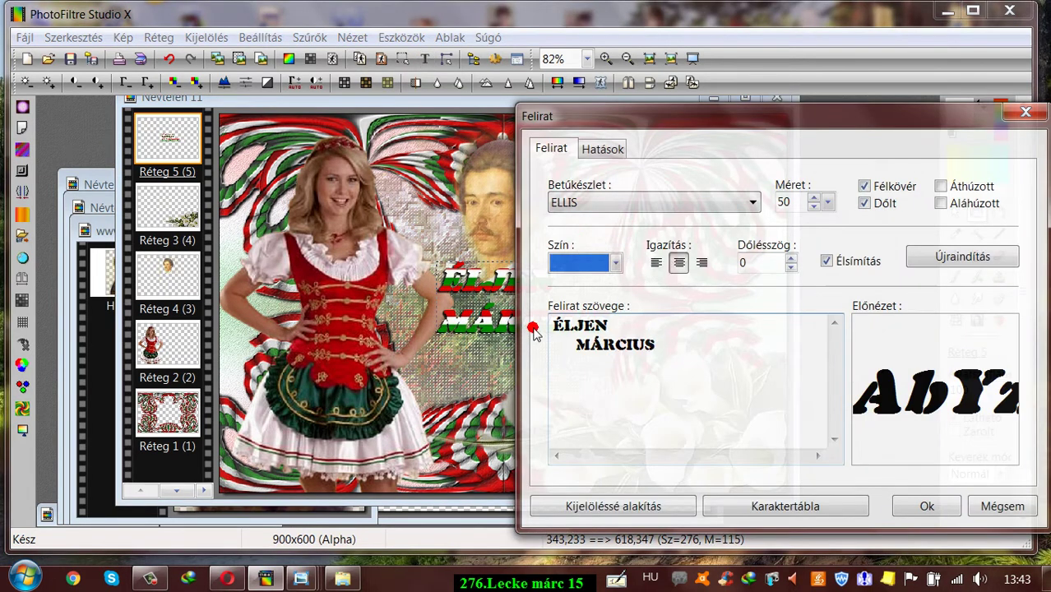
drag(557, 325, 671, 365)
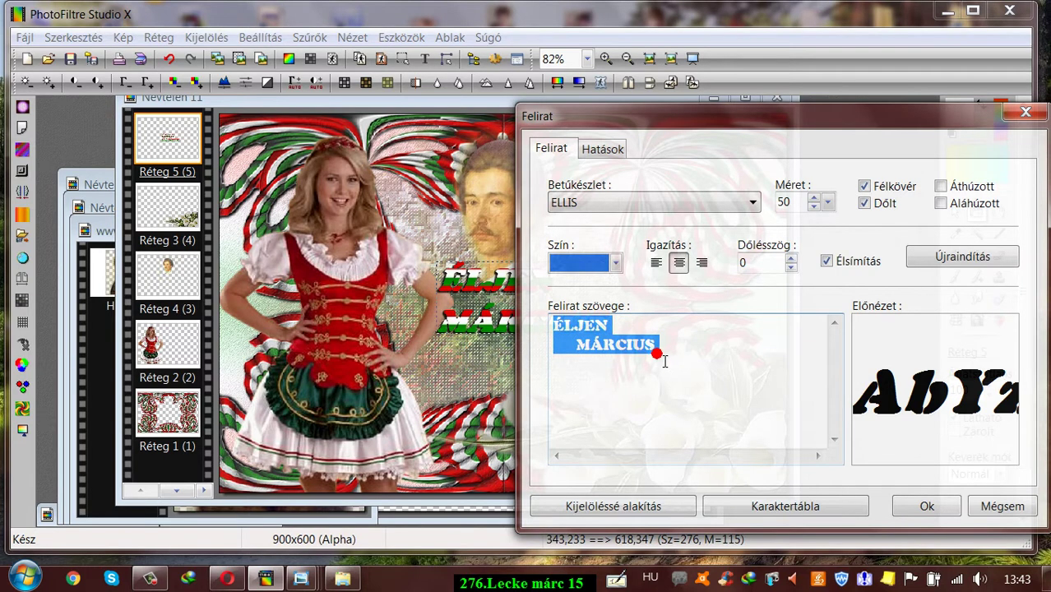
key(Delete)
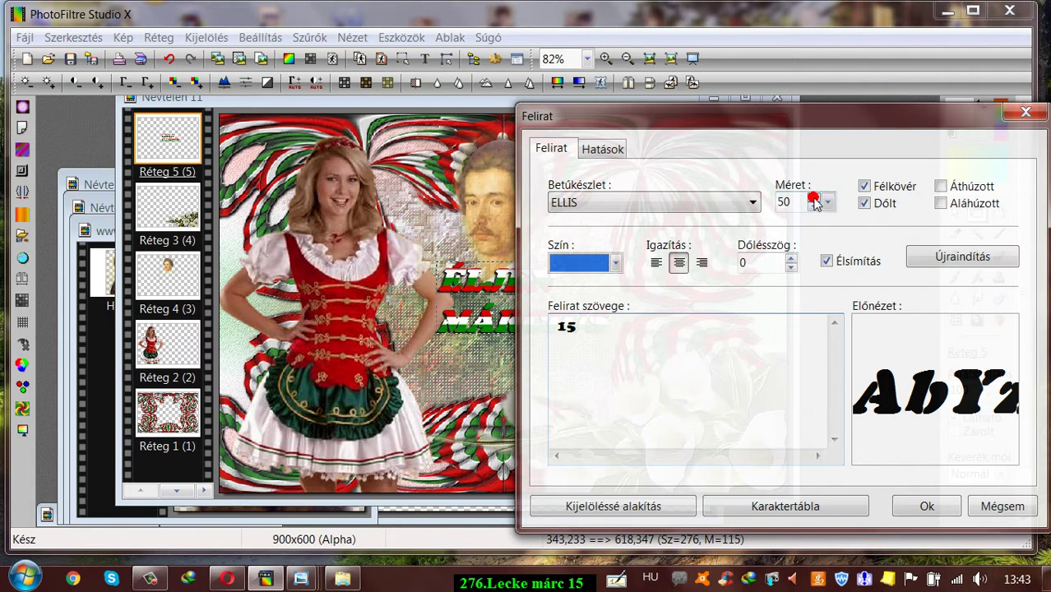
drag(814, 200, 814, 201)
click(922, 507)
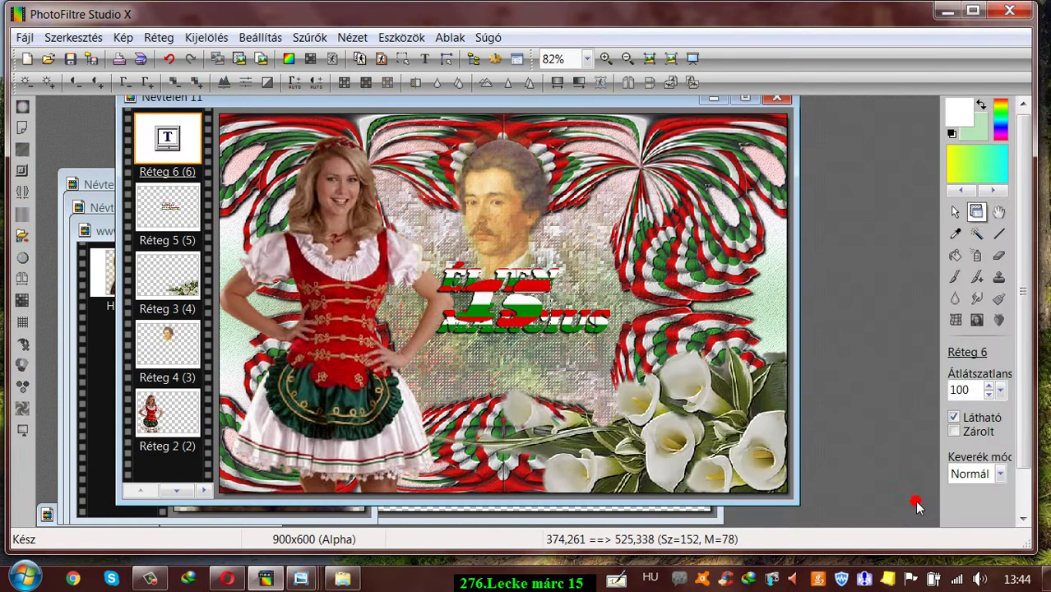
drag(520, 321, 533, 373)
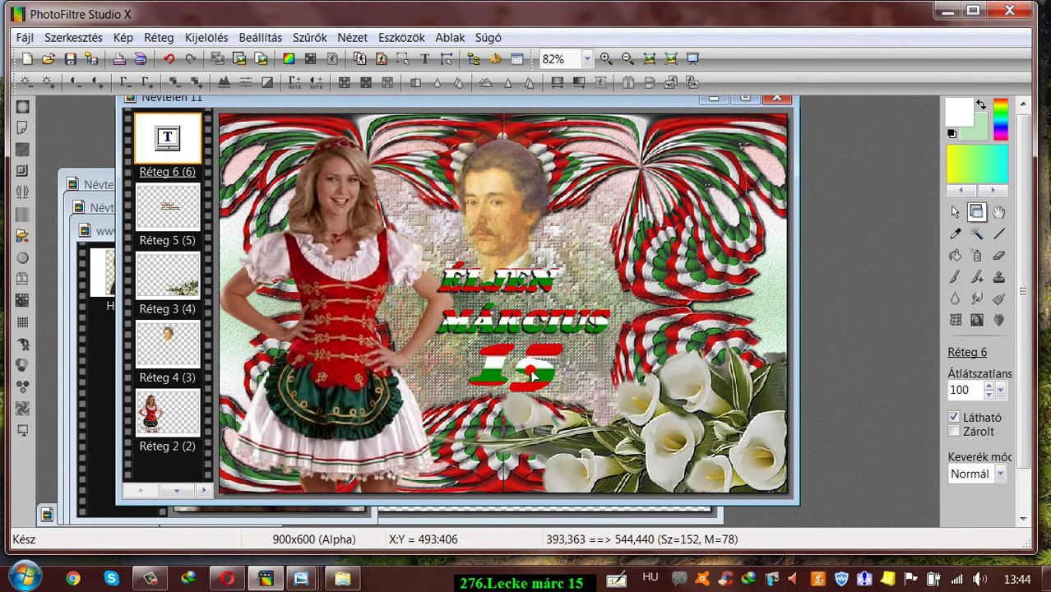
Convert the 15 caption's text layer to an image layer and scale it to 72% with free transform.
right_click(148, 140)
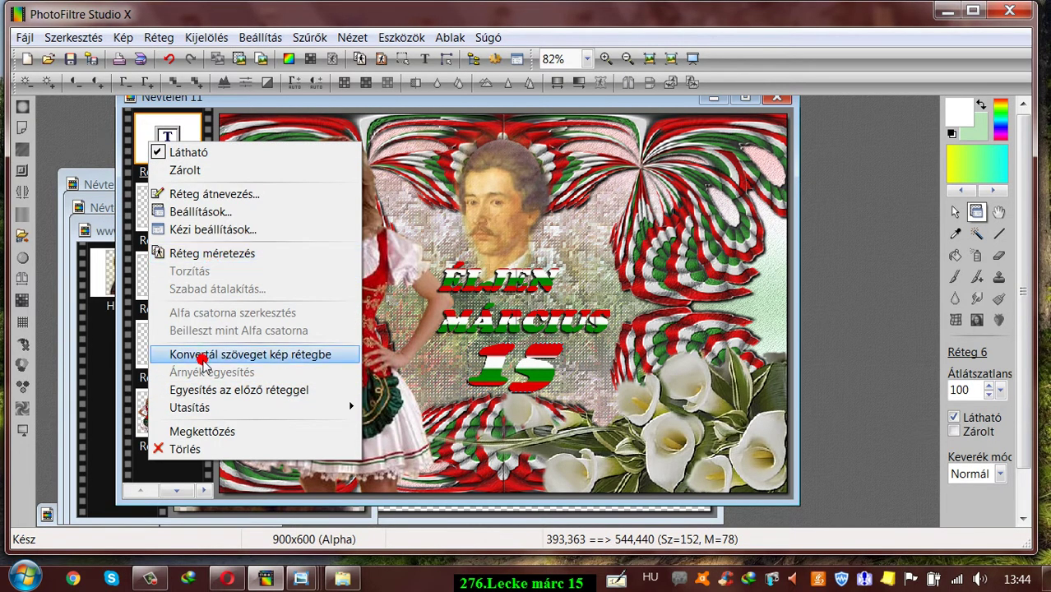
click(199, 356)
right_click(173, 140)
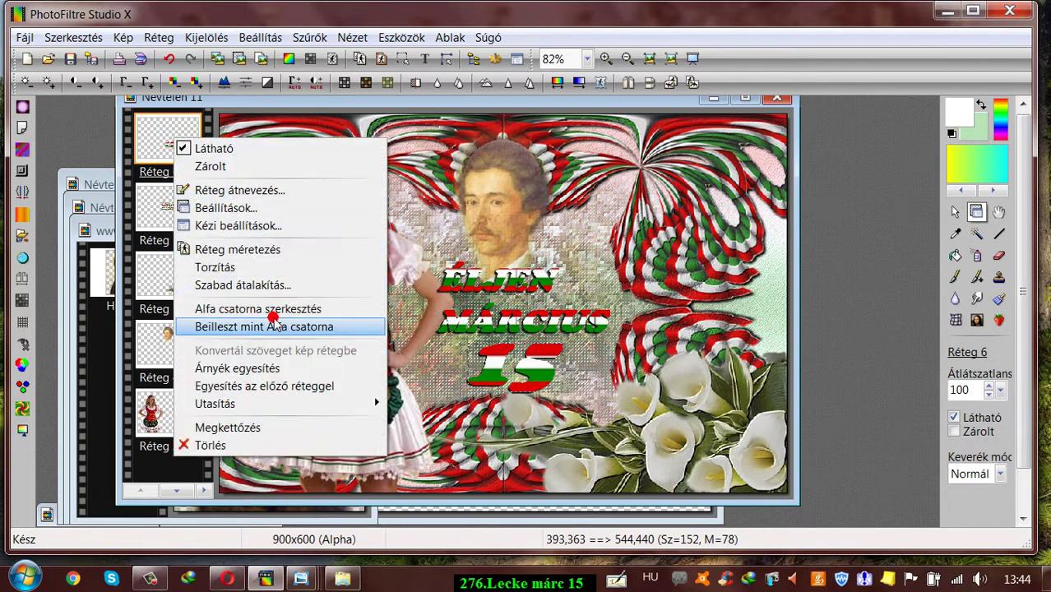
click(257, 285)
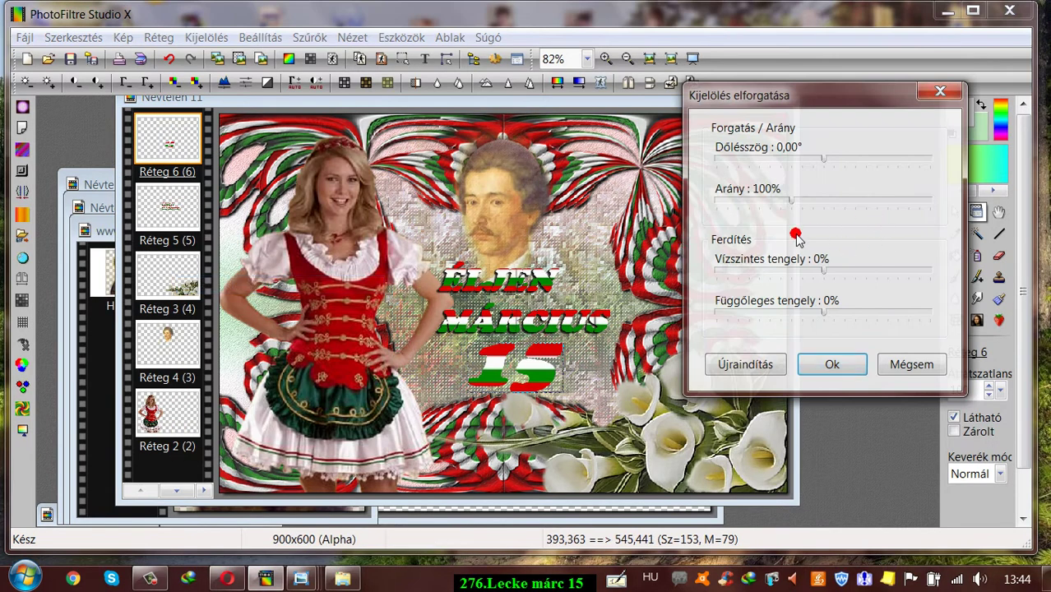
drag(794, 207, 765, 206)
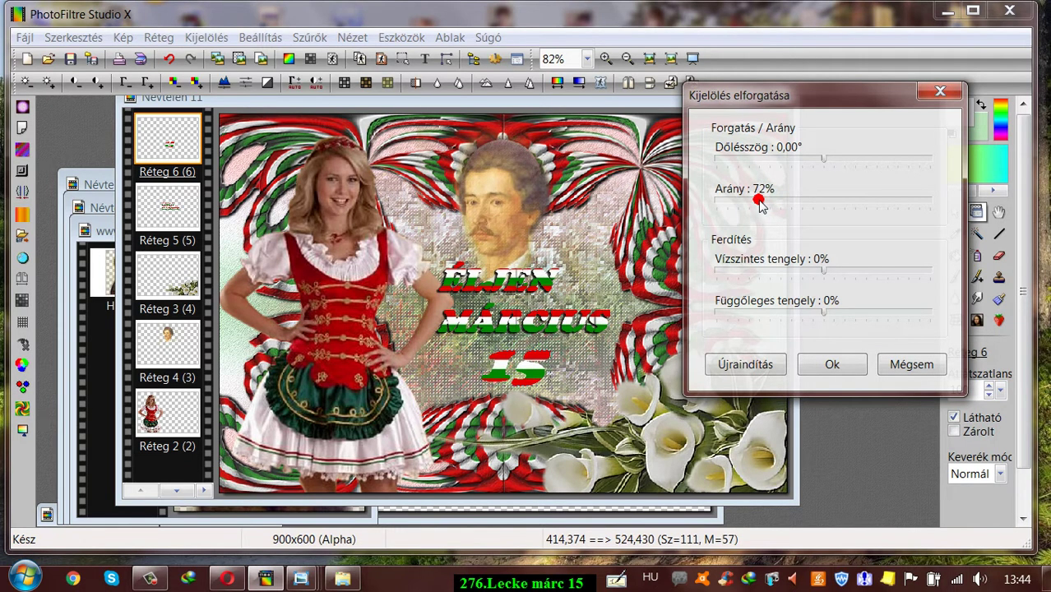
click(831, 365)
Duplicate the 15 caption layer and merge the copy into the original.
click(150, 150)
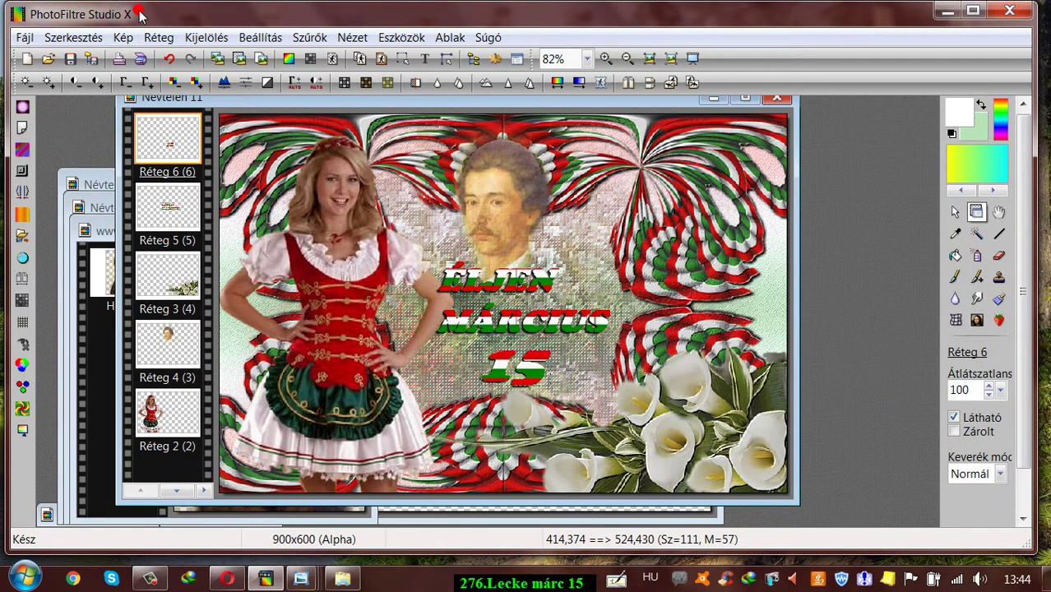
click(159, 38)
click(169, 73)
click(161, 131)
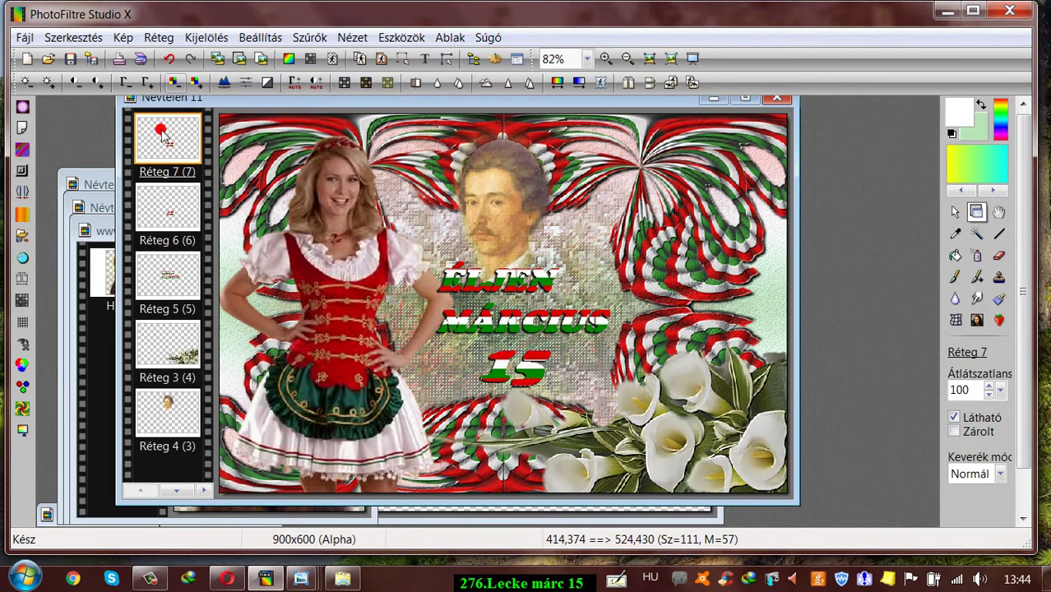
right_click(160, 137)
click(206, 392)
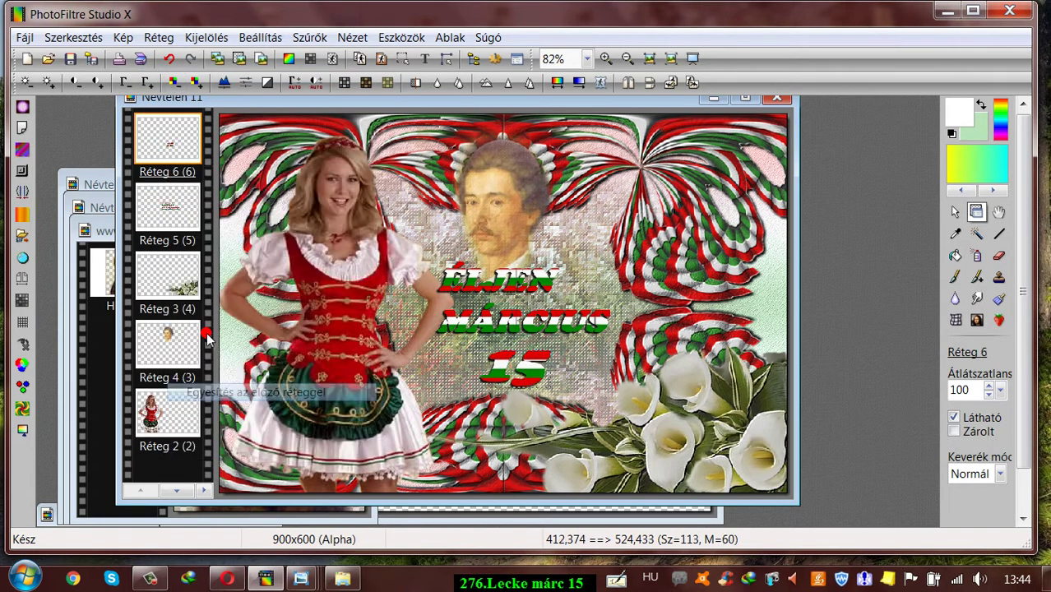
Merge the 15 layer into the ÉLJEN MÁRCIUS layer and move the combined caption slightly to the right and up.
right_click(158, 120)
click(239, 372)
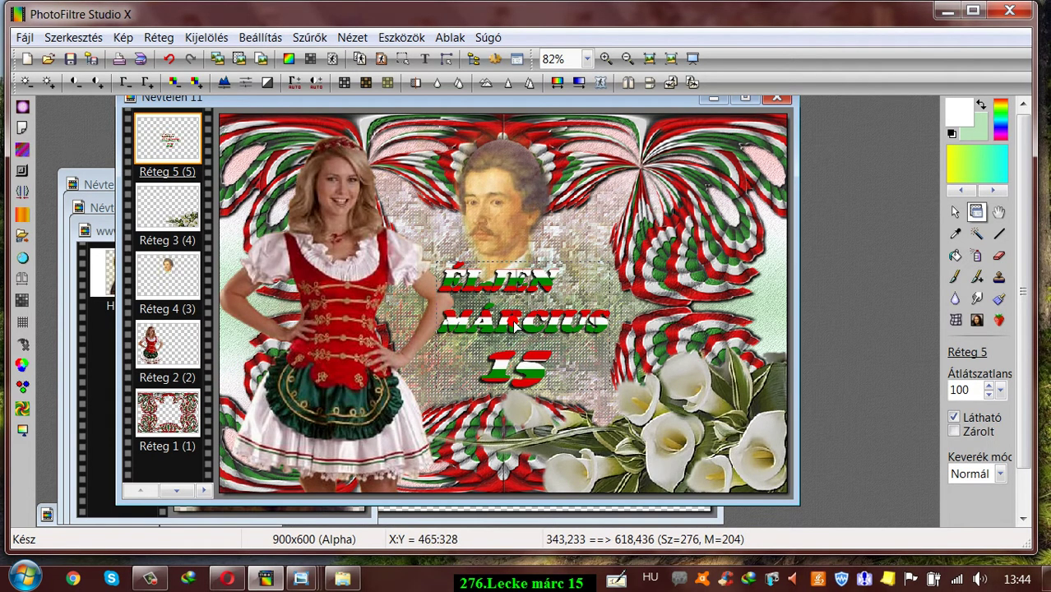
drag(514, 327, 526, 324)
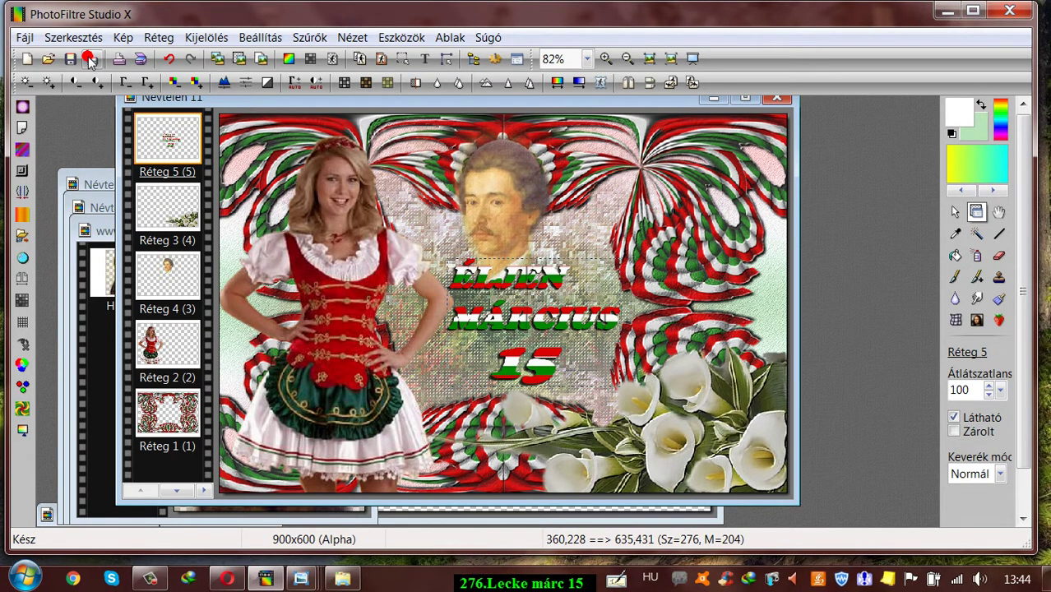
click(147, 147)
Clear the portrait, flower and woman source image windows out of the workspace and reposition the composition window.
click(108, 232)
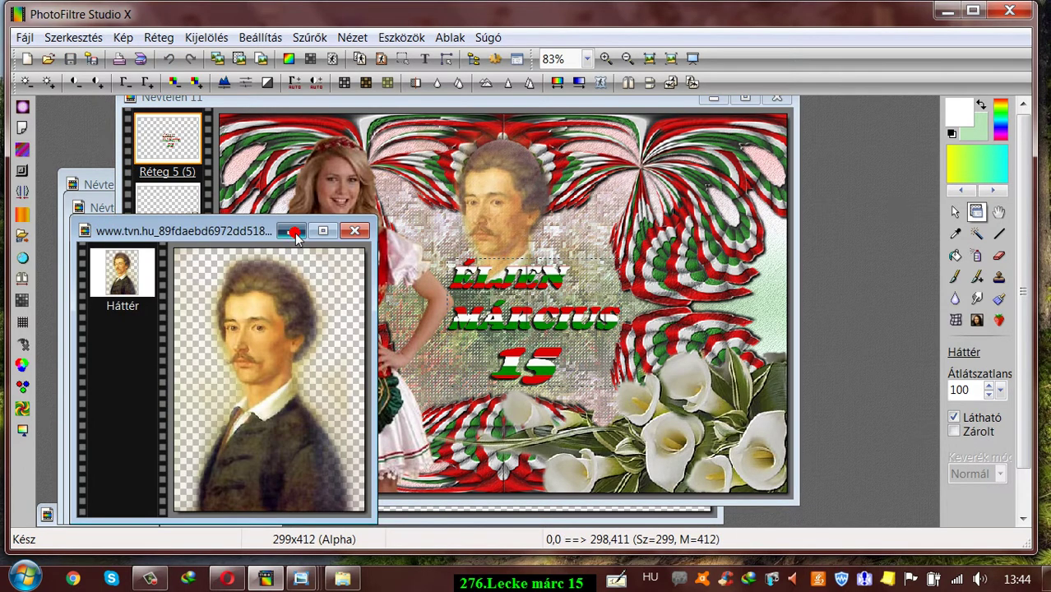
click(293, 232)
click(108, 216)
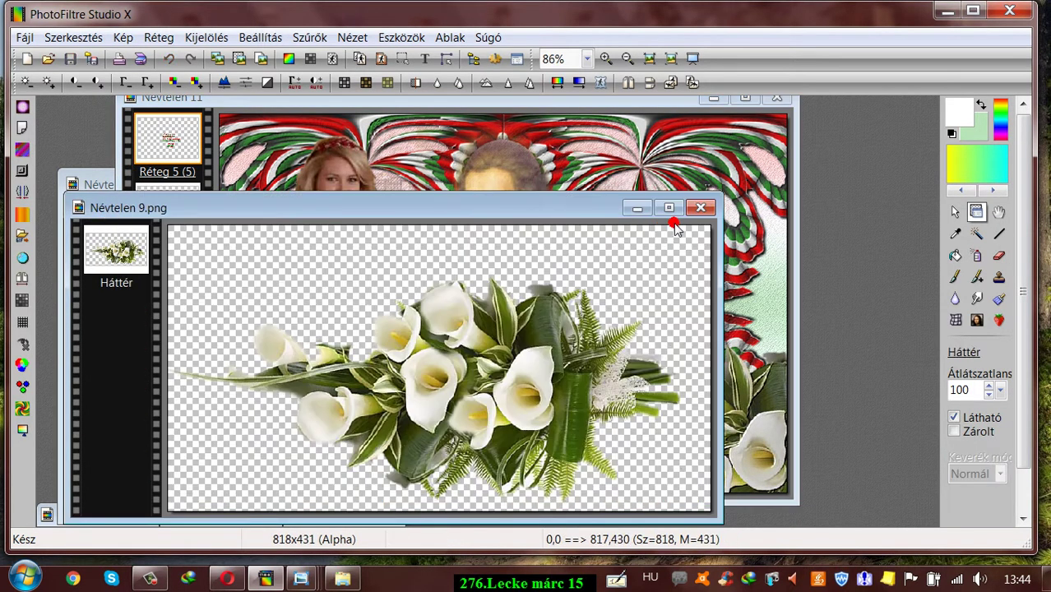
click(228, 191)
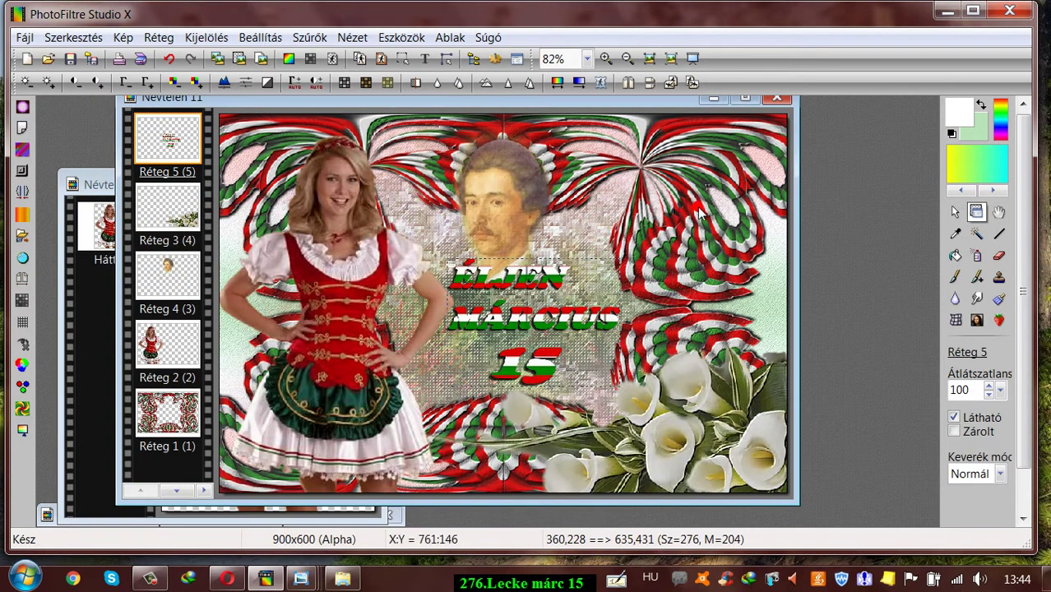
click(107, 185)
click(372, 123)
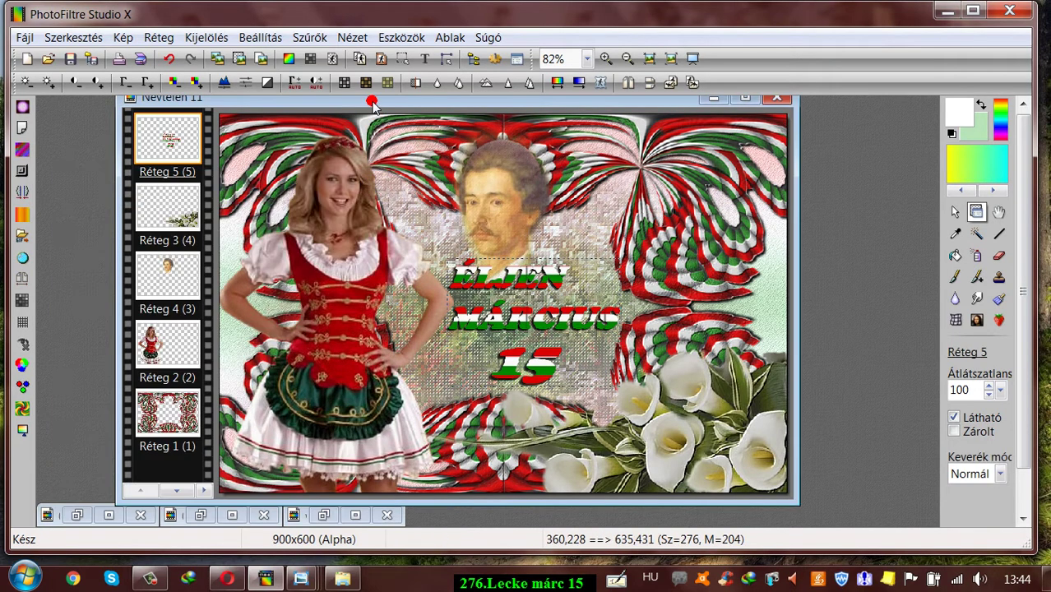
mouse_move(371, 102)
mouse_down()
mouse_move(359, 98)
mouse_move(362, 117)
mouse_move(389, 107)
mouse_up()
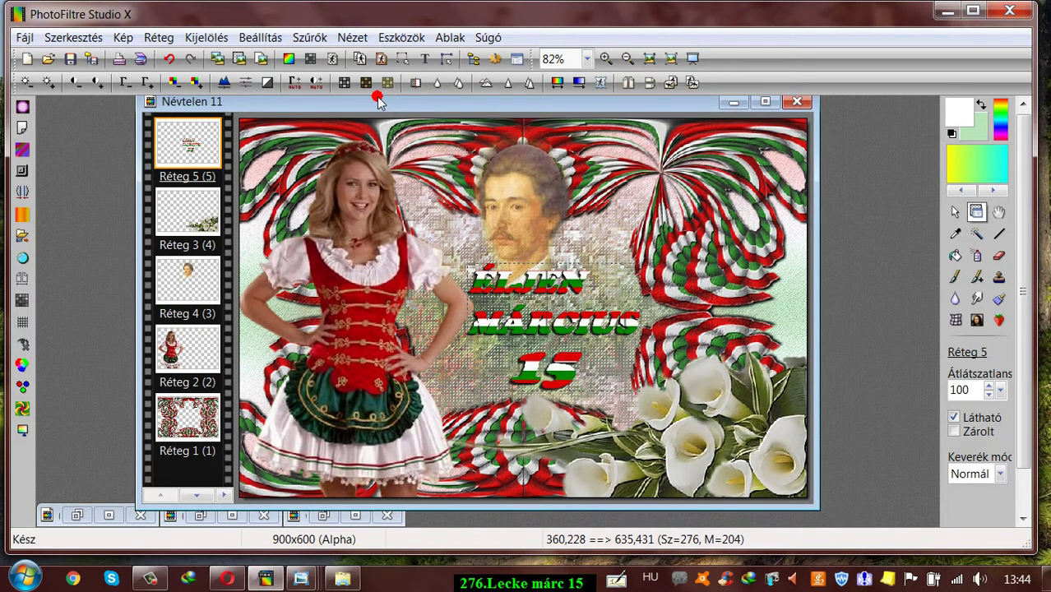
Give the woman's layer a black smooth shadow with offsets X 2 and Y 2 at 80% opacity.
click(339, 230)
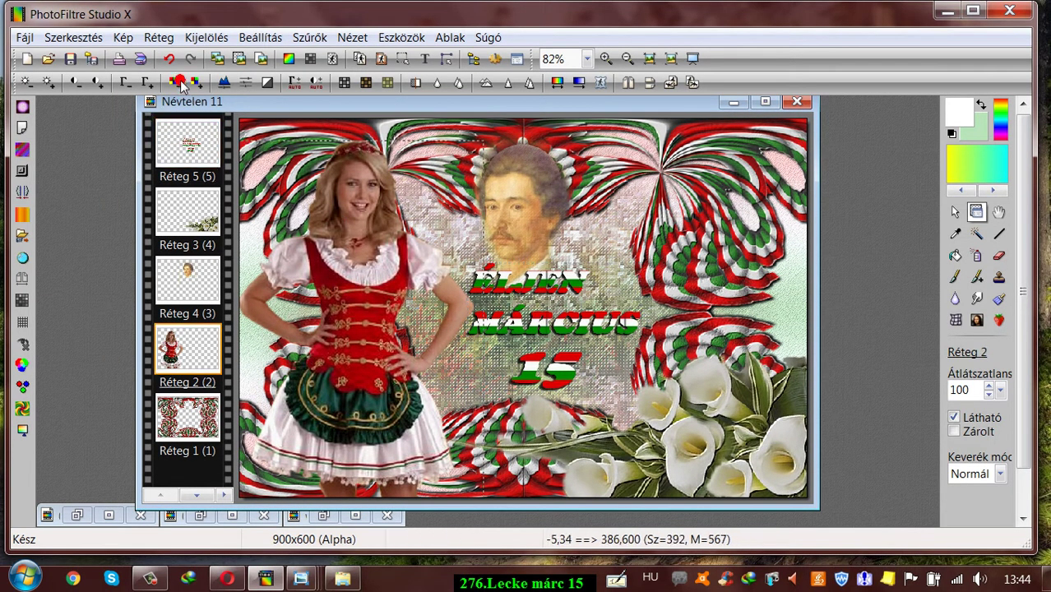
click(162, 39)
click(189, 214)
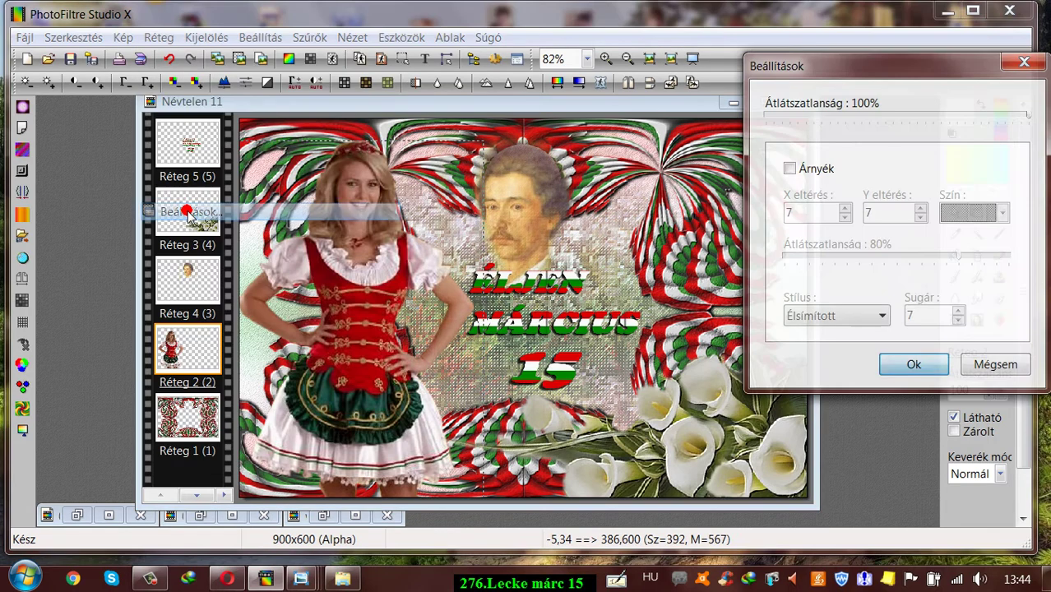
click(790, 169)
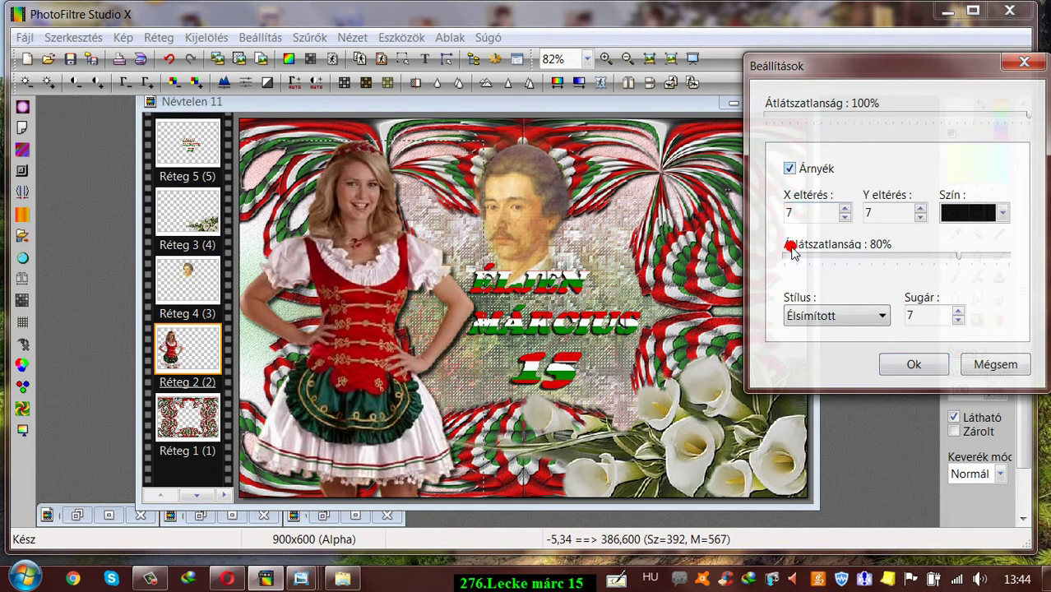
click(845, 218)
click(844, 217)
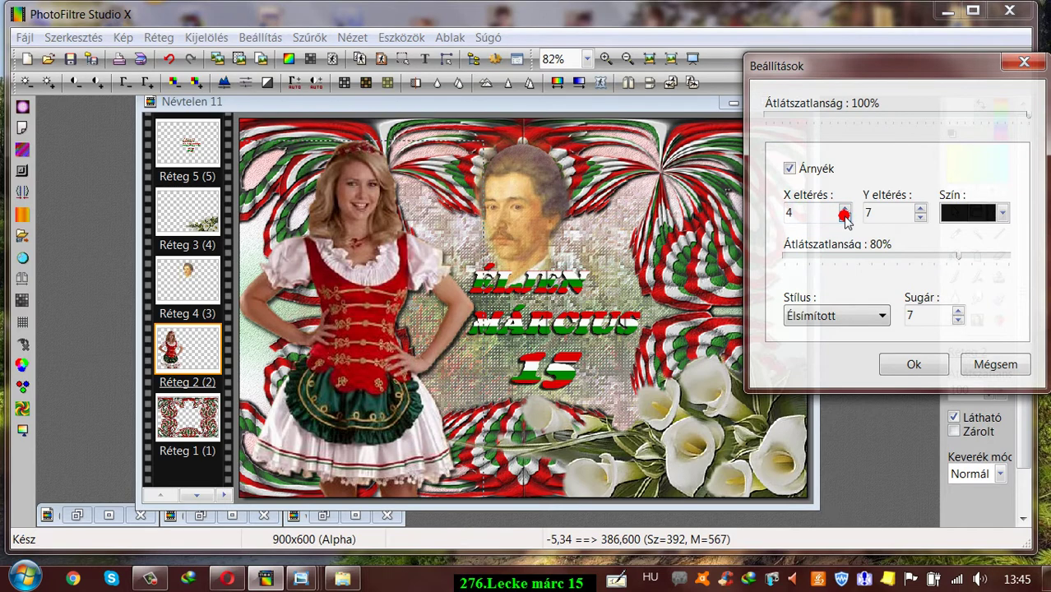
click(844, 217)
click(844, 217)
click(919, 220)
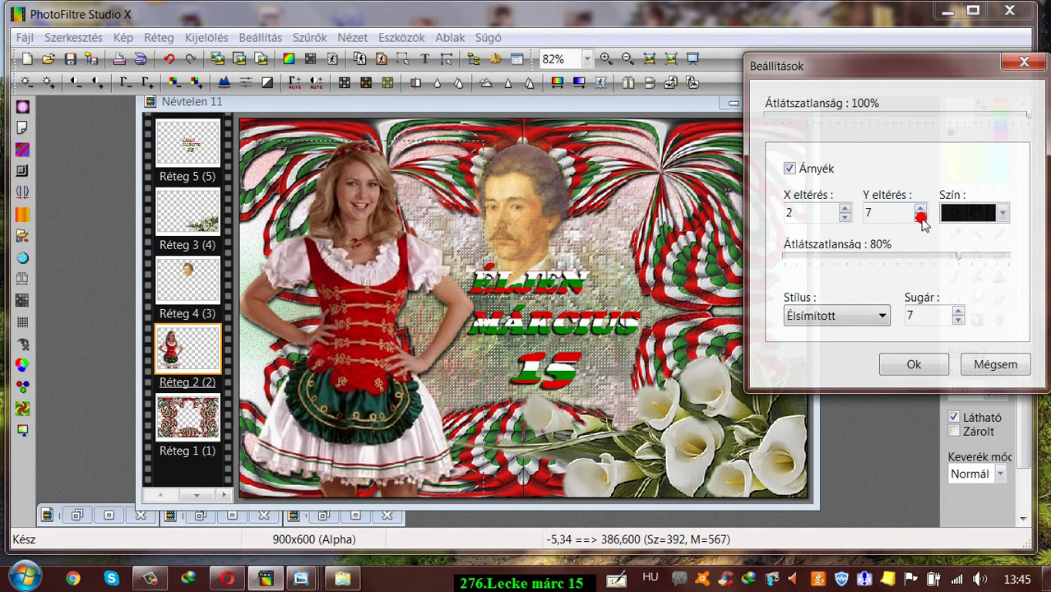
click(920, 218)
click(920, 218)
click(920, 218)
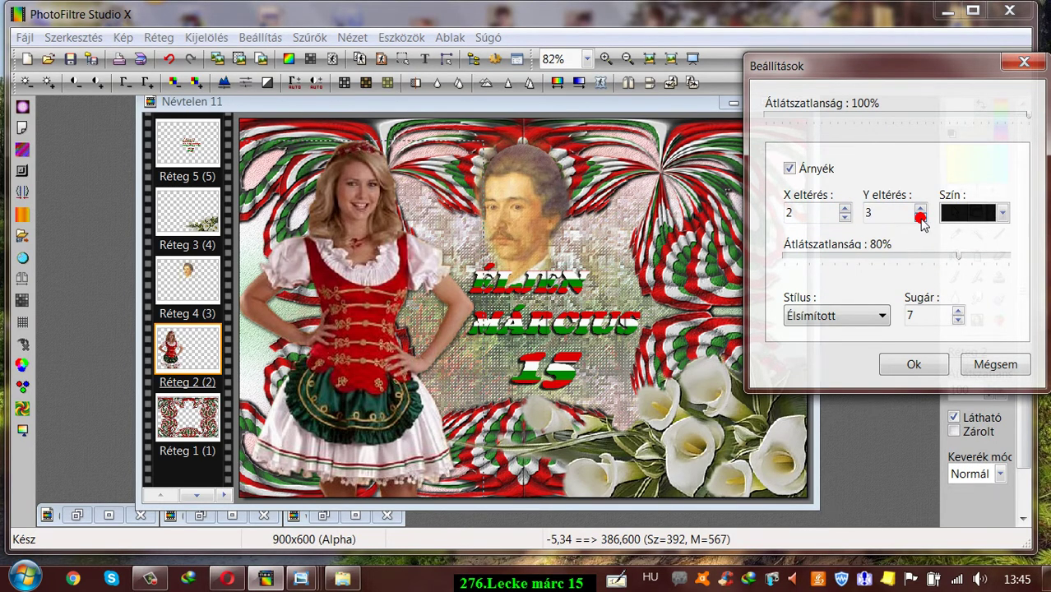
click(920, 218)
click(958, 319)
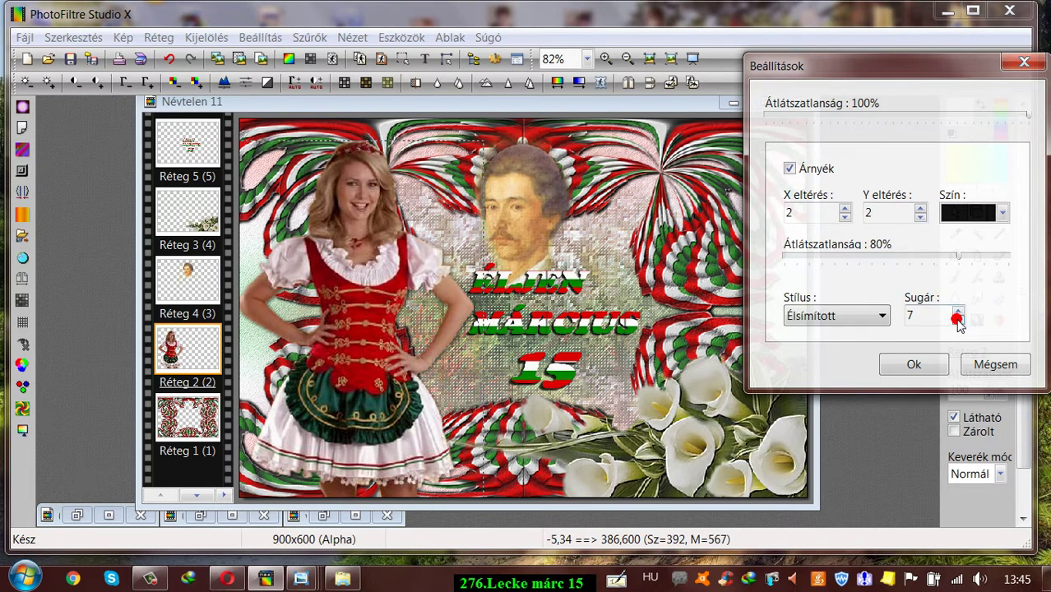
click(896, 366)
Merge the shadow into the woman's layer.
click(155, 38)
click(189, 411)
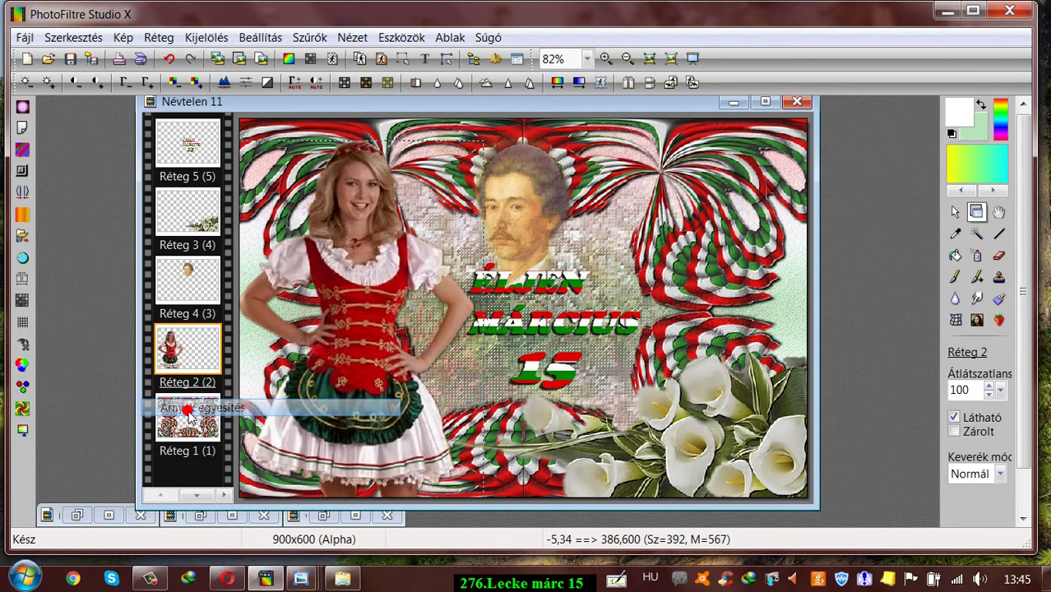
click(155, 37)
click(399, 110)
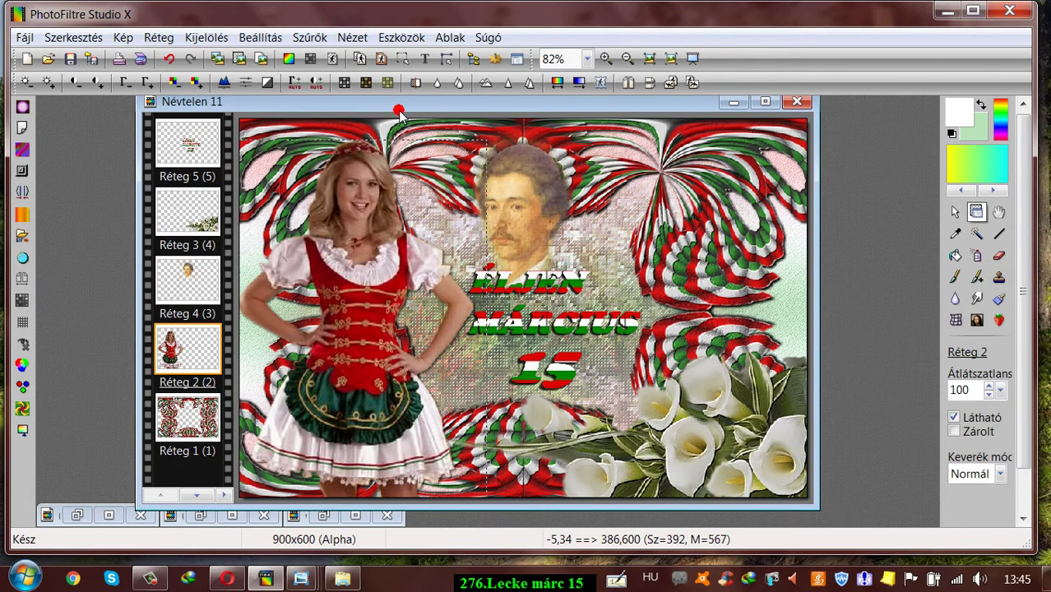
Try merging the ribbon frame layer into the background layer, and undo that merge.
click(196, 499)
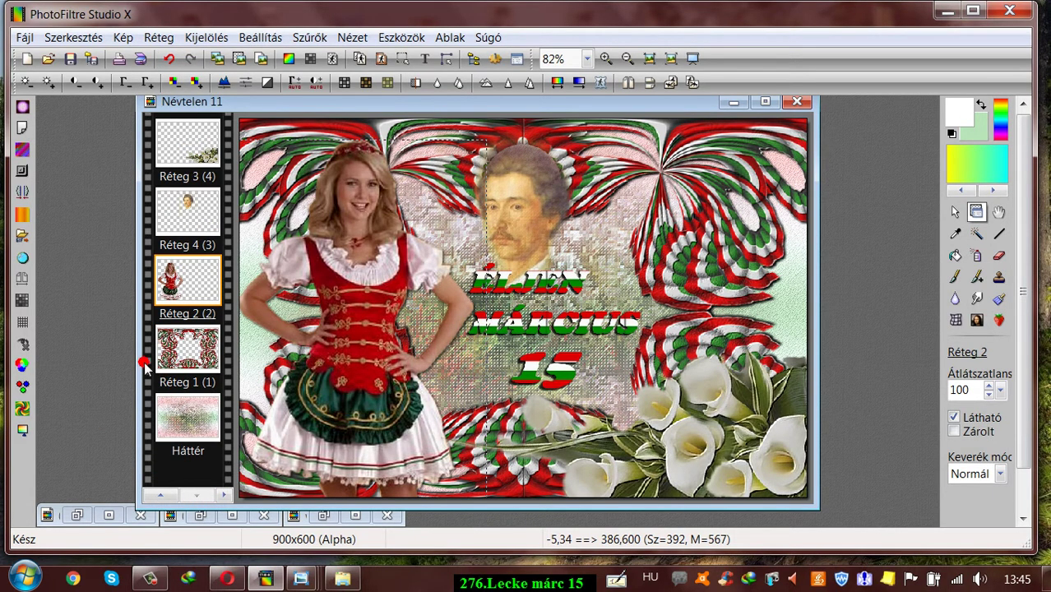
right_click(169, 349)
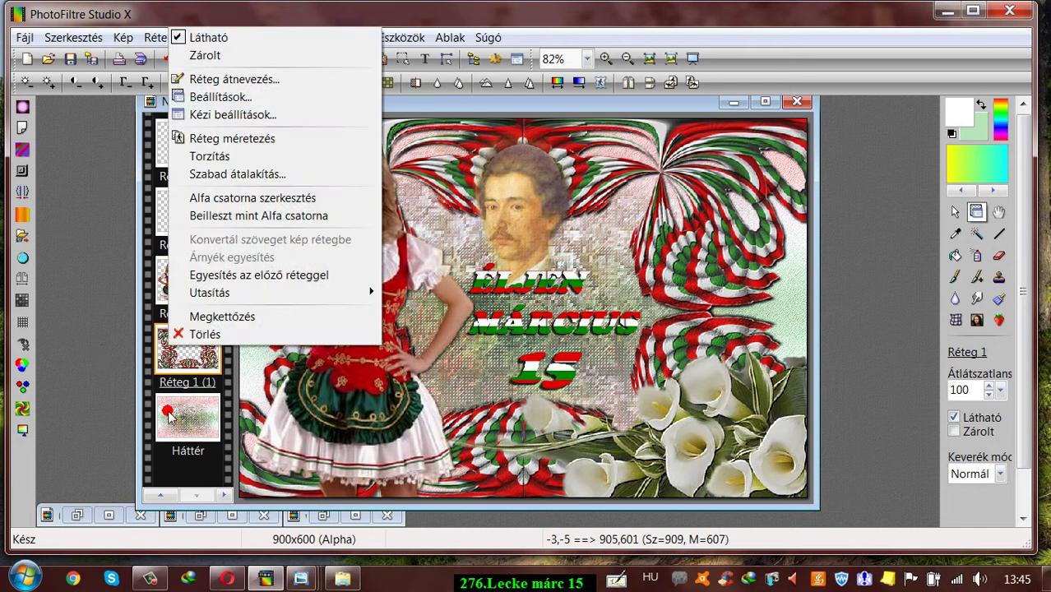
click(233, 278)
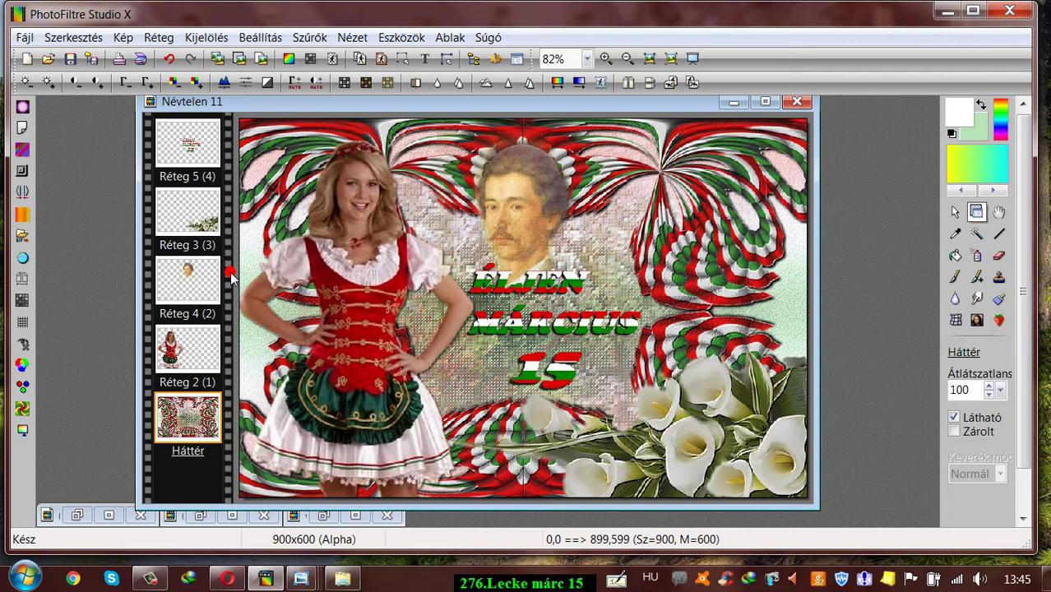
click(168, 58)
scroll(195, 477, down, 1)
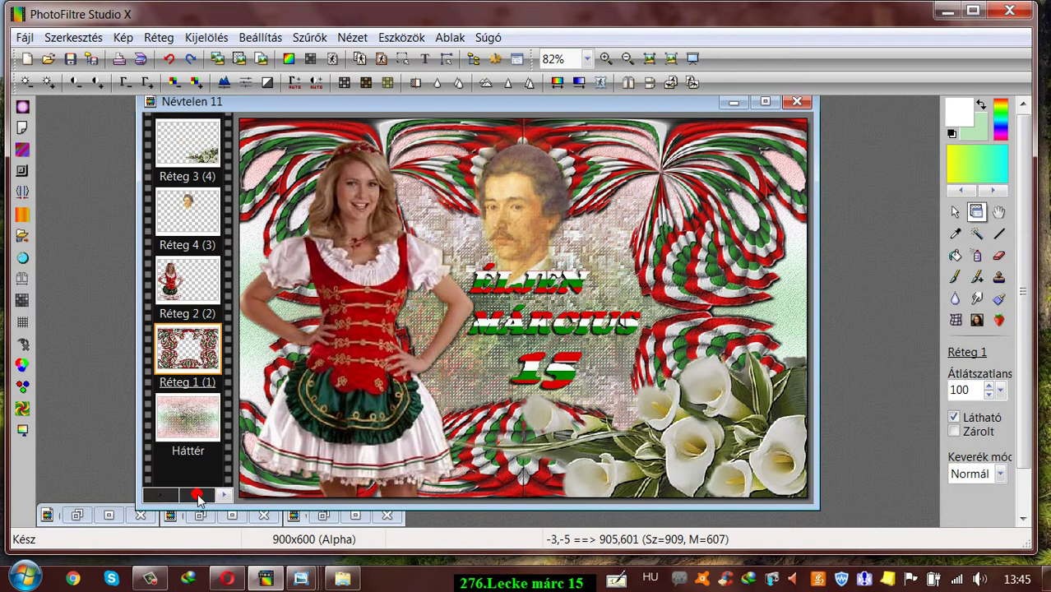
Select the background layer and convert its image mode from alpha to 16M colours.
click(179, 418)
click(125, 39)
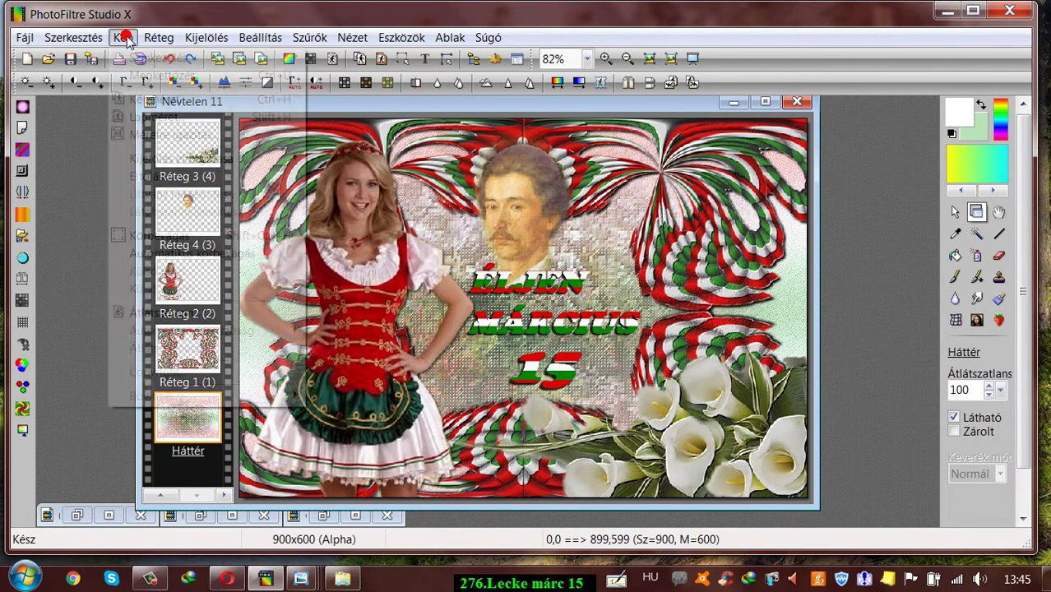
click(161, 39)
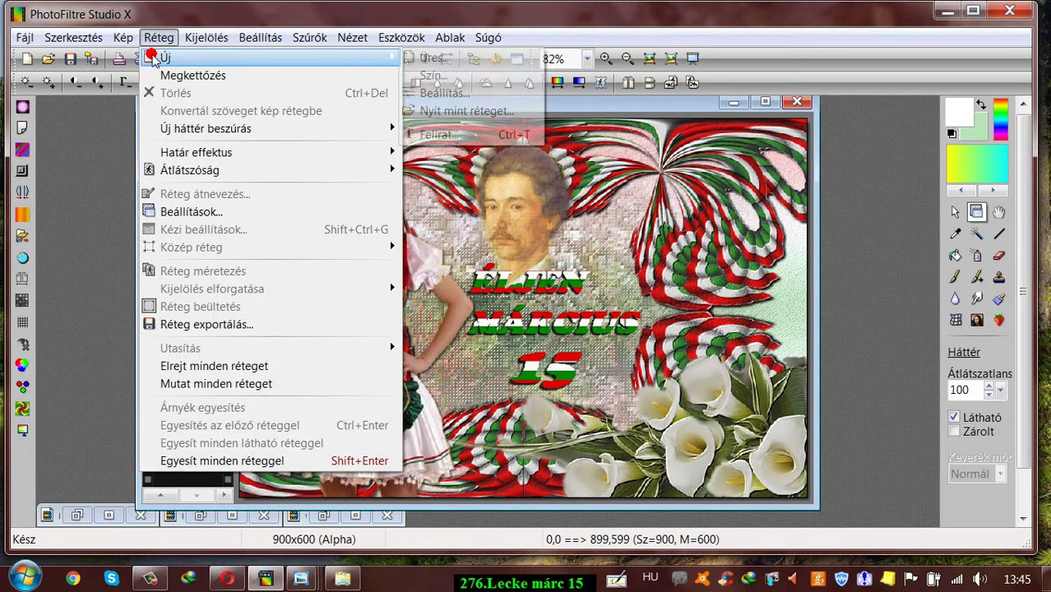
click(123, 38)
mouse_move(275, 58)
click(309, 64)
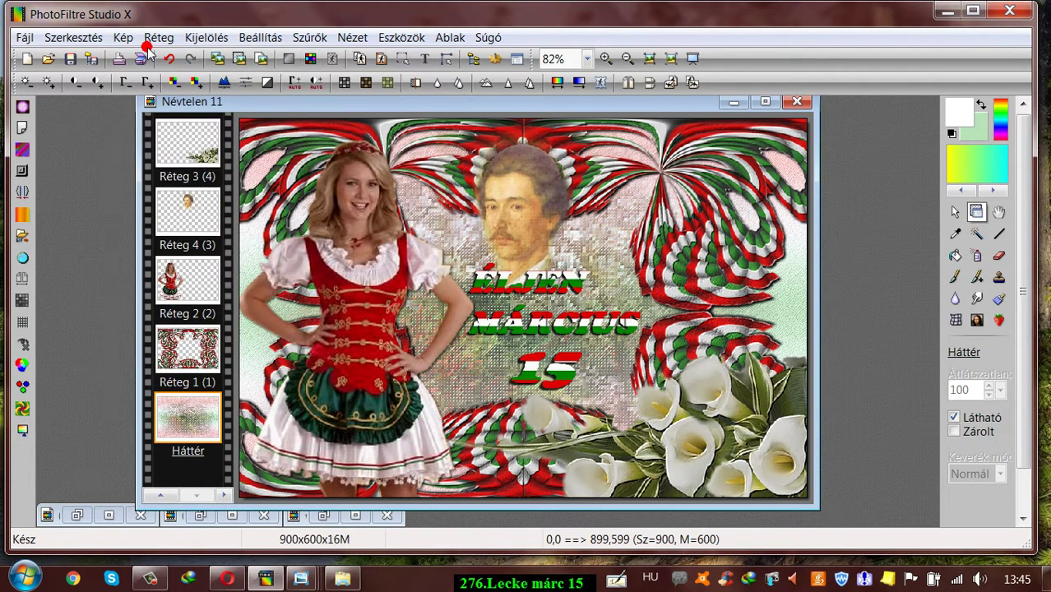
Add a bright green outer frame around the background, enlarging the image to 980 x 680 pixels.
click(122, 38)
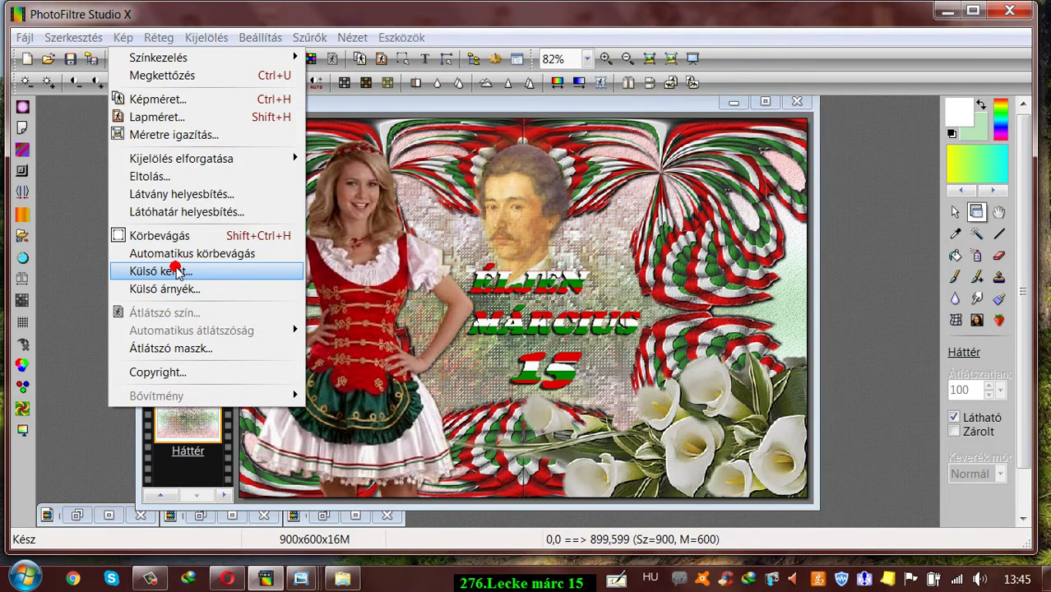
click(176, 271)
click(507, 325)
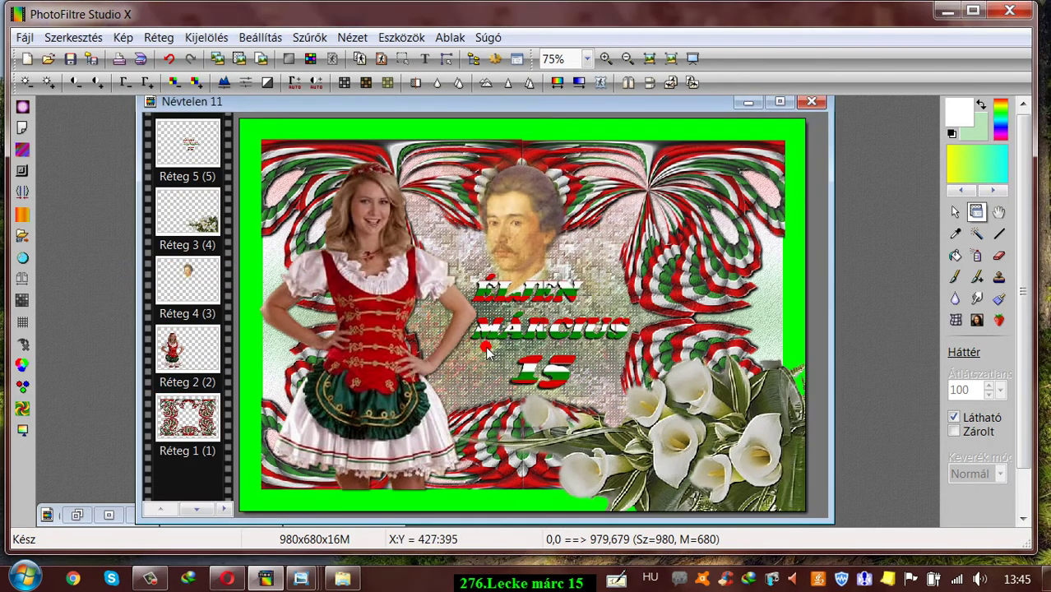
Select the green outer frame with the Magic Wand at tolerance 30 and fill it with white.
click(977, 234)
click(792, 221)
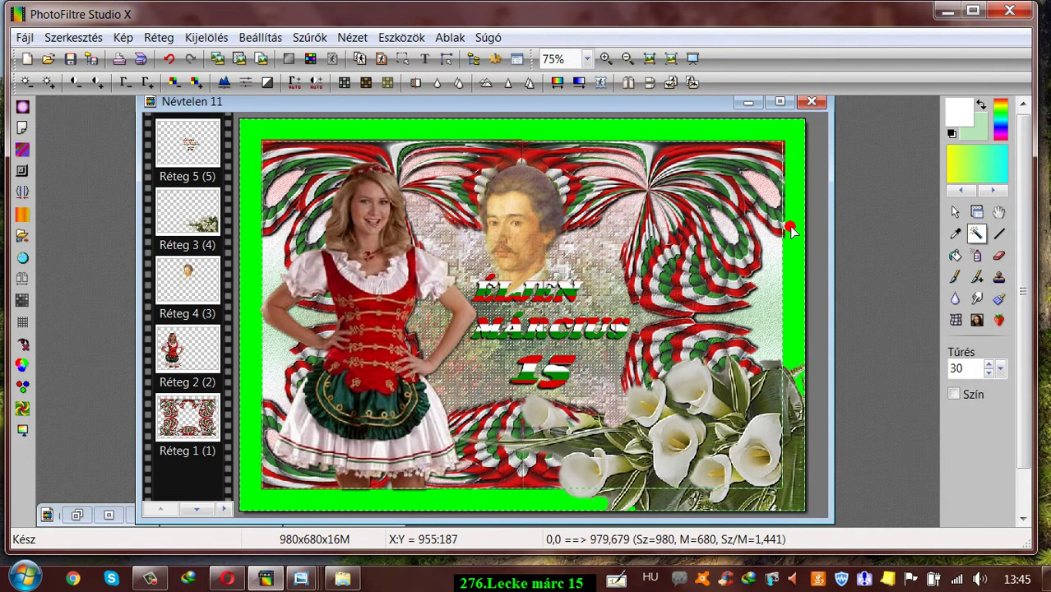
click(956, 251)
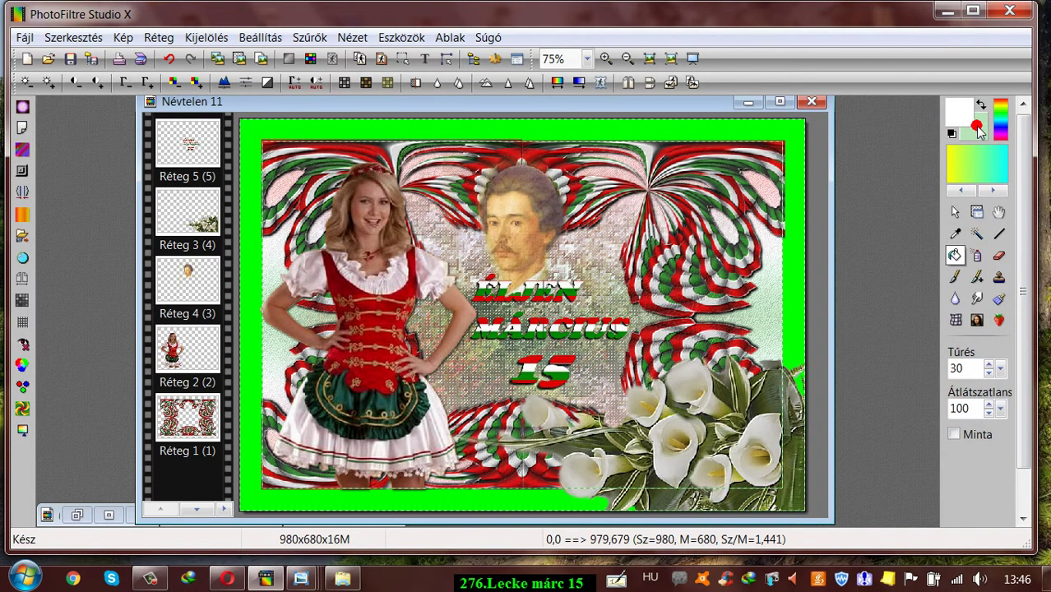
click(799, 247)
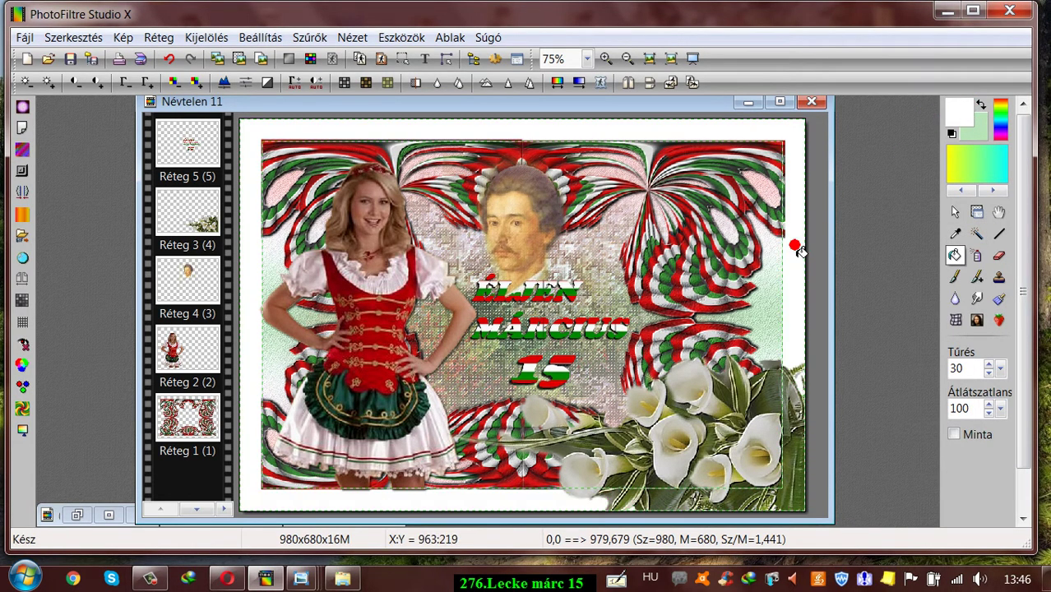
Apply a dark green progressive contour to the selected frame with width 8, blur style and 100% opacity.
click(308, 37)
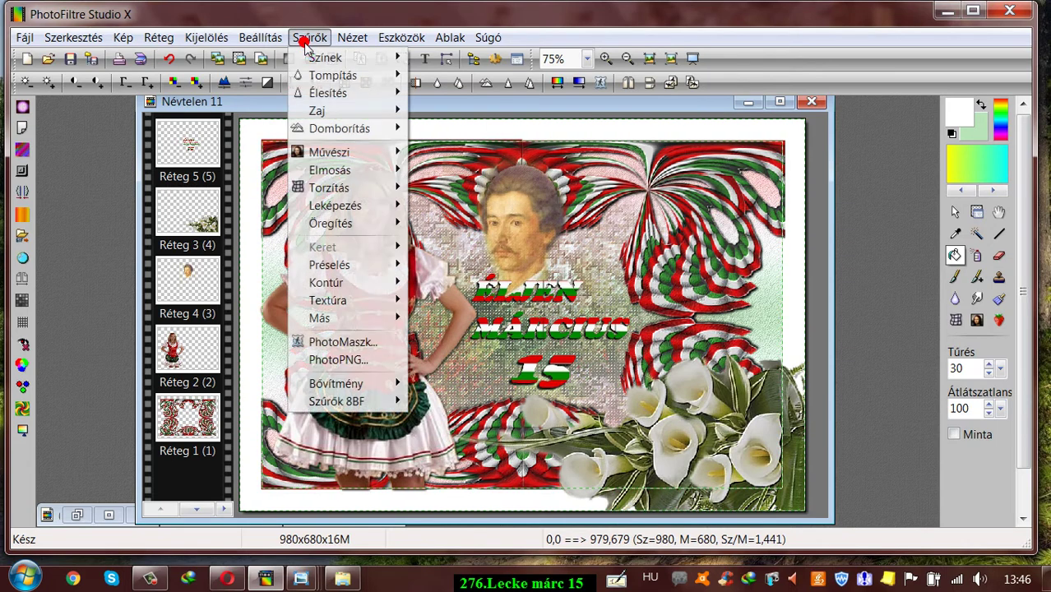
mouse_move(333, 191)
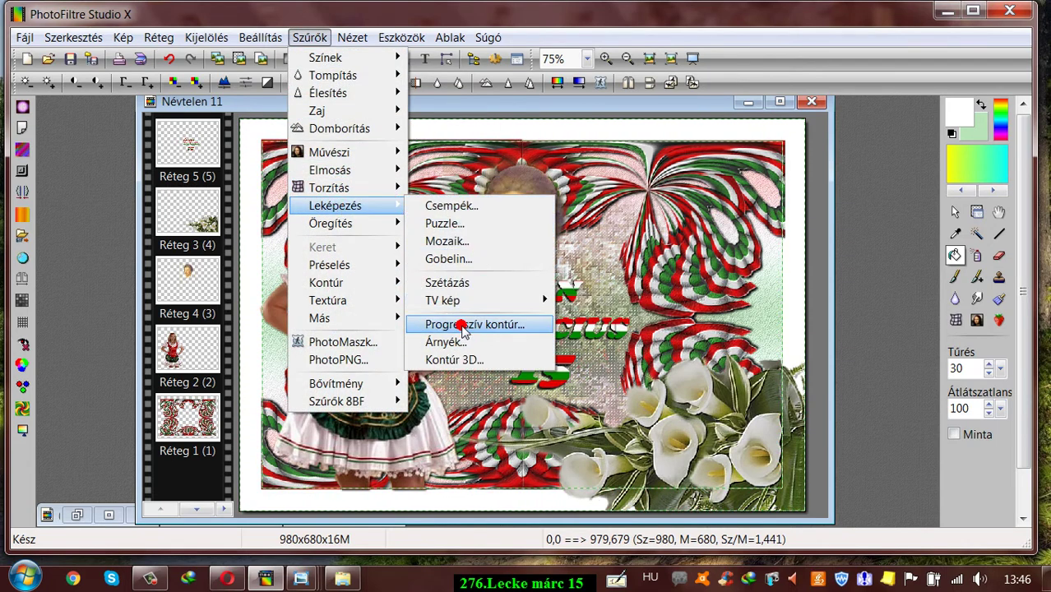
click(460, 325)
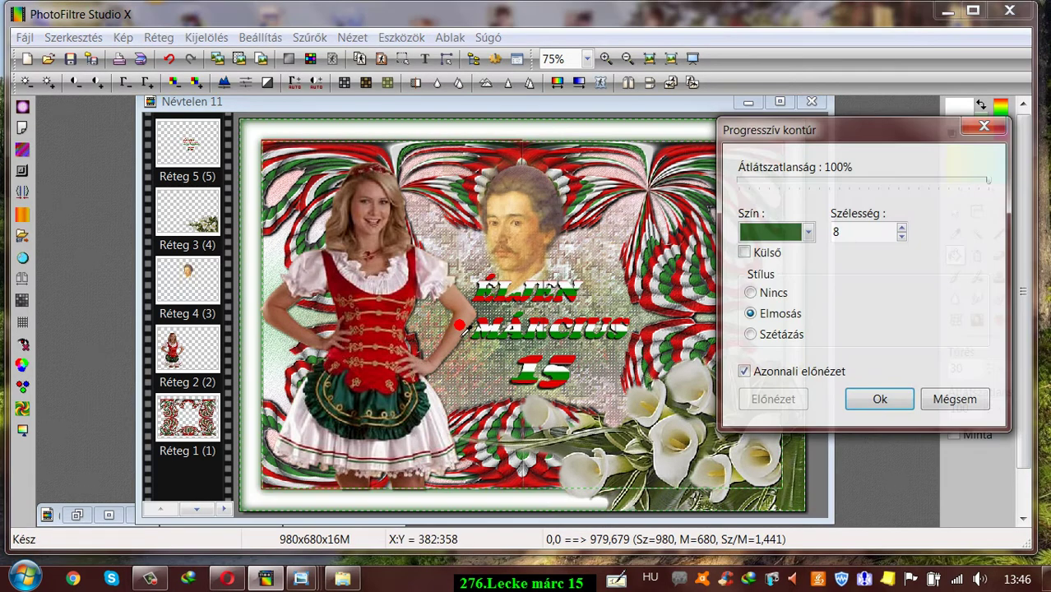
click(751, 315)
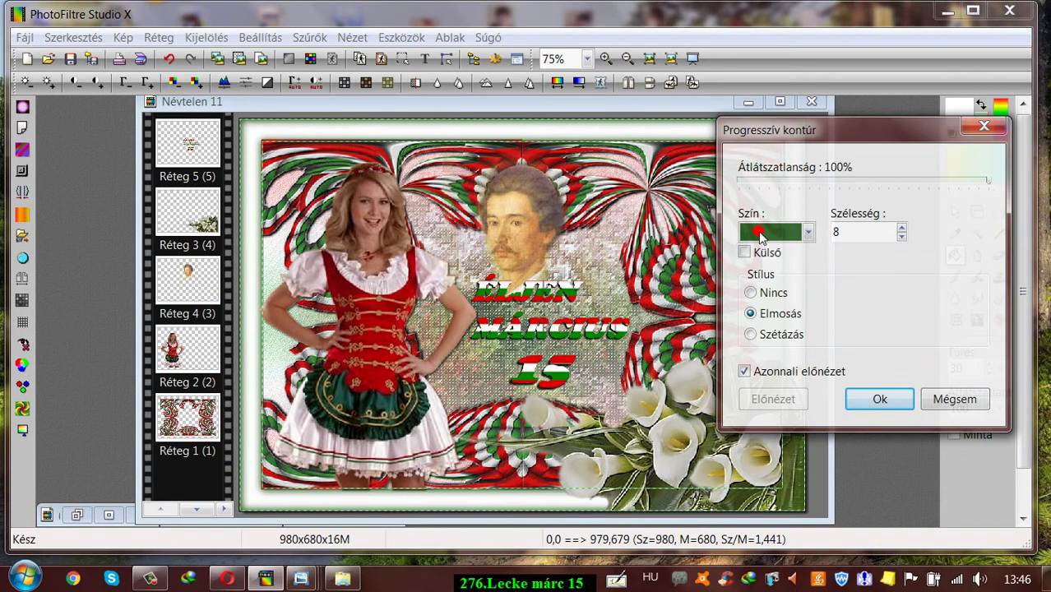
click(880, 400)
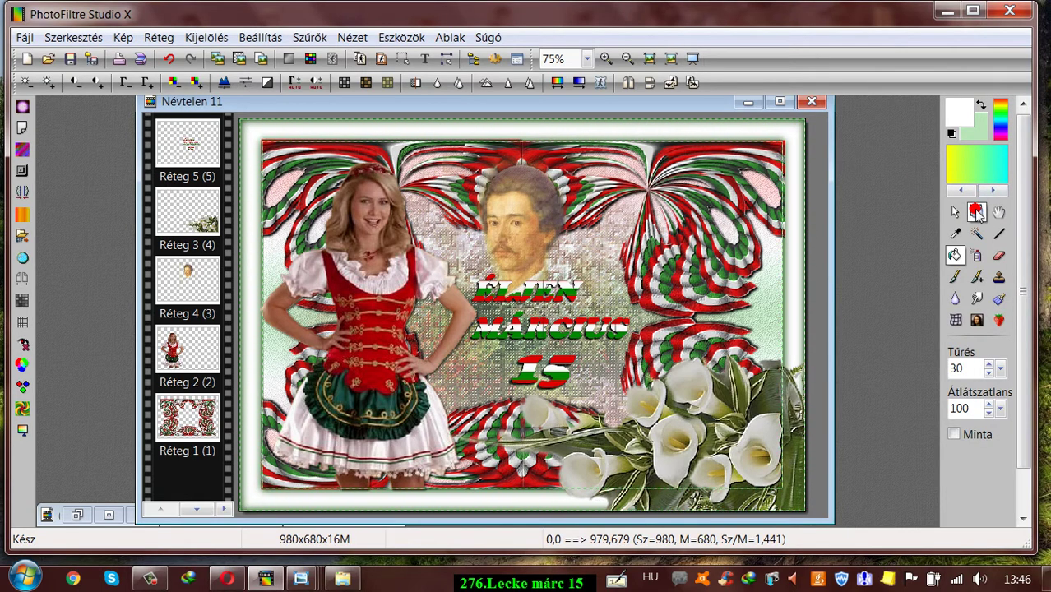
Return to layer handling and move the flowers into the image's lower-right corner, at about X 393, Y 370.
click(977, 212)
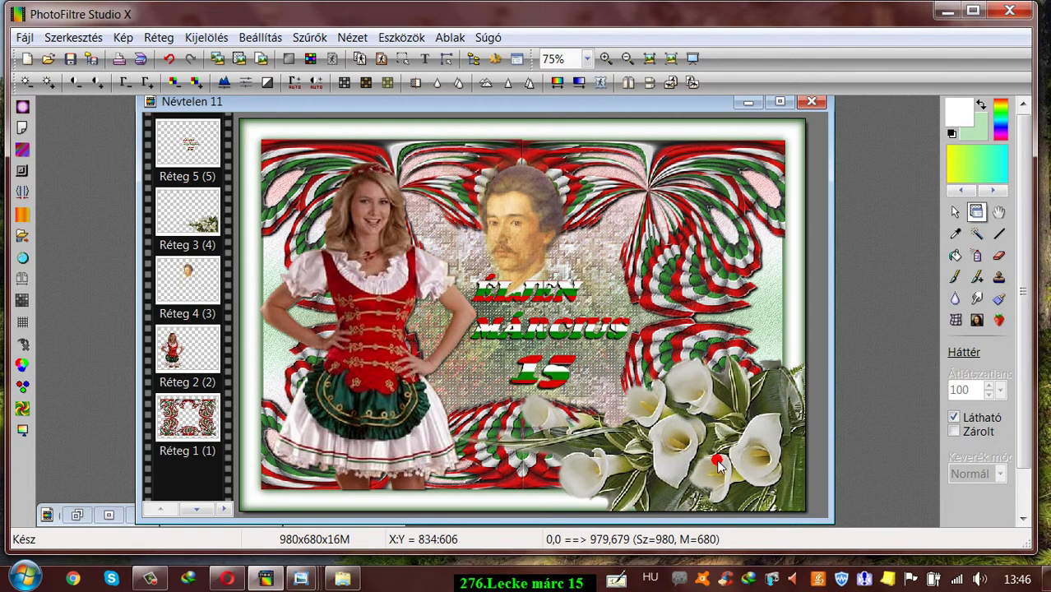
click(667, 456)
drag(667, 457, 692, 472)
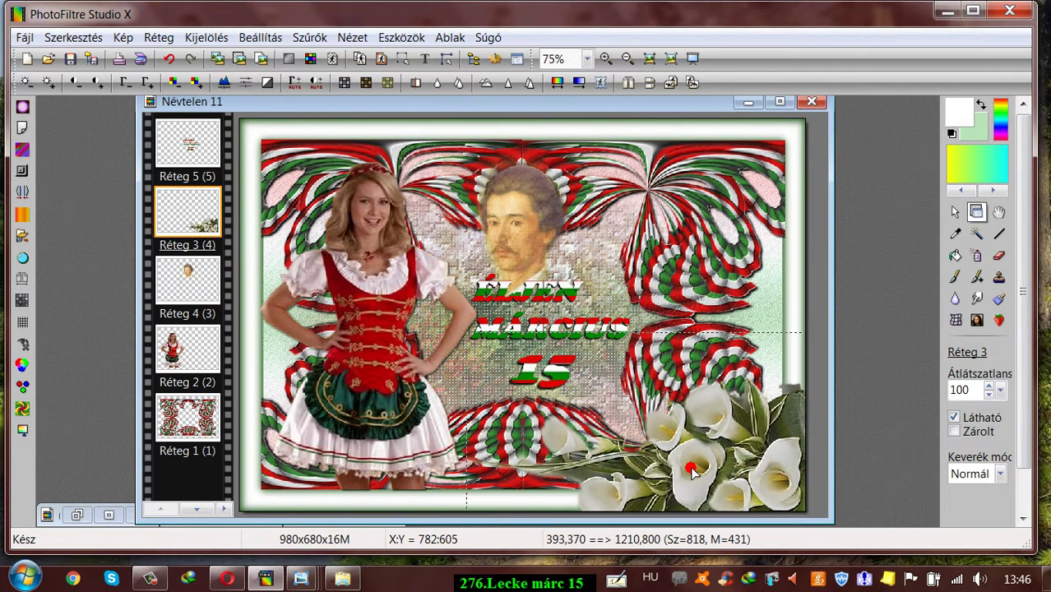
Move the woman to the lower-left edge at about X -5, Y 113, and shift the caption left to about X 374, Y 272.
drag(377, 304, 390, 384)
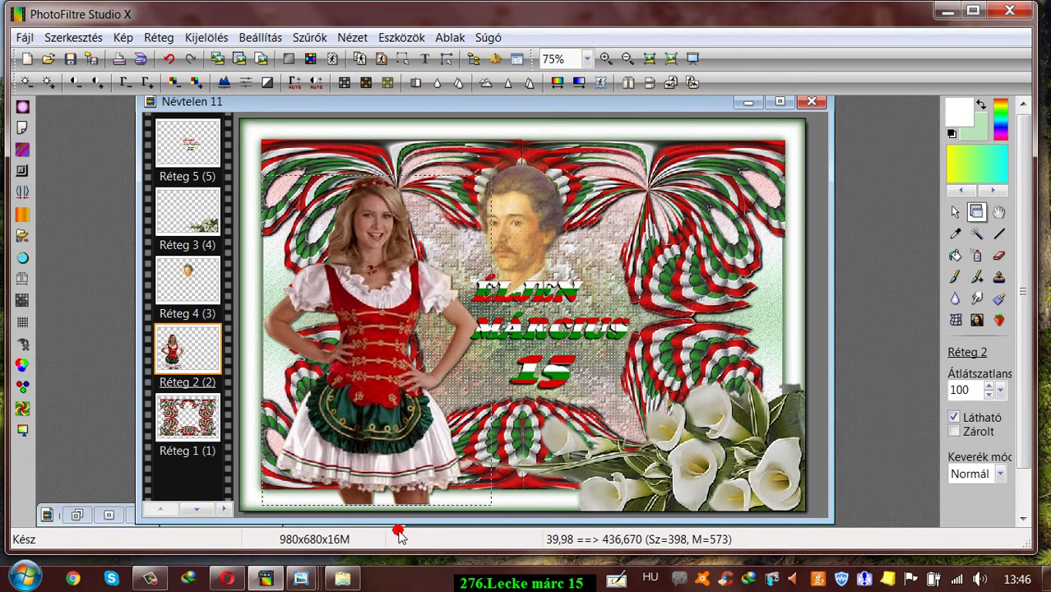
drag(411, 467, 383, 474)
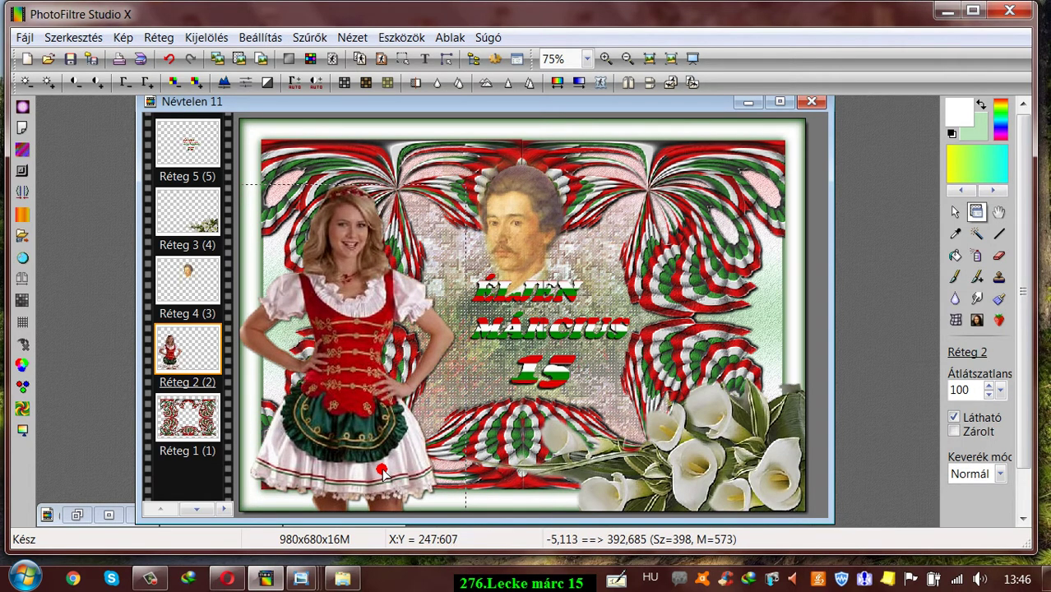
drag(529, 299, 513, 300)
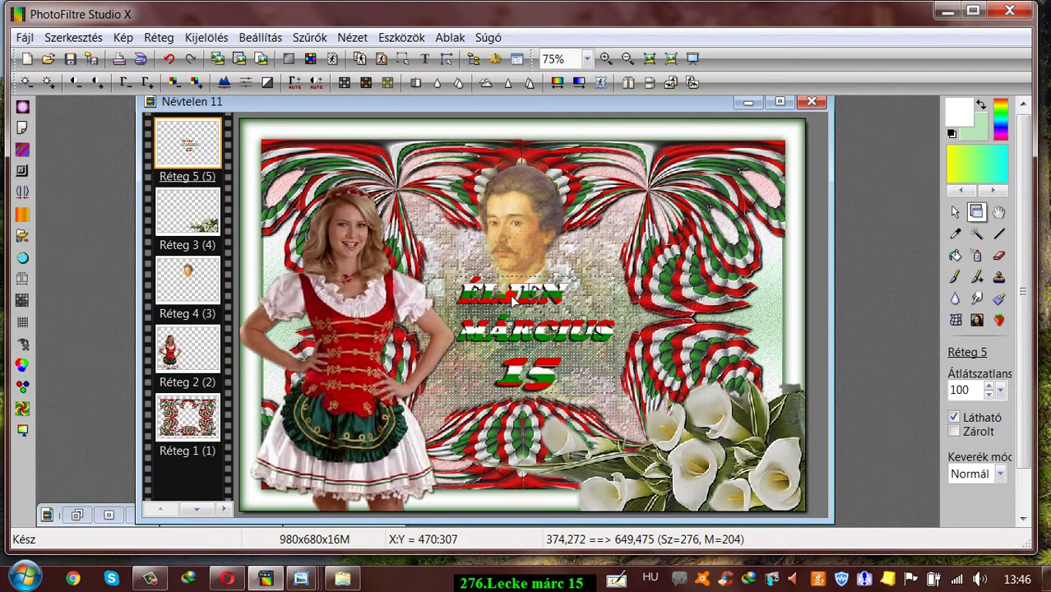
Enlarge the ribbon frame layer to 112% with the free transform so it extends over the new white frame.
click(160, 411)
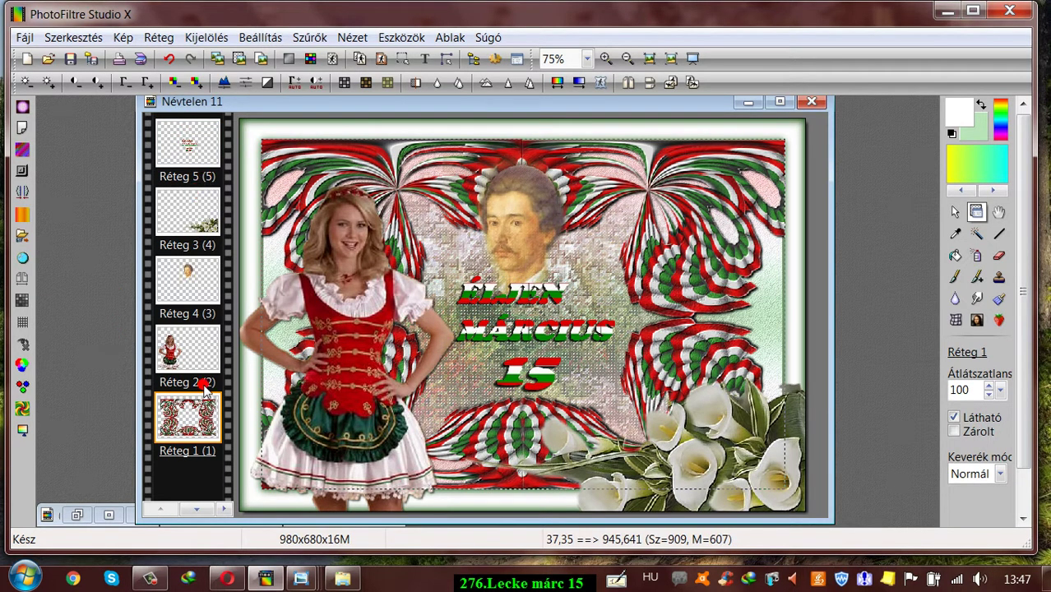
right_click(194, 415)
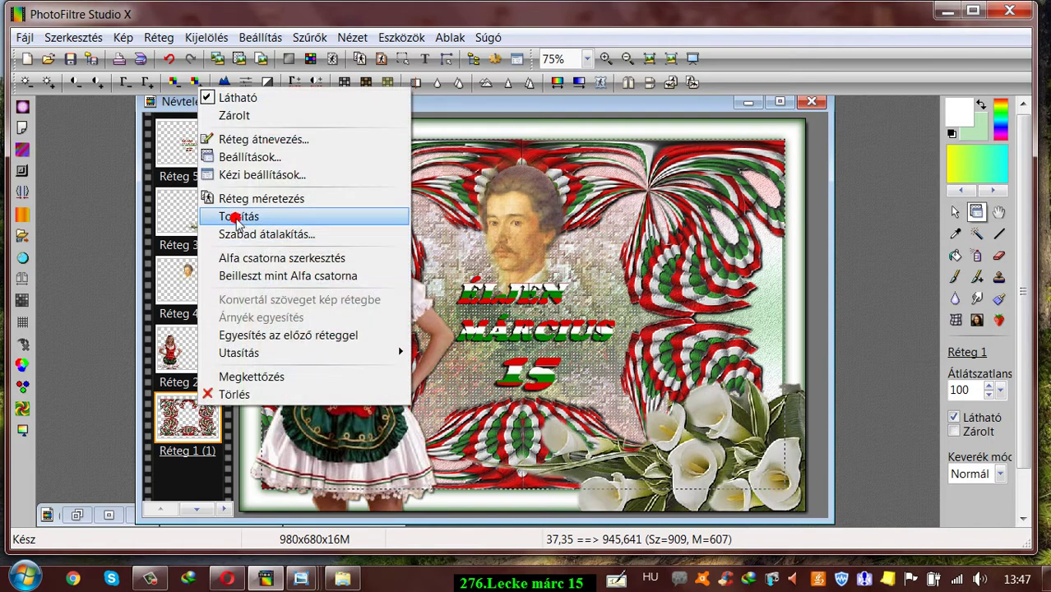
click(234, 234)
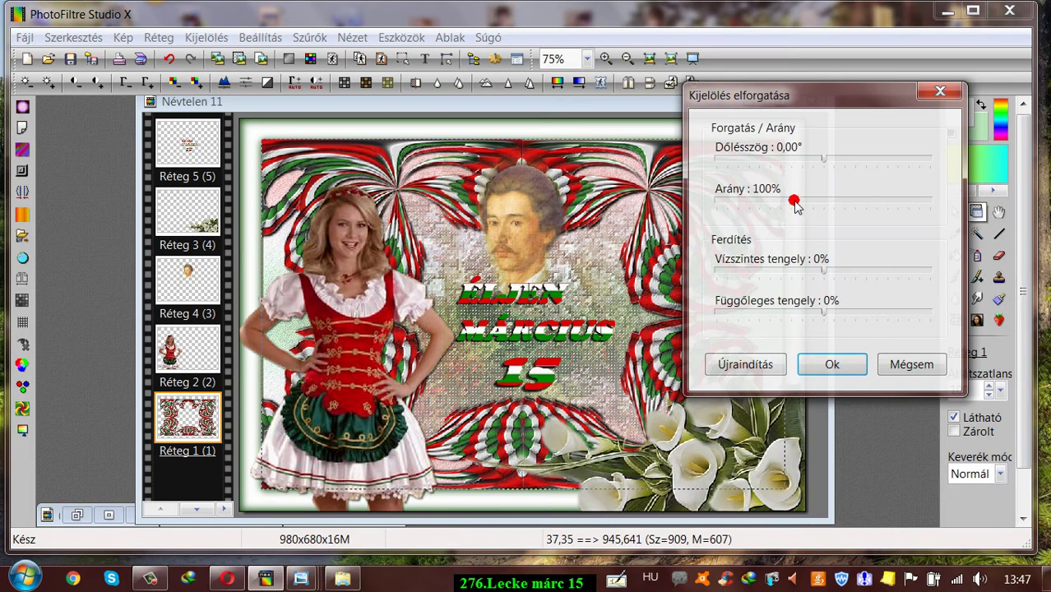
drag(792, 205, 804, 205)
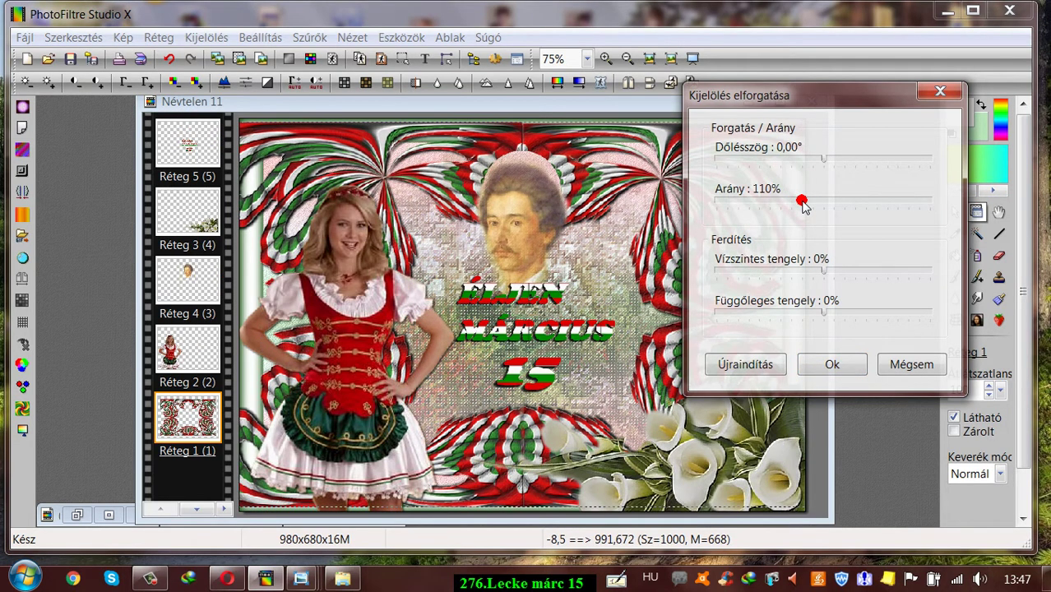
click(827, 92)
drag(831, 96, 1014, 77)
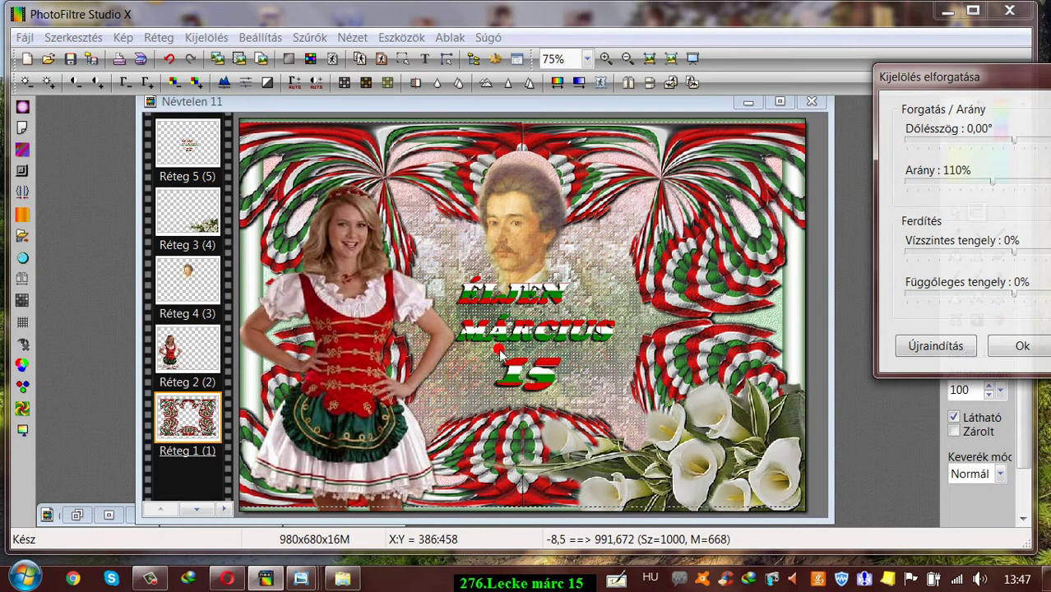
drag(935, 77, 812, 66)
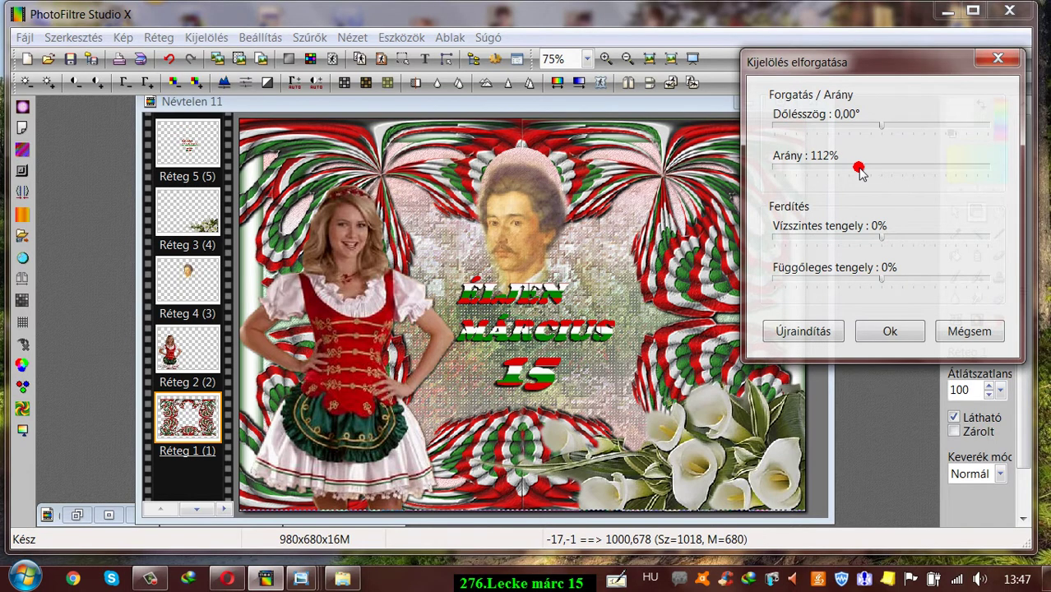
click(885, 332)
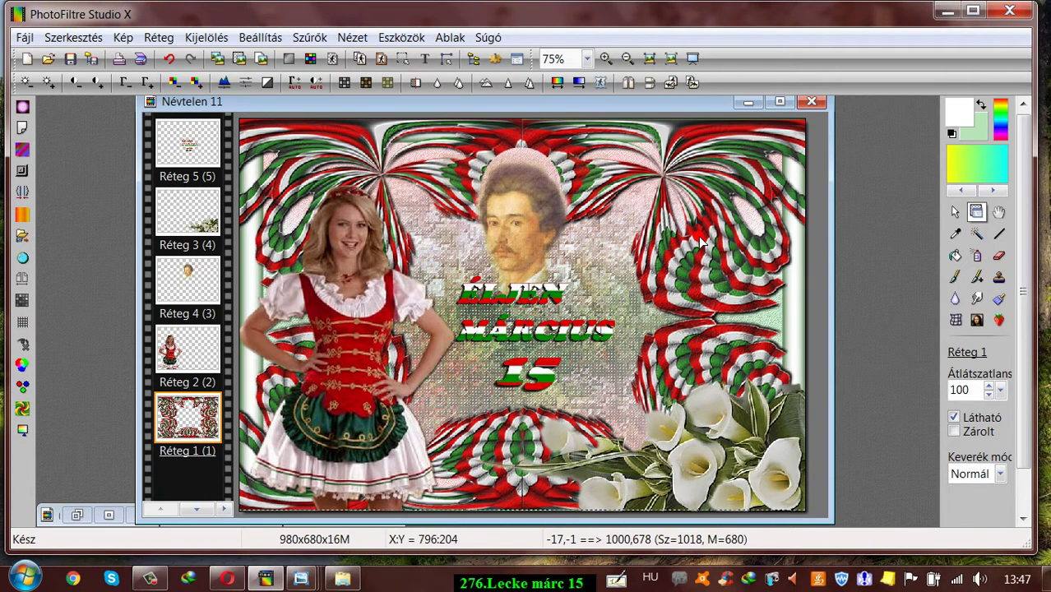
Move the portrait layer up to about X 351, Y 27, near the image's upper edge.
click(516, 206)
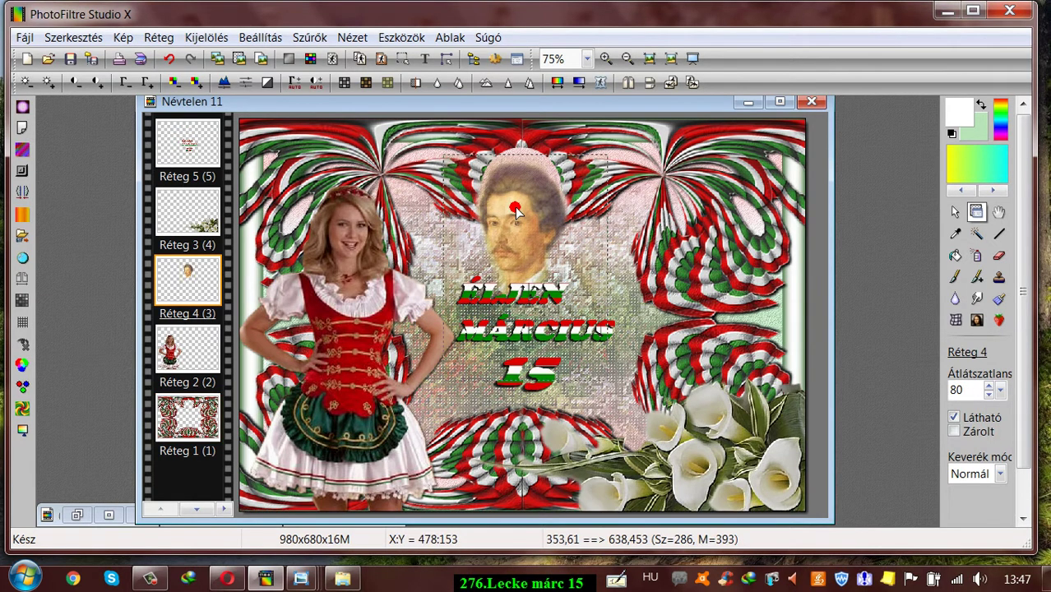
drag(516, 207, 514, 191)
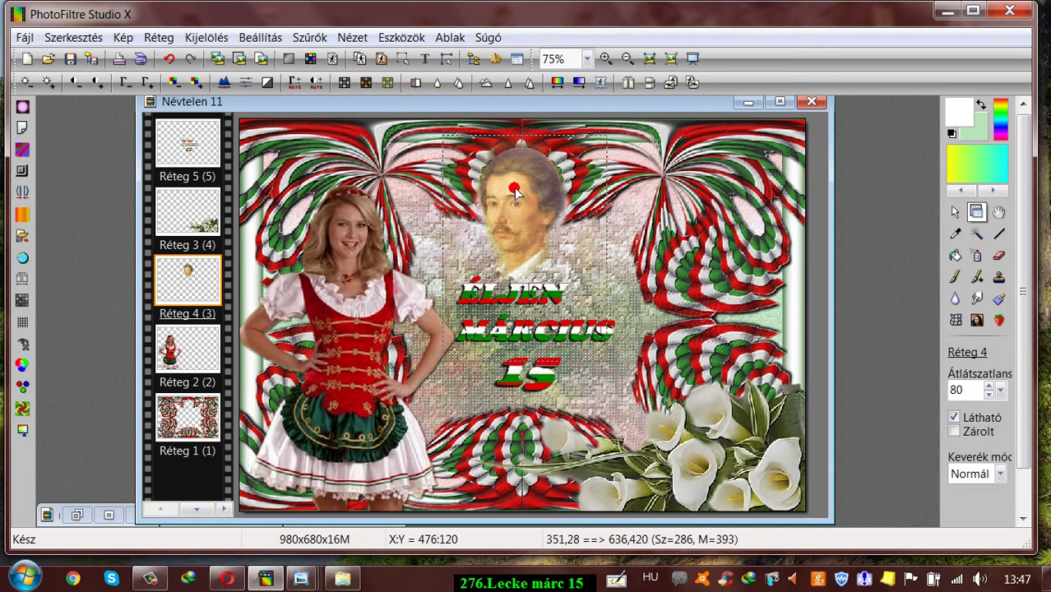
key(Up)
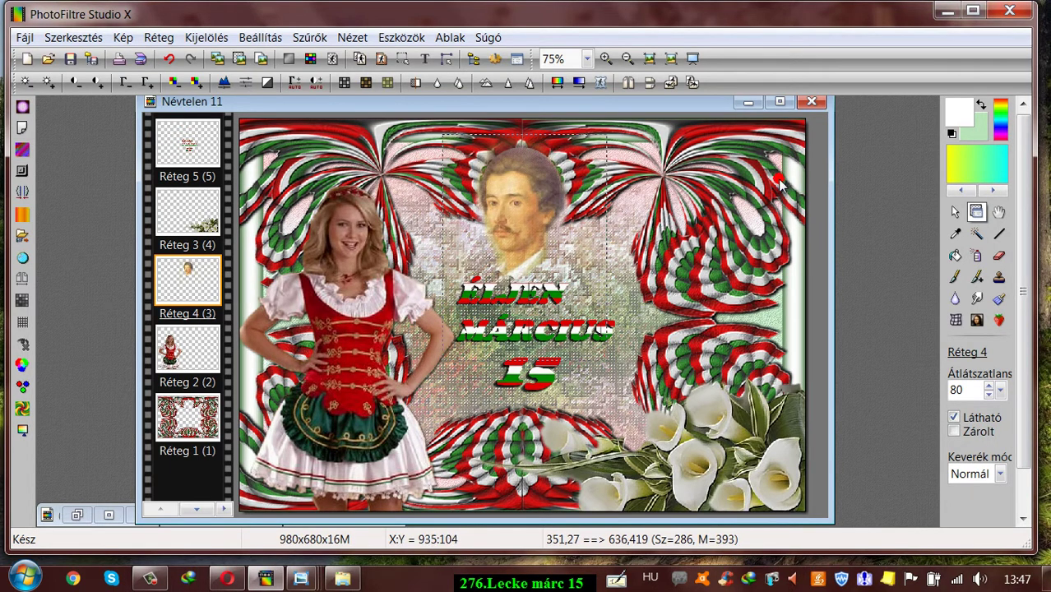
Try the Ellipse distortion on the ribbon frame layer, and undo it.
click(216, 420)
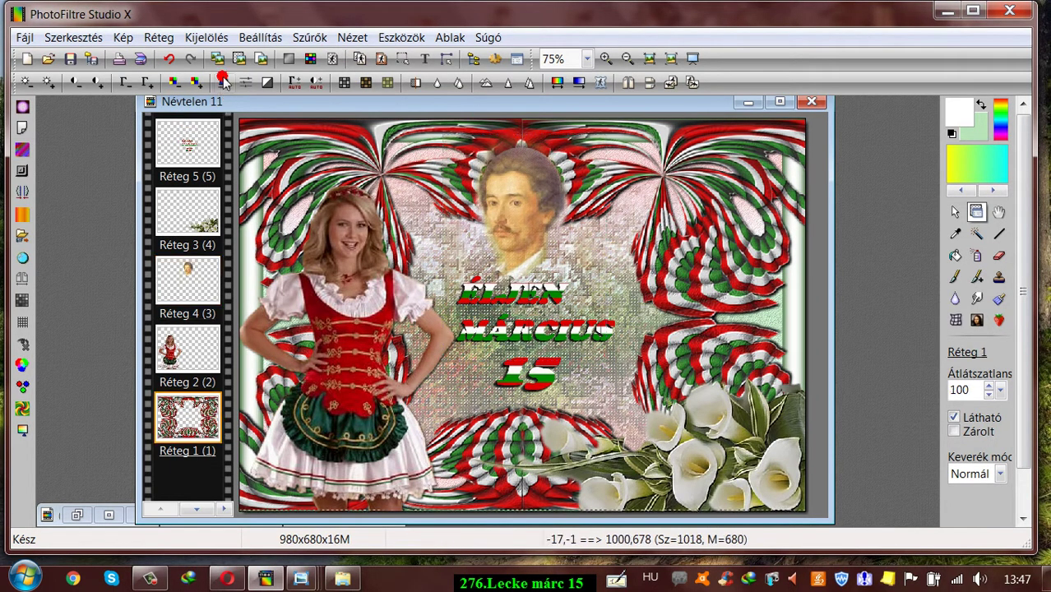
click(309, 37)
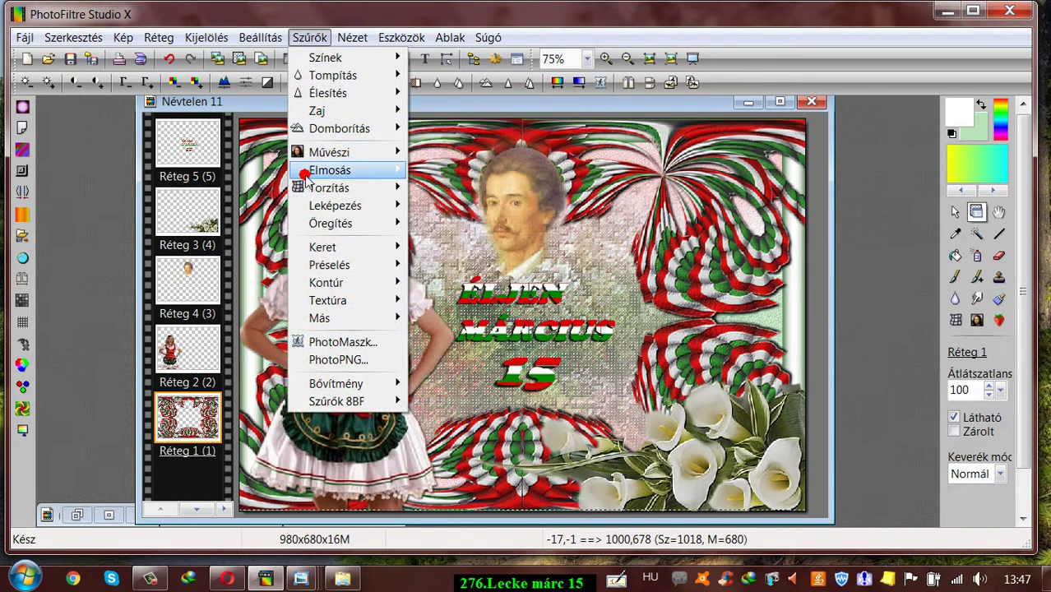
mouse_move(312, 190)
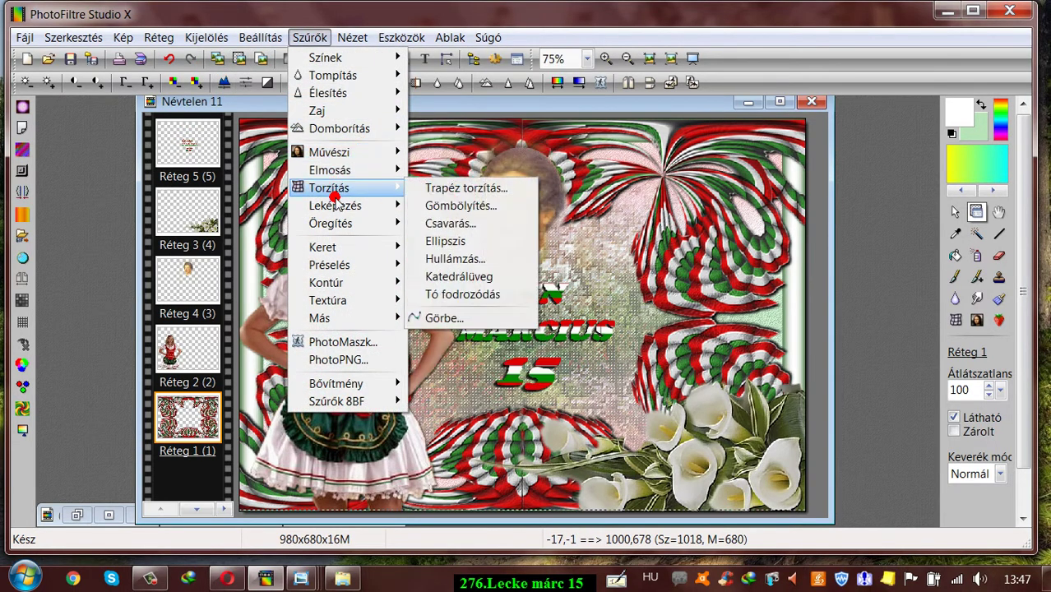
click(434, 241)
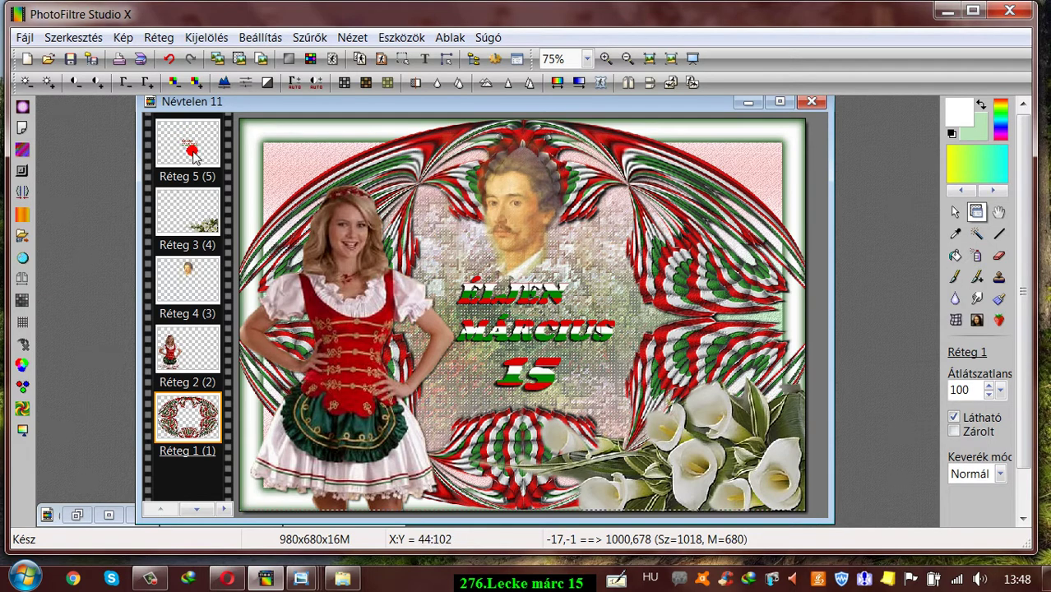
click(169, 58)
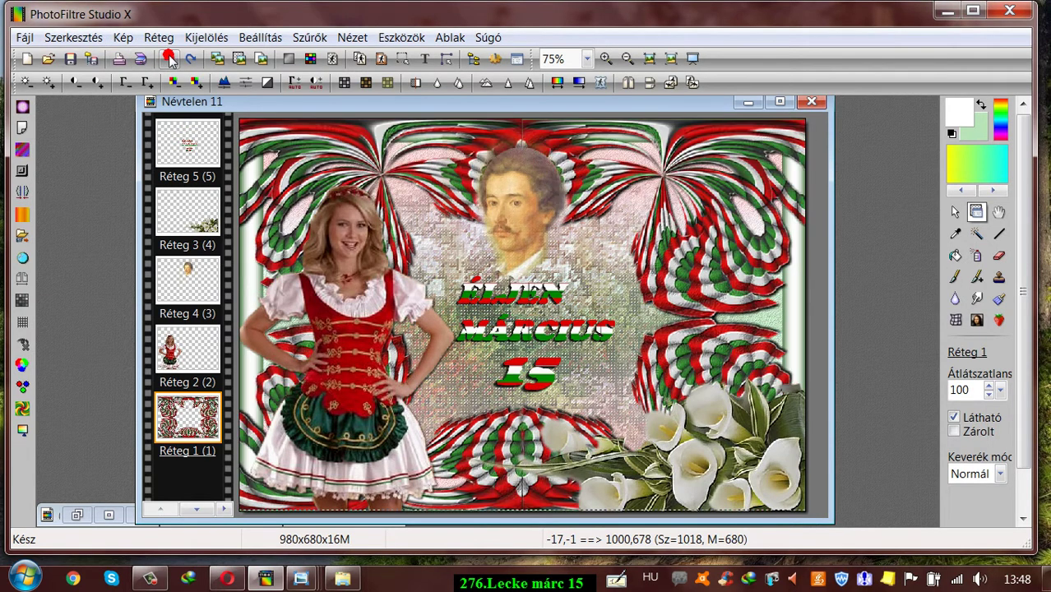
Try the Spherize distortion at intensity 8 on the ribbon frame layer, and undo it.
click(313, 38)
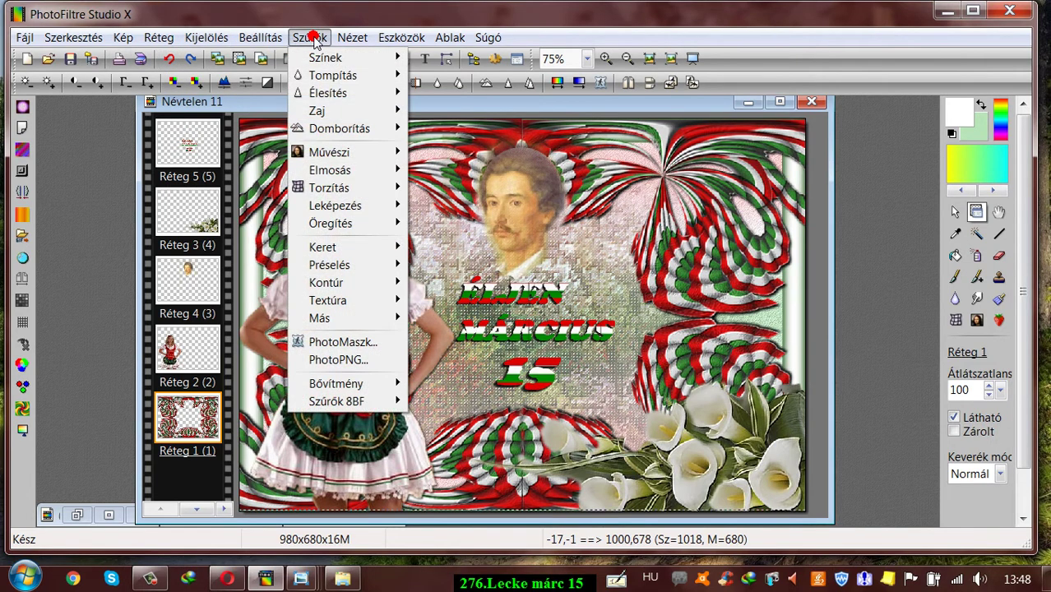
mouse_move(329, 188)
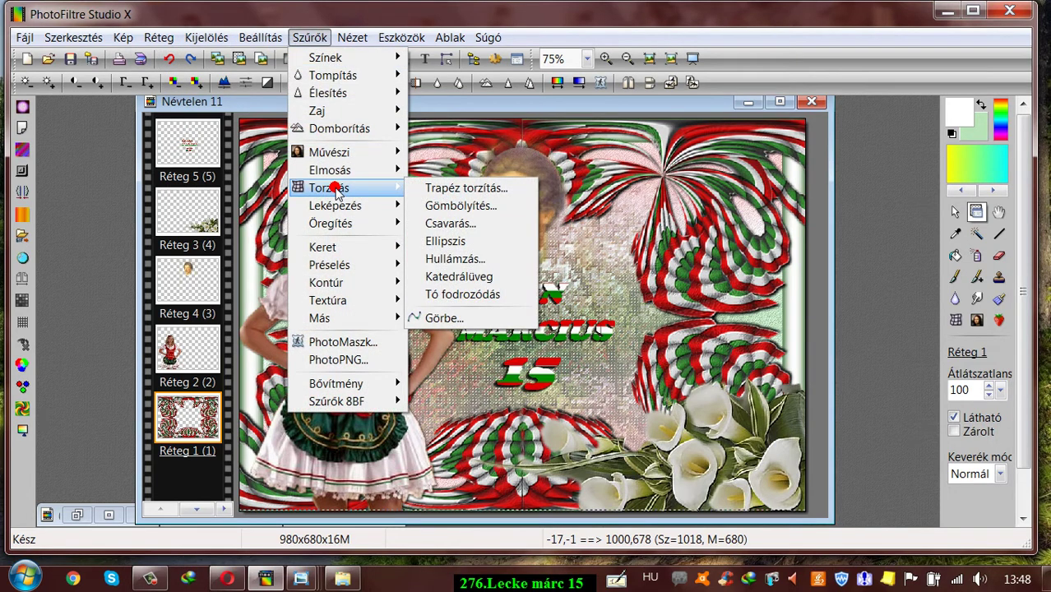
click(445, 206)
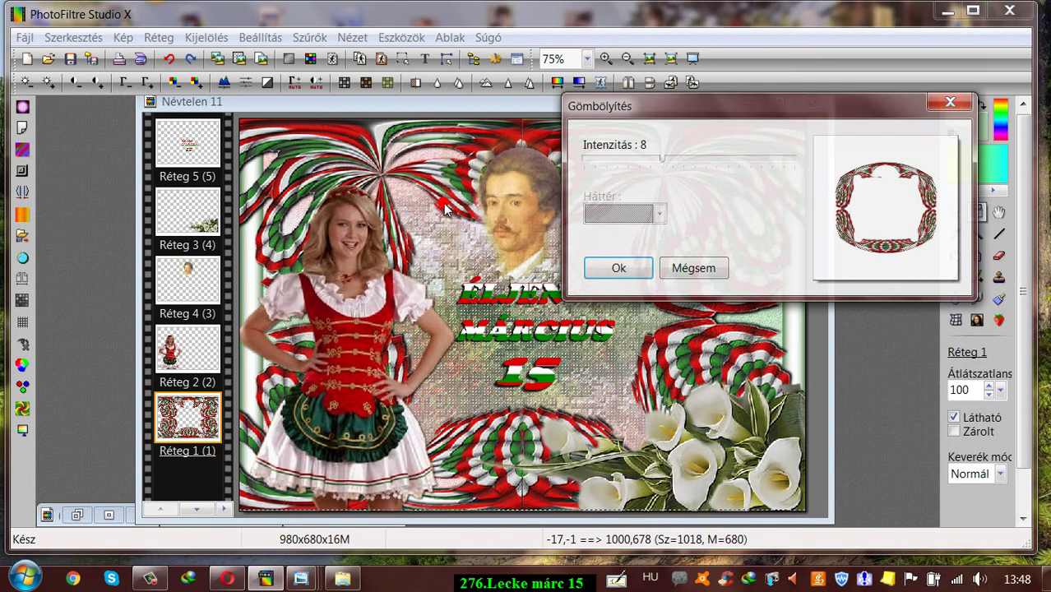
click(618, 269)
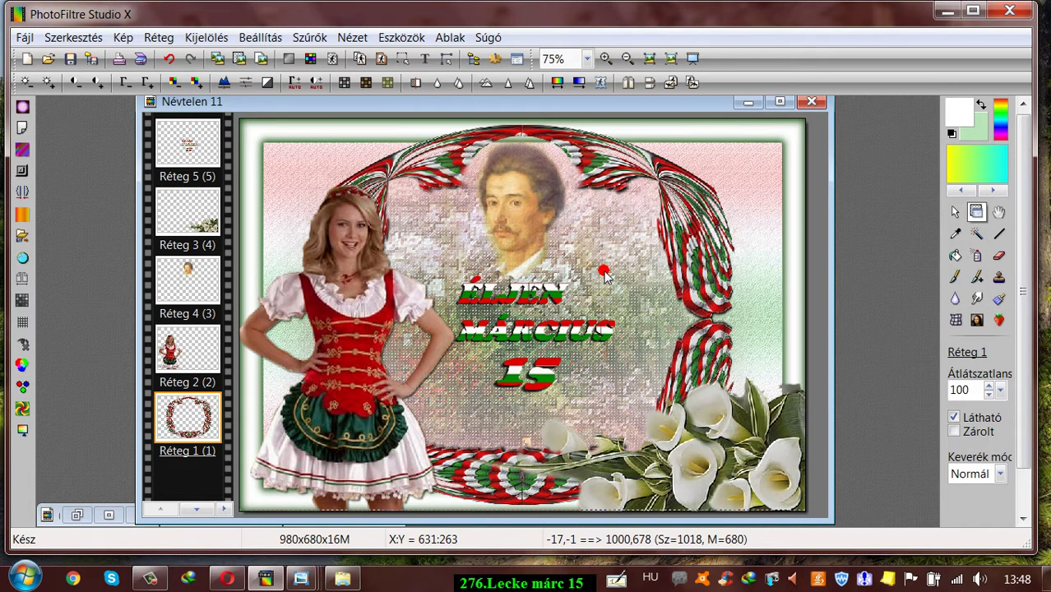
click(167, 58)
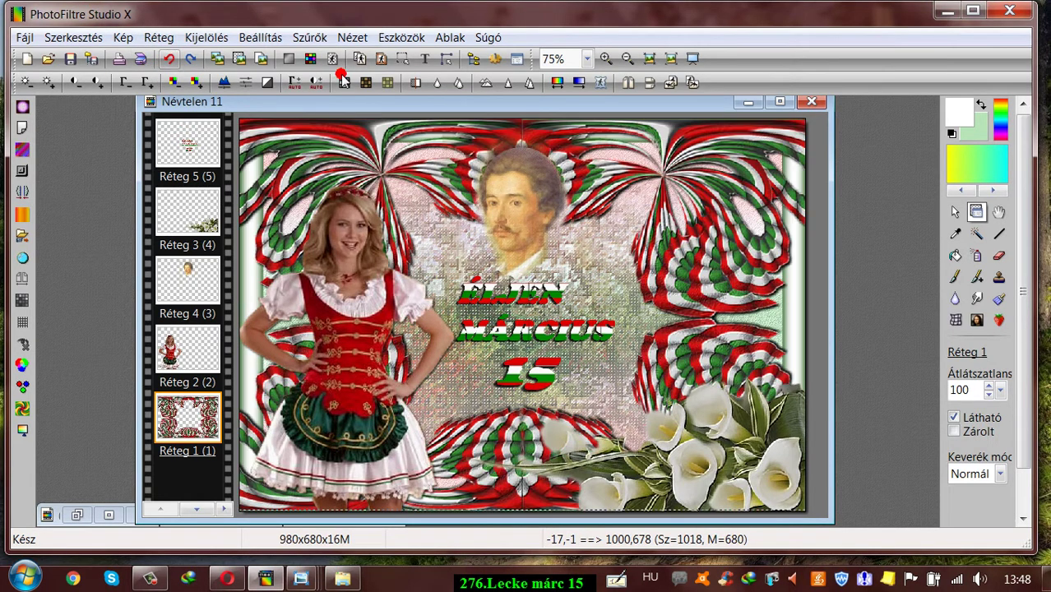
Try the Ellipse distortion on the ribbon frame layer and a slight portrait shift, and undo both.
click(309, 38)
click(337, 189)
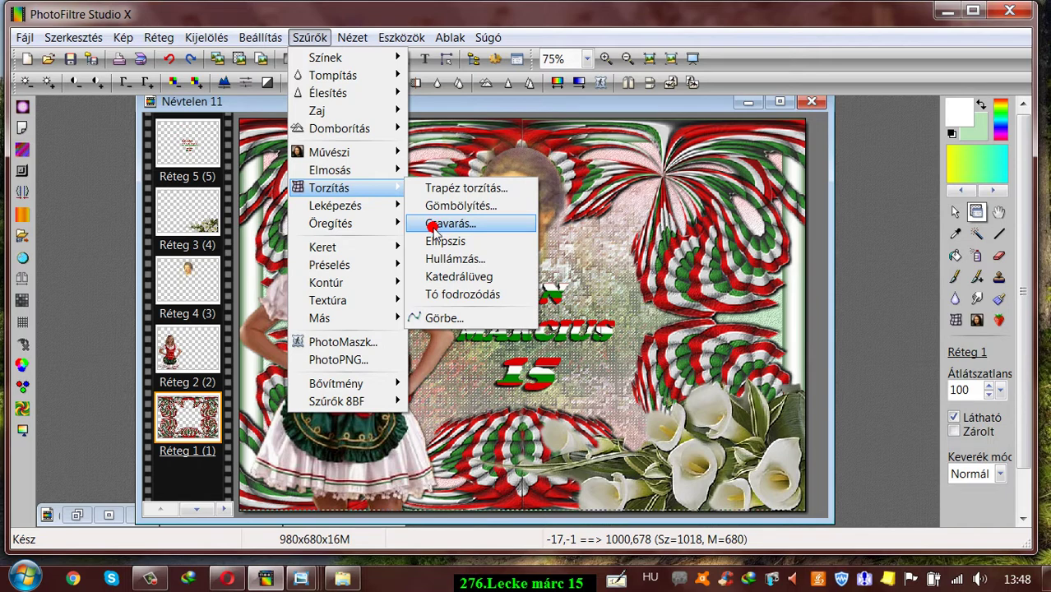
click(436, 240)
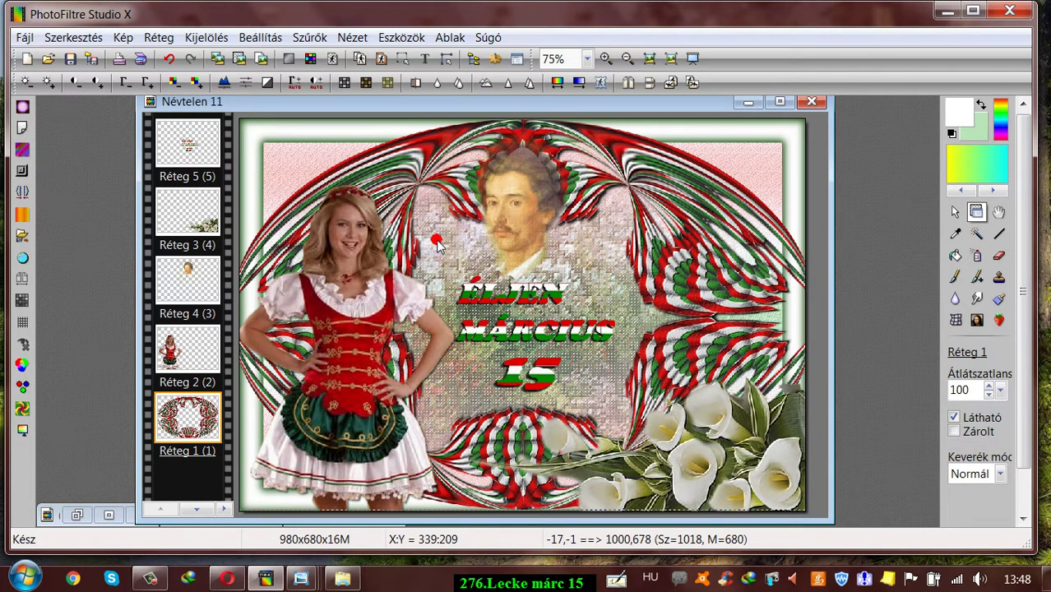
mouse_move(517, 210)
mouse_down()
mouse_move(528, 249)
mouse_move(525, 211)
mouse_up()
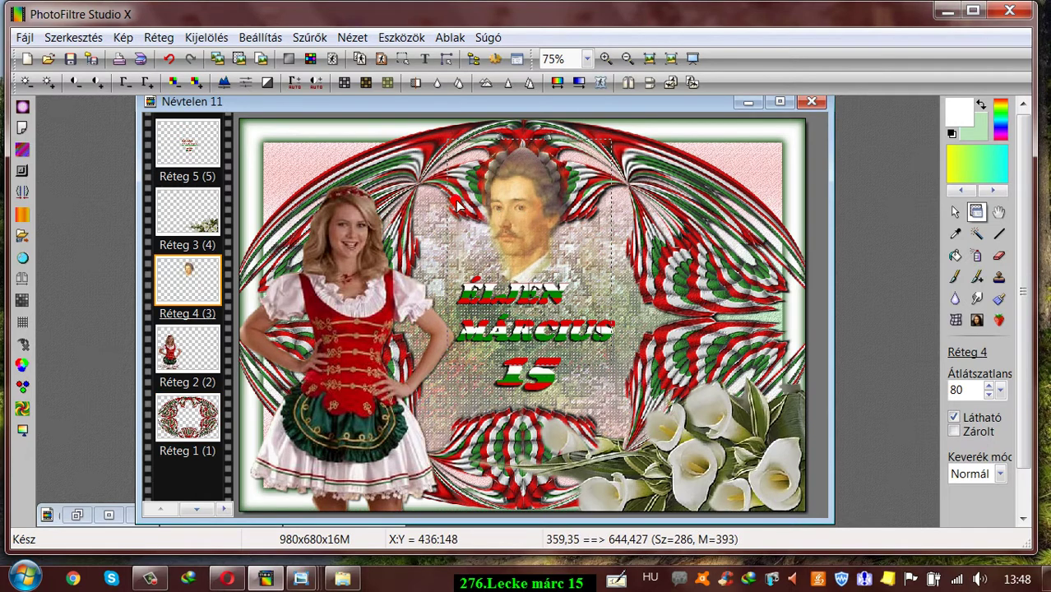
click(167, 59)
click(167, 59)
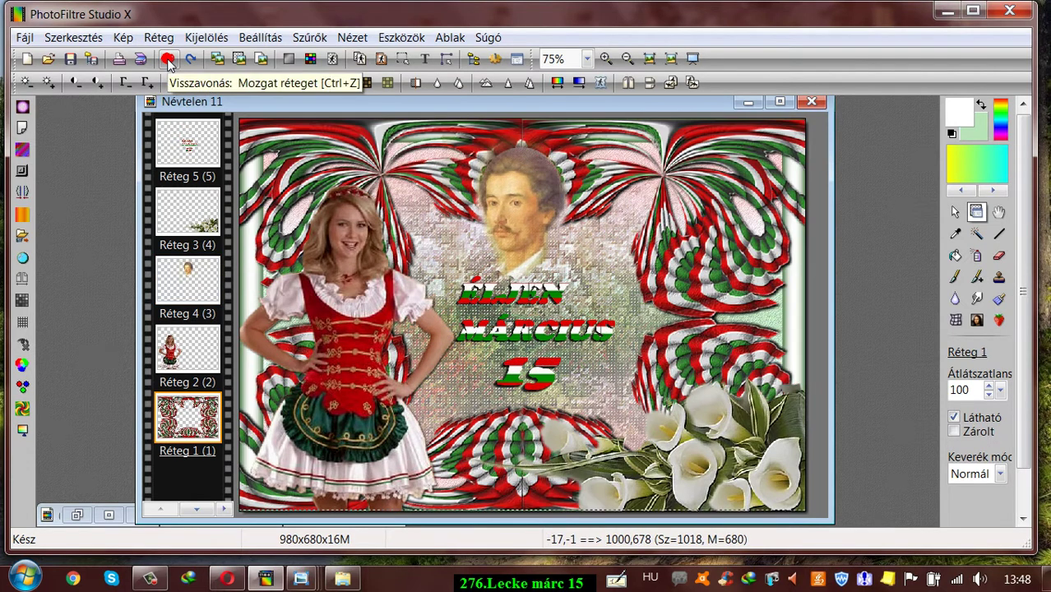
Reposition the flower layer to about X 398, Y 356 in the image's lower-right corner.
drag(325, 104, 319, 97)
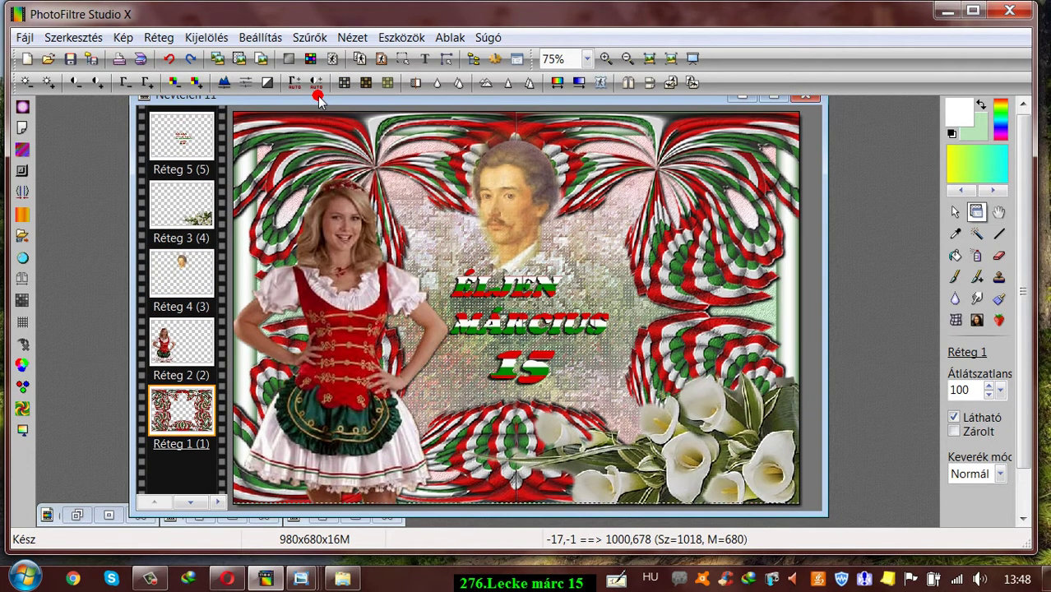
drag(680, 429, 618, 330)
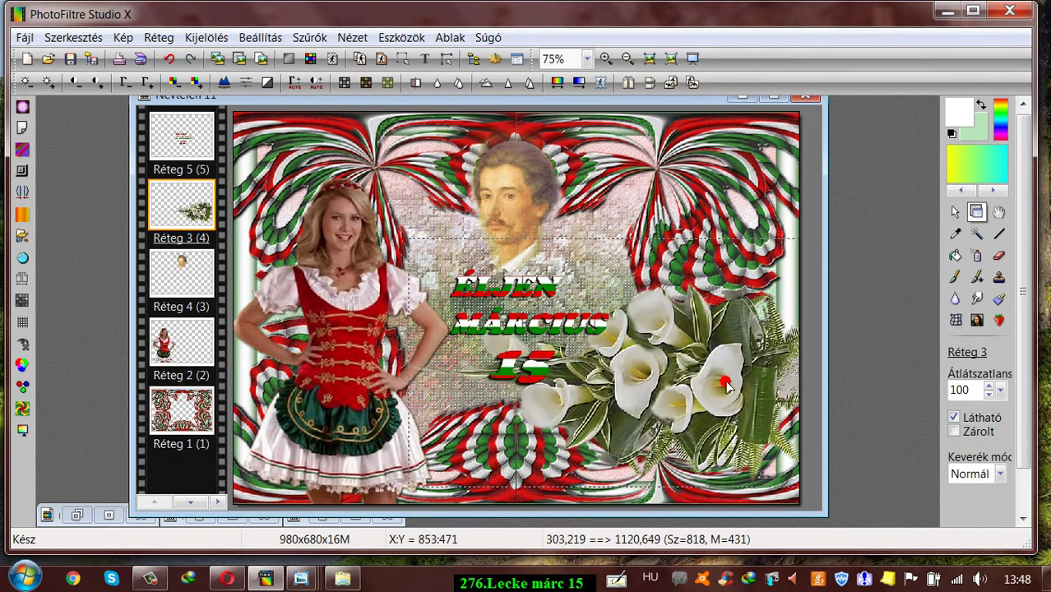
drag(726, 378, 747, 479)
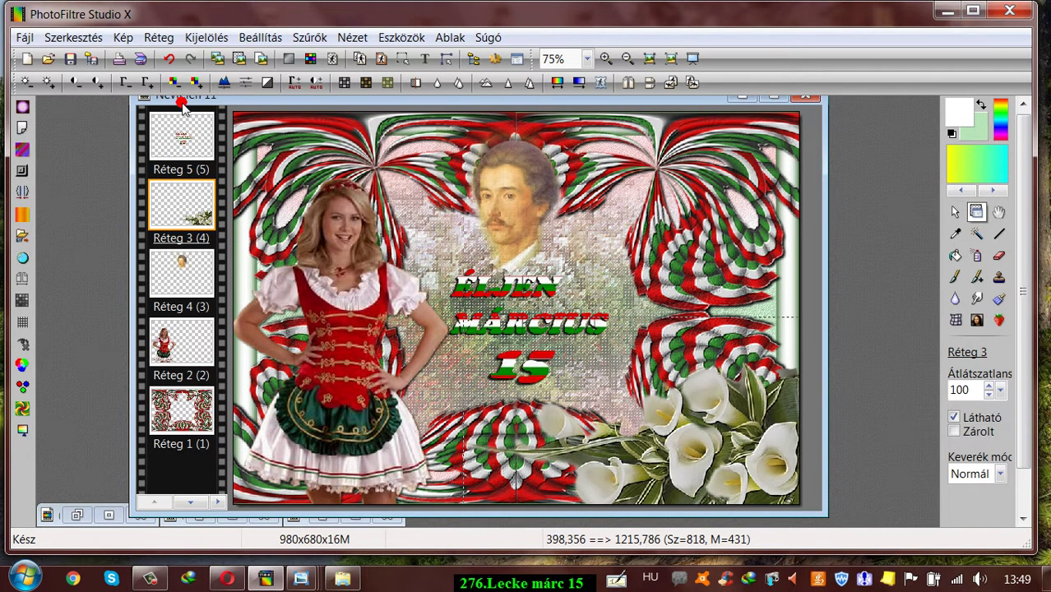
Merge all layers into the background, and undo the merge.
click(158, 37)
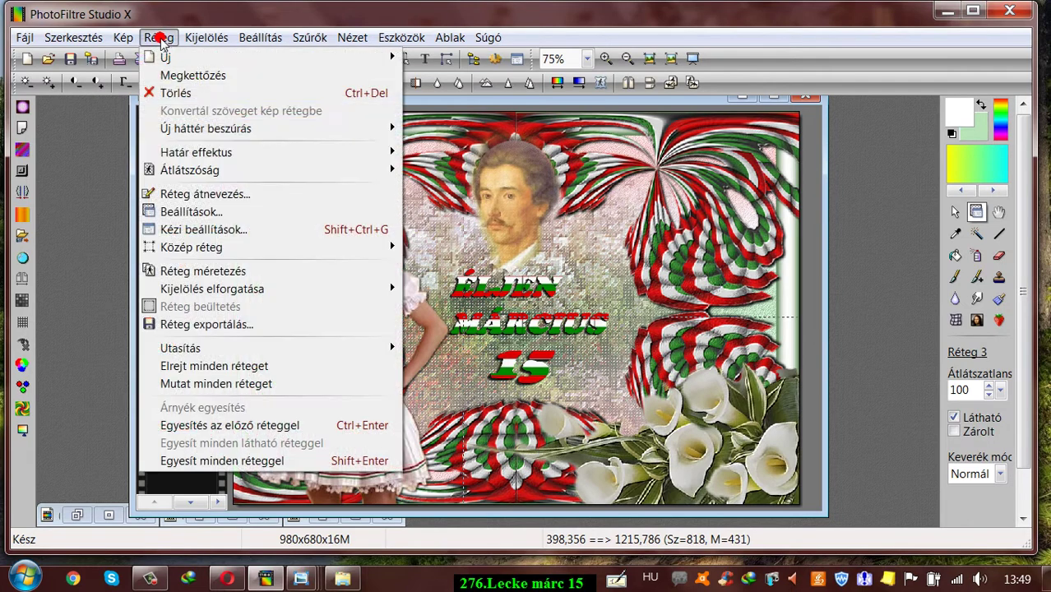
click(246, 461)
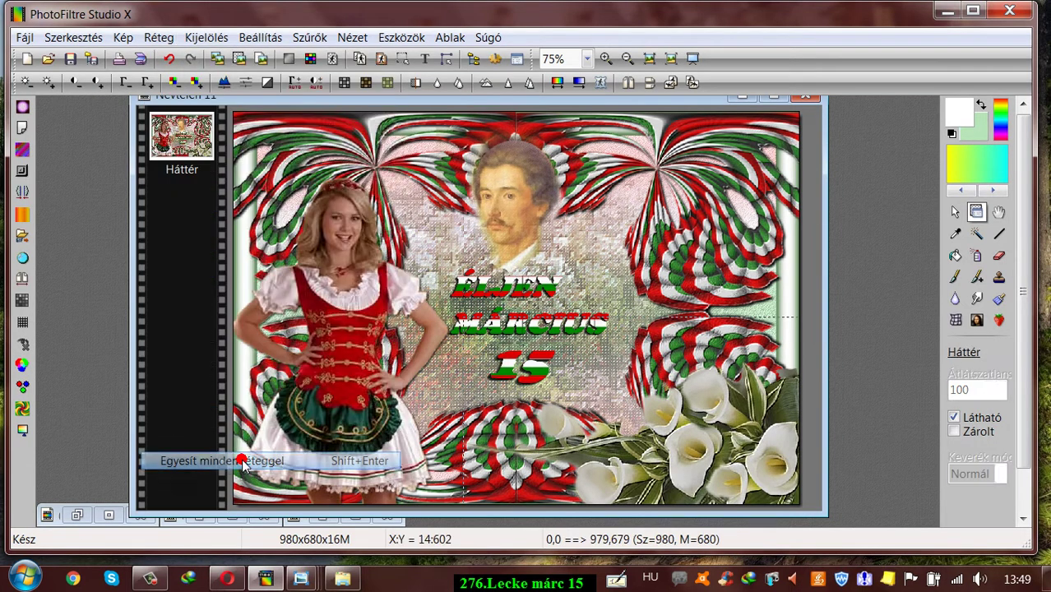
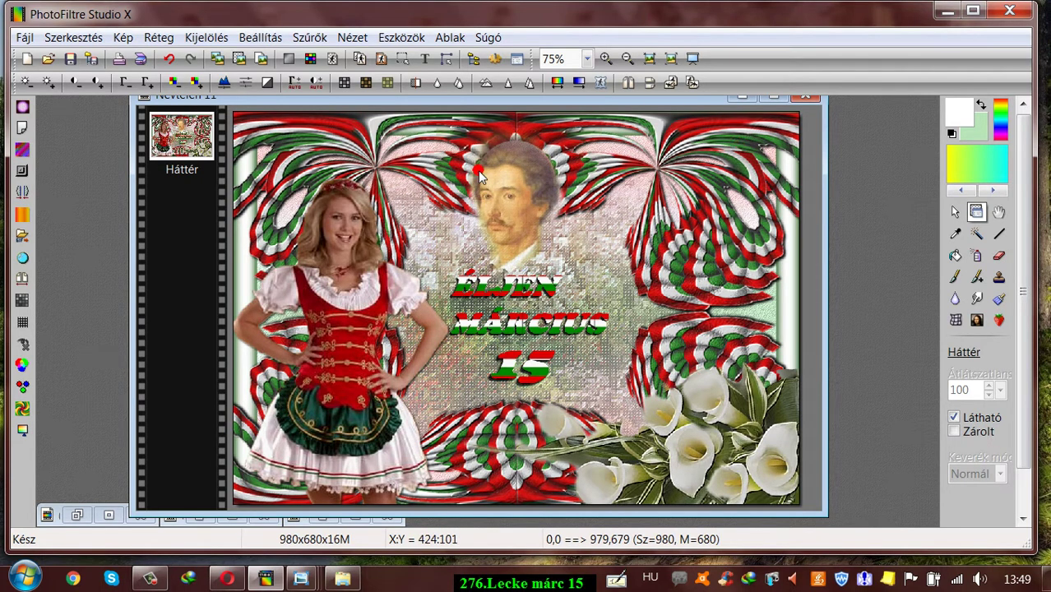
click(168, 59)
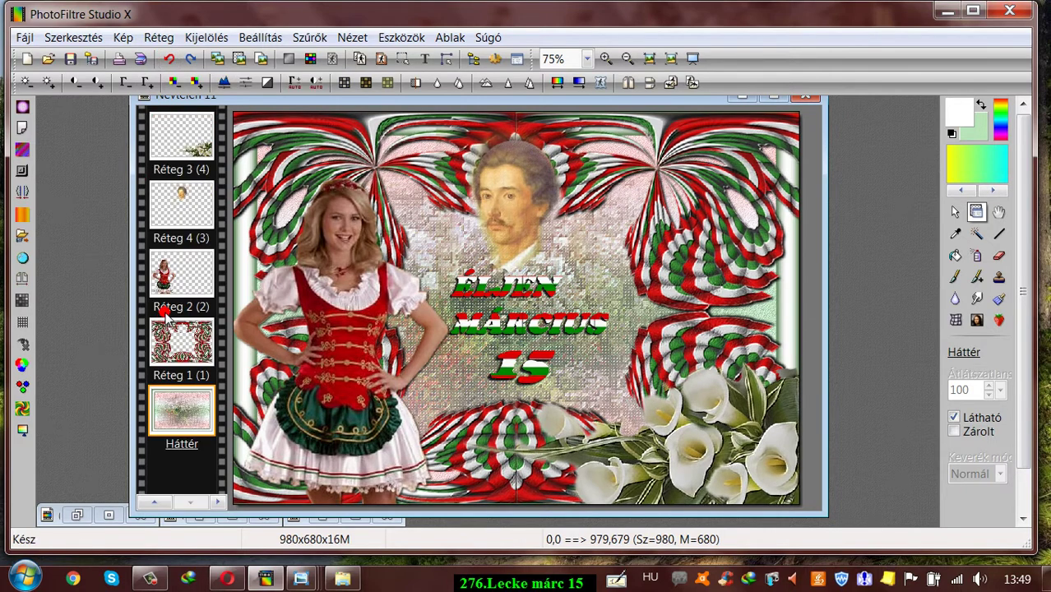
Enlarge the woman layer to 114% with the free transform.
click(174, 272)
right_click(175, 272)
click(246, 395)
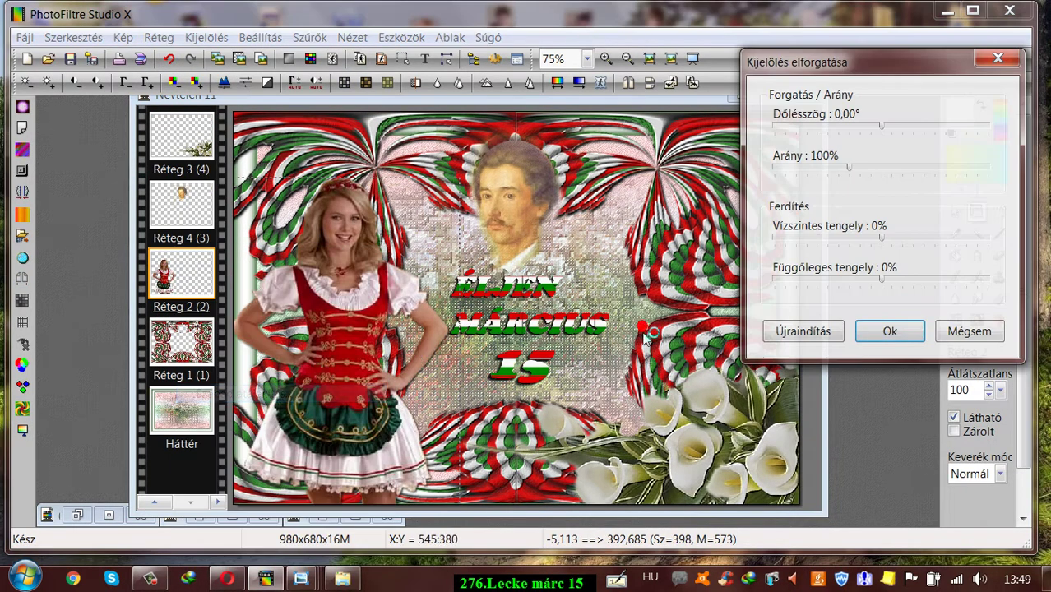
drag(851, 166, 860, 173)
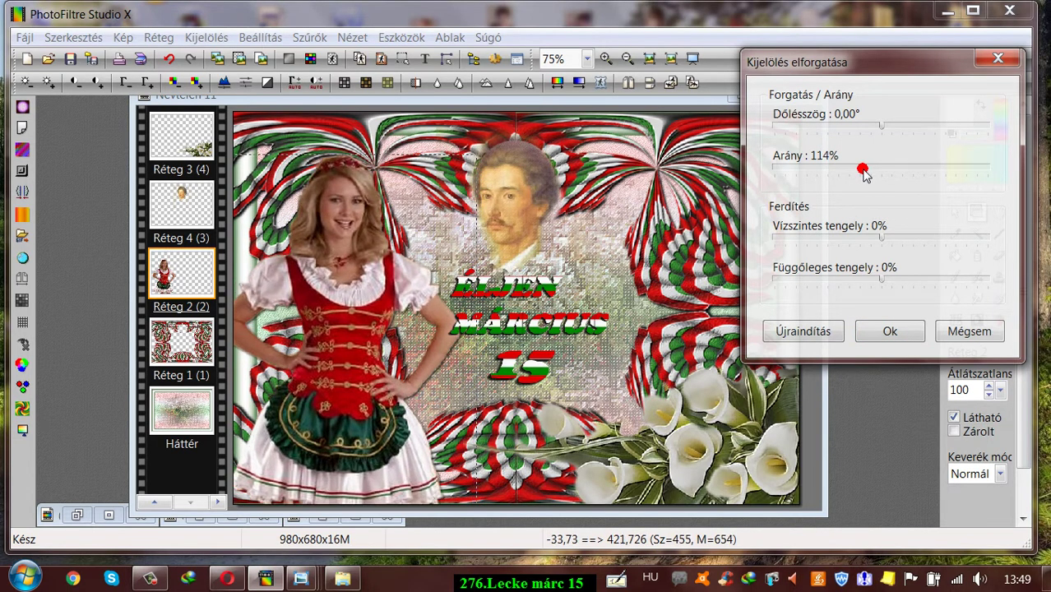
click(888, 331)
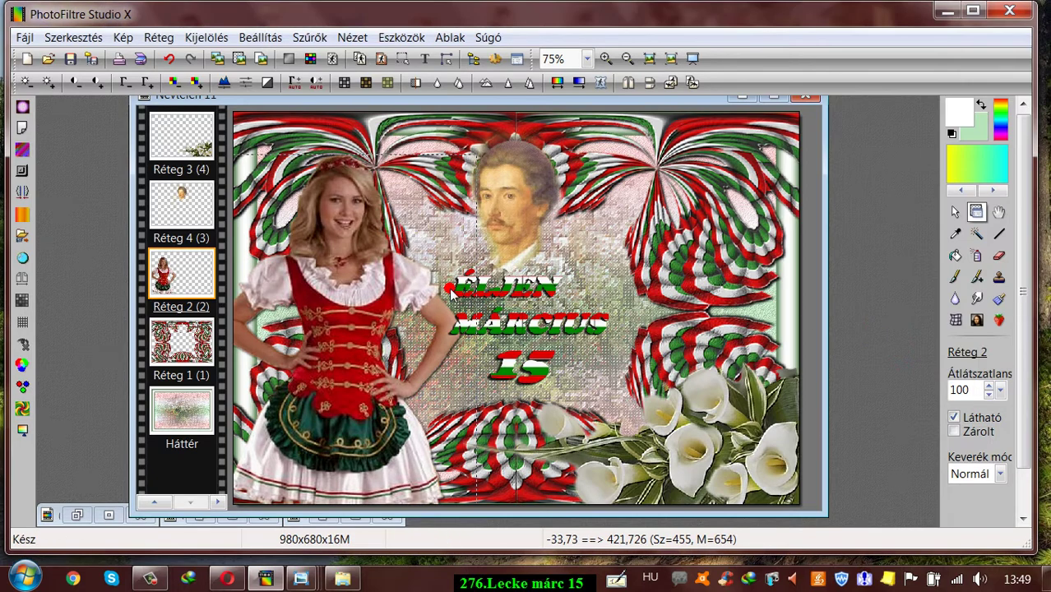
Reposition the woman layer to about X -50, Y 37 and nudge the caption layer to about X 378, Y 272.
drag(354, 298, 363, 276)
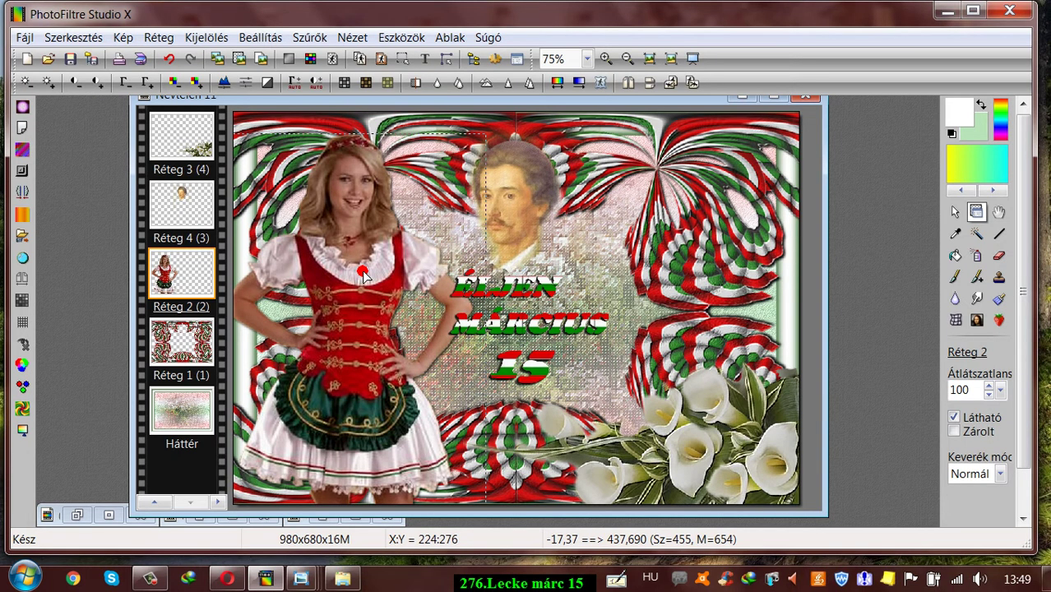
drag(346, 301, 326, 300)
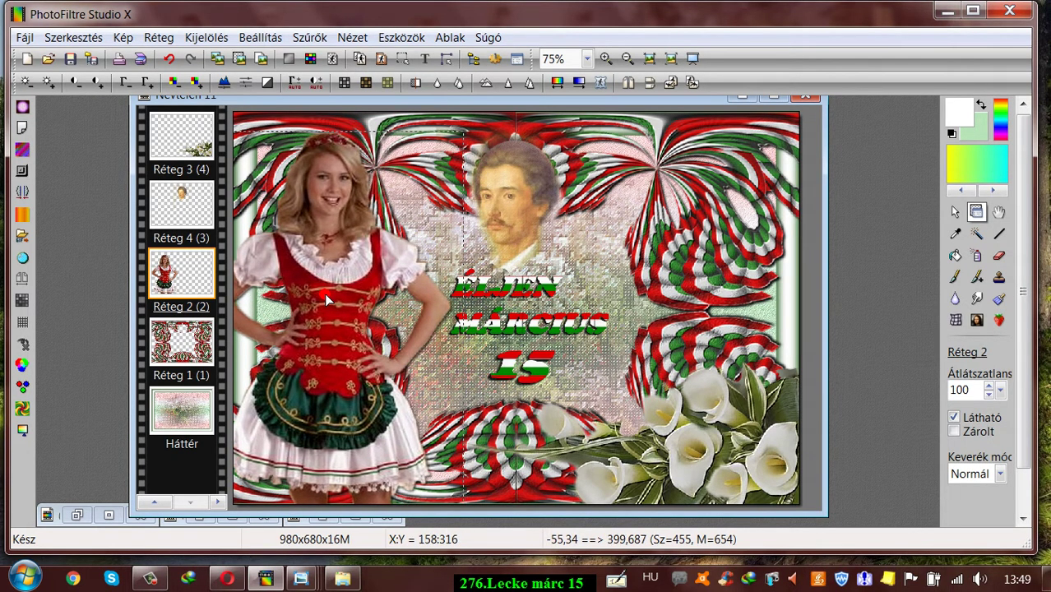
key(ctrl+v)
drag(517, 294, 519, 296)
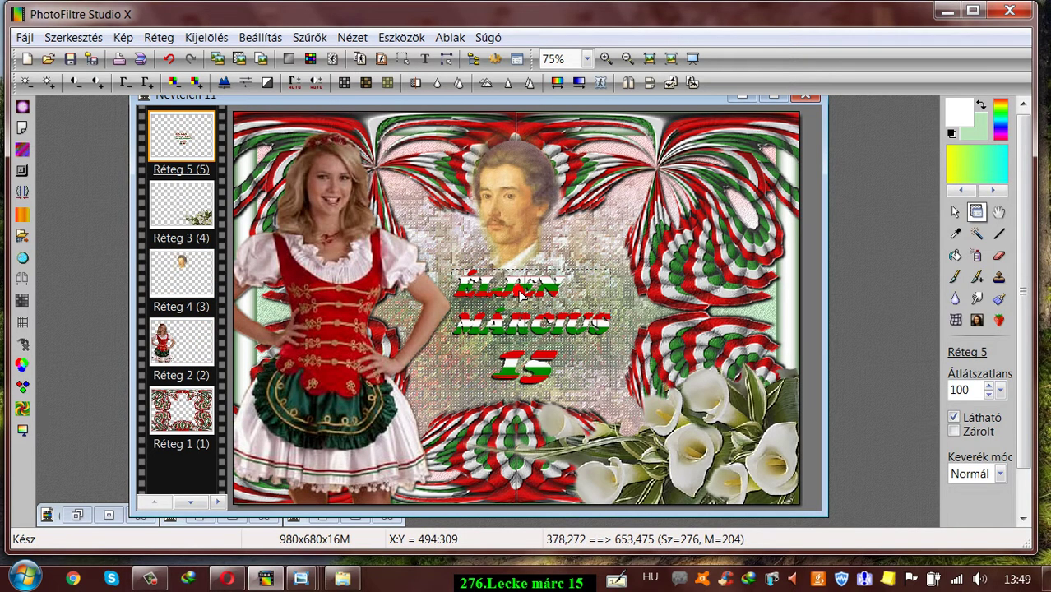
drag(342, 200, 350, 198)
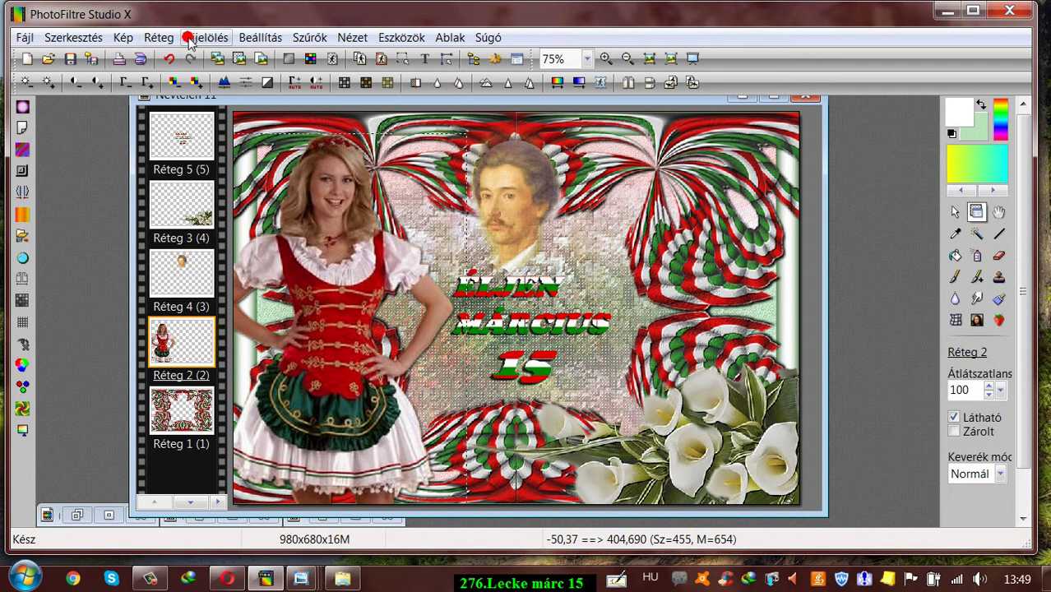
Merge all layers of the composition into the background.
click(159, 38)
click(210, 461)
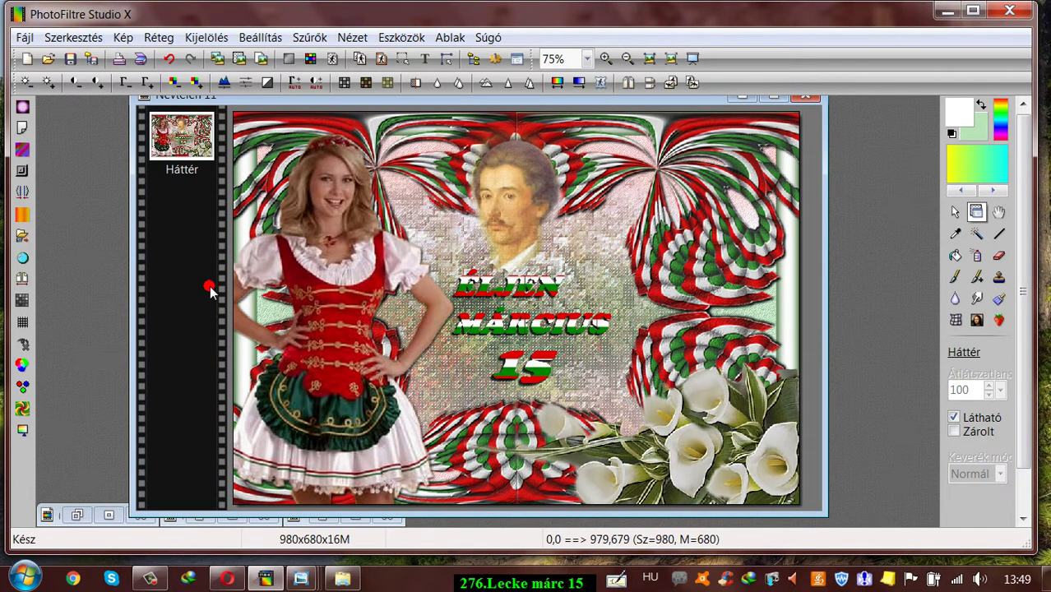
drag(274, 97, 307, 108)
click(427, 60)
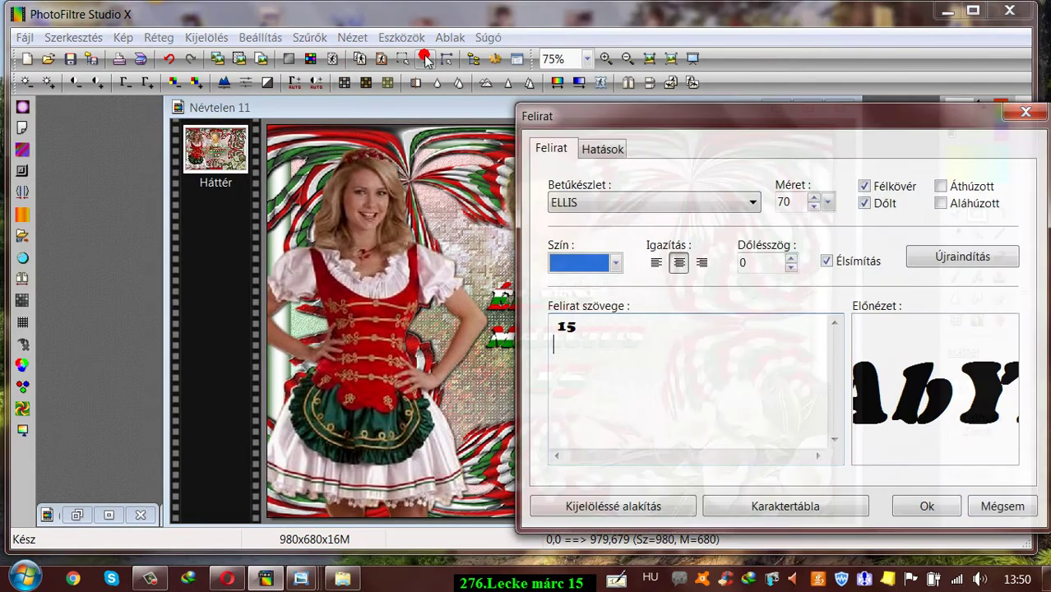
click(1021, 114)
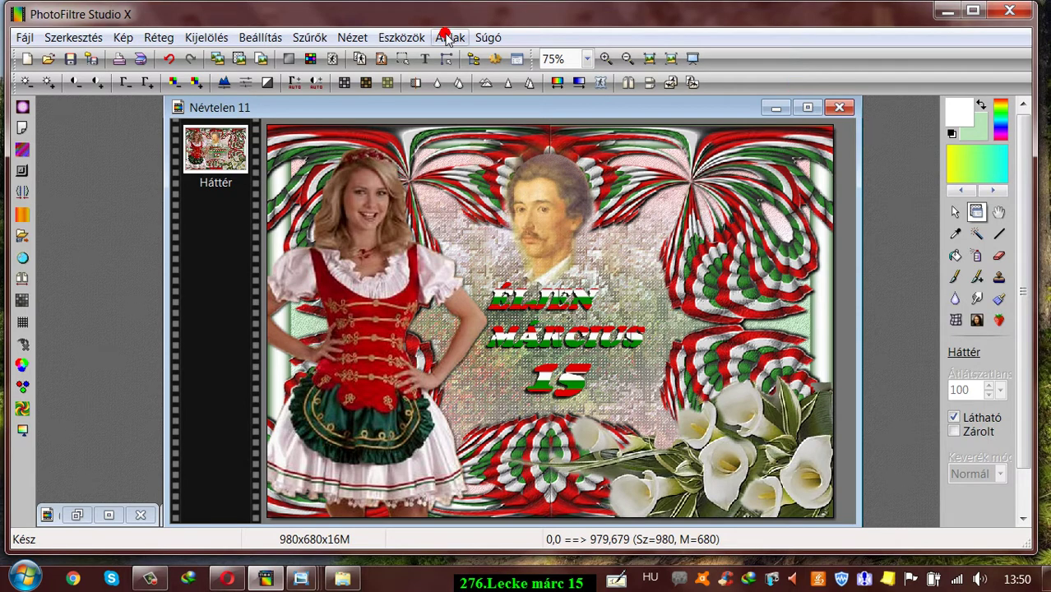
click(423, 59)
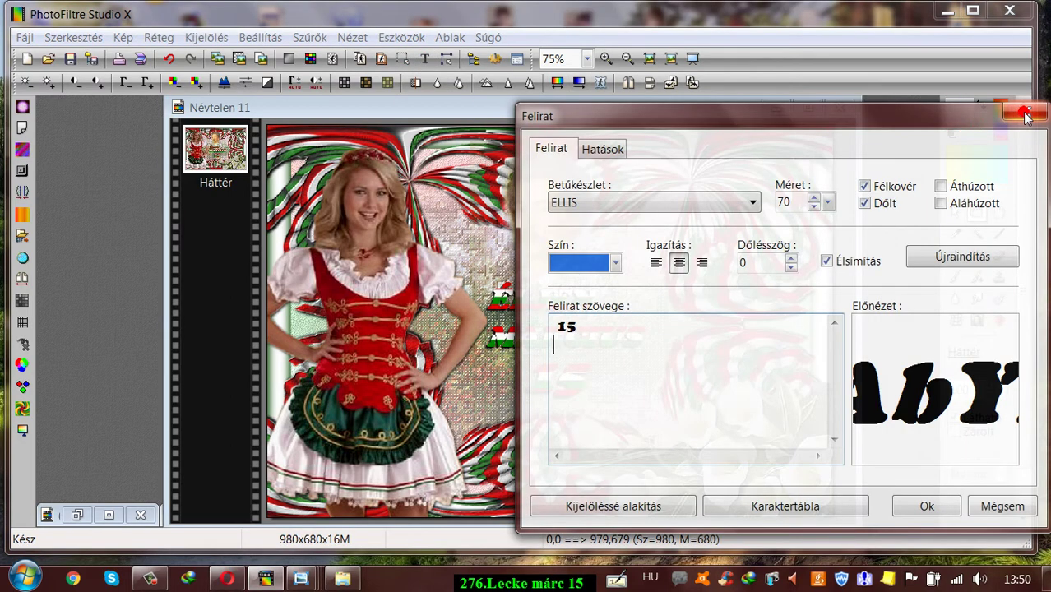
click(1016, 114)
Add a new empty 980 x 680 pixel layer with automatic transparency above the background.
click(153, 39)
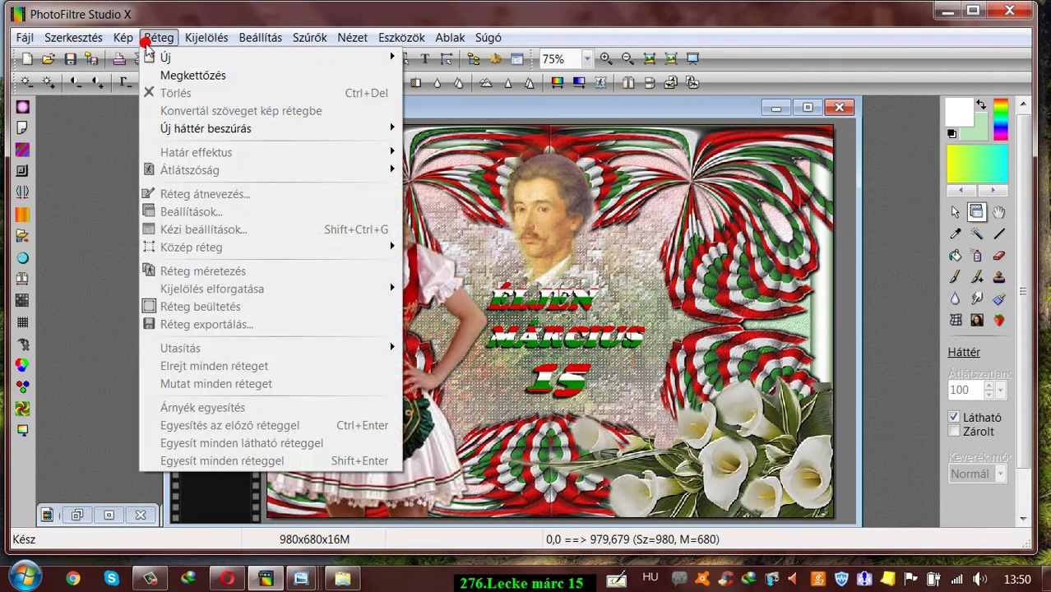
mouse_move(312, 62)
click(418, 58)
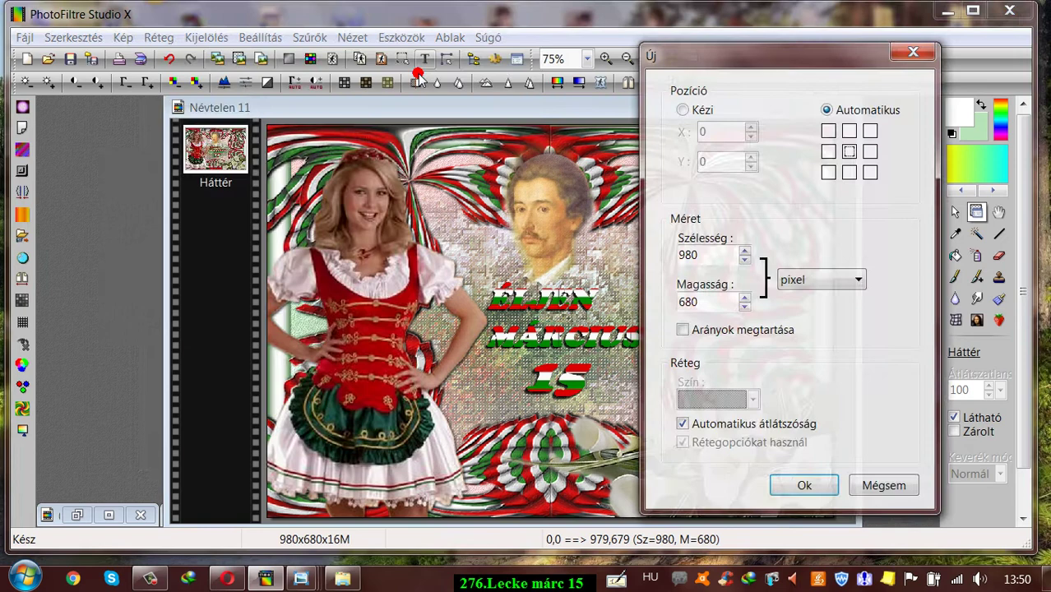
click(798, 486)
Stamp the Vicuska .png signature from the PngData folder onto the new layer with PhotoPNG, positioned at the image's top centre.
click(304, 38)
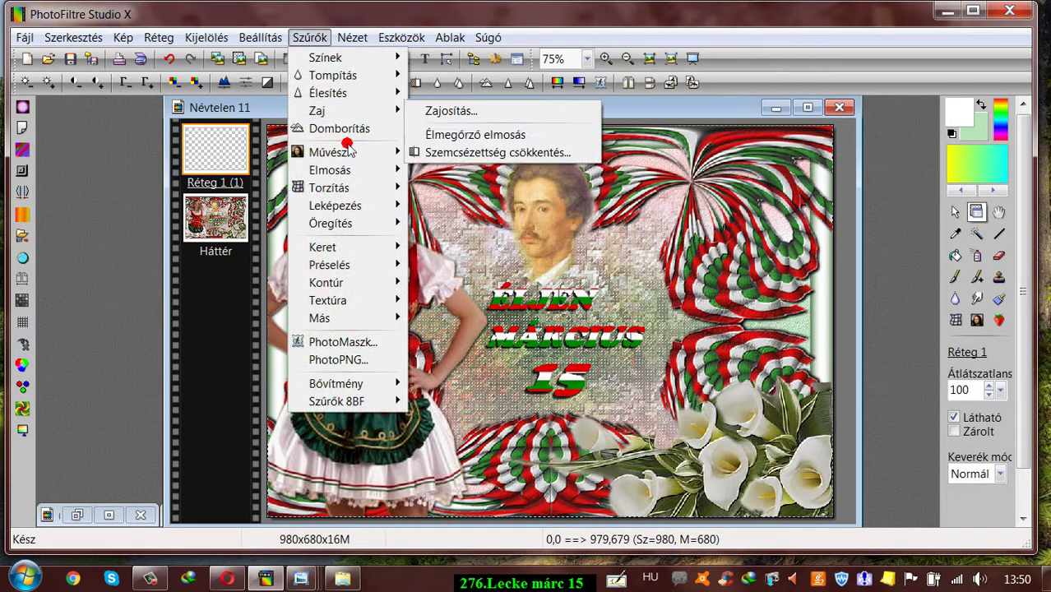
click(329, 360)
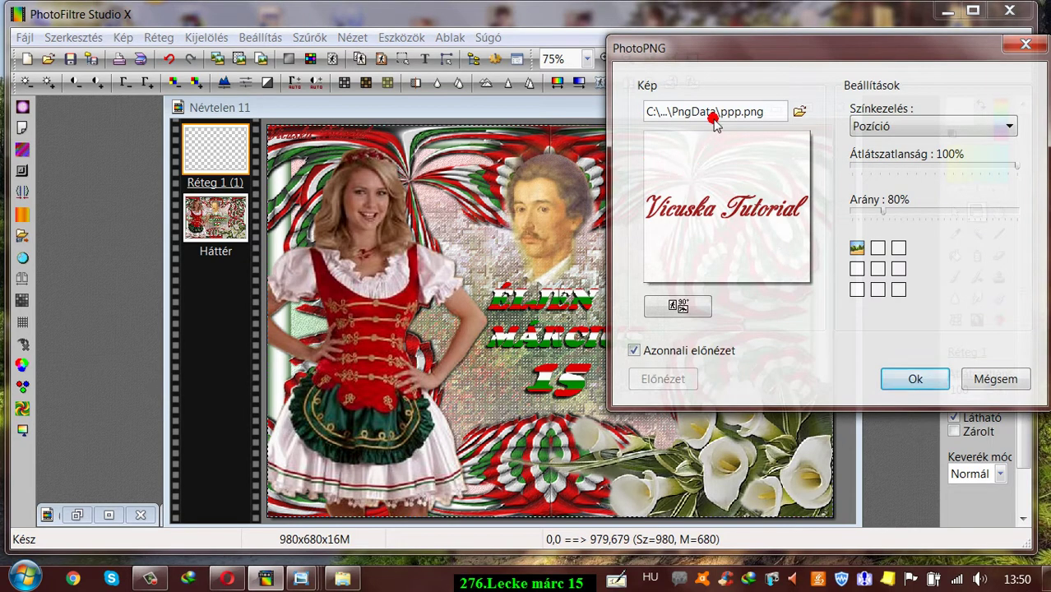
click(800, 111)
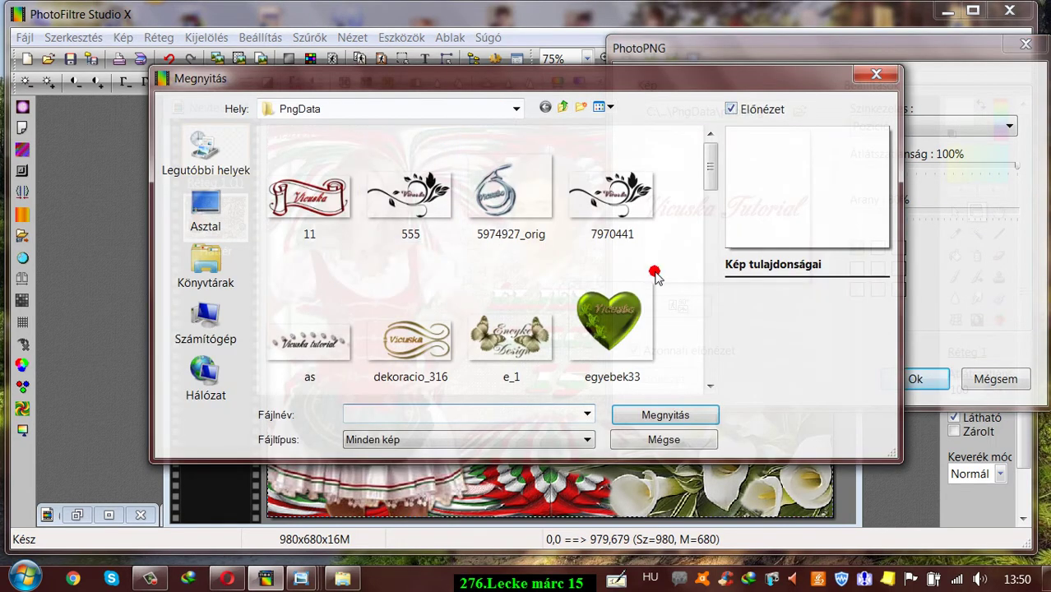
click(707, 251)
drag(708, 251, 699, 348)
click(621, 250)
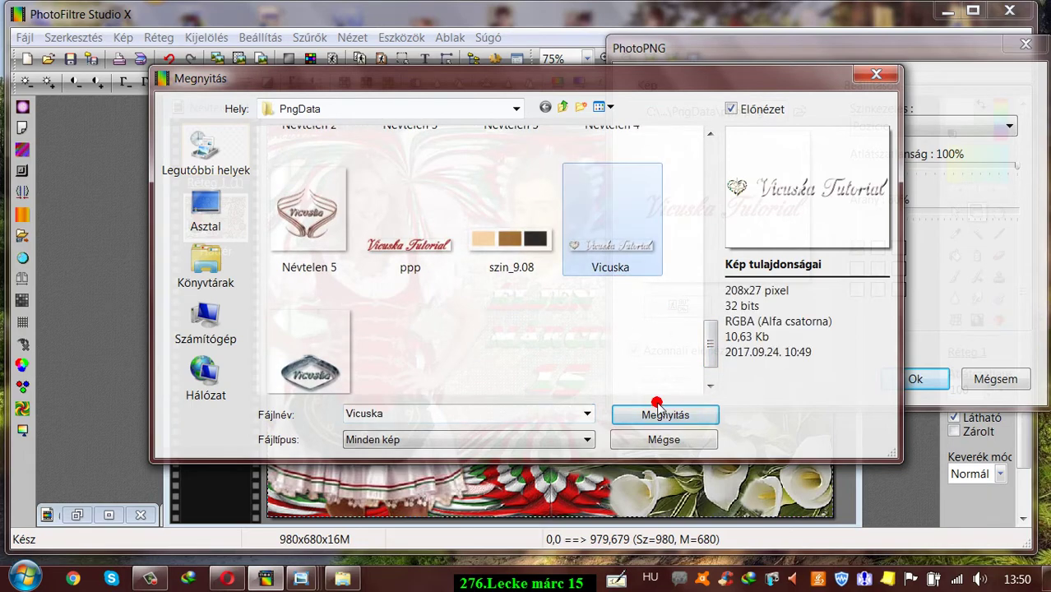
click(662, 414)
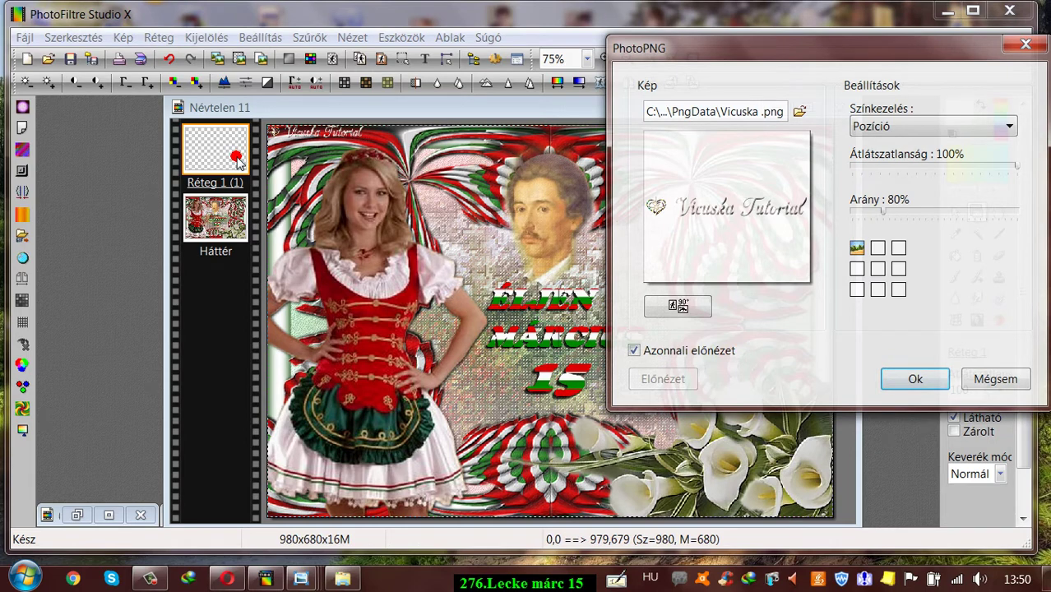
click(878, 247)
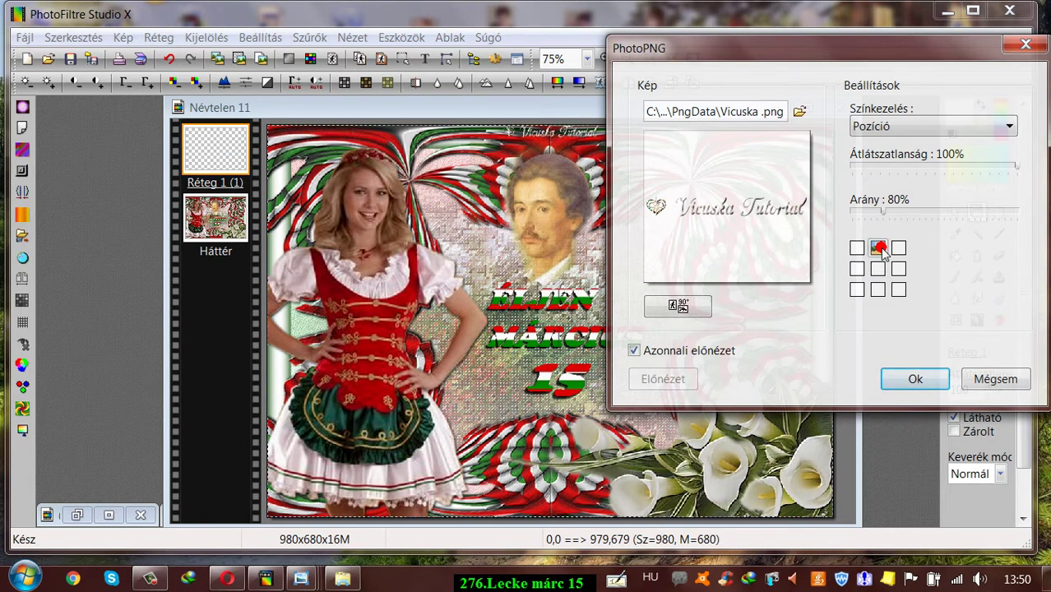
click(916, 377)
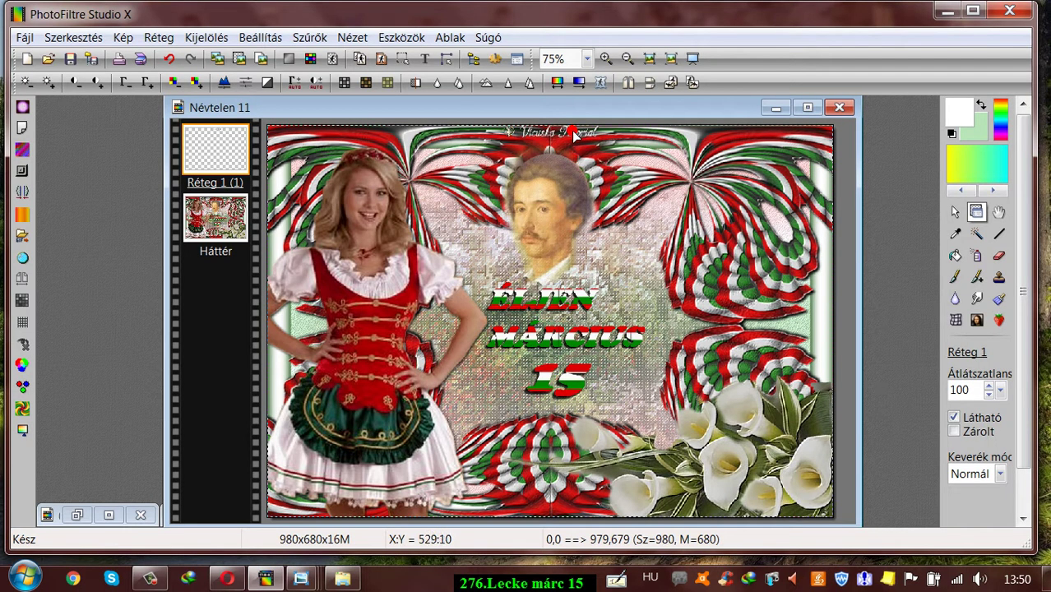
Move the signature layer to about X -8, Y 12, just above the portrait.
drag(574, 132, 573, 144)
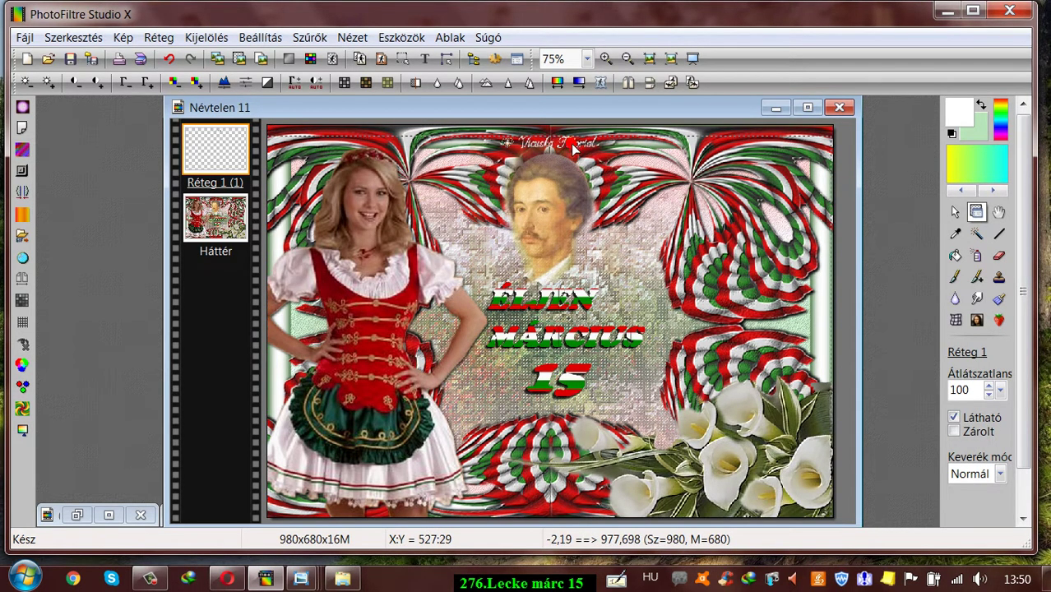
click(584, 169)
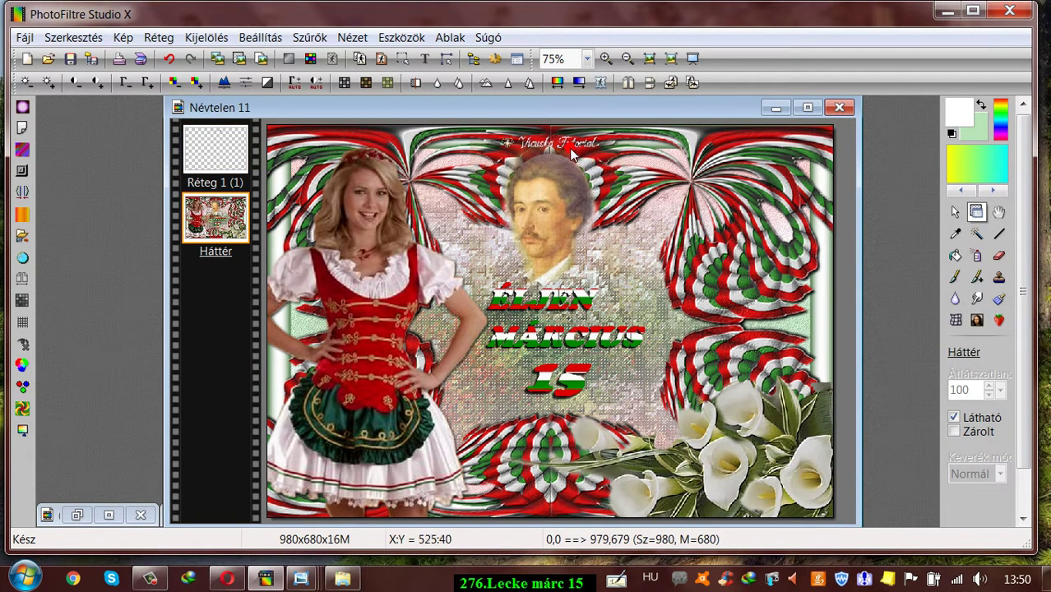
drag(569, 144, 566, 141)
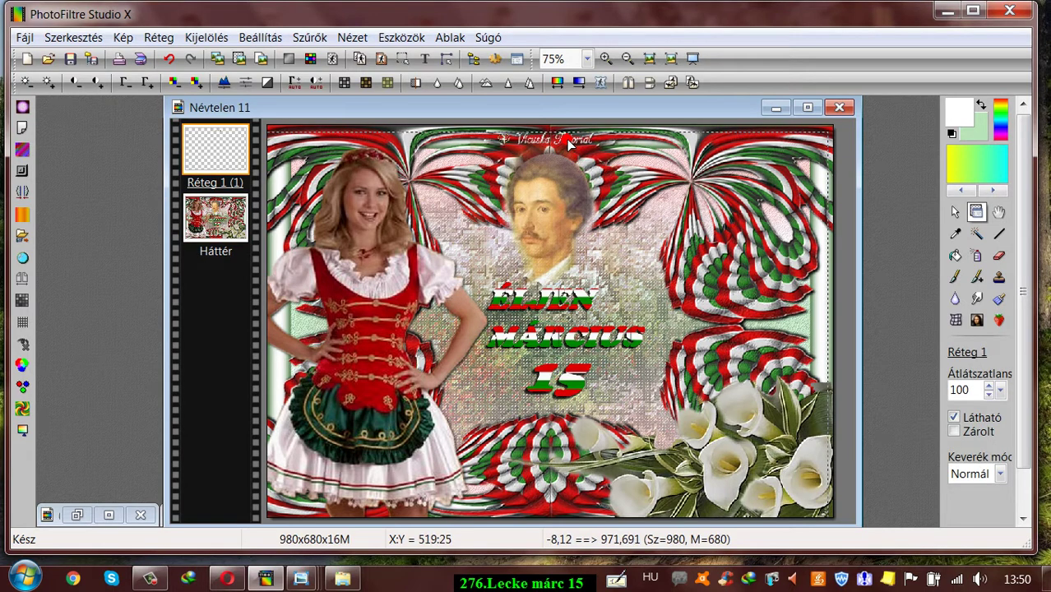
Enlarge the signature layer proportionally with free transform to about 1049 x 729 pixels.
right_click(199, 149)
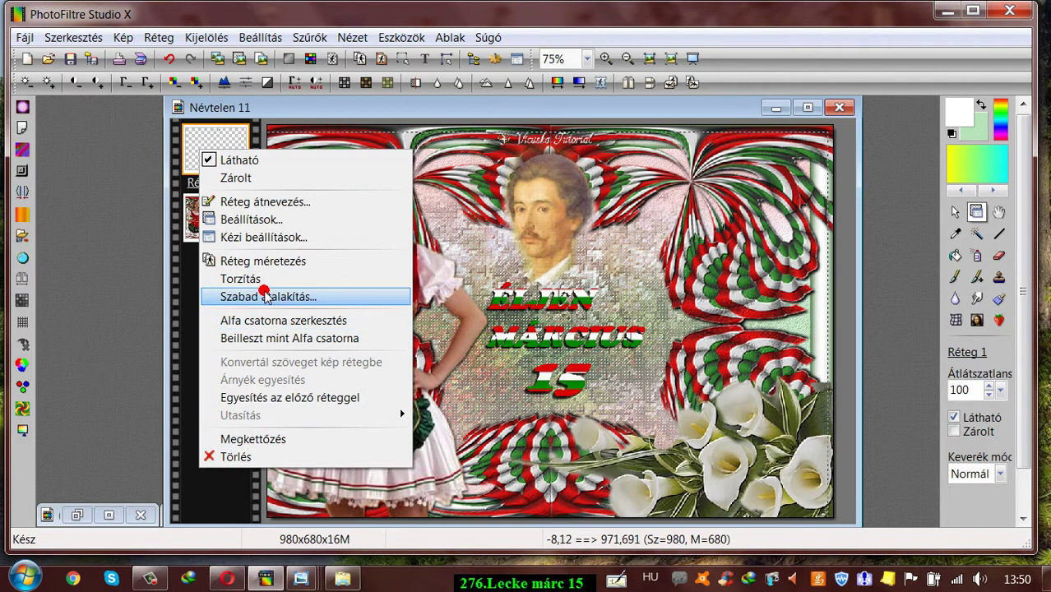
click(265, 297)
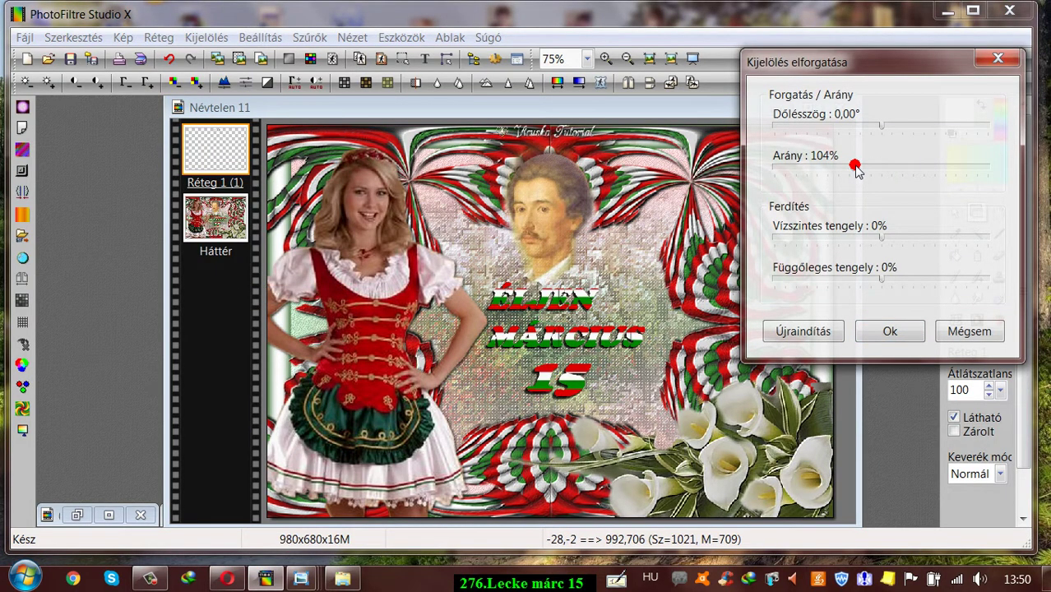
drag(856, 168, 860, 167)
click(881, 329)
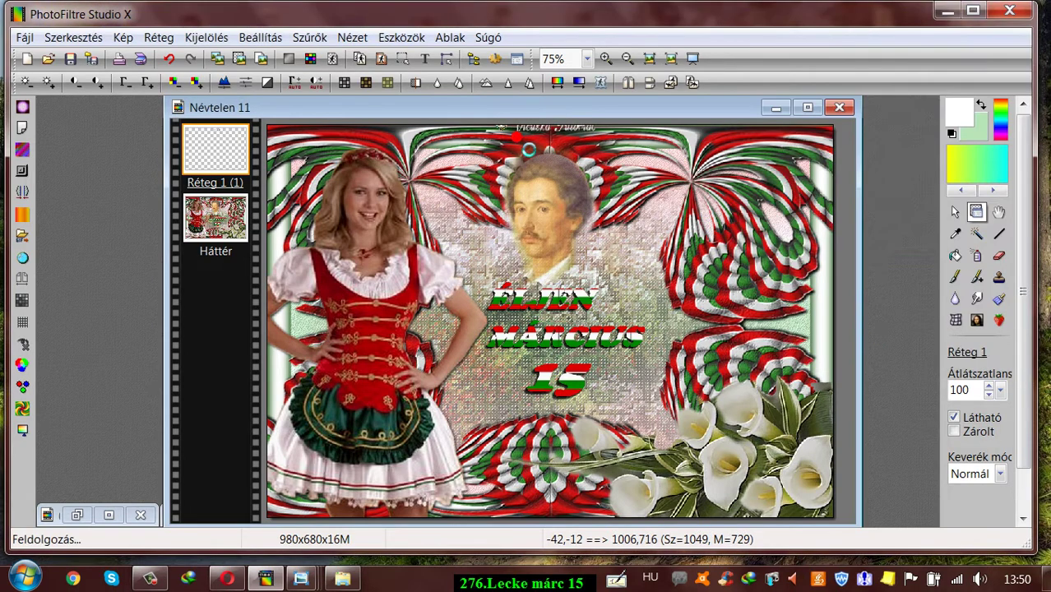
Move the enlarged signature layer to about X -50, Y 16, centring the text above the portrait.
click(562, 134)
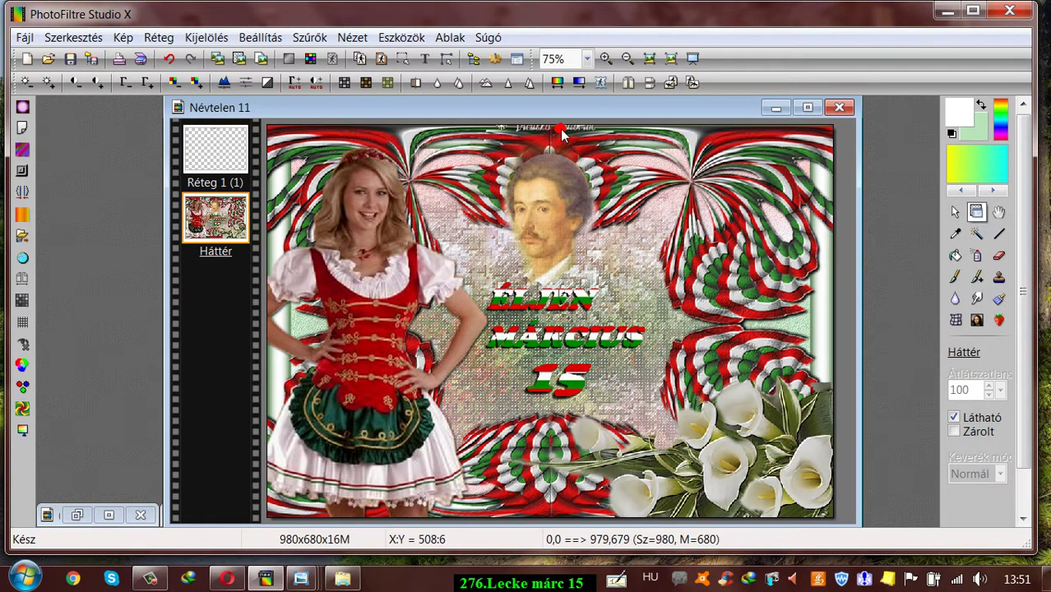
drag(562, 134, 561, 147)
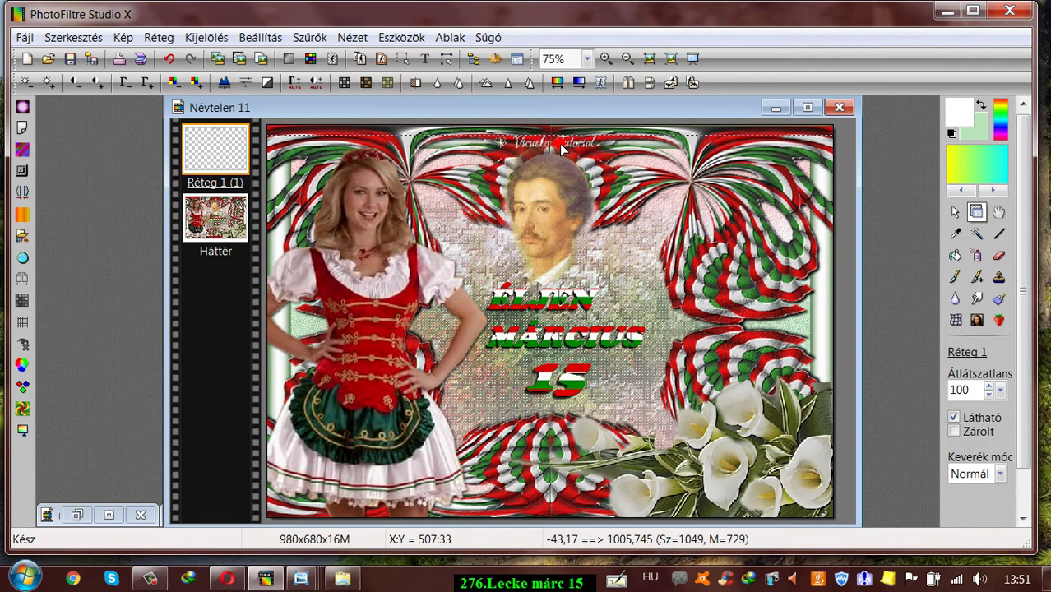
mouse_move(562, 146)
mouse_down()
mouse_move(755, 140)
mouse_move(556, 146)
mouse_up()
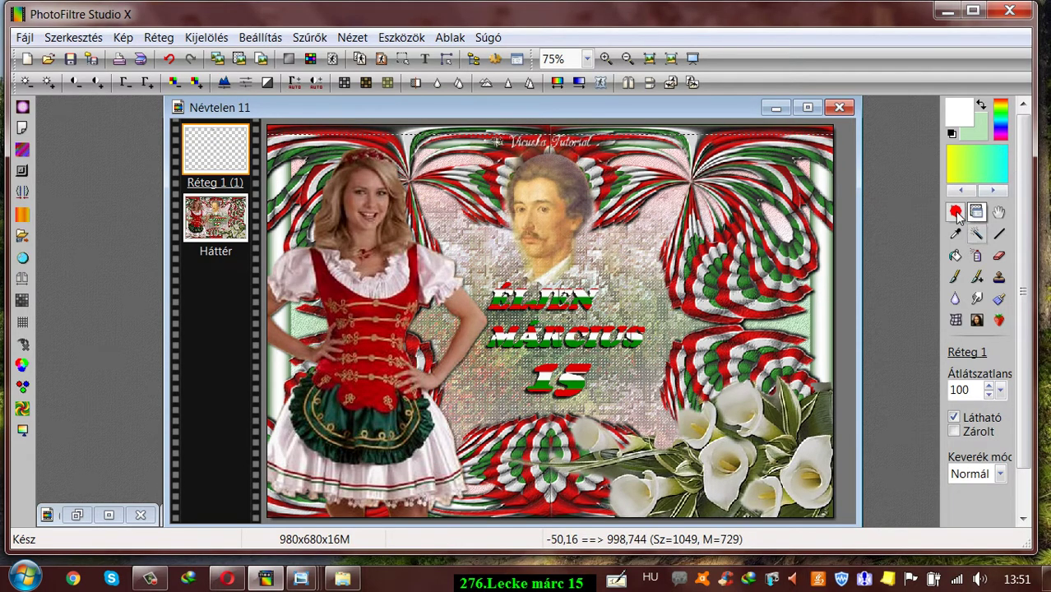
Duplicate the signature layer and merge the duplicate into the original to intensify the text.
click(955, 213)
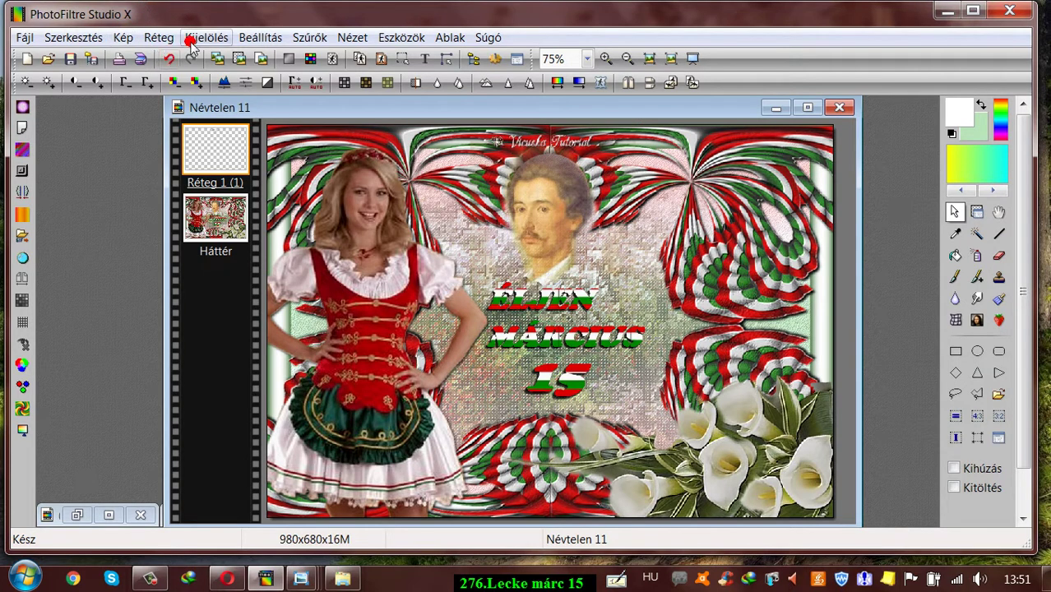
click(159, 37)
click(174, 74)
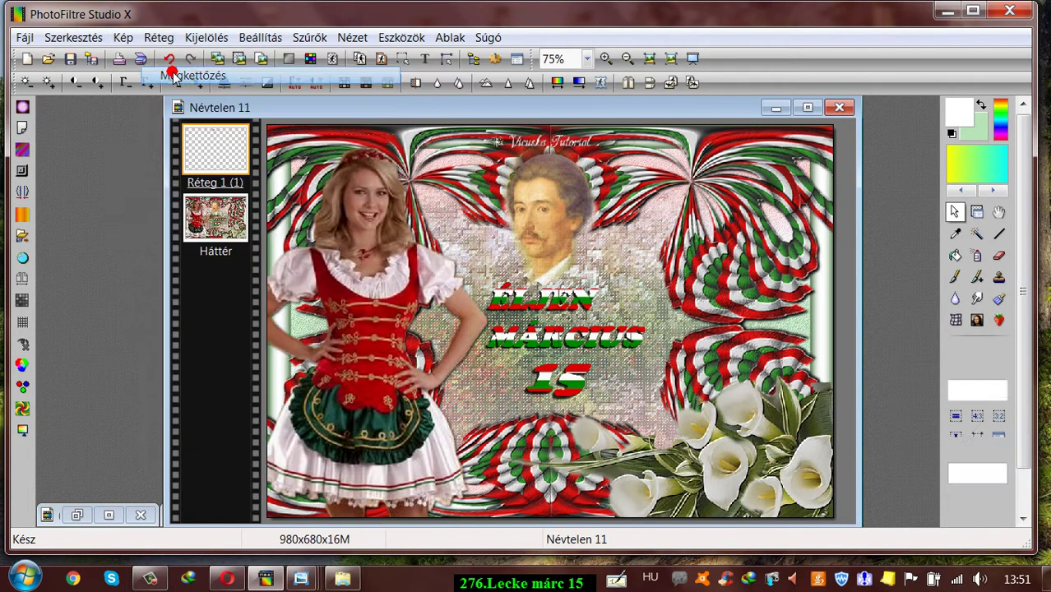
right_click(213, 163)
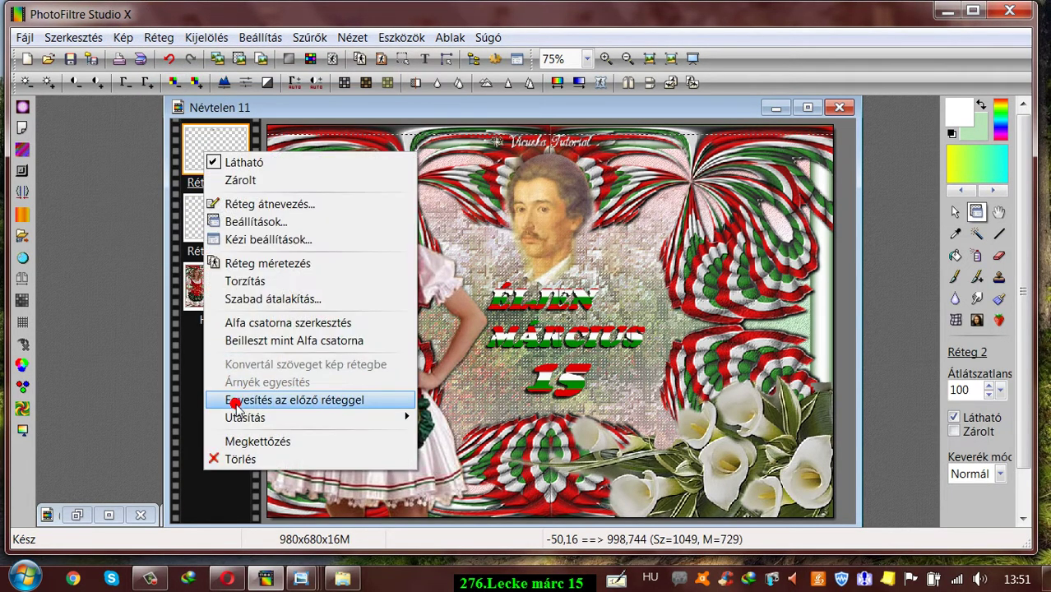
click(233, 403)
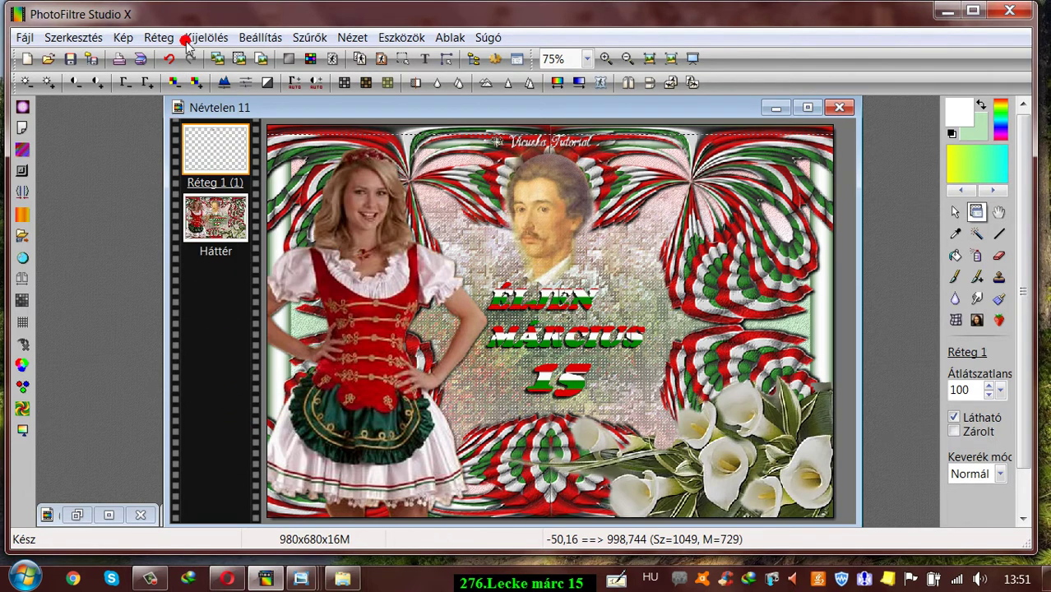
Duplicate the merged signature layer and place the copy at the image's lower centre, at about X -12, Y 648.
click(157, 38)
click(174, 75)
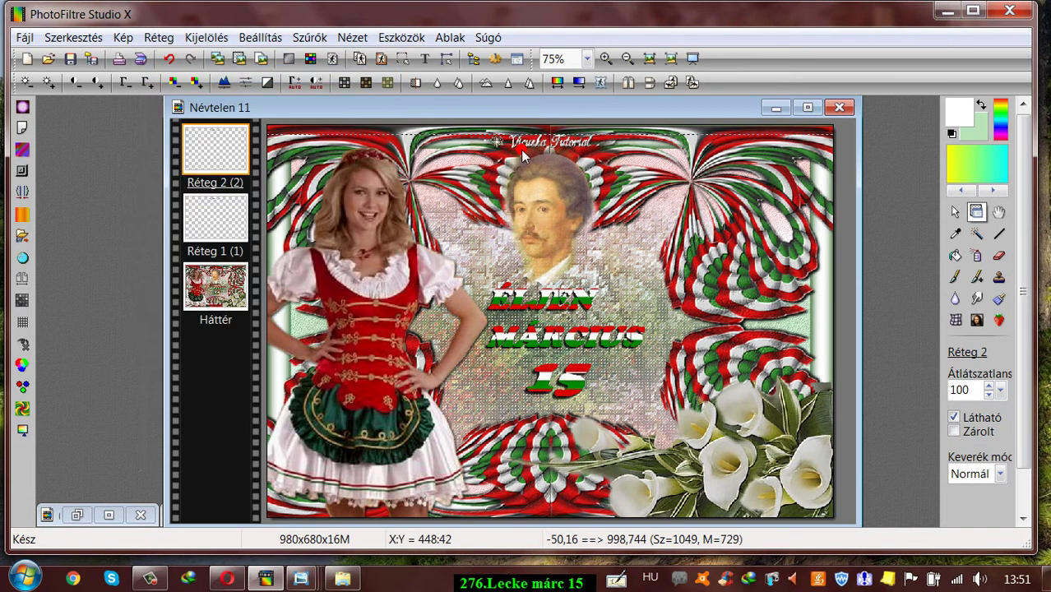
drag(542, 145, 561, 505)
Erase the ornament from both signatures and the word Tutorial from the lower one, and shift the upper signature layer to about X -54, Y 17.
click(998, 255)
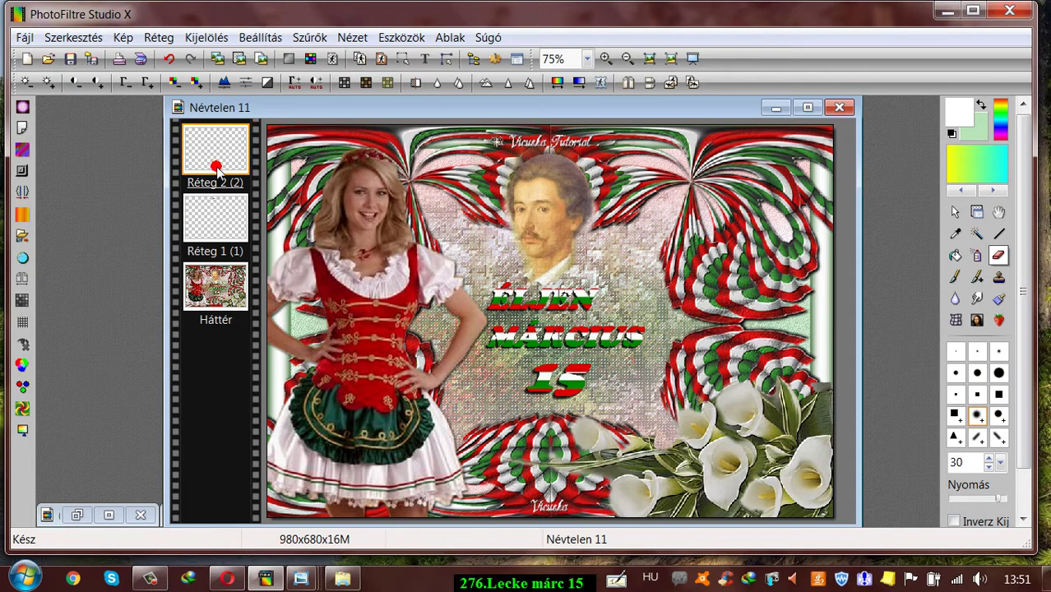
click(217, 219)
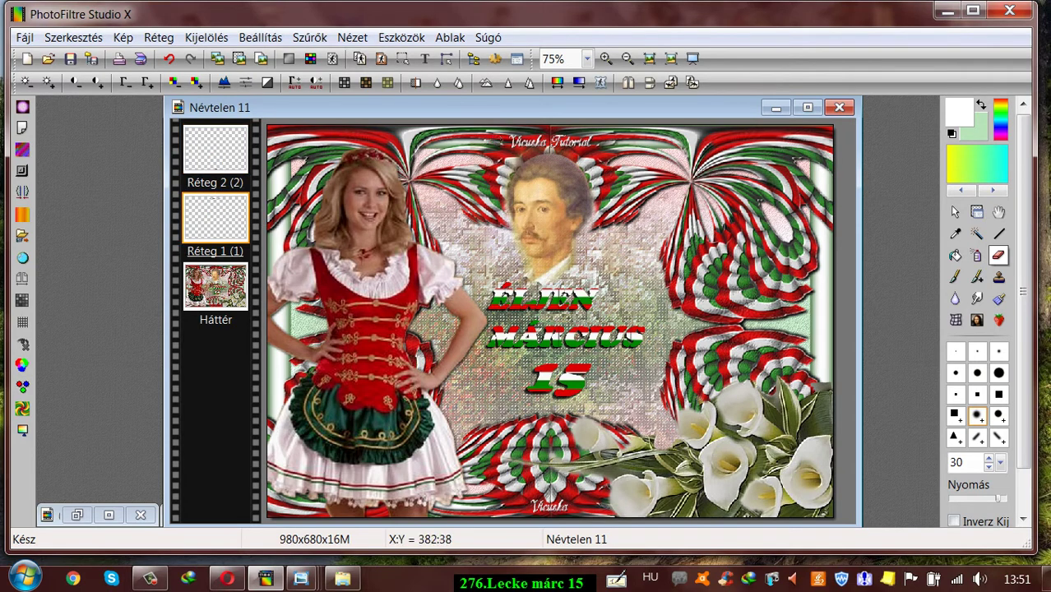
click(978, 213)
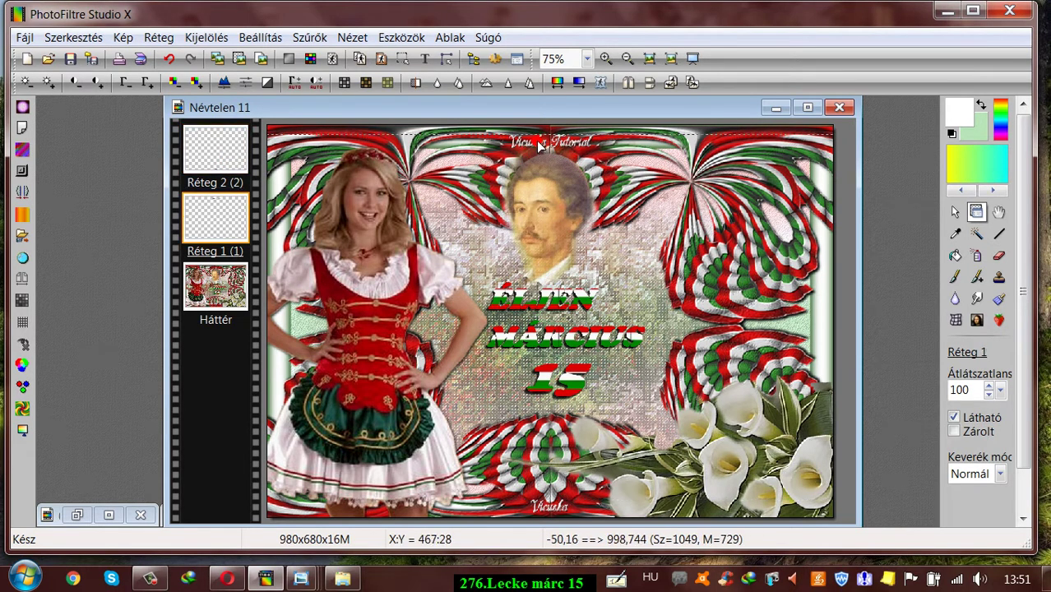
drag(539, 145, 536, 145)
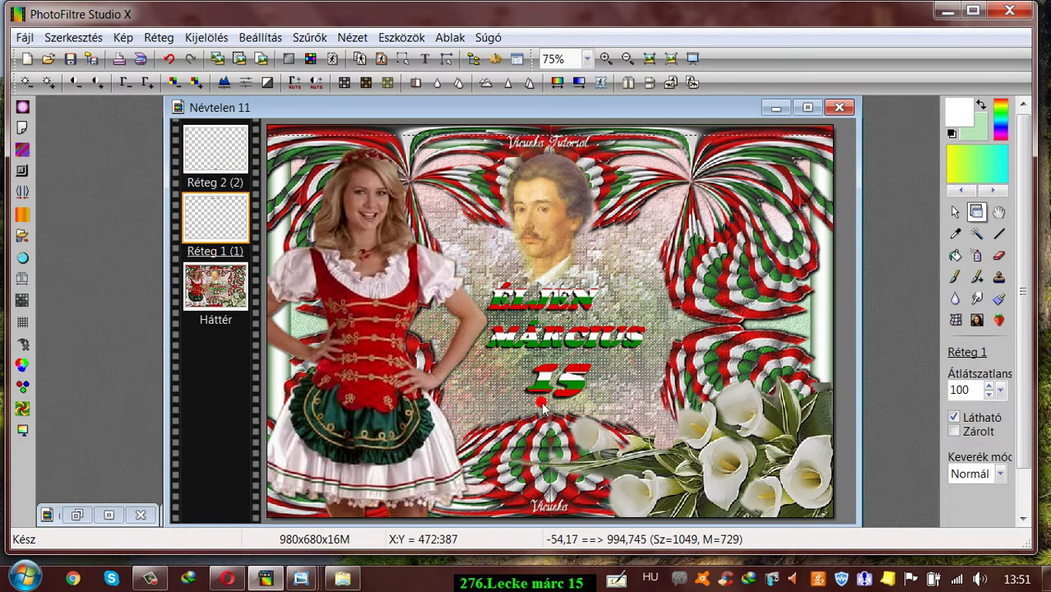
Merge the lower signature layer into the upper one and the combined layer into the background.
click(557, 509)
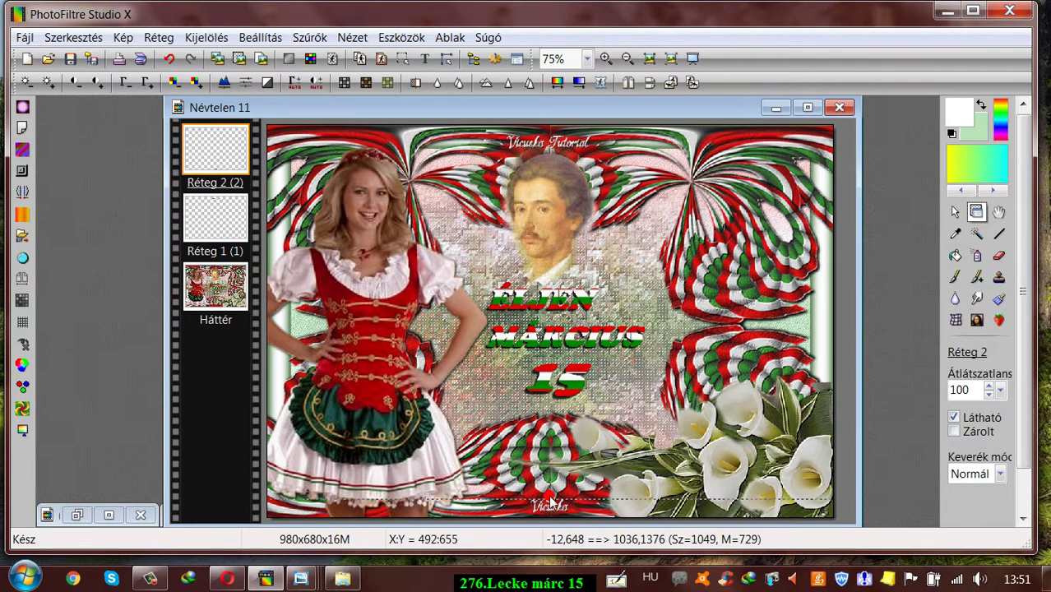
right_click(208, 135)
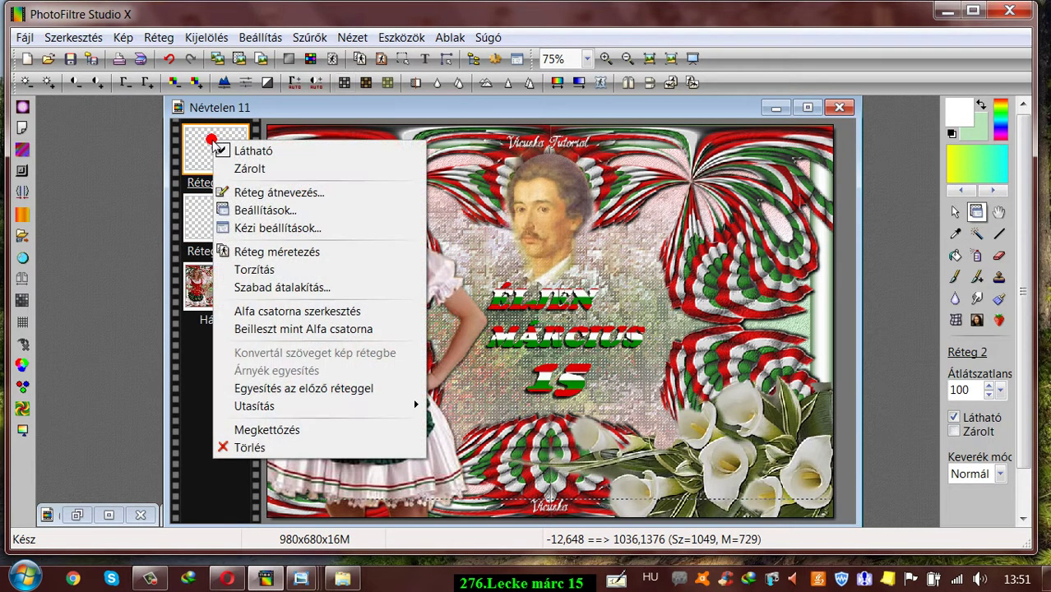
click(316, 388)
right_click(212, 126)
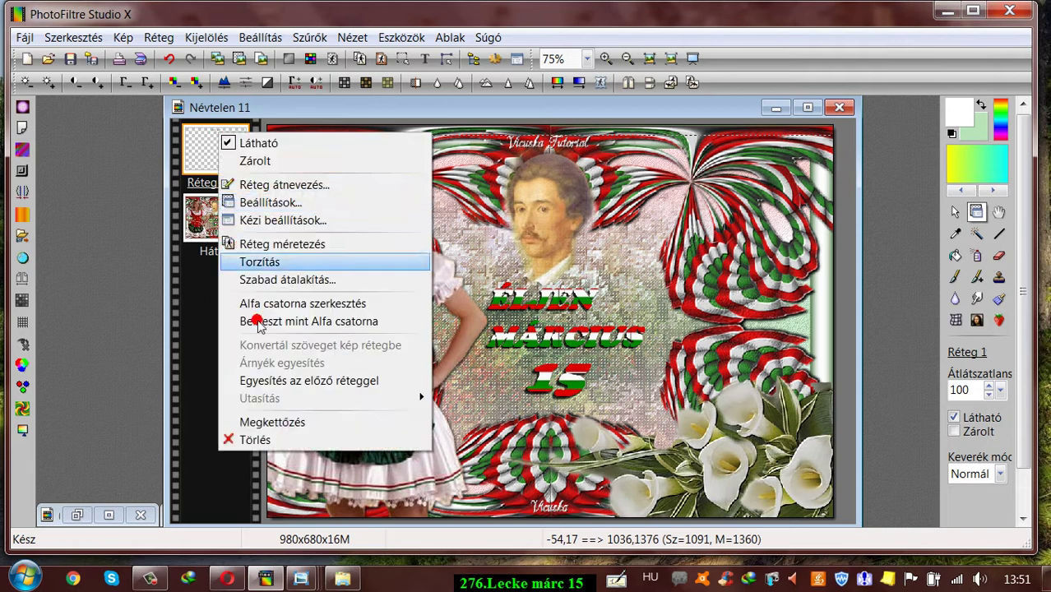
click(255, 381)
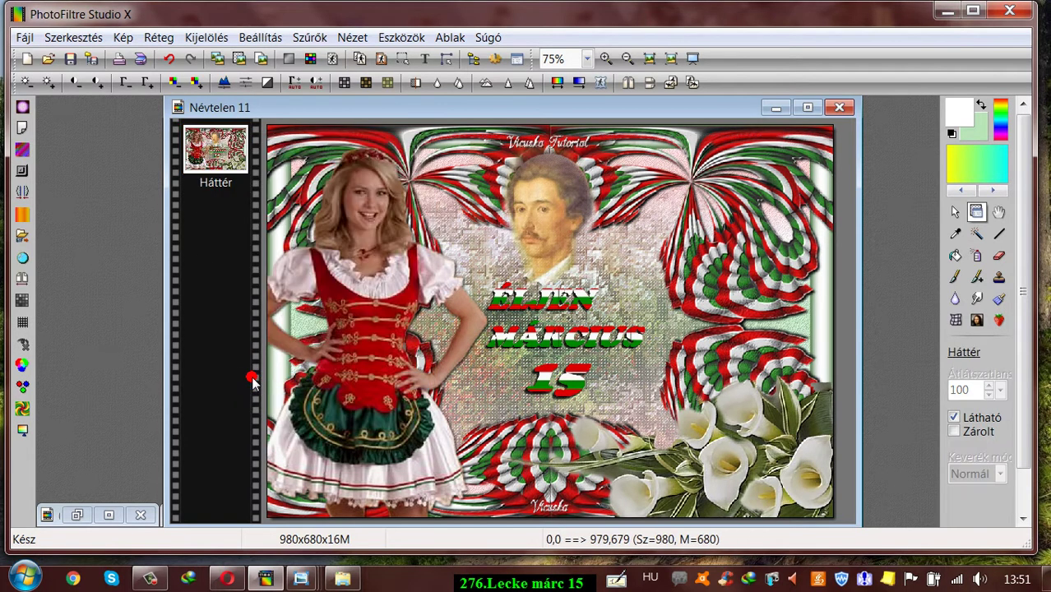
drag(323, 109, 317, 103)
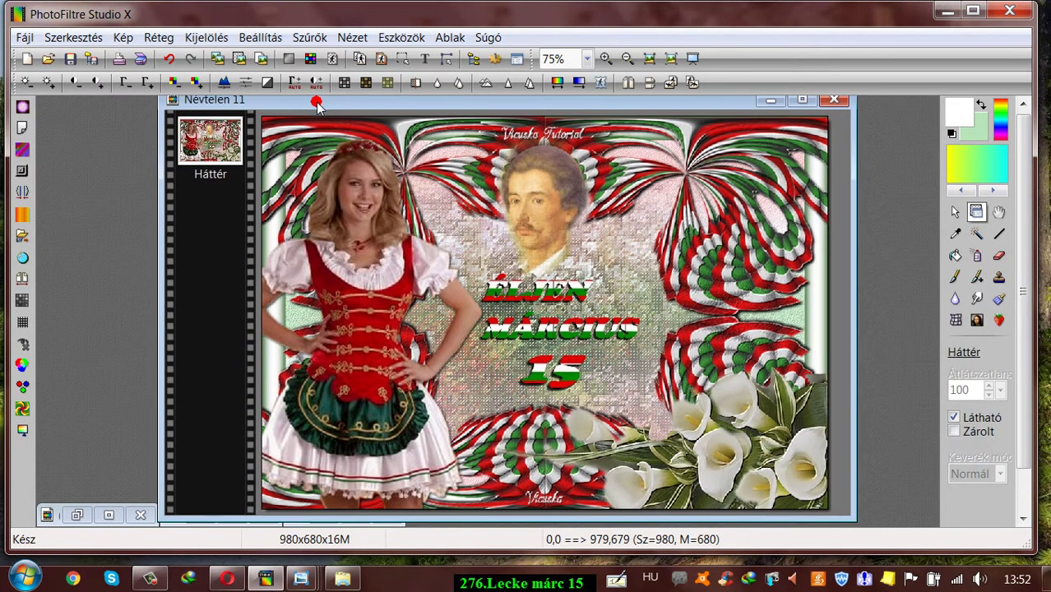